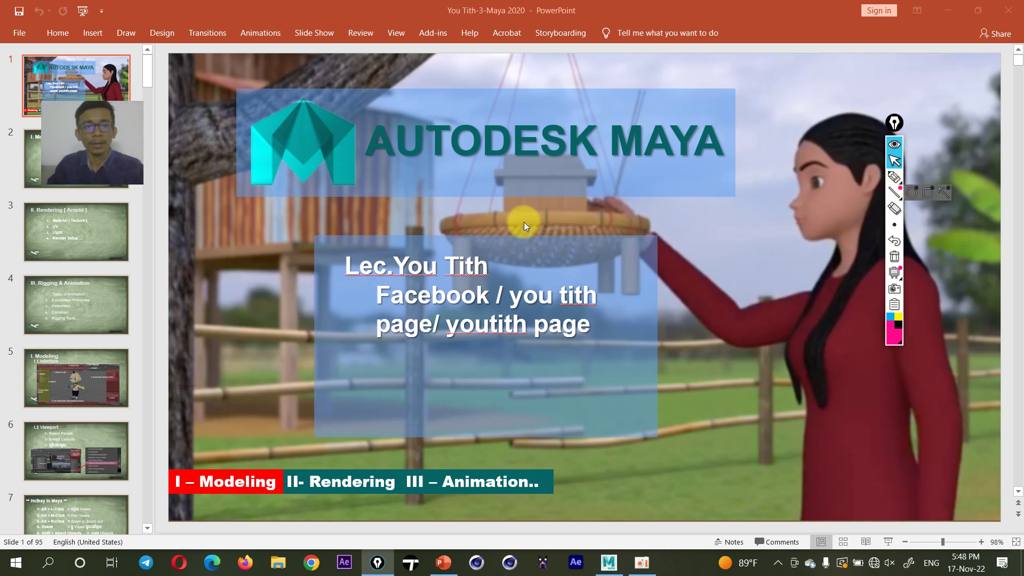
Show slide 2, 'I. Modeling', listing Curves/Surfaces, Poly Modeling and Sculpting
click(107, 106)
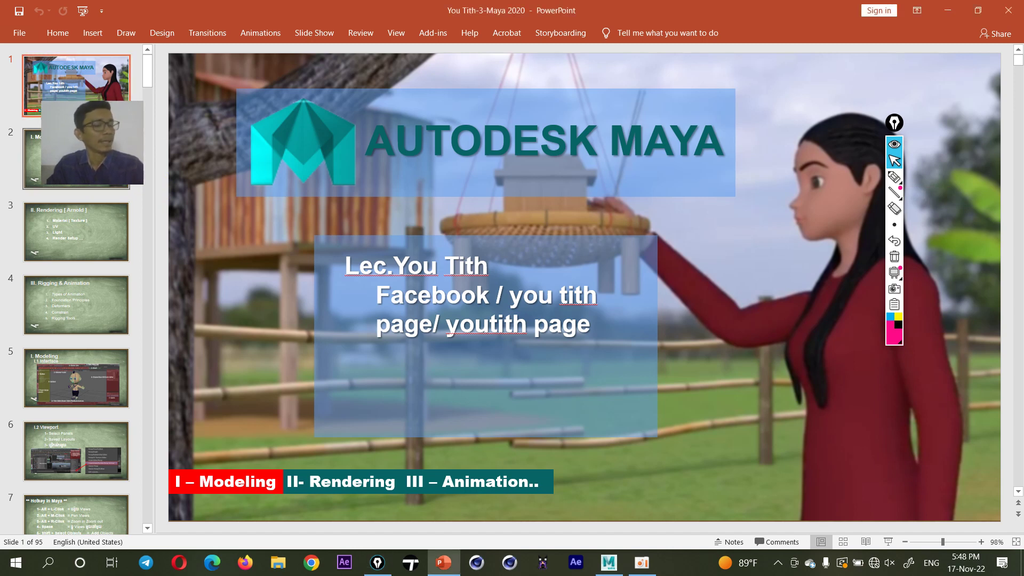
click(76, 158)
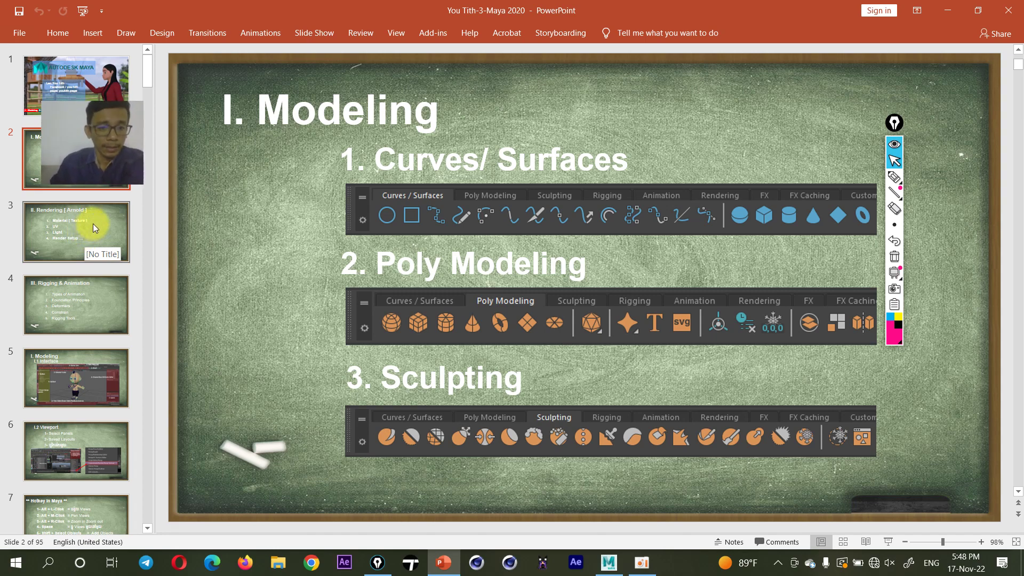
Preview slides 3 and 4, return to slide 2, then bring the empty Maya 2022 scene forward
click(95, 222)
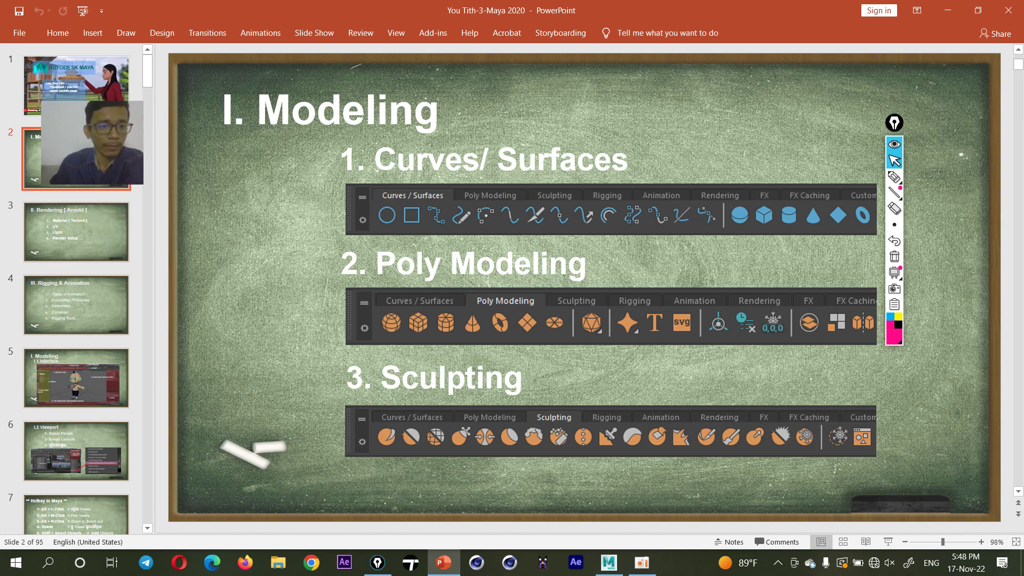
click(76, 302)
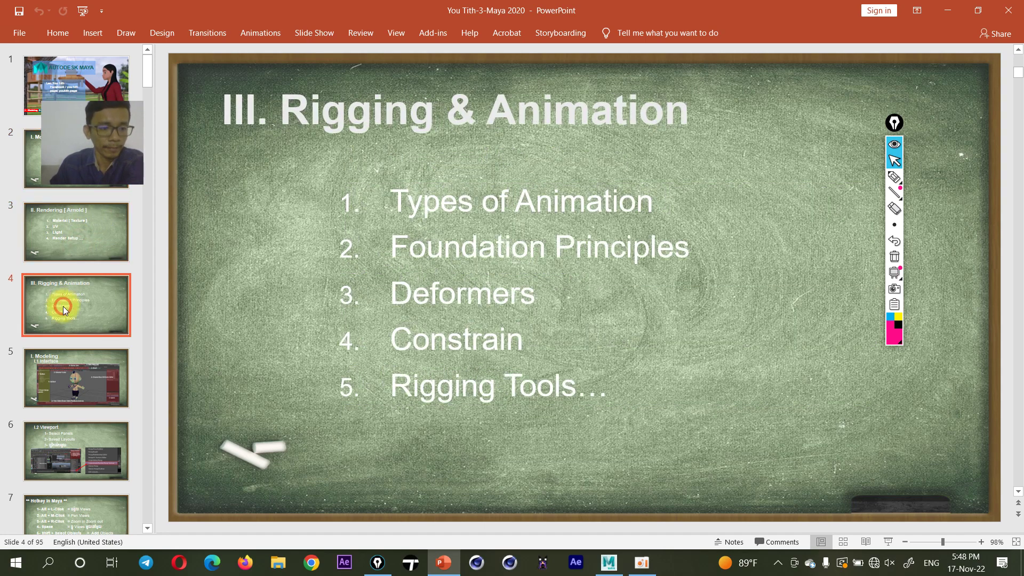
click(74, 160)
click(73, 244)
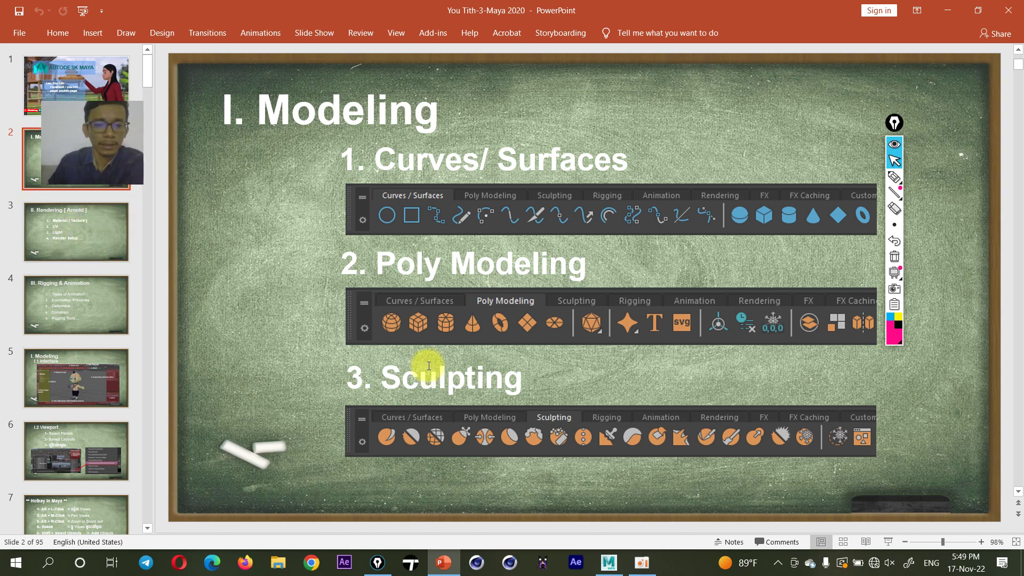
click(610, 565)
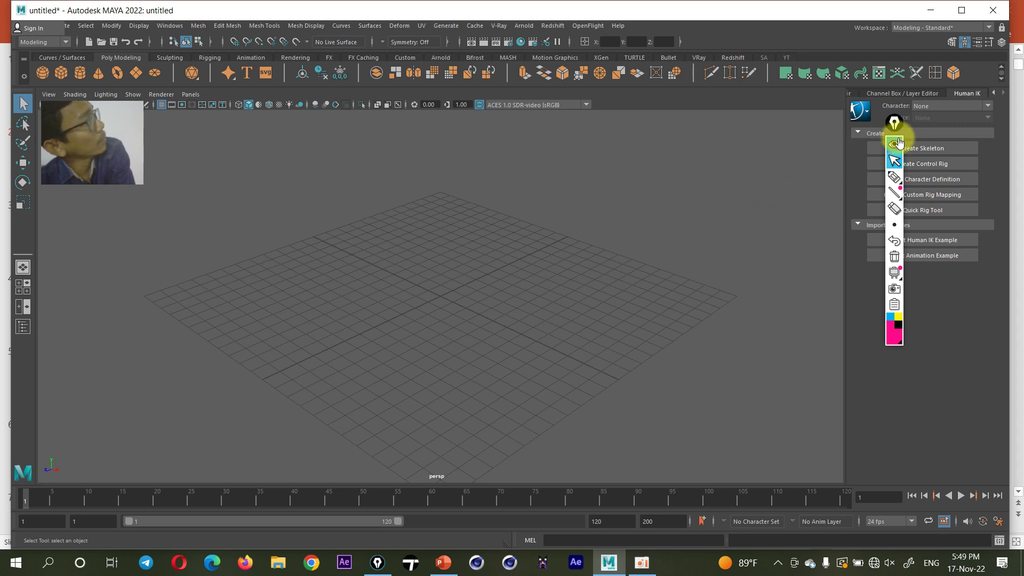
Move the Epic Pen toolbar aside and return to PowerPoint's 'I. Modeling' slide
drag(894, 122, 837, 133)
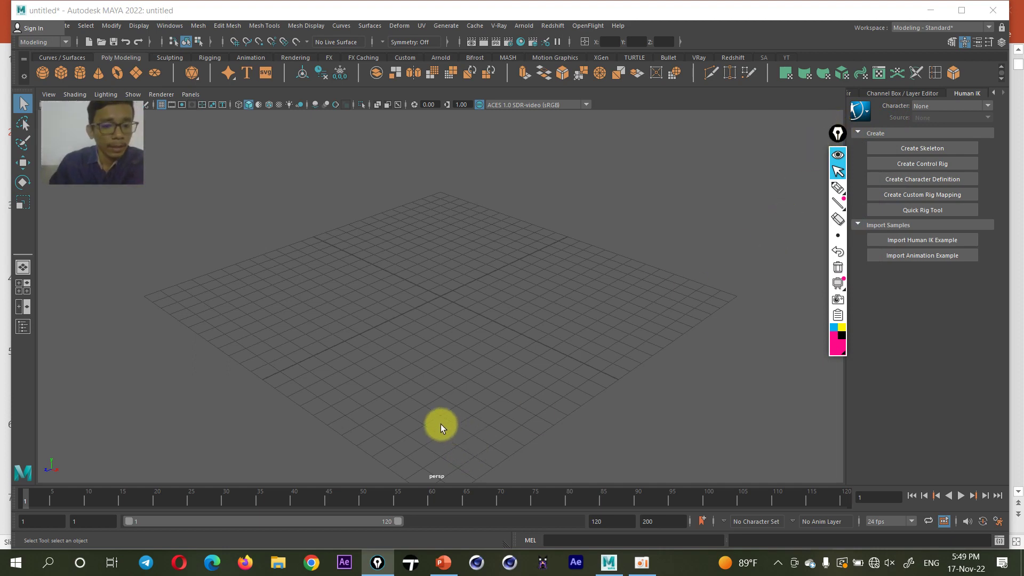
click(443, 563)
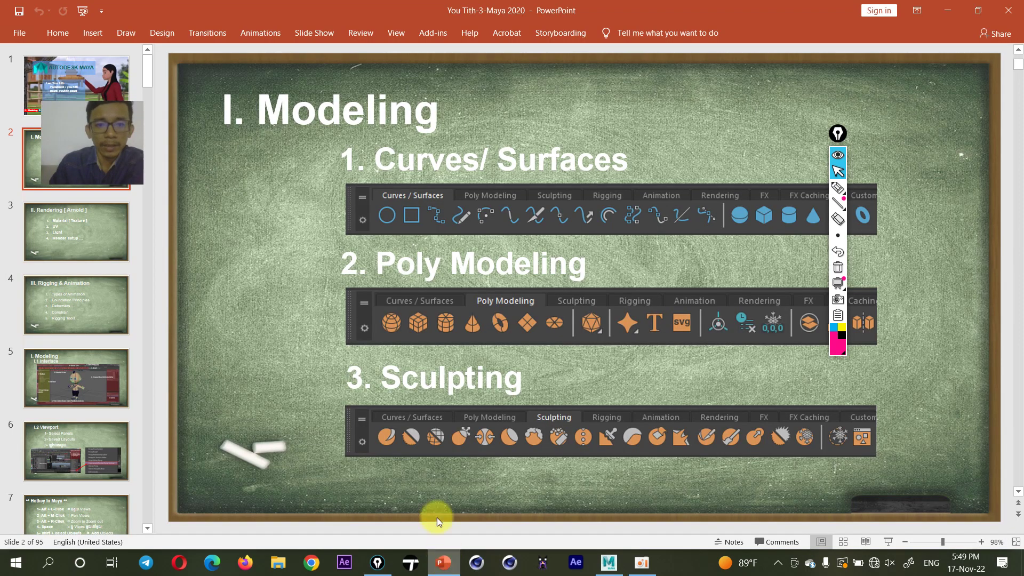
Show slide 7, 'Hotkey in Maya', then bring the empty Maya scene back to front
scroll(20, 353, down, 1)
scroll(67, 358, down, 2)
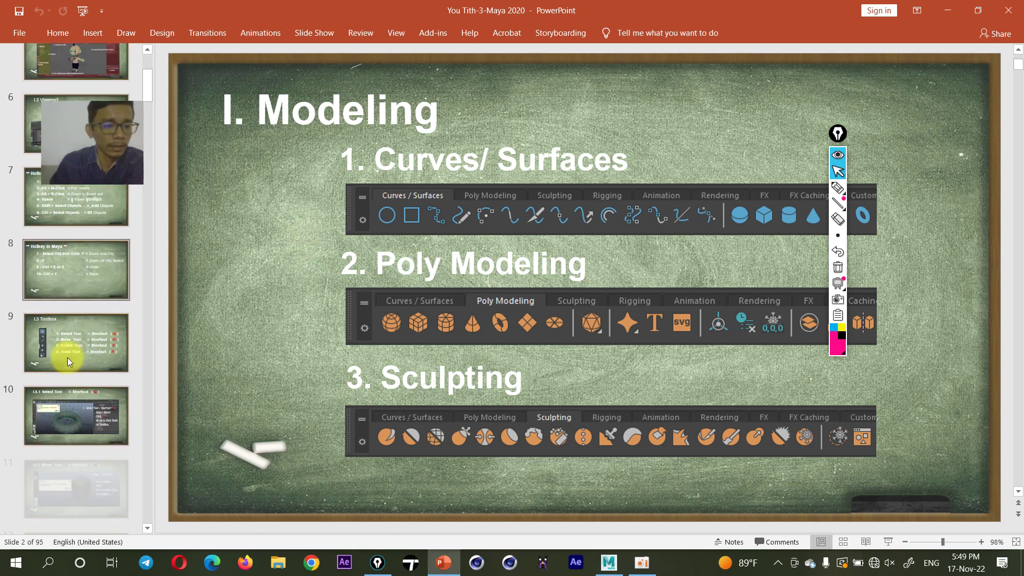
scroll(68, 357, down, 1)
scroll(68, 357, down, 1)
scroll(68, 357, down, 2)
scroll(66, 360, down, 2)
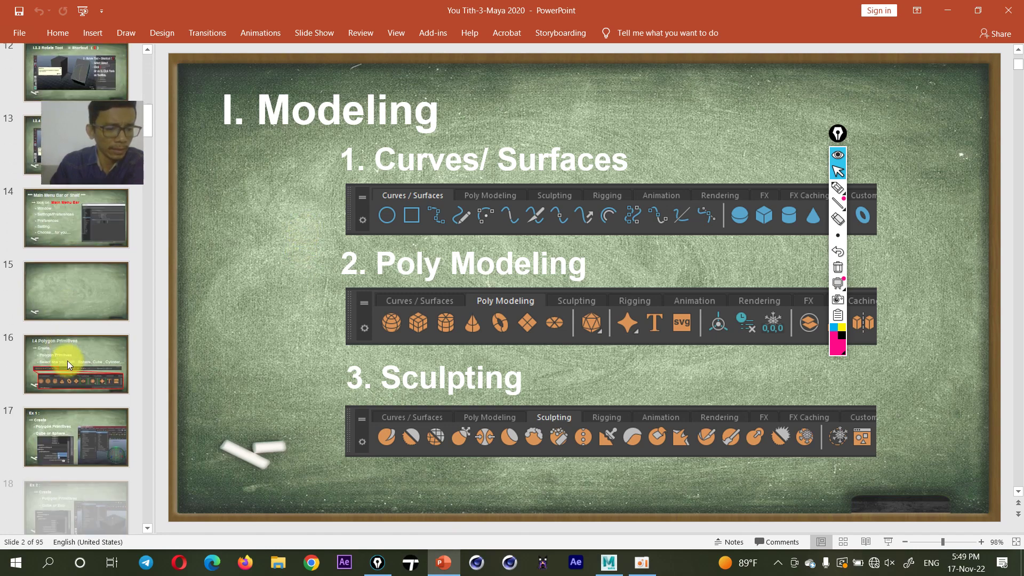
scroll(67, 360, down, 1)
scroll(67, 365, down, 2)
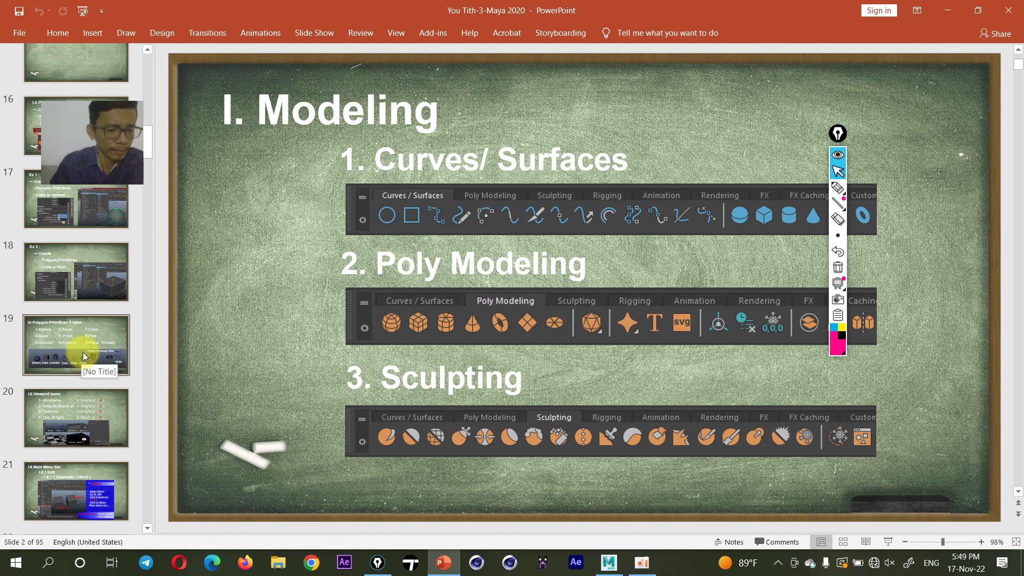
scroll(82, 352, up, 2)
scroll(83, 351, up, 1)
scroll(84, 350, up, 2)
scroll(85, 348, up, 2)
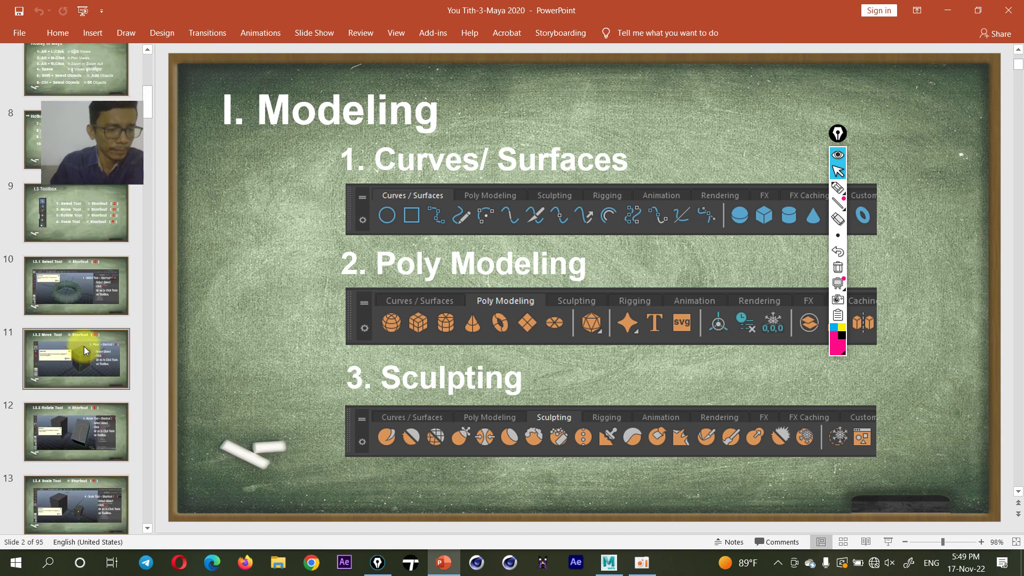
scroll(84, 344, up, 2)
scroll(85, 334, up, 2)
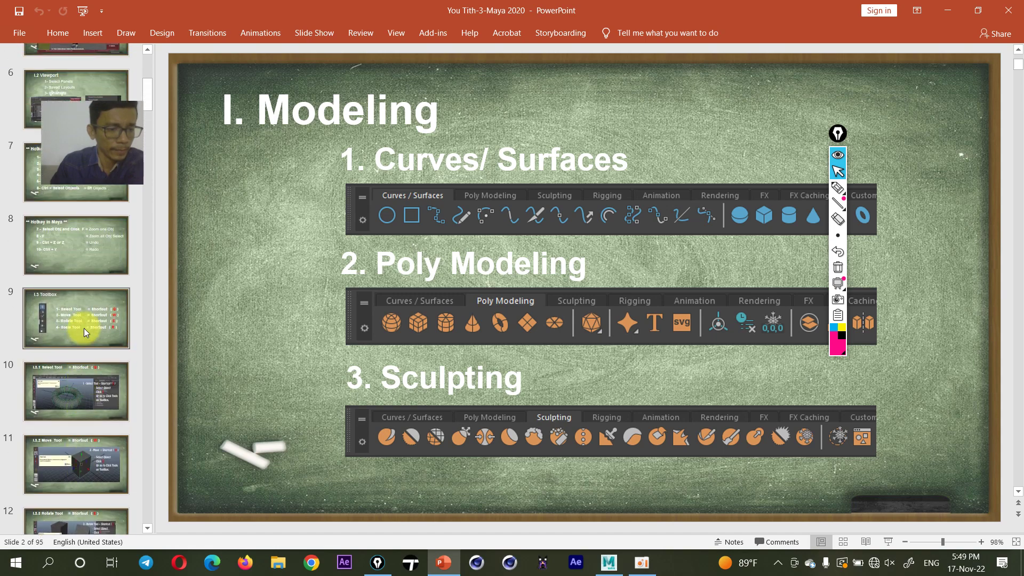
click(37, 152)
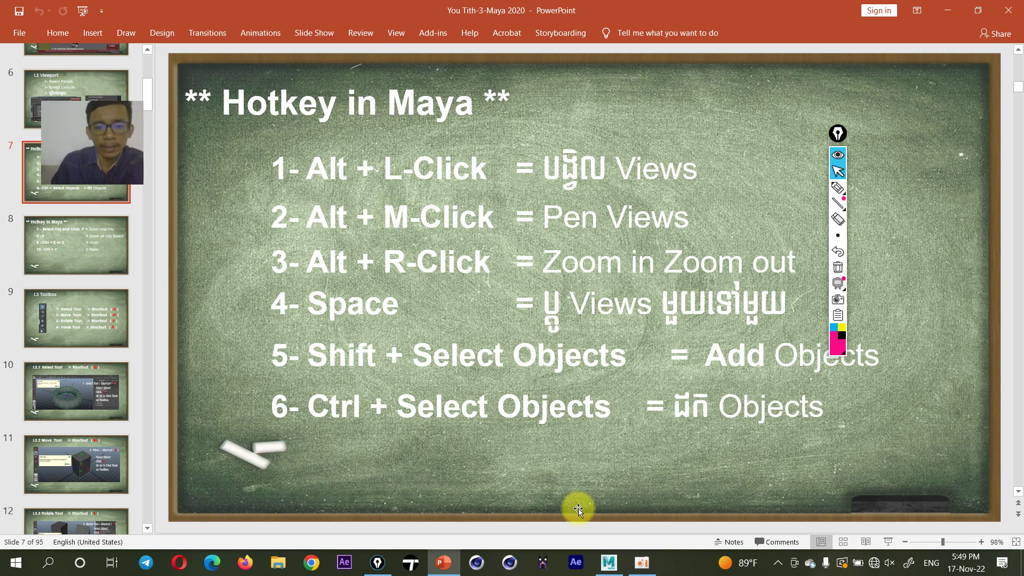
click(608, 564)
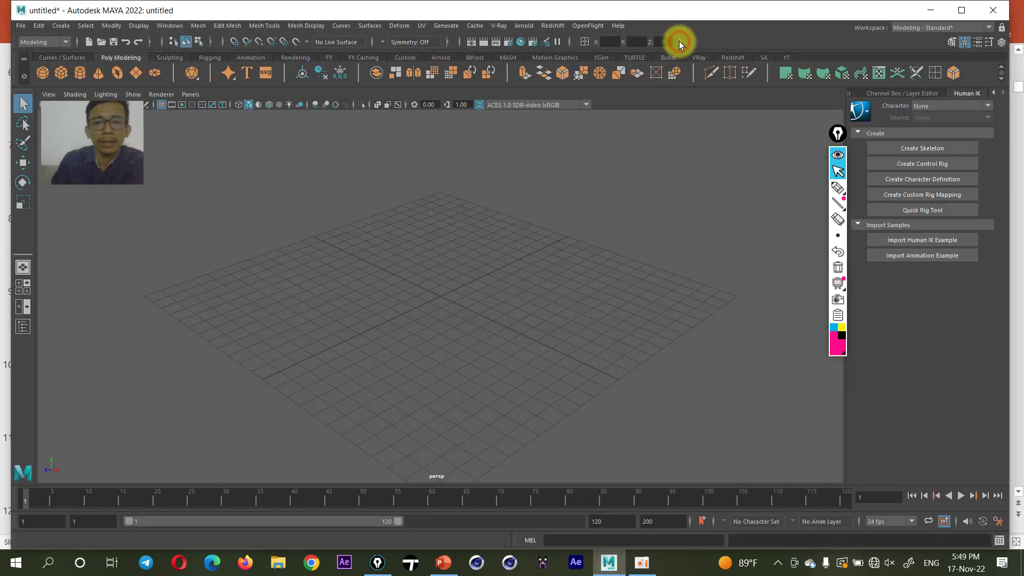
Create polygon cube pCube1 on the grid, switch to the Move tool, and list Panels > Layouts
click(61, 72)
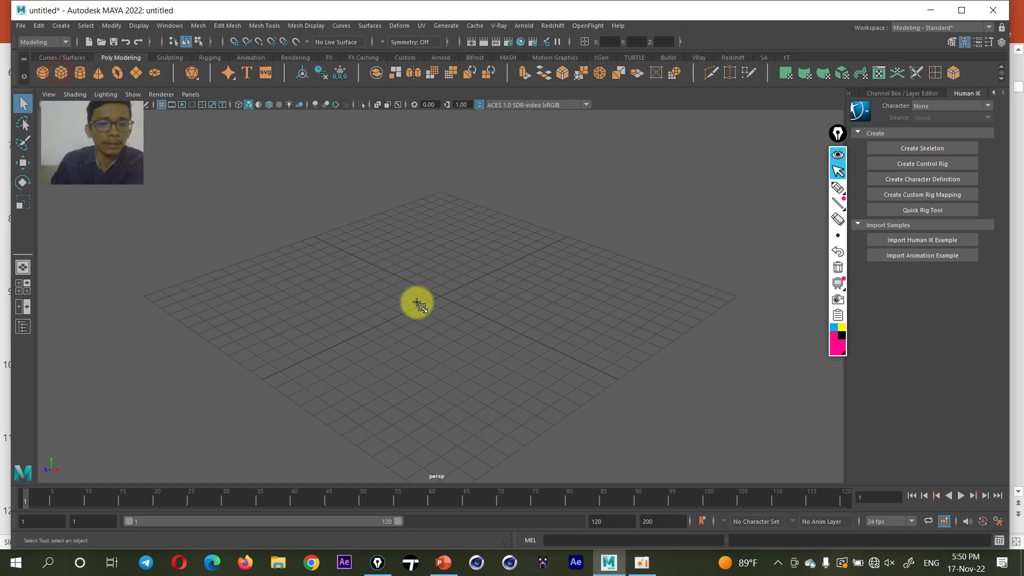
mouse_move(435, 290)
mouse_down()
mouse_move(422, 338)
mouse_move(418, 264)
mouse_up()
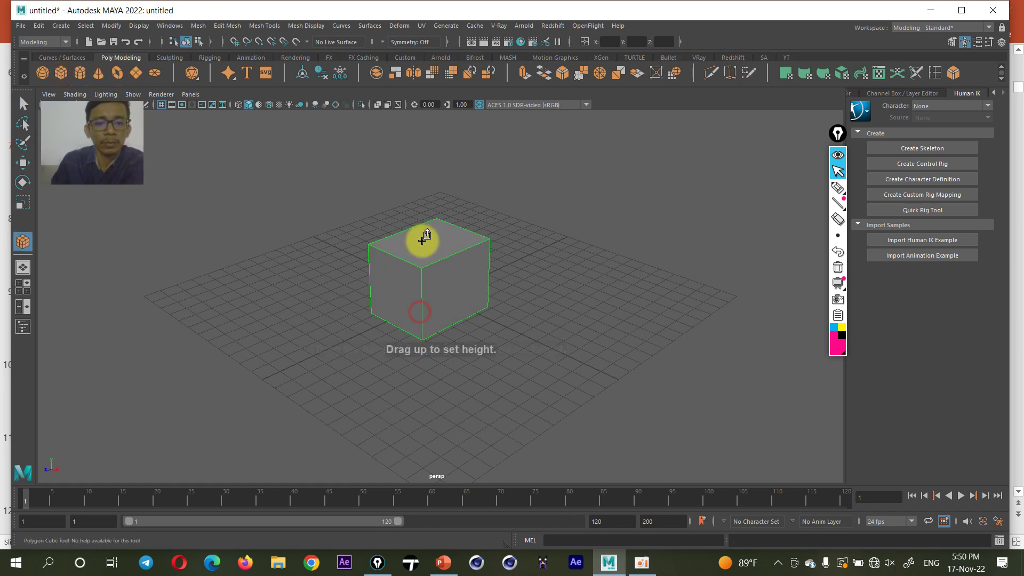
scroll(418, 263, up, 2)
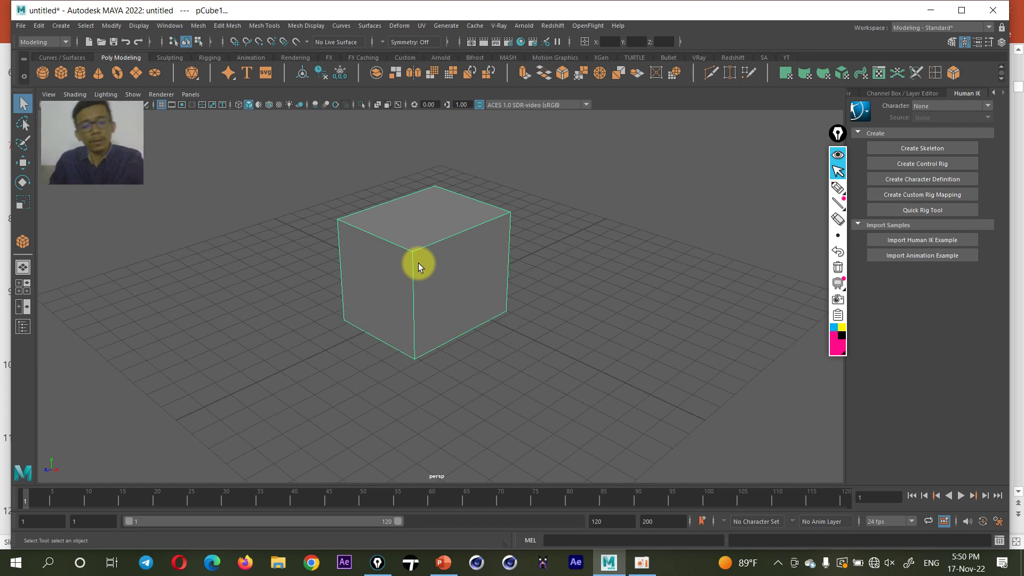
key(w)
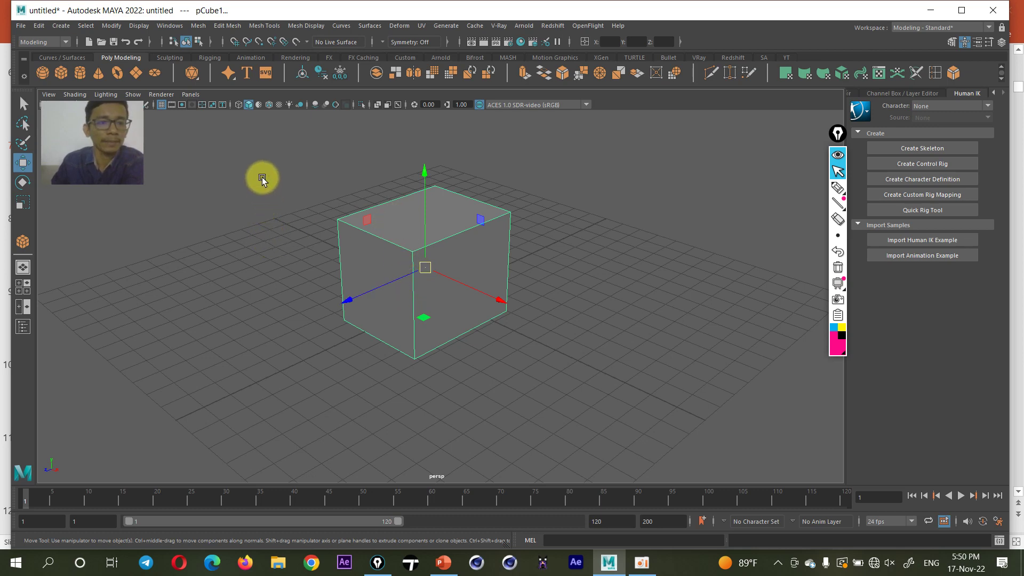
click(188, 95)
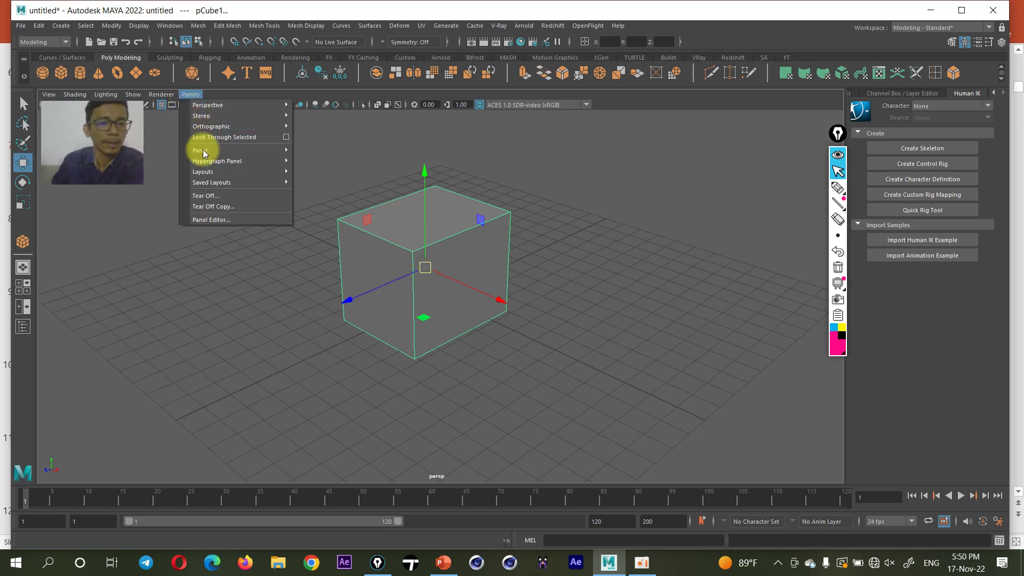
mouse_move(208, 172)
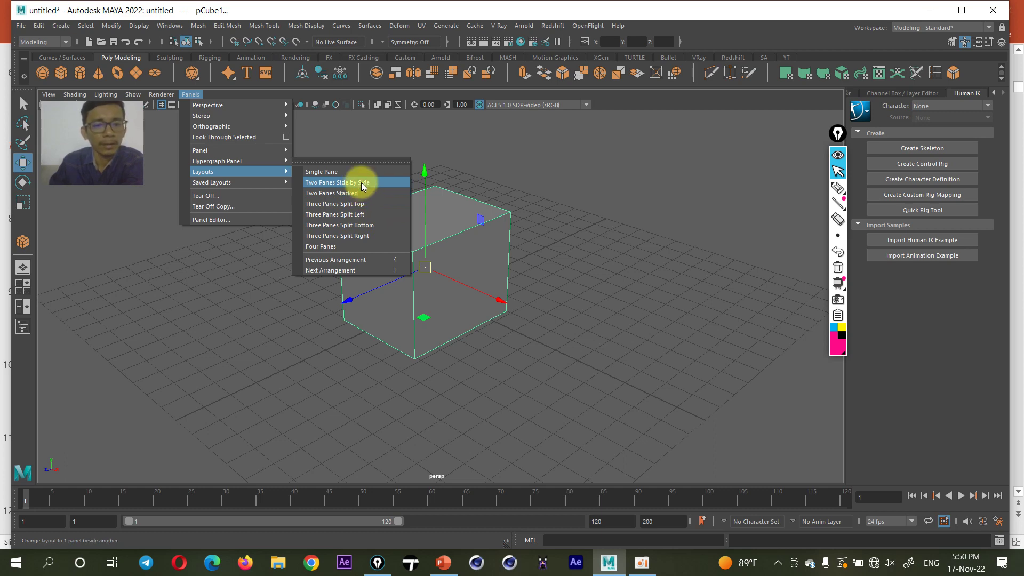
Split the viewport into two side-by-side panes and orbit the perspective camera around the cube
click(355, 183)
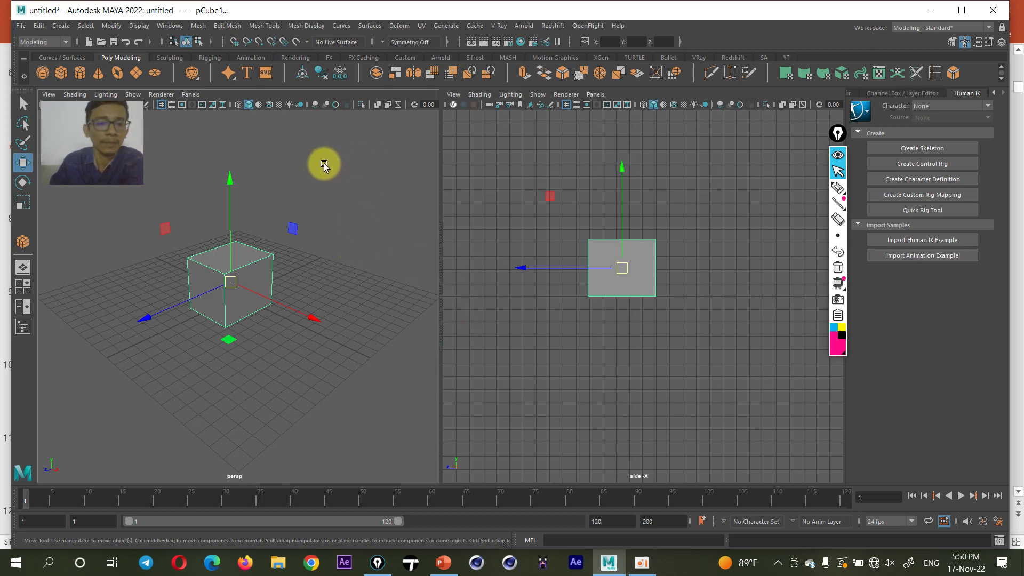
click(192, 96)
click(388, 214)
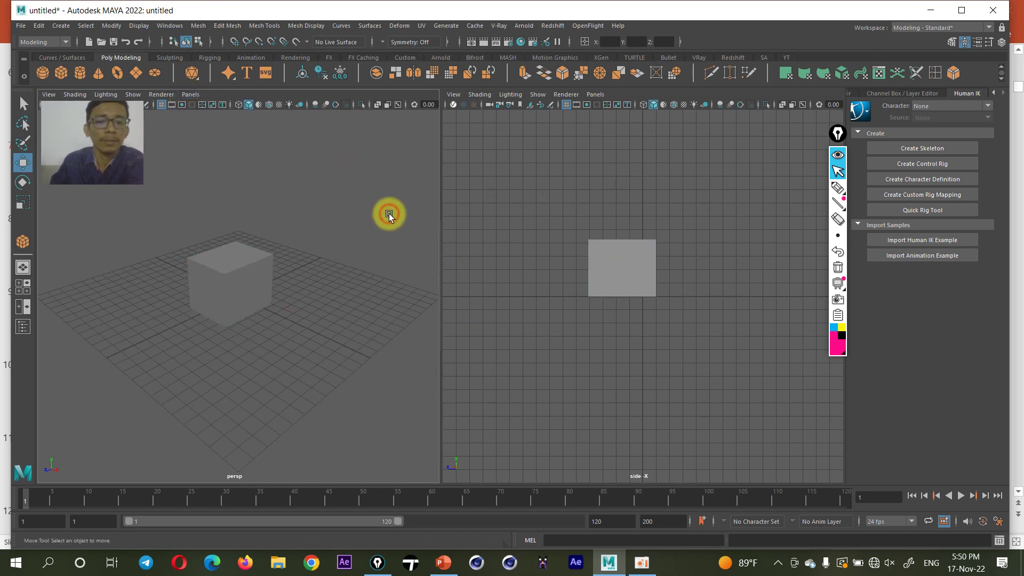
click(251, 283)
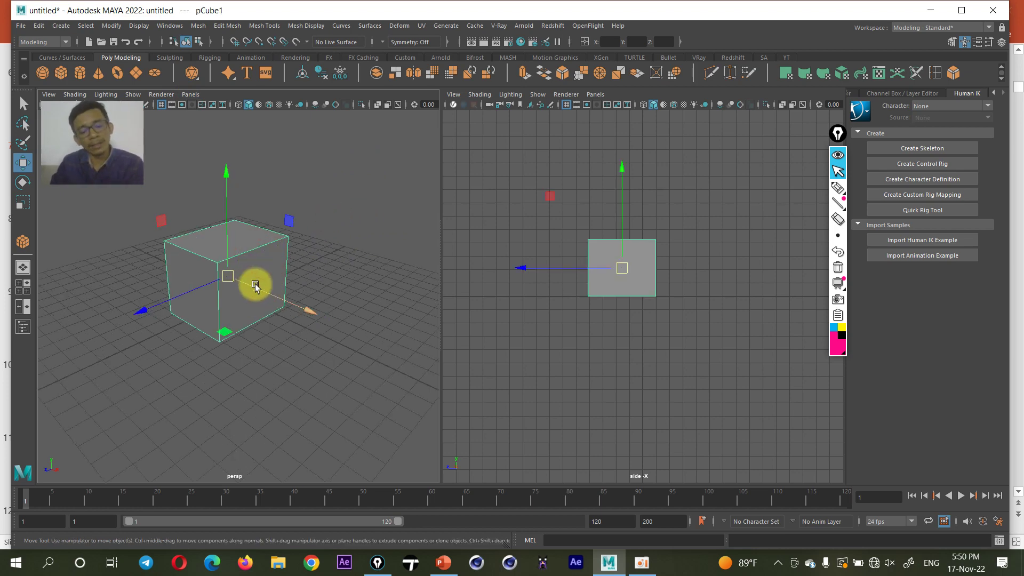
mouse_move(255, 287)
alt+mouse_down()
mouse_move(380, 279)
mouse_move(239, 283)
mouse_move(342, 254)
mouse_move(245, 249)
mouse_move(267, 290)
alt+mouse_up()
mouse_move(231, 226)
alt+right_down()
mouse_move(228, 319)
mouse_move(229, 274)
mouse_move(222, 267)
mouse_move(216, 280)
mouse_move(223, 315)
mouse_move(236, 277)
alt+right_up()
click(837, 154)
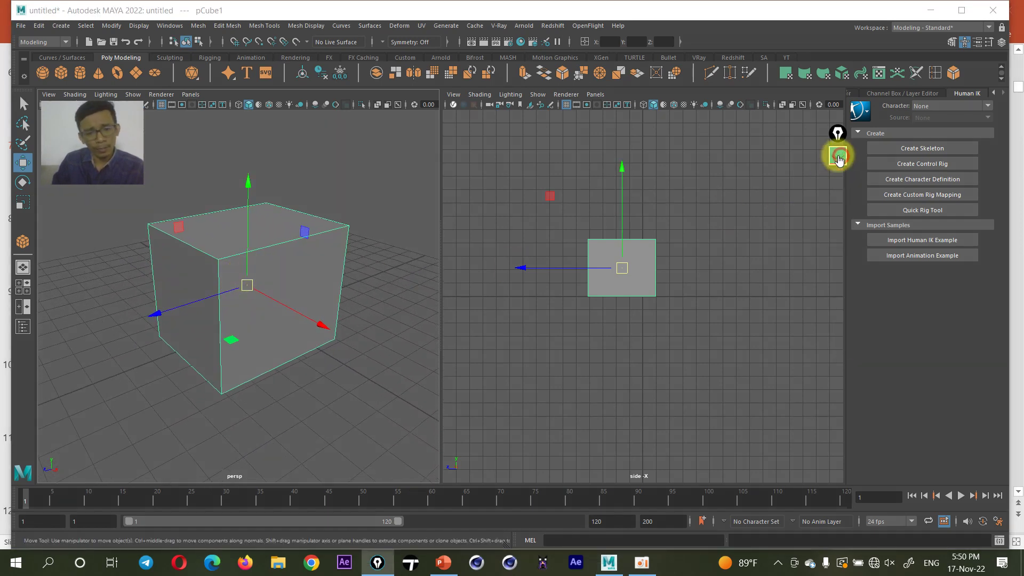
alt+middle_drag(341, 248, 344, 245)
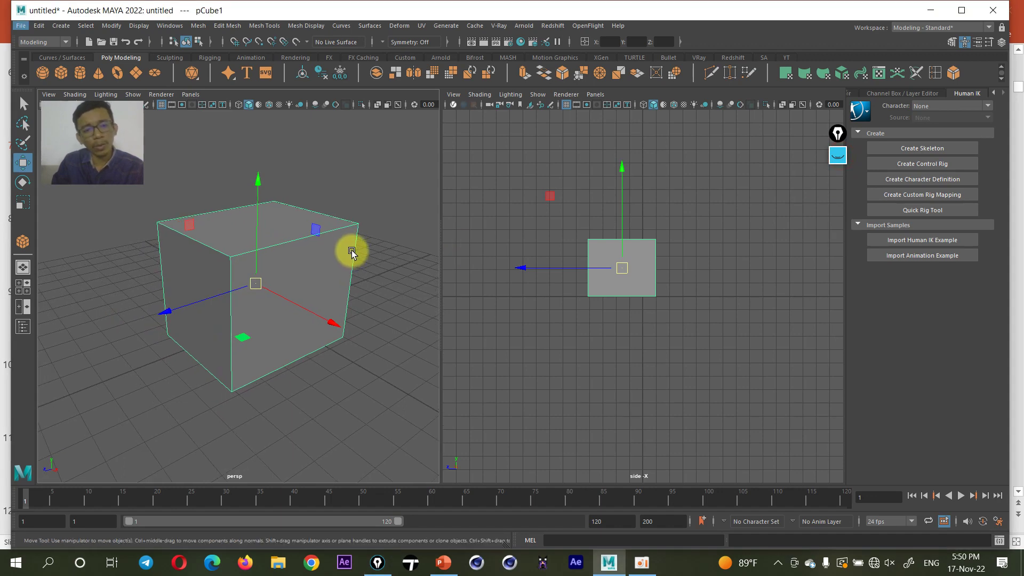
Activate the side view and toggle Space until it fills a single-pane layout
click(366, 207)
click(503, 231)
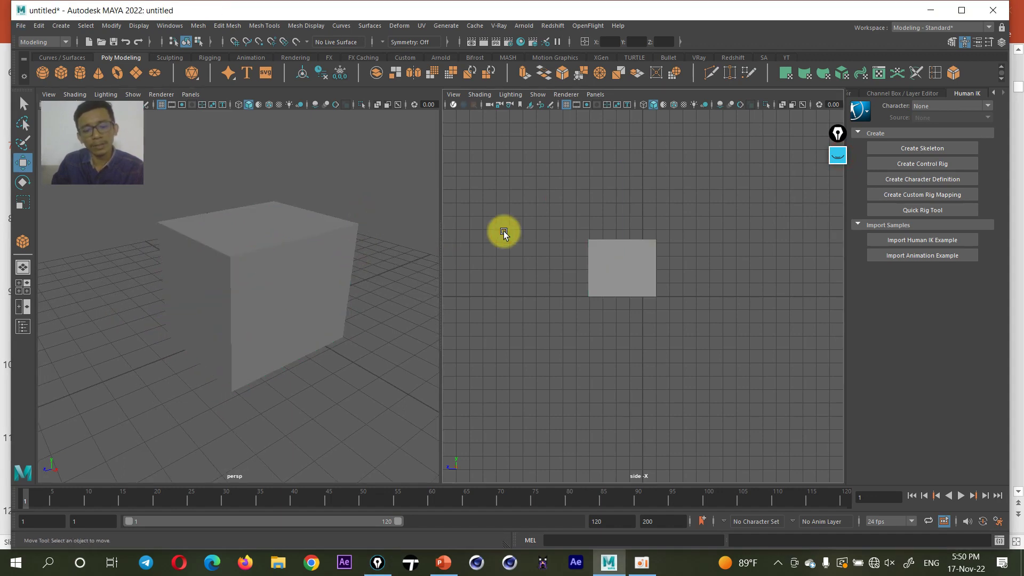
key(space)
key(space)
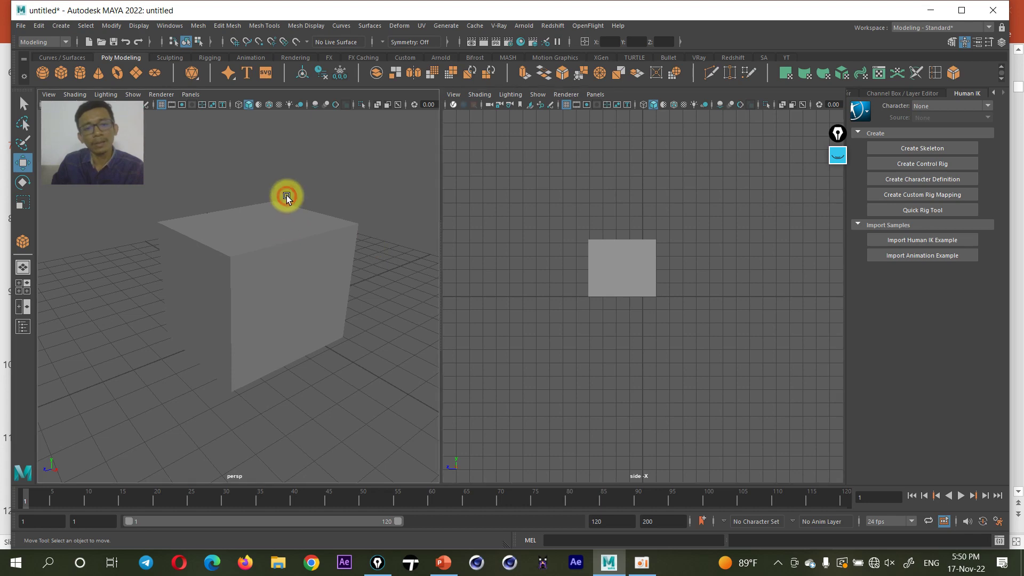
key(space)
key(space)
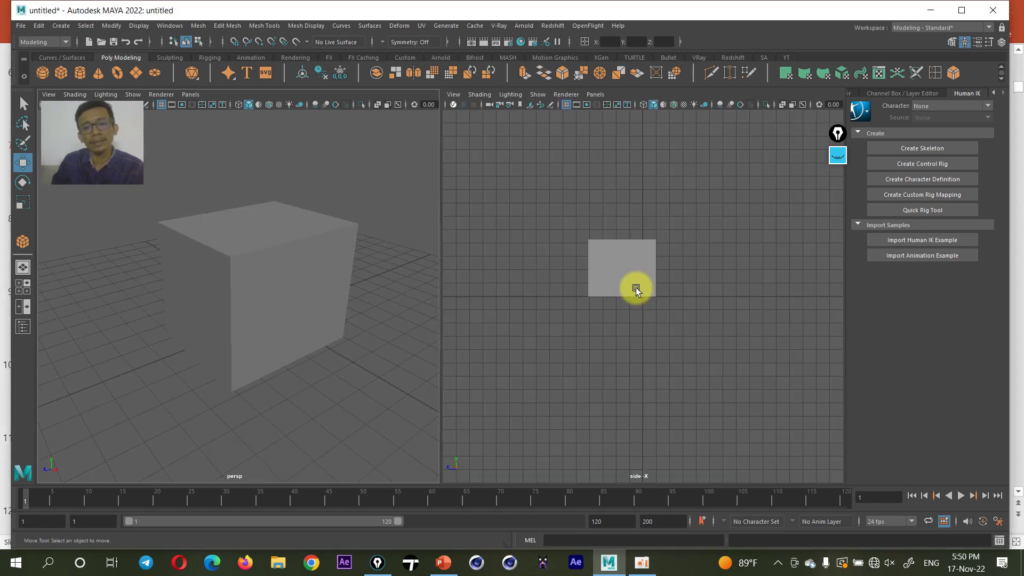
key(space)
key(space)
key(space)
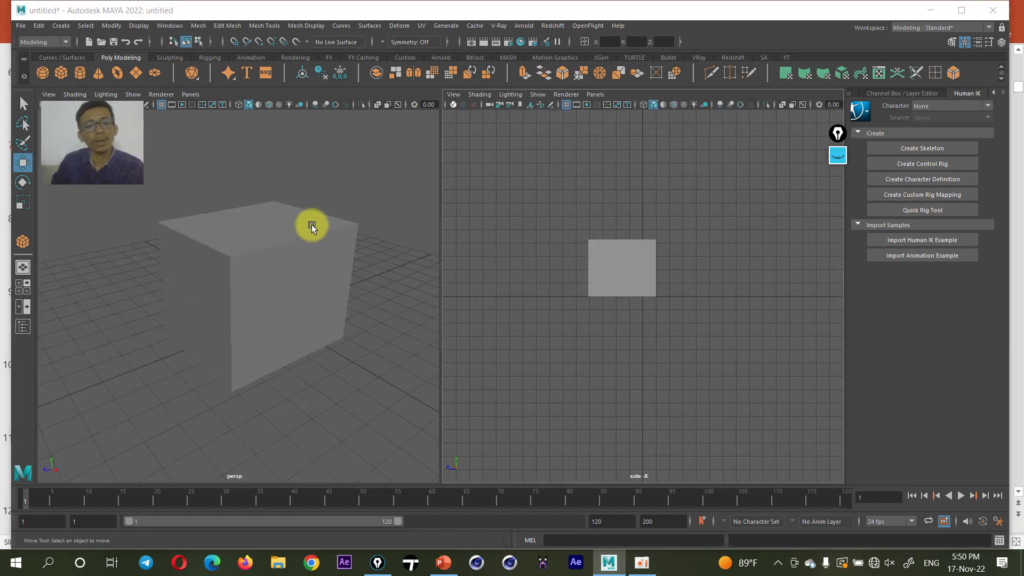
scroll(311, 225, up, 5)
scroll(311, 225, down, 5)
key(space)
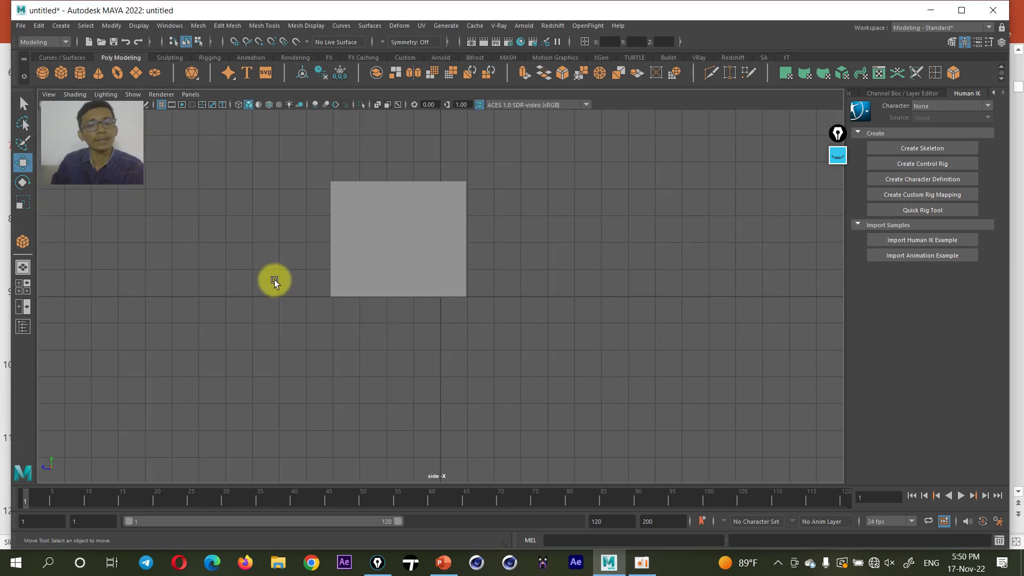
key(space)
key(space)
Select pCube1 and use the hotbox to switch the viewport to Top, then Front view
click(418, 277)
scroll(448, 270, down, 3)
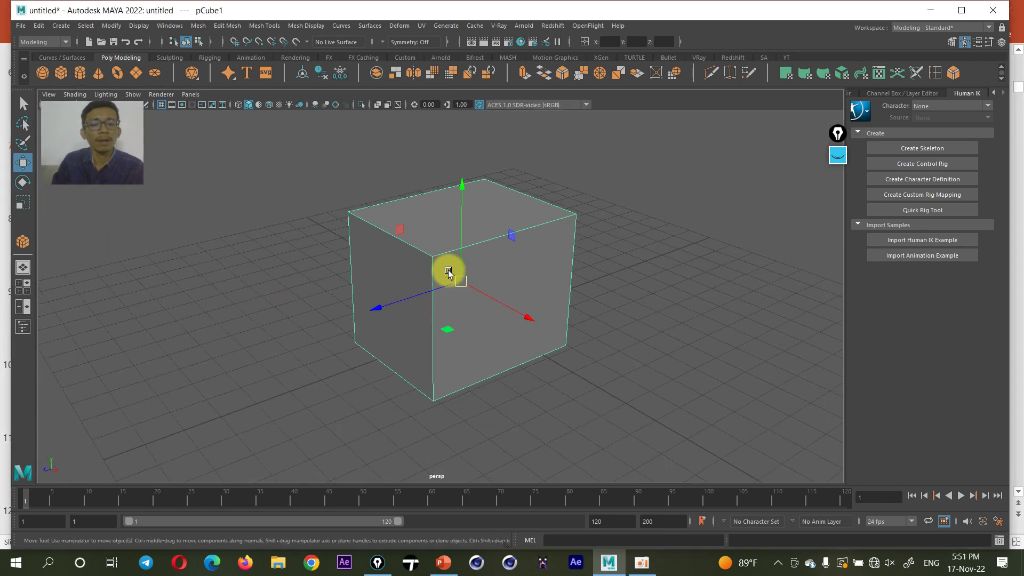
scroll(447, 269, down, 2)
scroll(454, 274, up, 2)
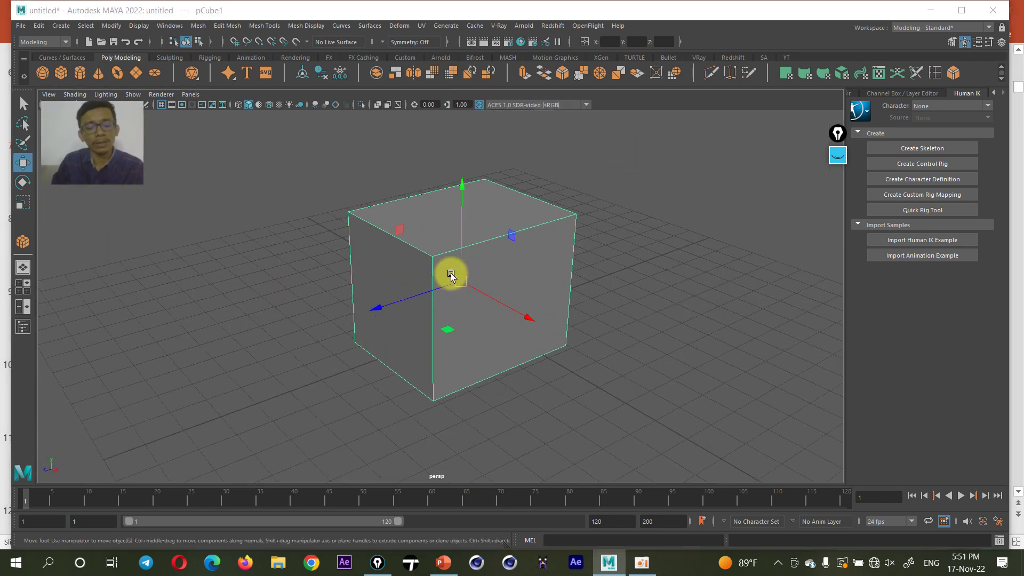
key(space)
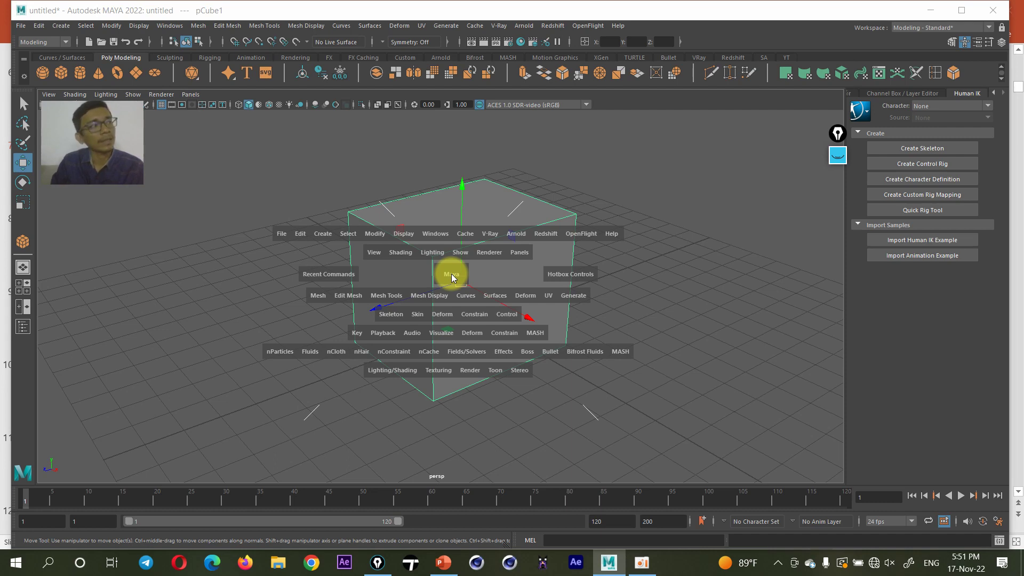
click(452, 277)
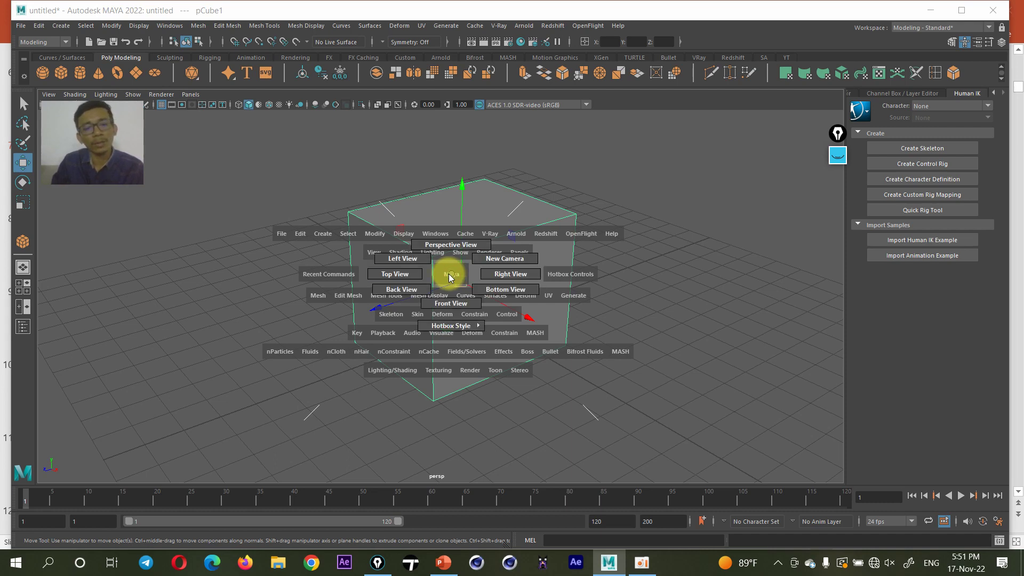
mouse_move(451, 277)
mouse_down()
mouse_move(412, 280)
mouse_move(444, 321)
mouse_up()
key(space)
click(442, 294)
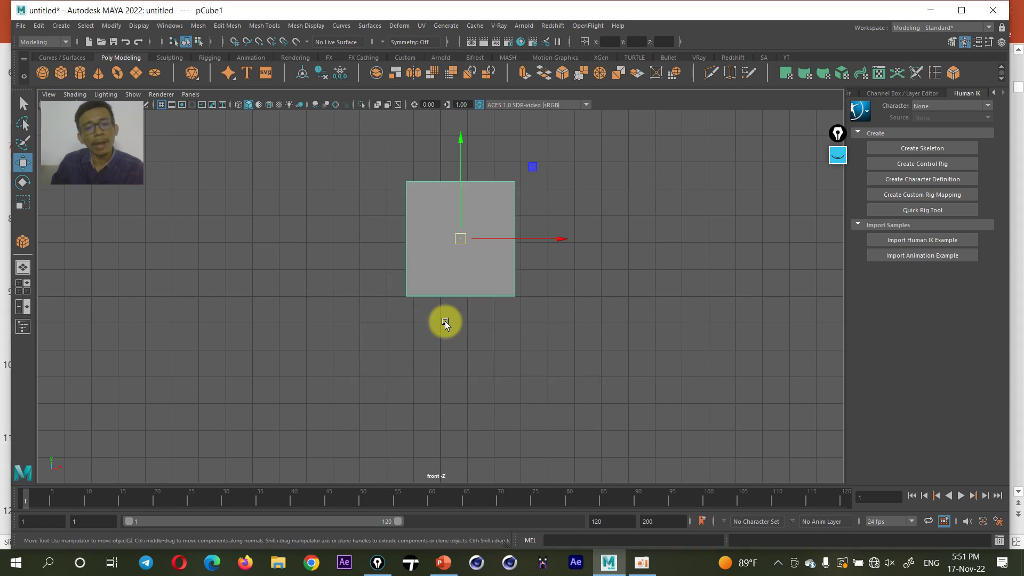
mouse_move(446, 288)
alt+middle_down()
mouse_move(404, 331)
mouse_move(341, 357)
mouse_move(391, 346)
mouse_move(341, 311)
mouse_move(381, 328)
mouse_move(331, 326)
alt+middle_up()
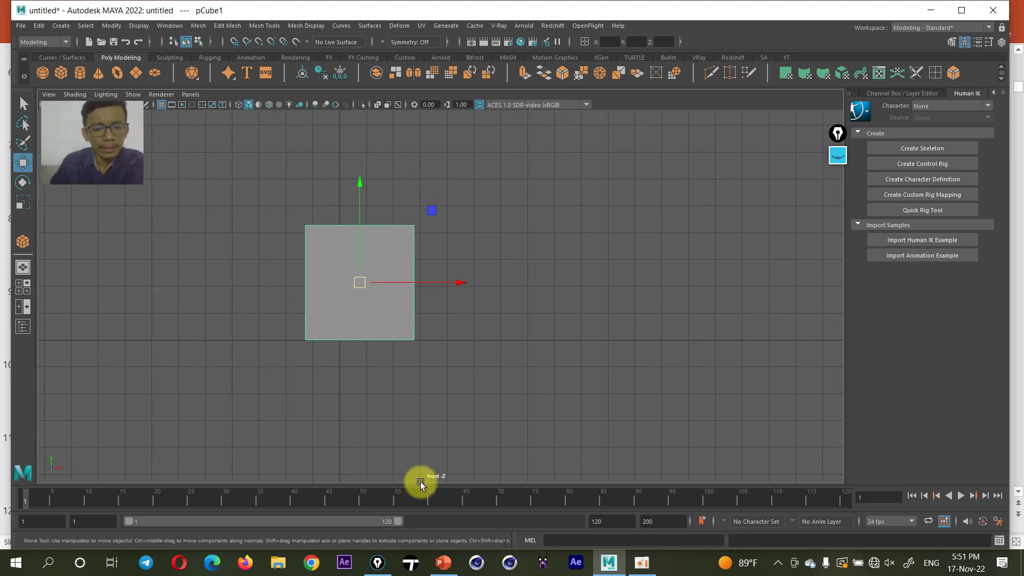
Return to PowerPoint and show slide 9, 'I.3 Toolbox', with the Q, W, E, R tool shortcuts
click(443, 562)
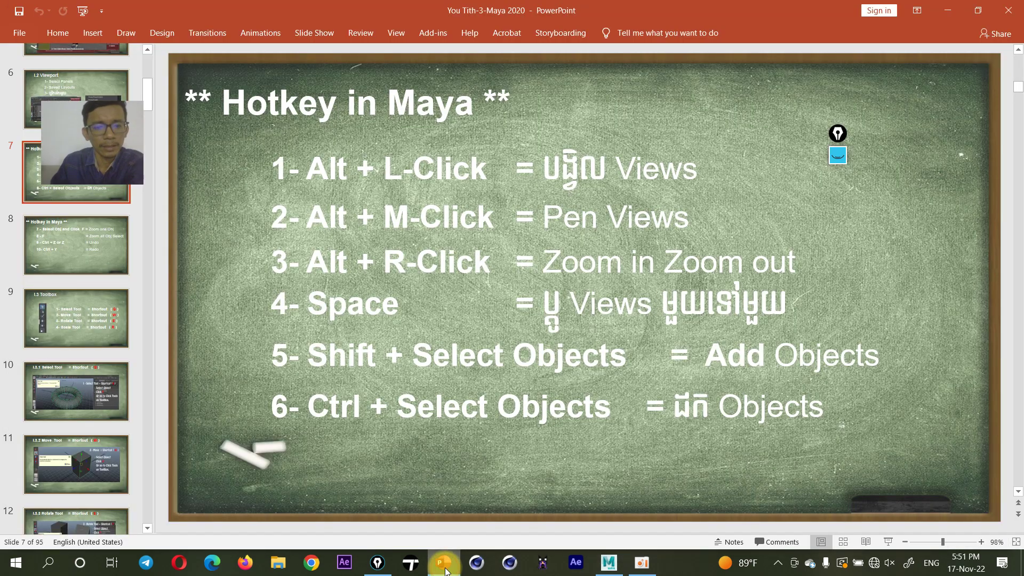
click(100, 314)
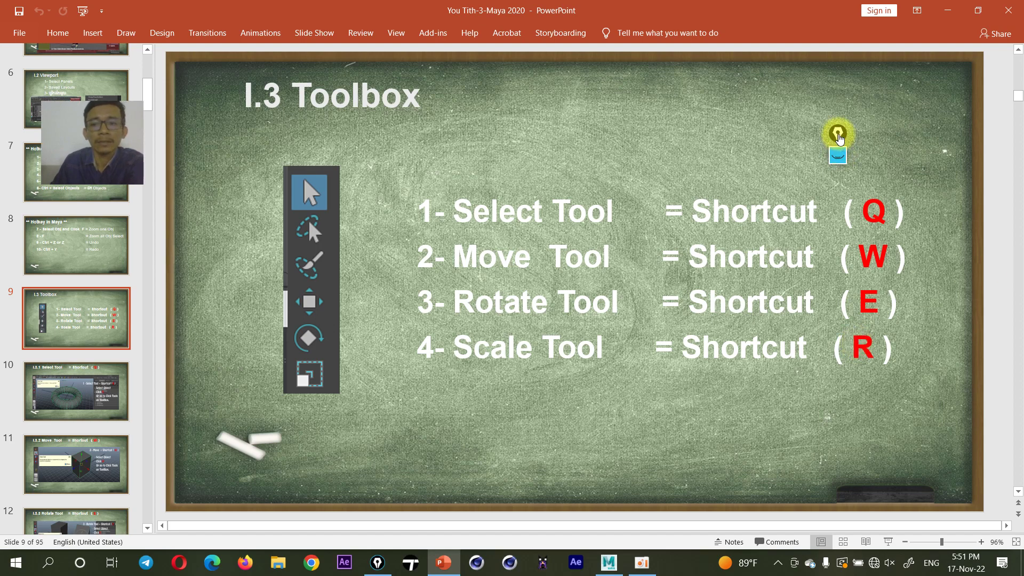
Highlight the Select, Move, Rotate and Scale tools and their Q, W, E, R shortcuts
drag(837, 133, 941, 94)
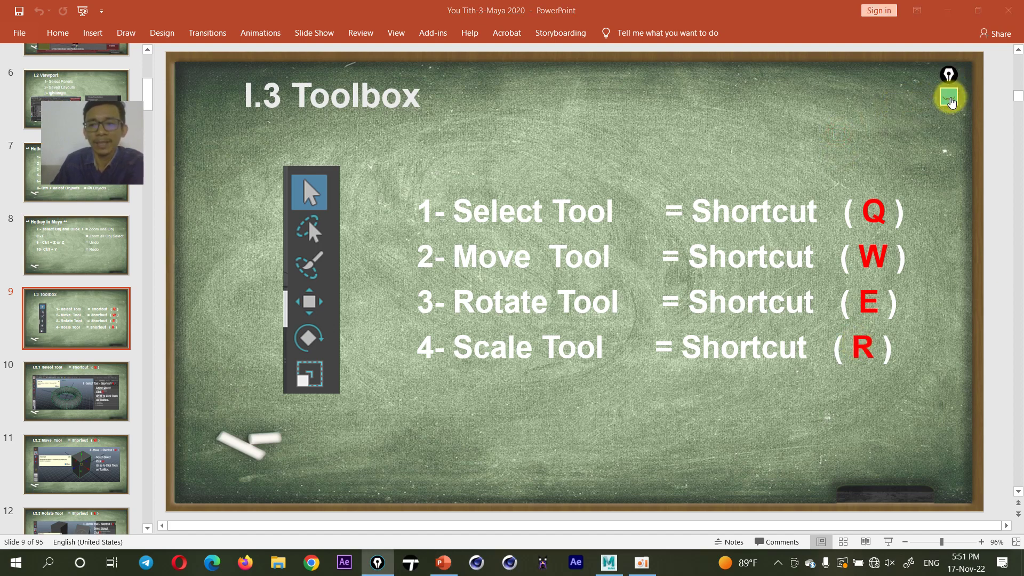
click(949, 100)
click(948, 128)
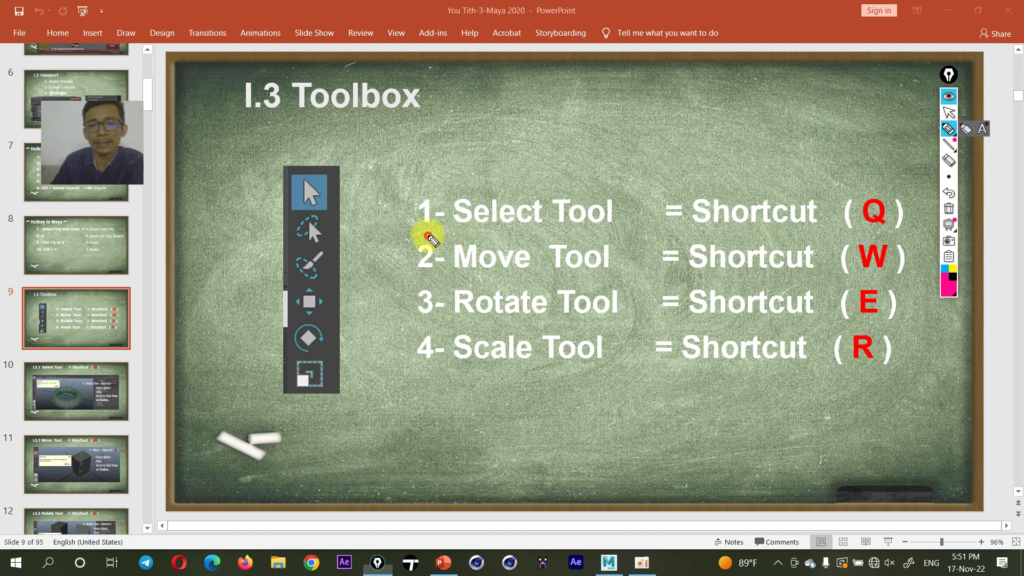
drag(426, 234, 650, 230)
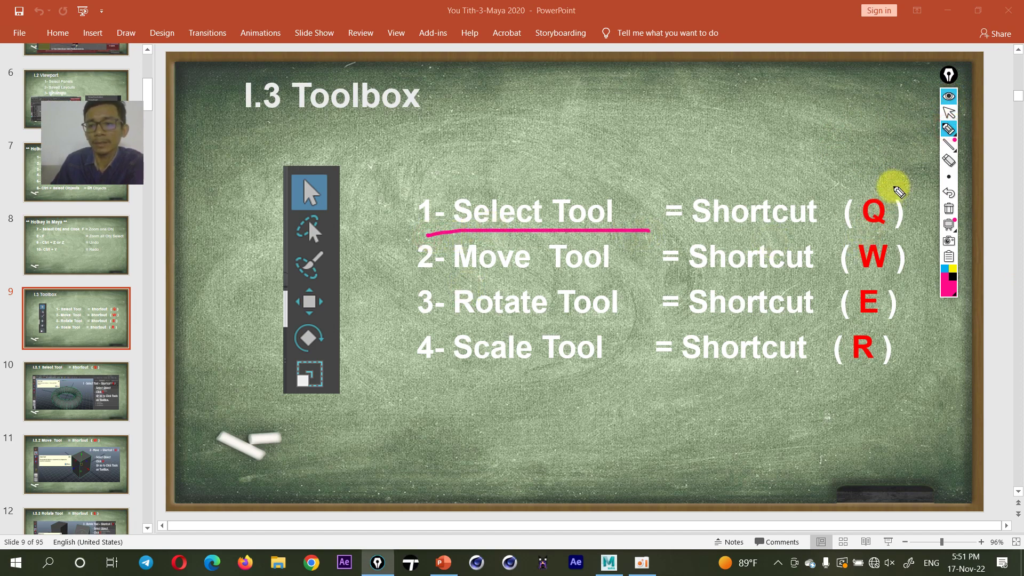
mouse_move(895, 185)
mouse_down()
mouse_move(843, 189)
mouse_move(898, 180)
mouse_up()
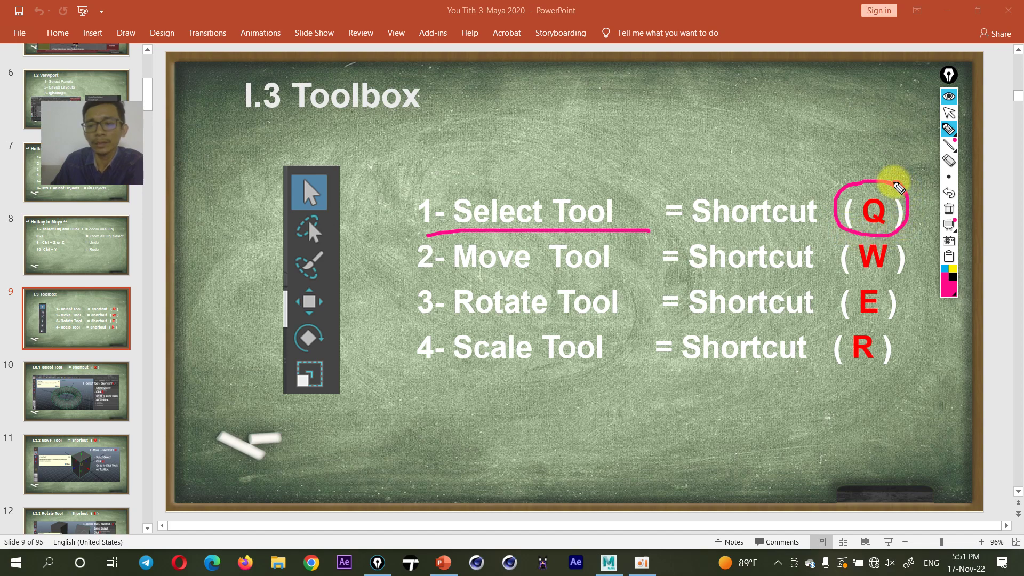
drag(447, 272, 582, 270)
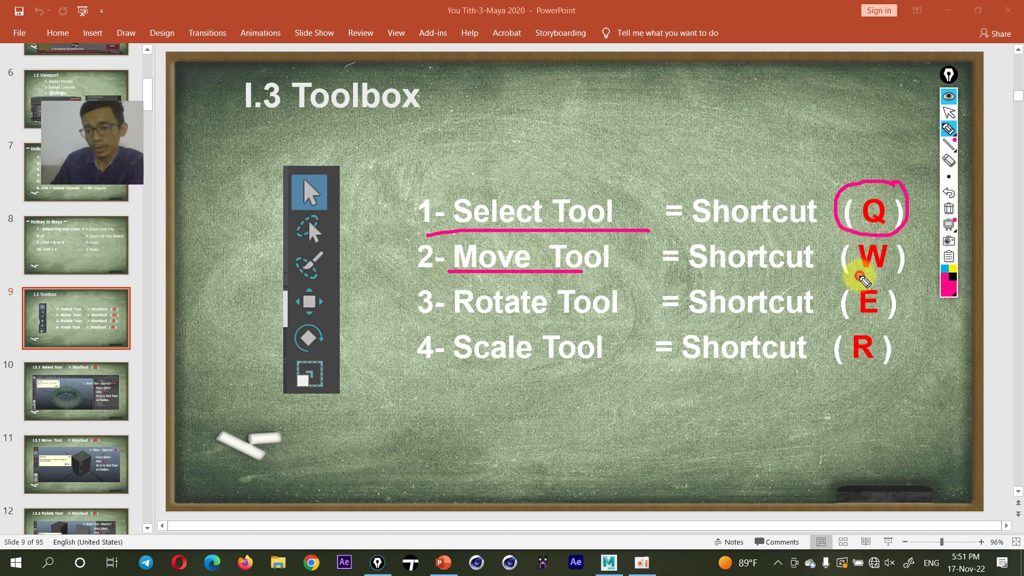
drag(857, 276, 907, 275)
drag(461, 324, 613, 324)
drag(848, 323, 904, 323)
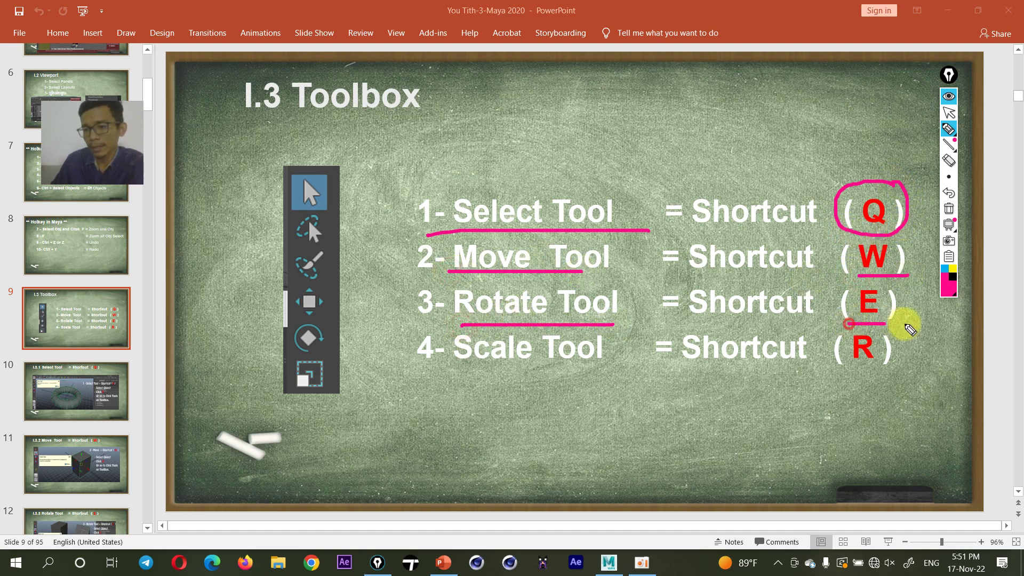
drag(450, 373, 569, 374)
drag(826, 373, 928, 373)
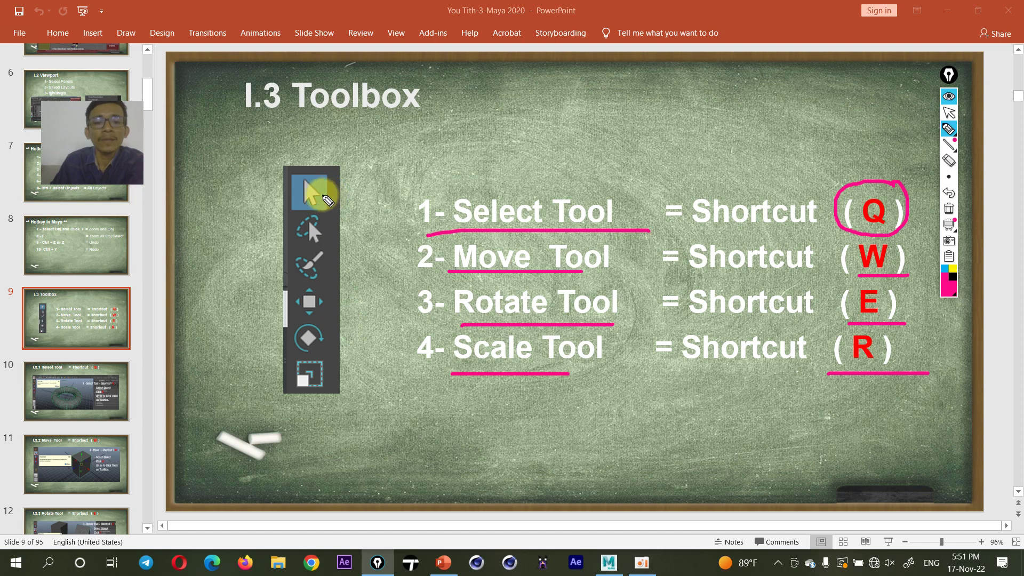
Mark the select and move icons in the toolbox picture, then hide all ink
drag(314, 193, 363, 190)
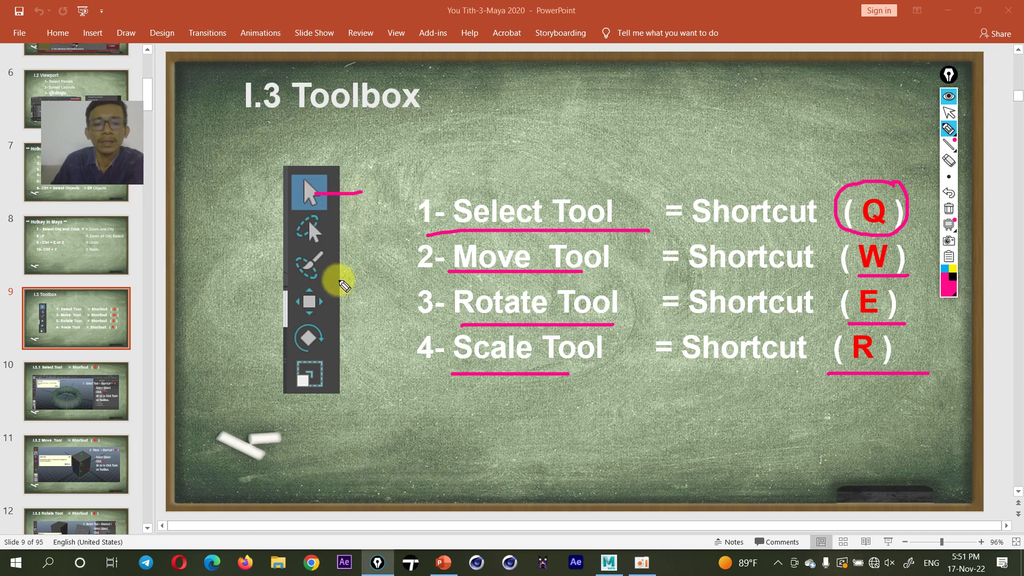
mouse_move(343, 293)
mouse_down()
mouse_move(368, 308)
mouse_move(366, 347)
mouse_move(342, 360)
mouse_move(373, 385)
mouse_move(362, 412)
mouse_up()
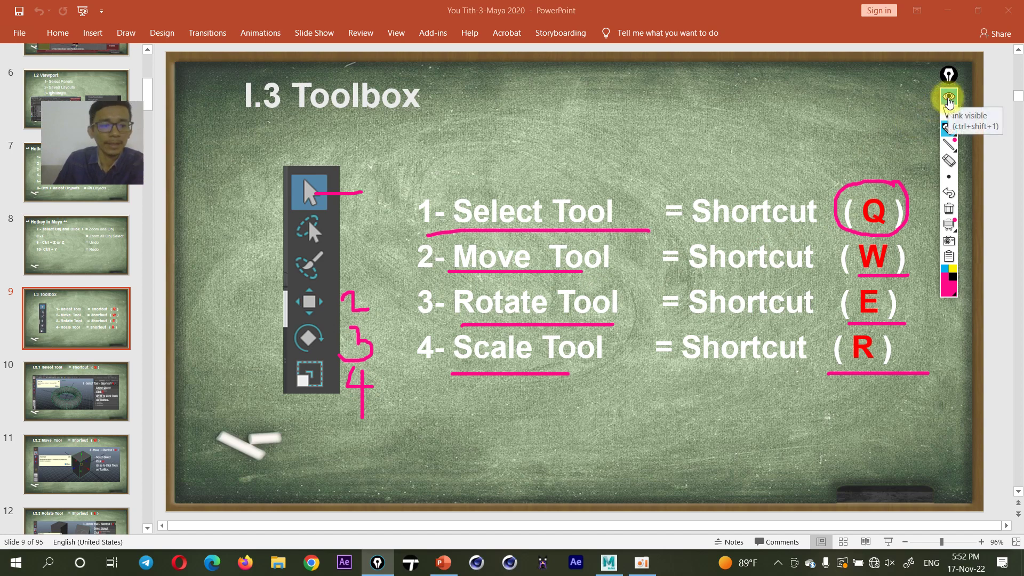
click(948, 96)
Return to Maya and switch the viewport to perspective view via the hotbox
click(608, 562)
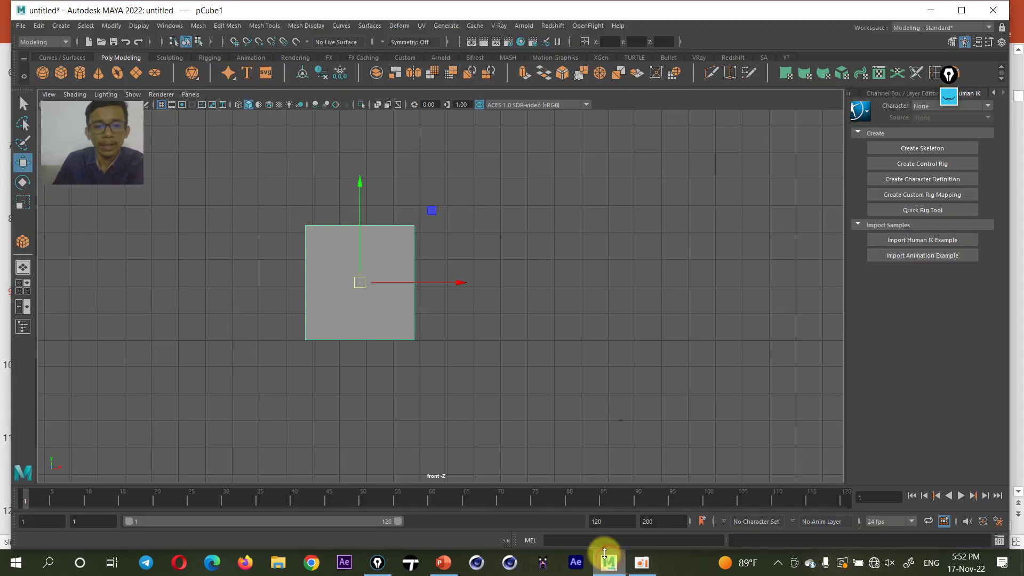
key(space)
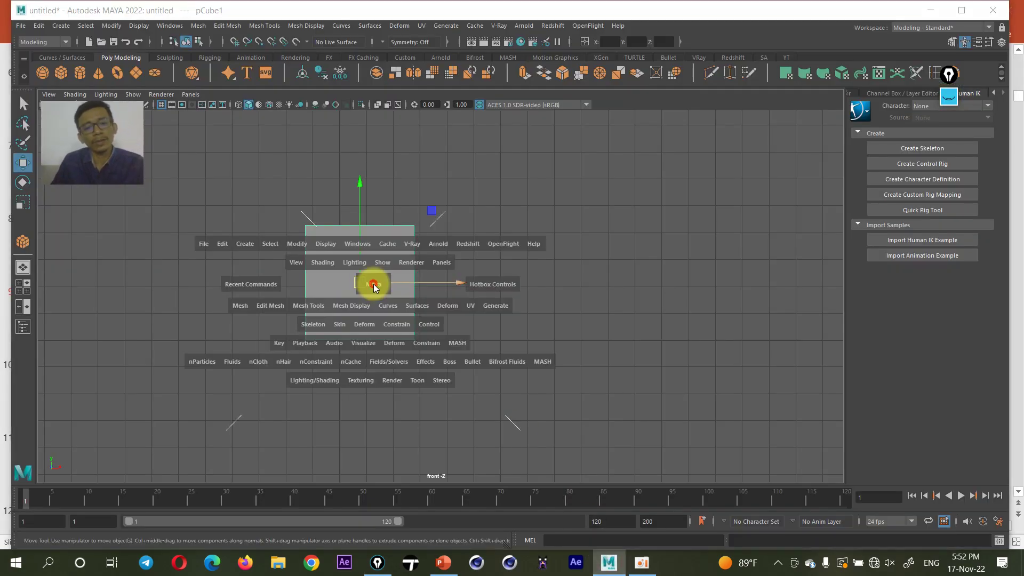
mouse_move(370, 283)
mouse_down()
mouse_move(371, 260)
mouse_move(347, 293)
mouse_up()
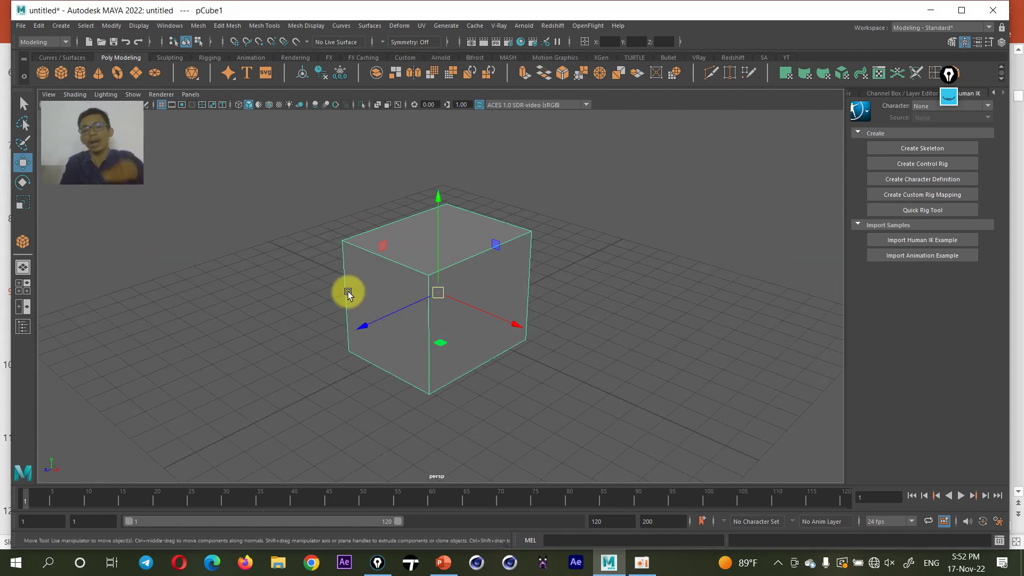
Resize the cube's move manipulator with the - and = keys, leaving it larger than before
key(minus)
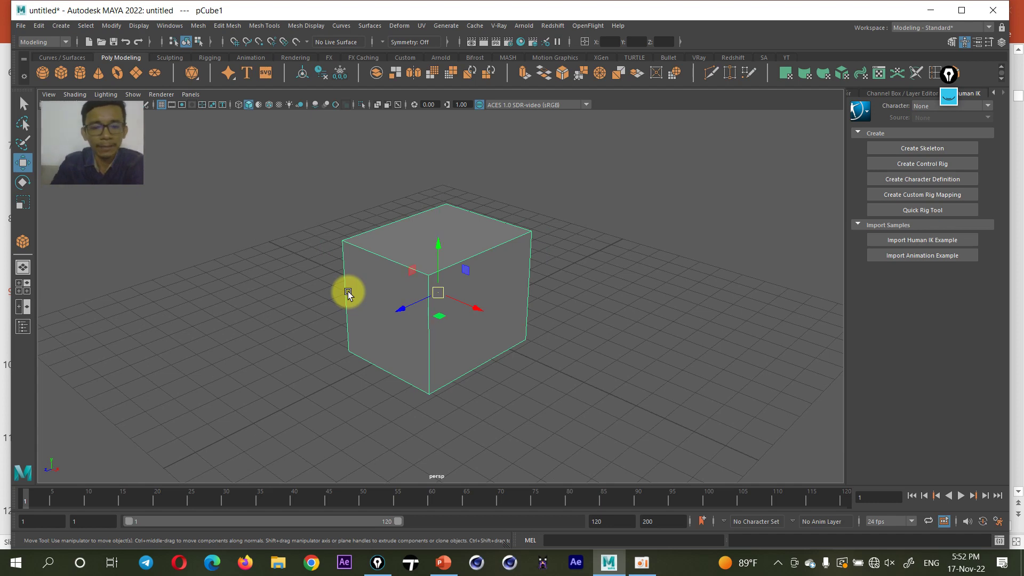
key(minus)
key(minus)
key(equal)
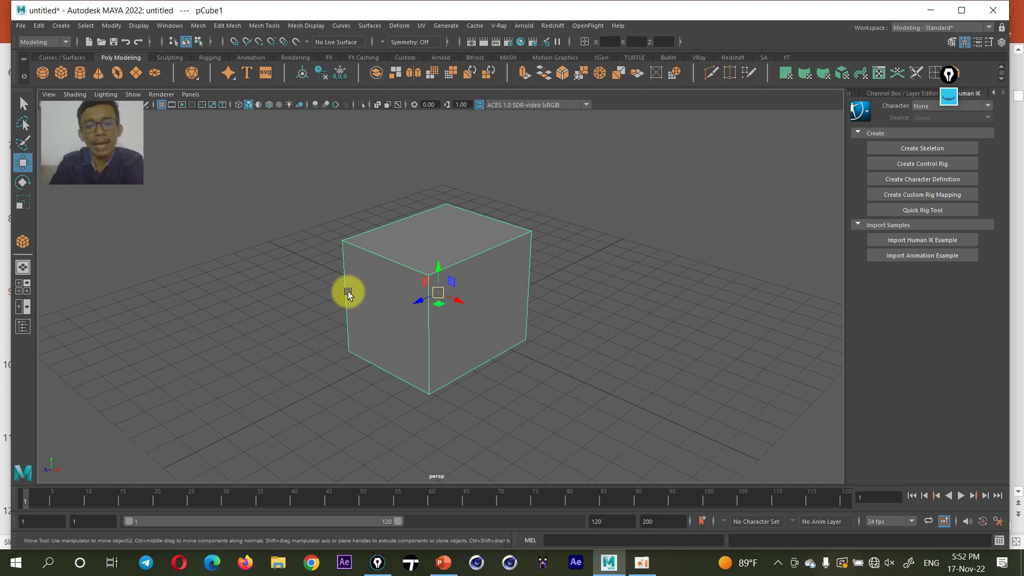
key(equal)
key(equal)
key(minus)
key(minus)
key(equal)
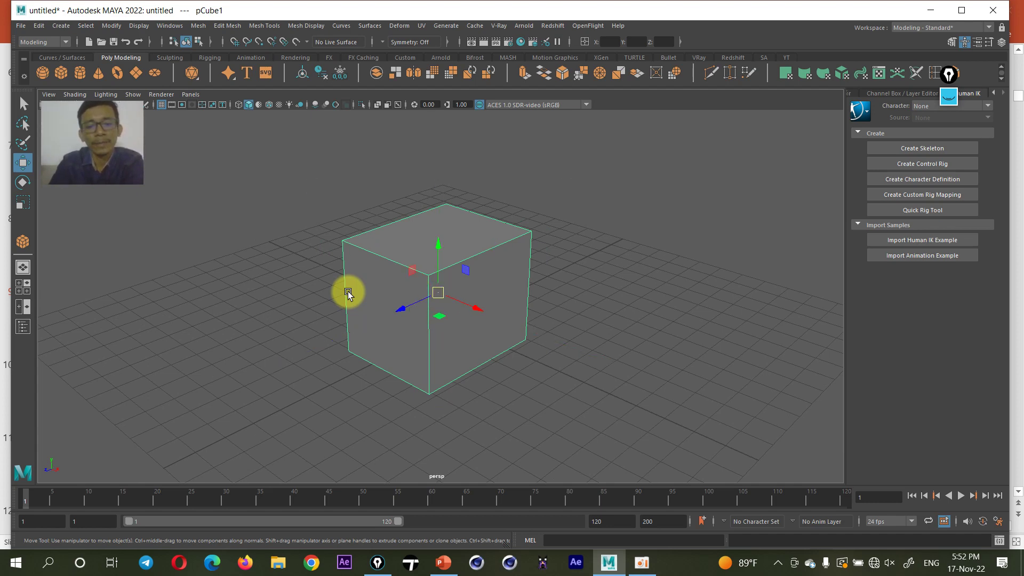
key(equal)
key(minus)
key(equal)
key(minus)
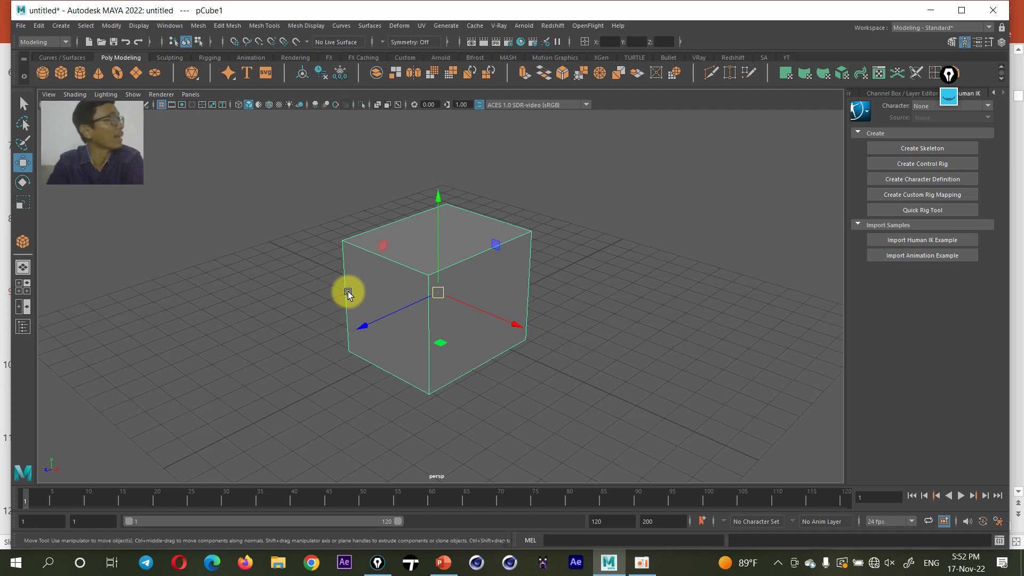
key(minus)
key(minus)
key(equal)
key(equal)
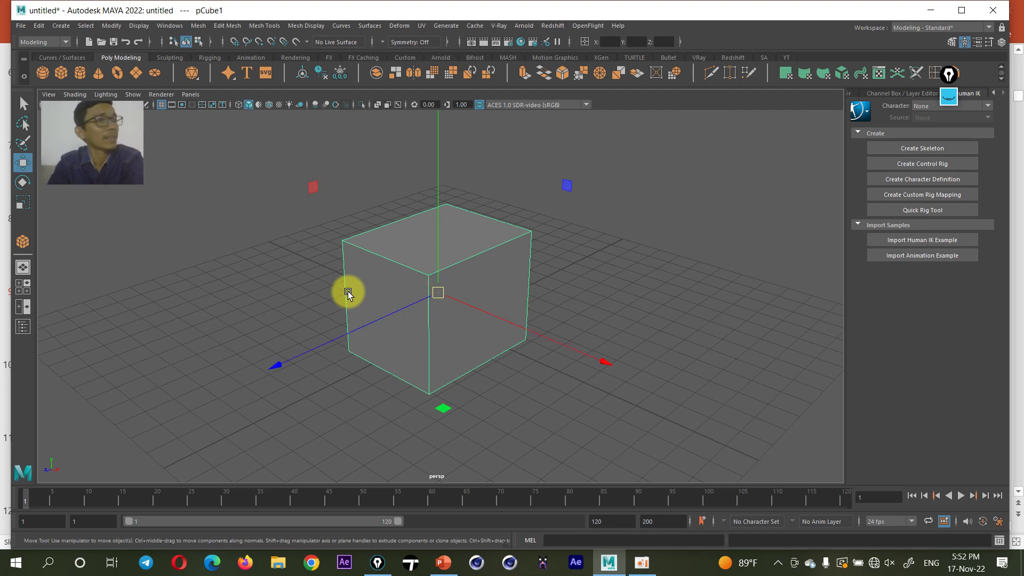
key(minus)
key(minus)
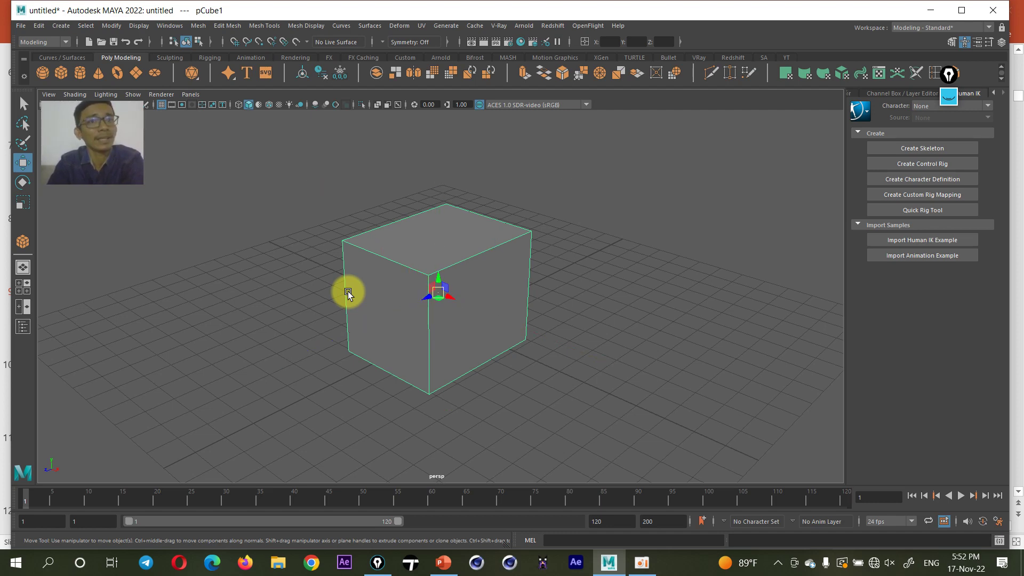
key(equal)
key(equal)
key(minus)
key(minus)
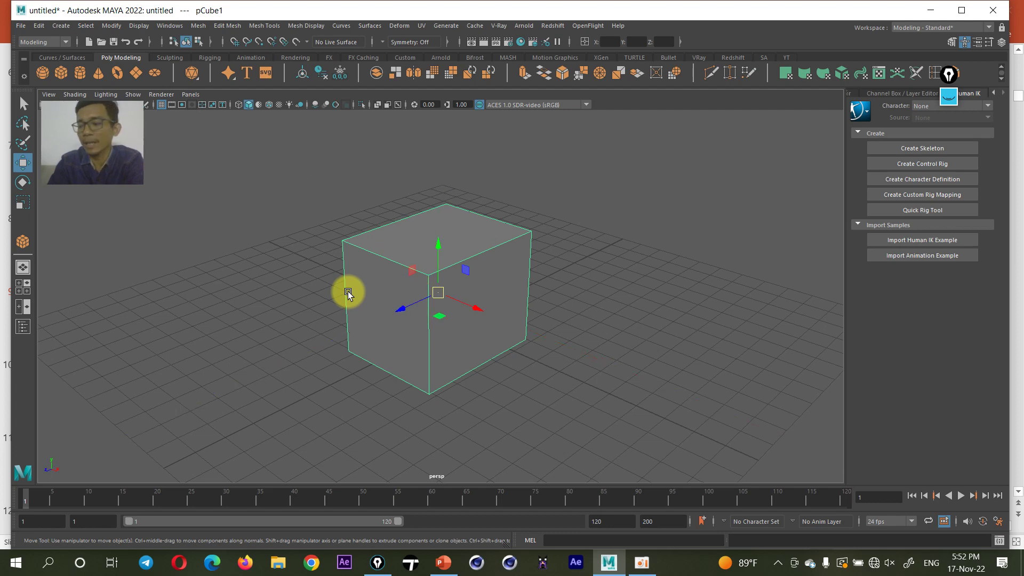
key(minus)
key(minus)
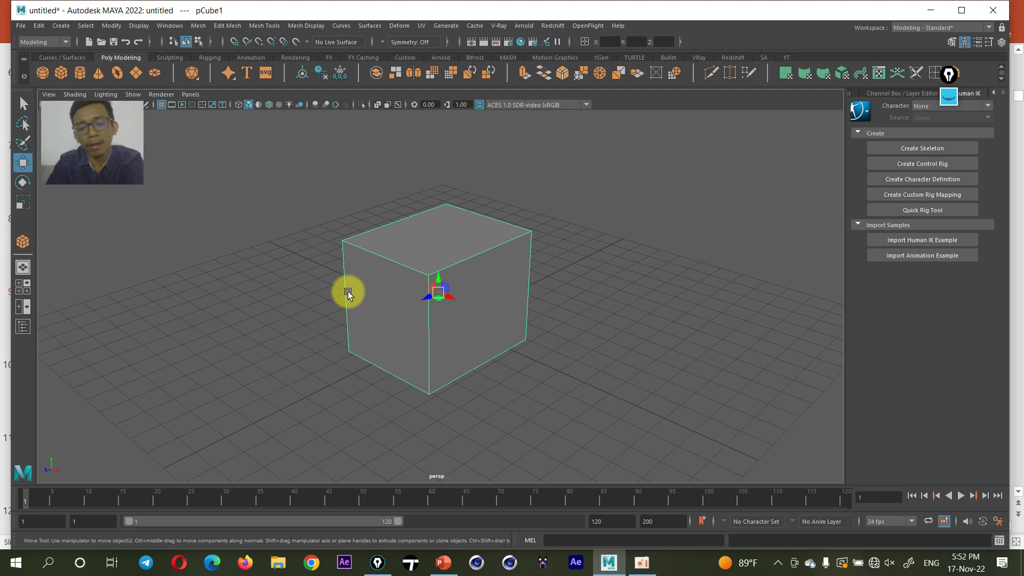
key(equal)
key(equal)
key(minus)
key(minus)
key(equal)
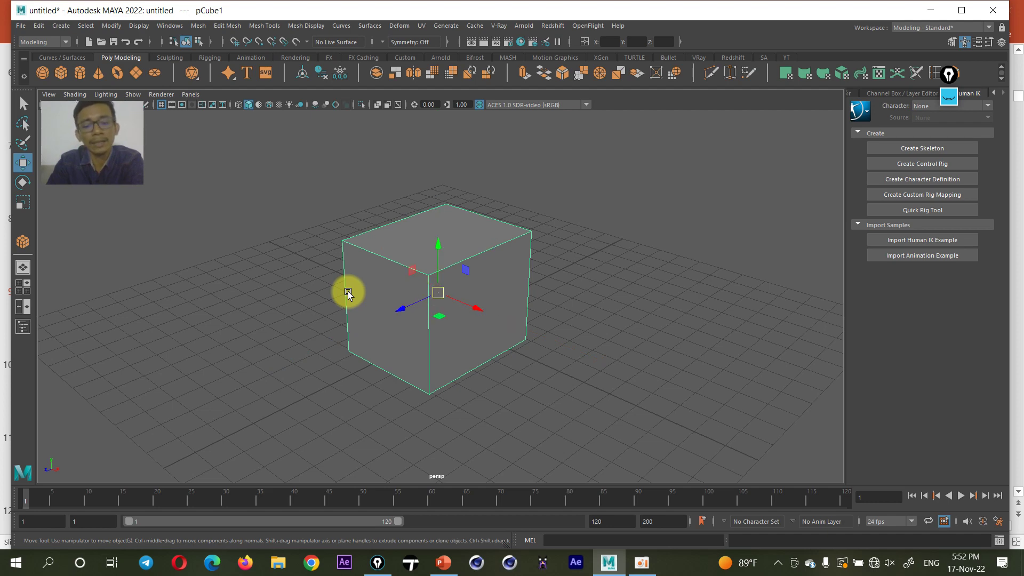
key(equal)
key(equal)
key(minus)
key(minus)
key(minus)
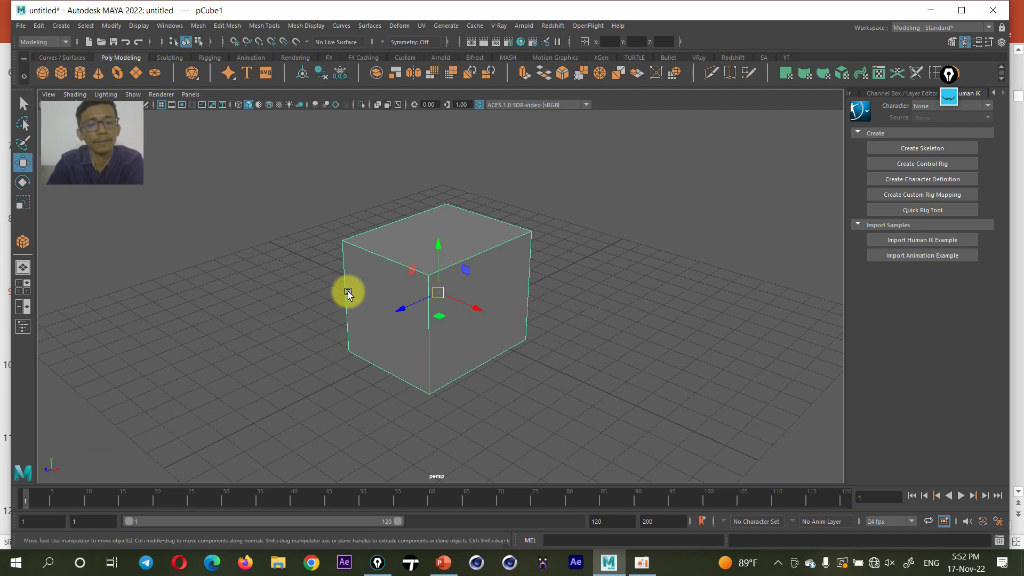
key(equal)
key(equal)
key(minus)
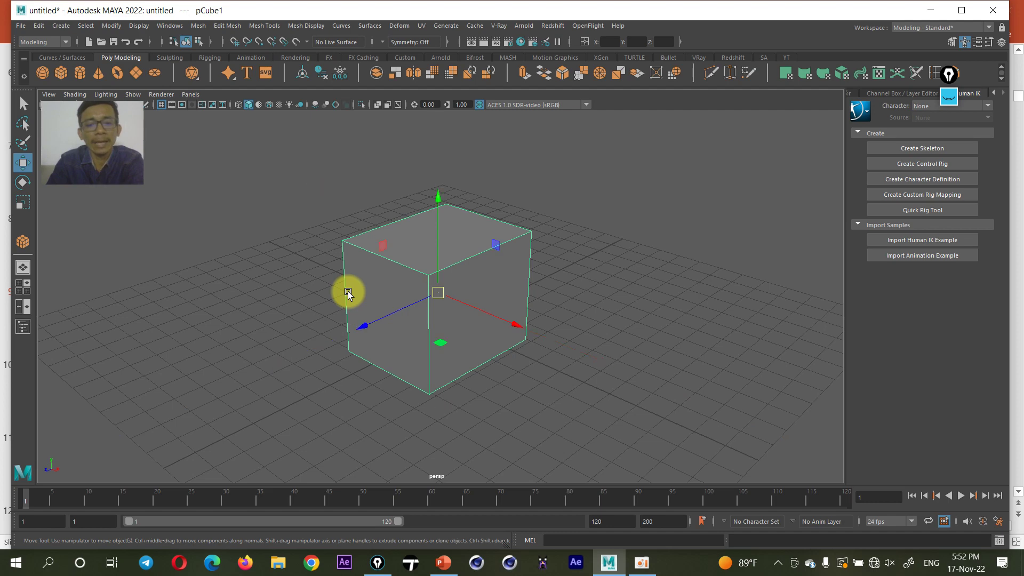
key(e)
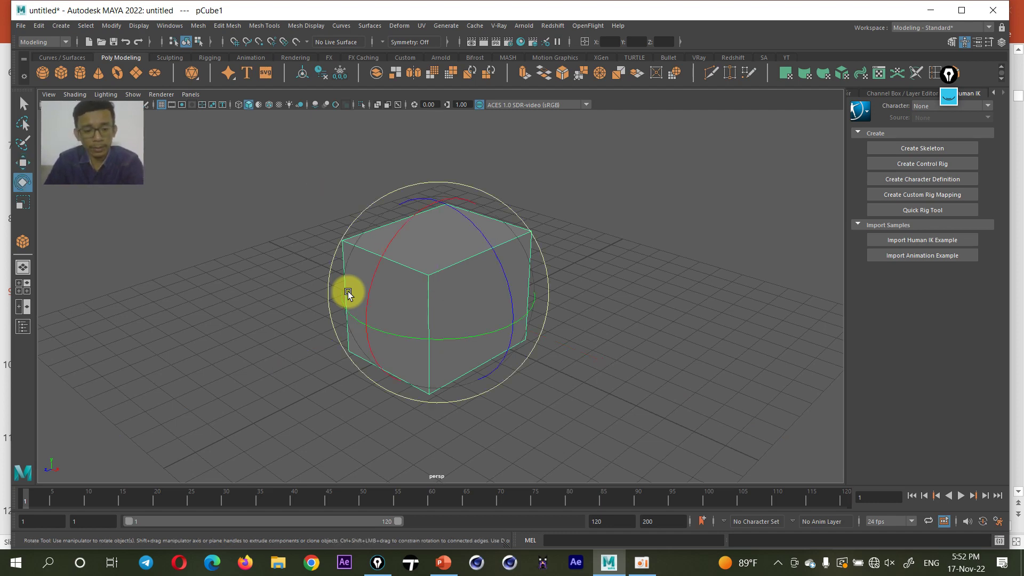
key(r)
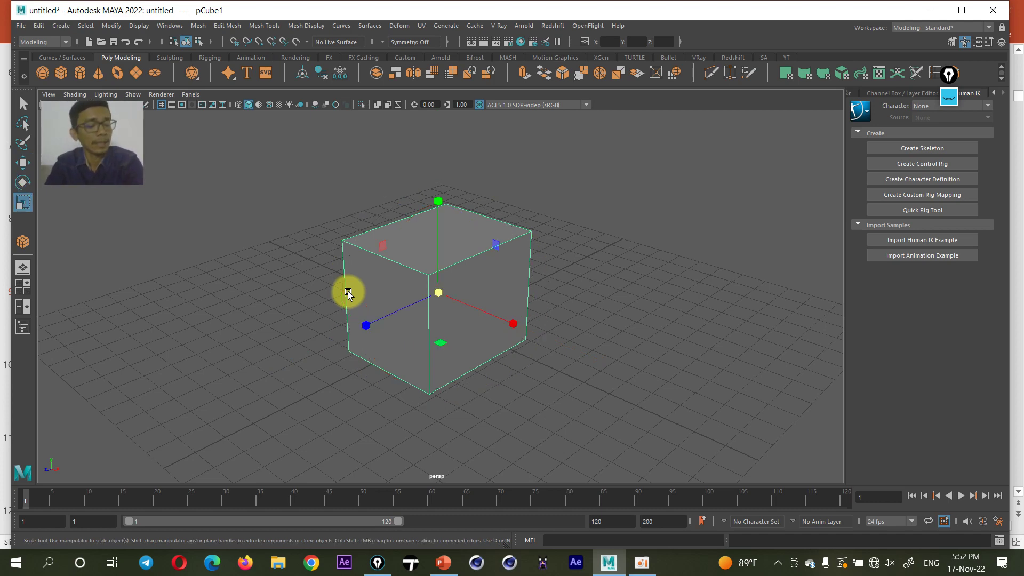
key(q)
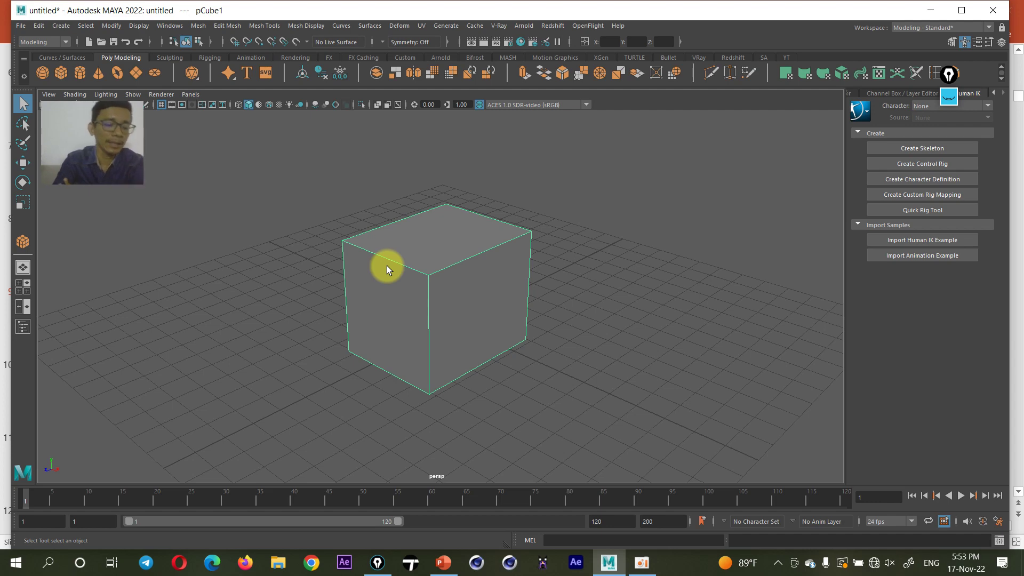
key(w)
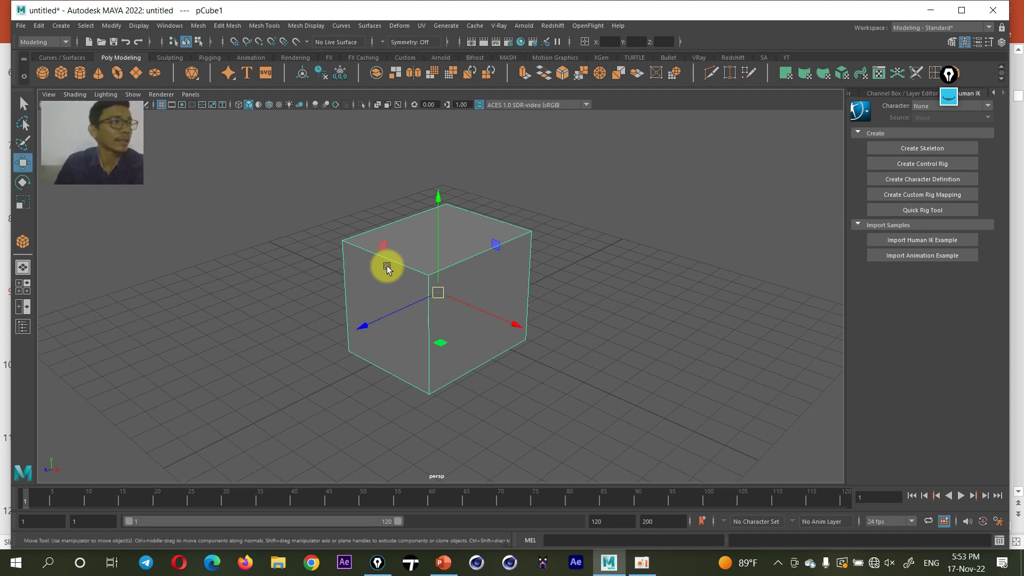
click(948, 75)
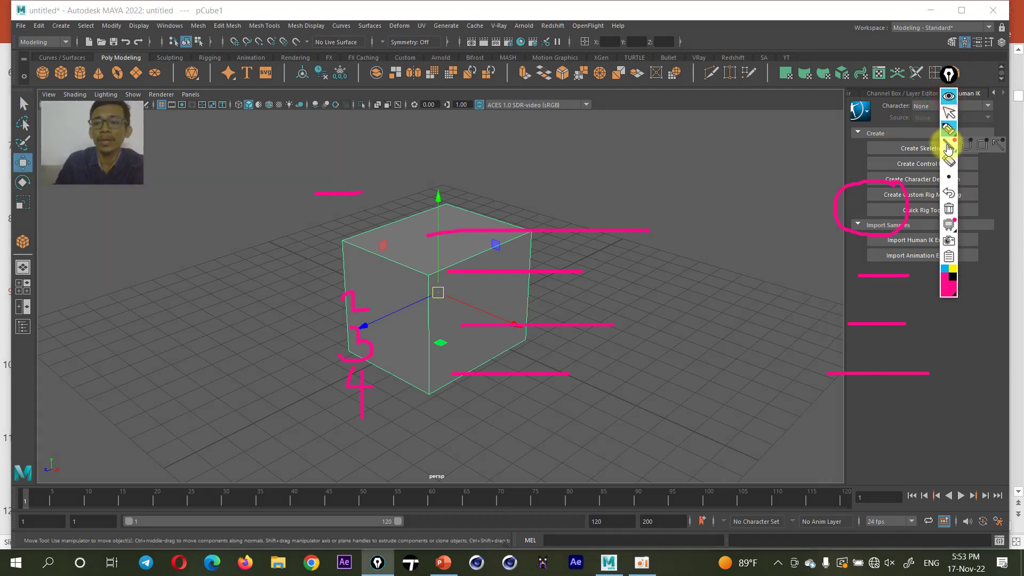
click(948, 210)
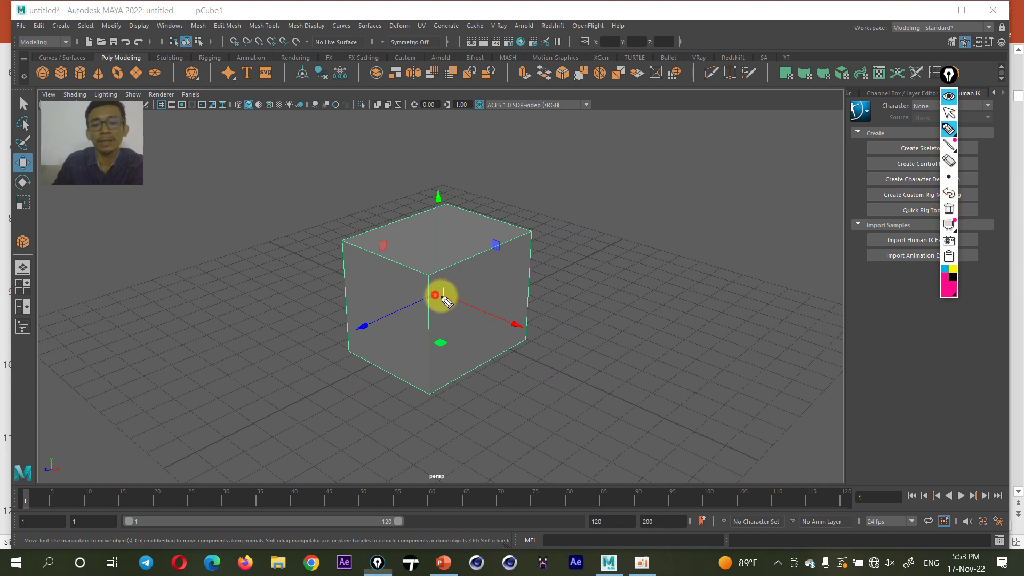
drag(437, 292, 559, 344)
drag(558, 332, 544, 349)
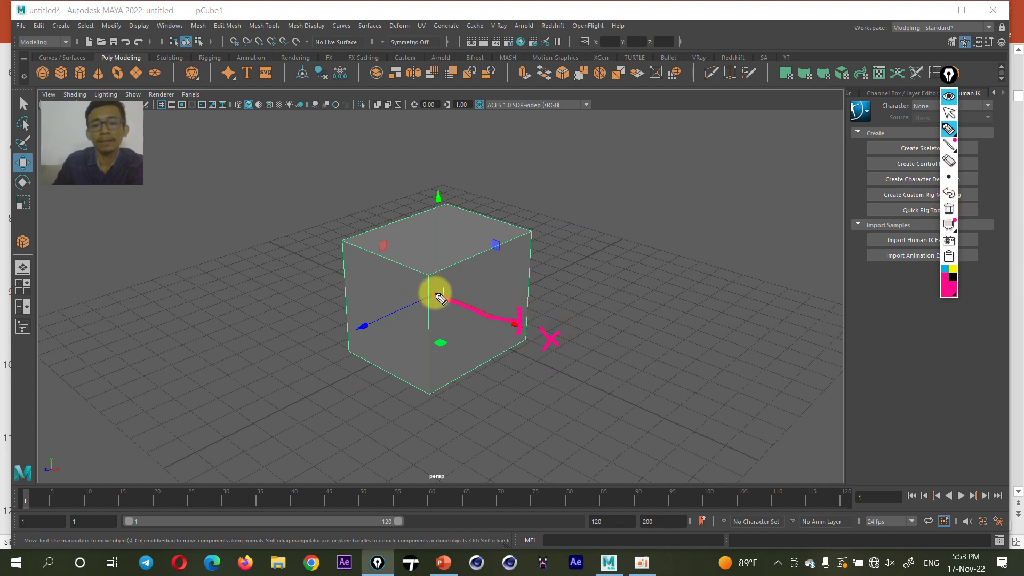
mouse_move(448, 184)
mouse_down()
mouse_move(480, 190)
mouse_move(464, 225)
mouse_up()
mouse_move(432, 292)
mouse_down()
mouse_move(368, 325)
mouse_move(389, 331)
mouse_move(402, 373)
mouse_up()
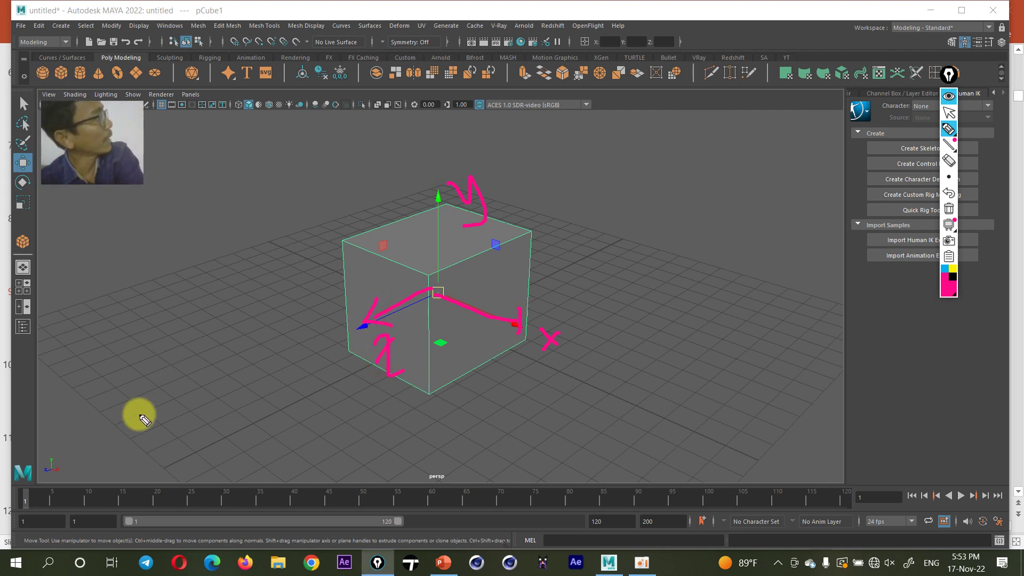
drag(53, 452, 51, 452)
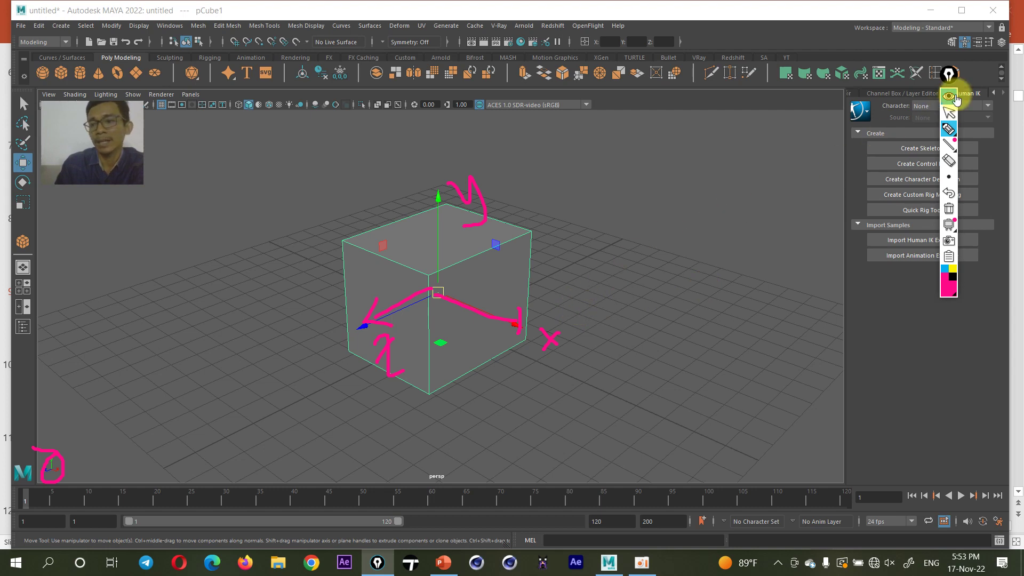
click(948, 75)
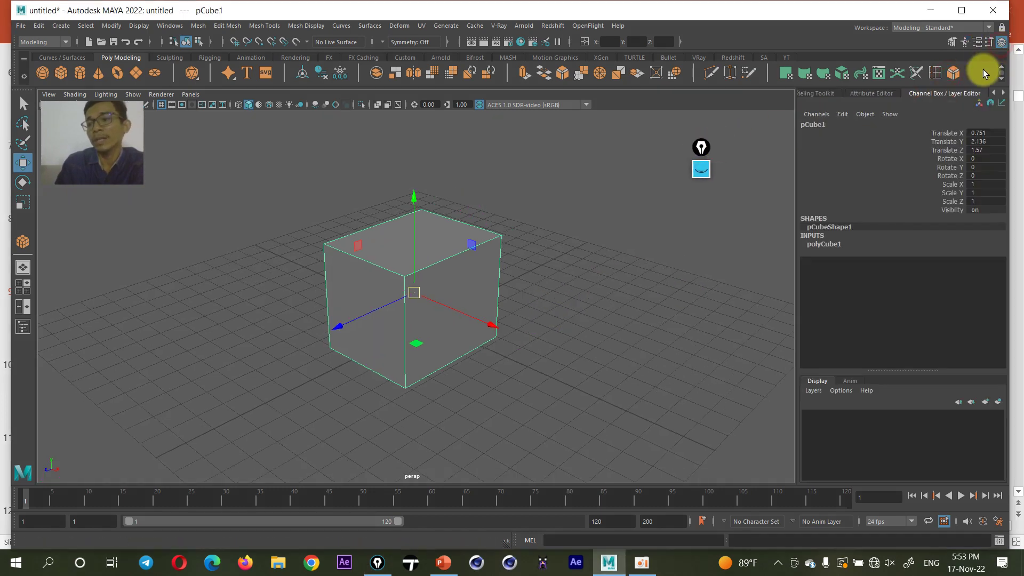
Show pCube1's Channel Box, highlight its translate, rotate and scale values, and expand polyCube1
click(1001, 42)
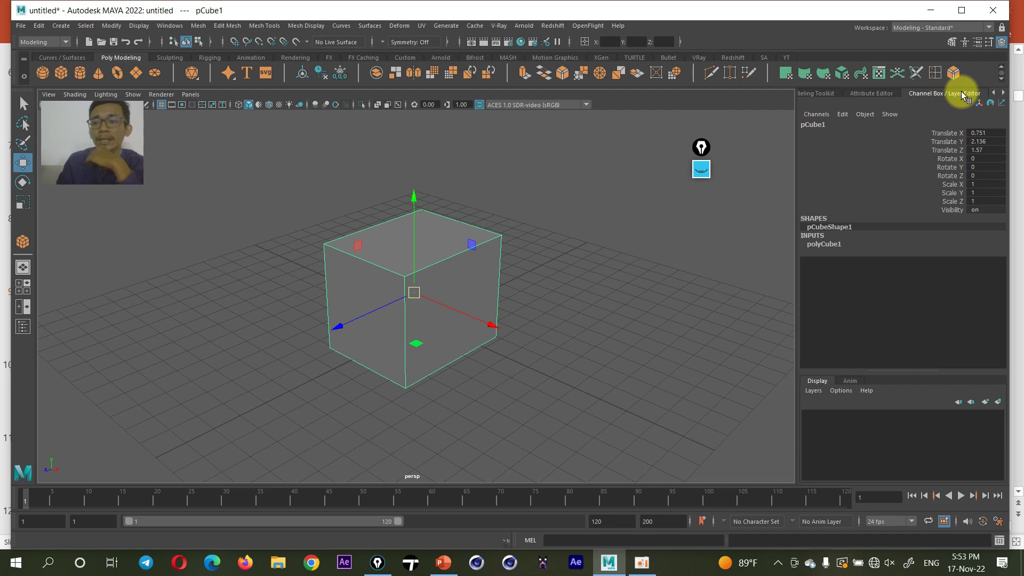
drag(978, 132, 982, 151)
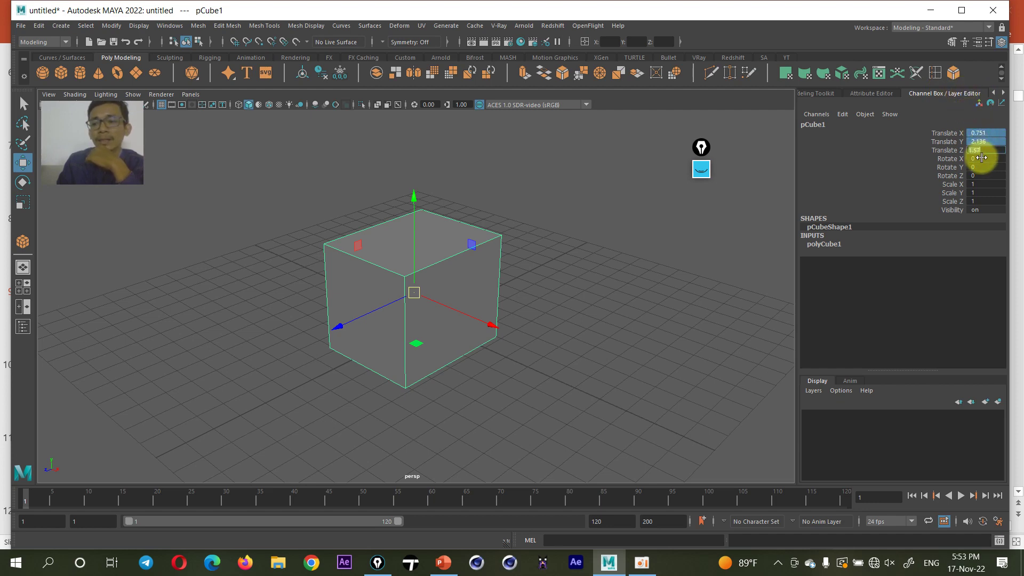
drag(981, 158, 981, 201)
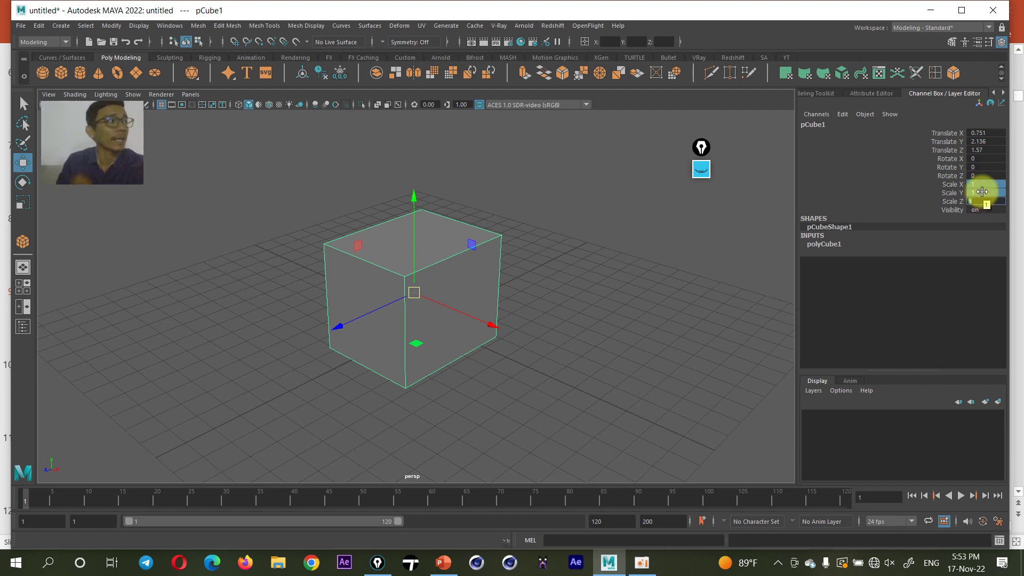
click(824, 244)
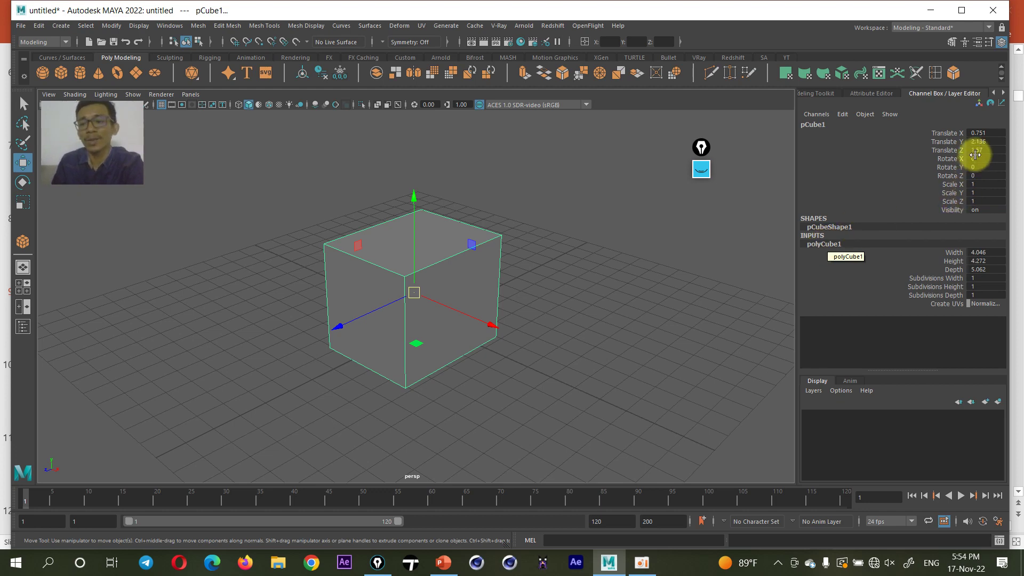
drag(980, 133, 978, 197)
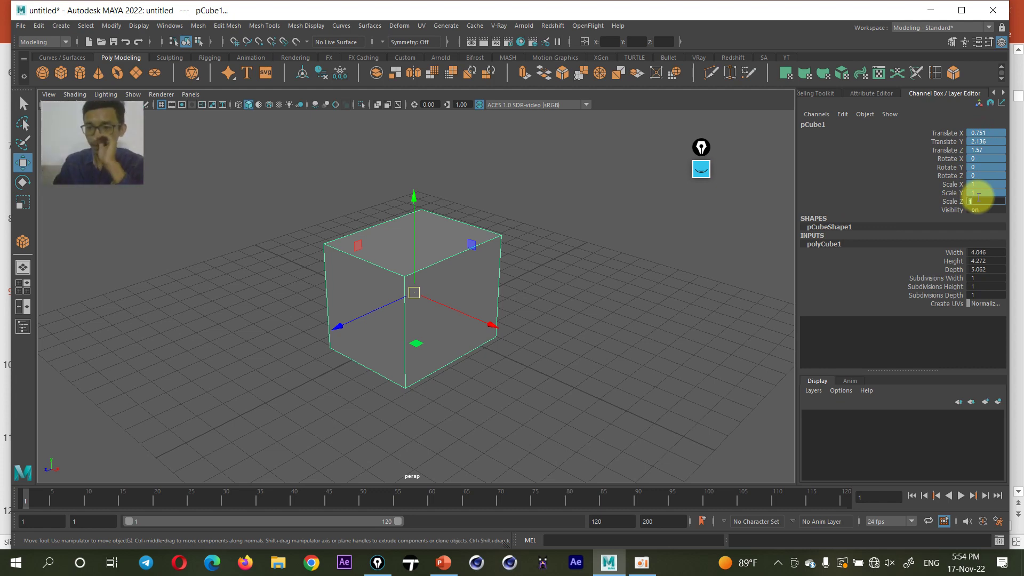
drag(700, 147, 762, 124)
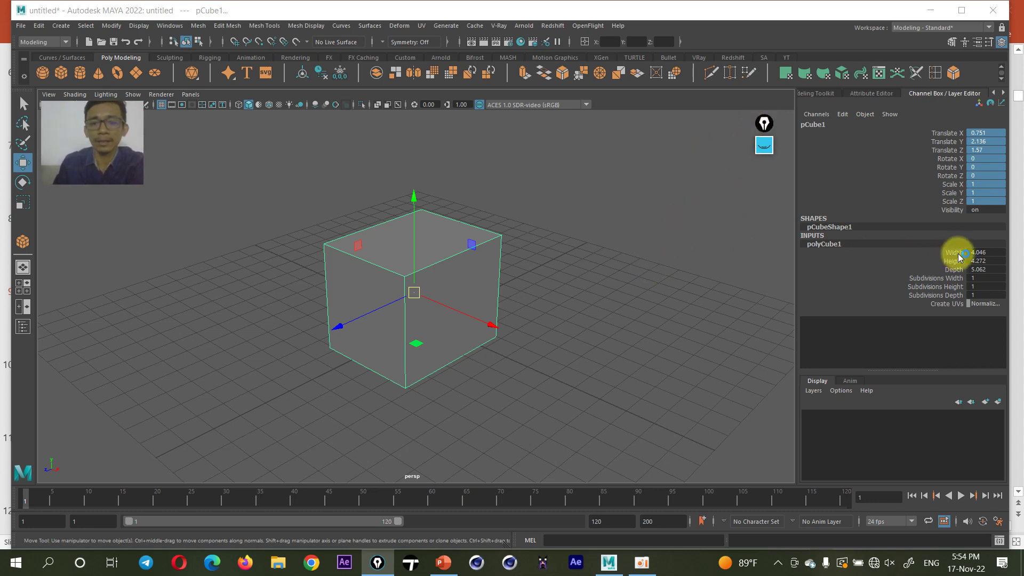
click(565, 244)
click(376, 253)
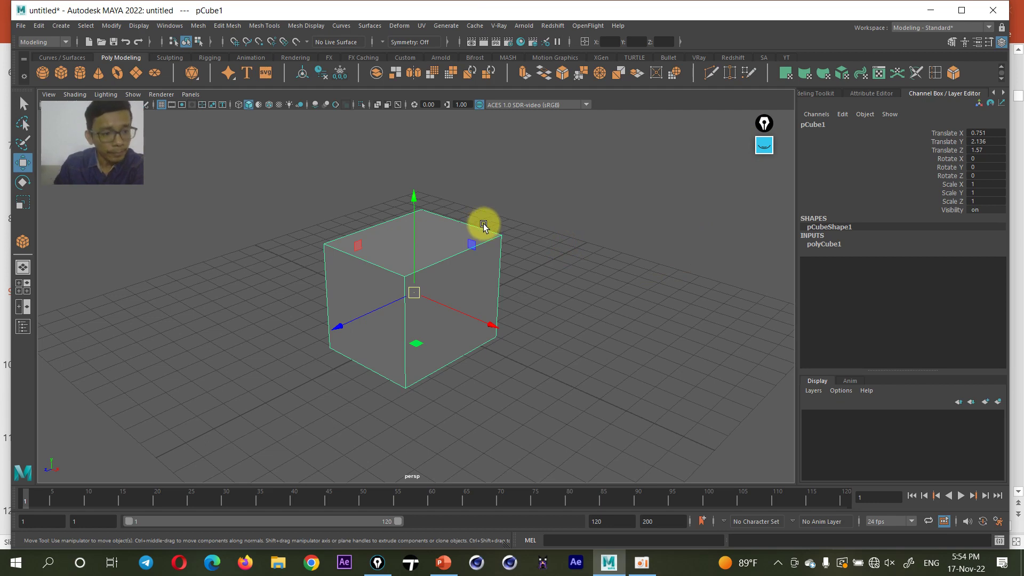
Cycle through the Rotate, Scale and Move tools, ending on Move
click(23, 203)
click(22, 183)
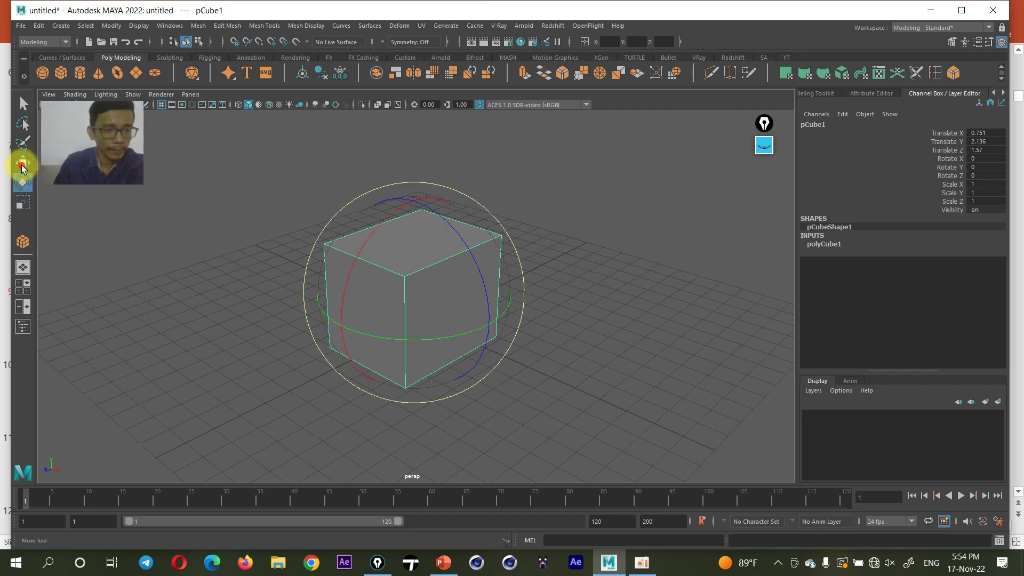
click(22, 163)
click(22, 183)
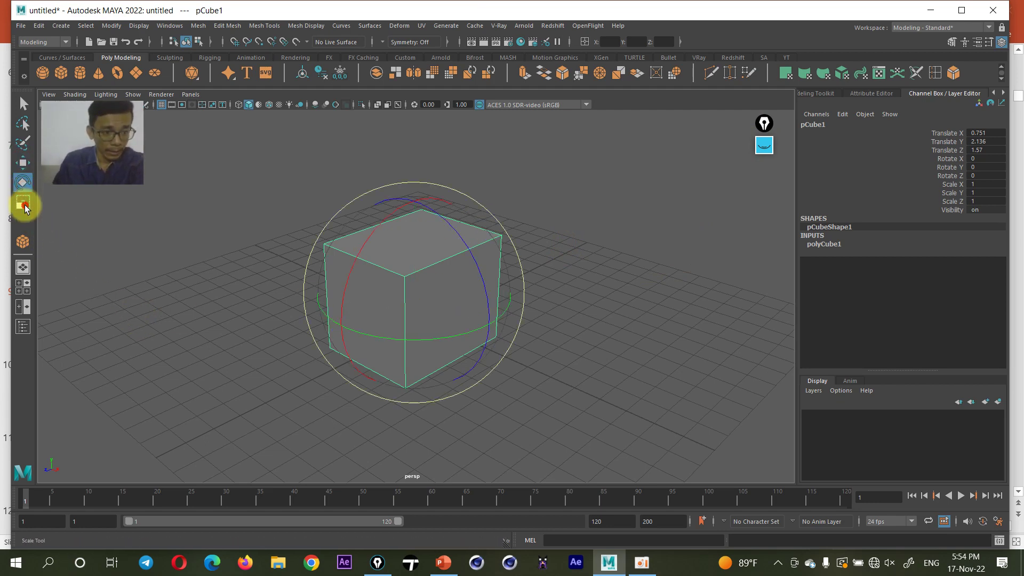
click(22, 203)
click(23, 164)
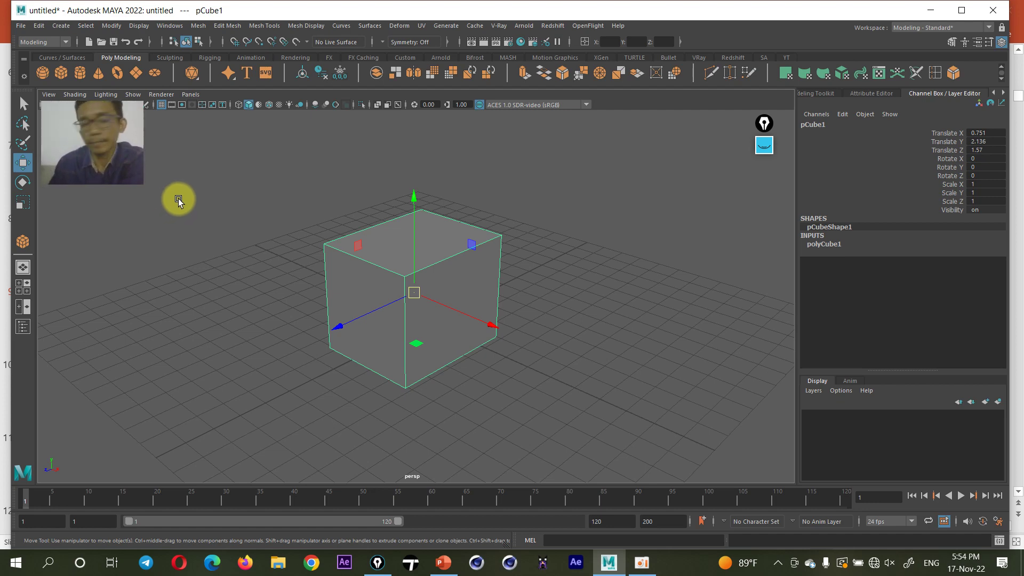
Delete the cube and bring PowerPoint's slide 9 'I.3 Toolbox' forward
click(568, 132)
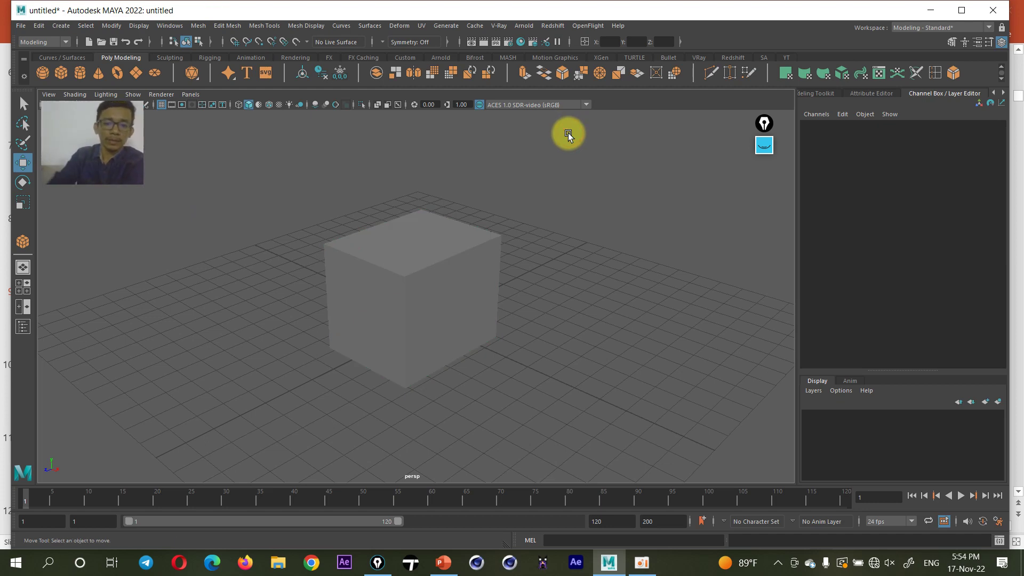
click(430, 268)
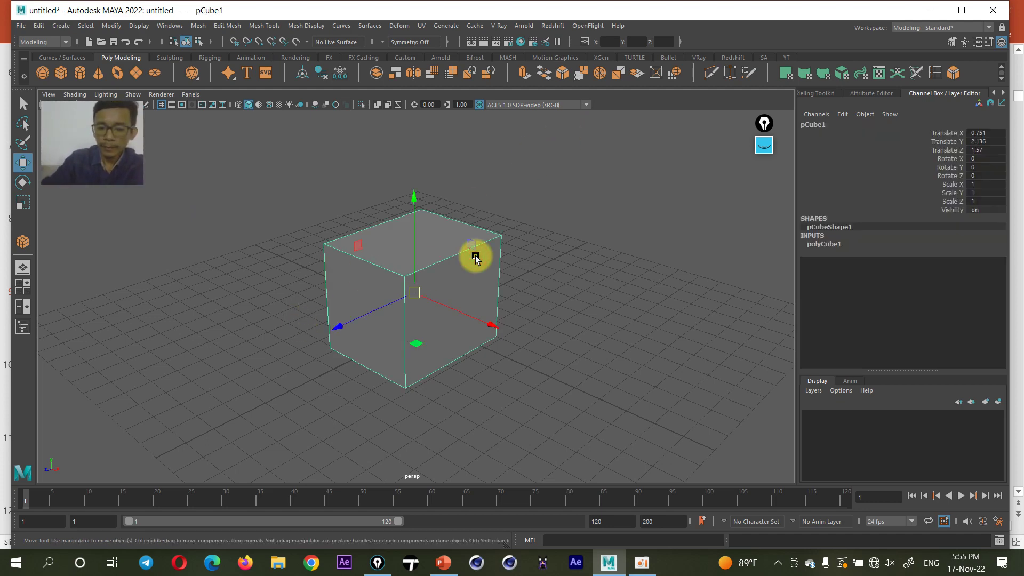
key(Delete)
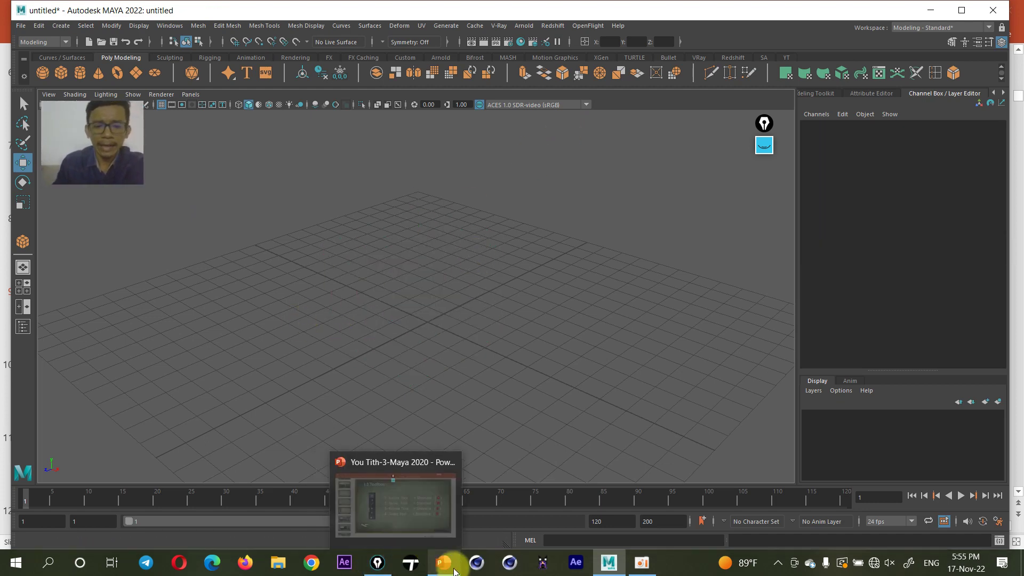
click(454, 572)
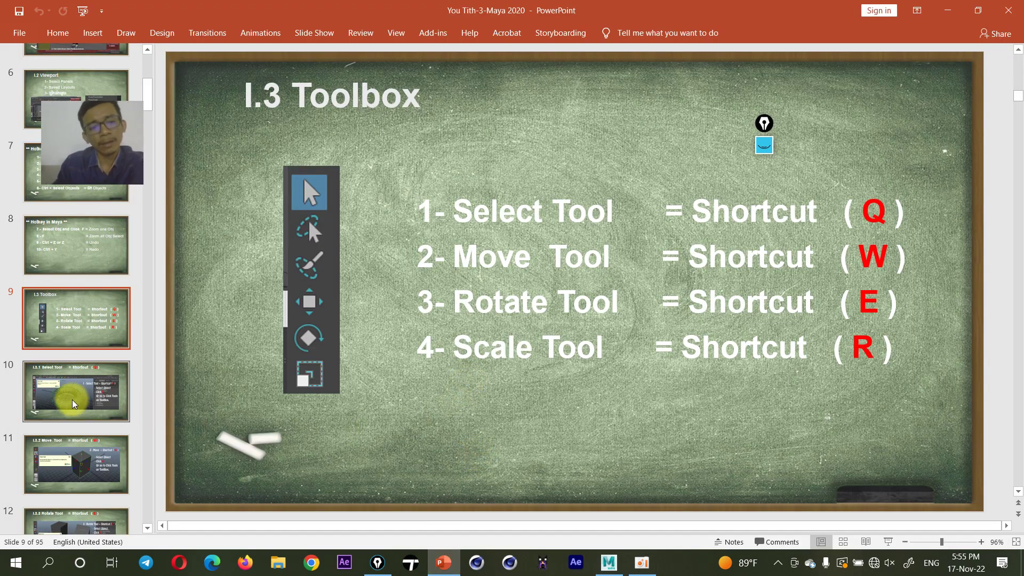
Step through slides 10–13: the Select, Move, Rotate and Scale Tool slides
scroll(74, 404, down, 3)
scroll(77, 391, down, 2)
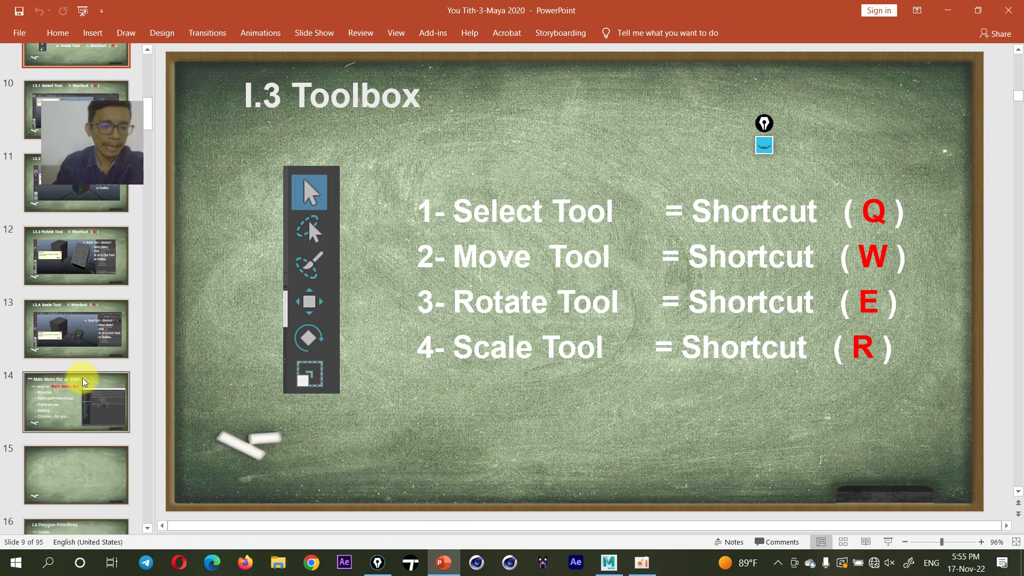
scroll(83, 380, down, 2)
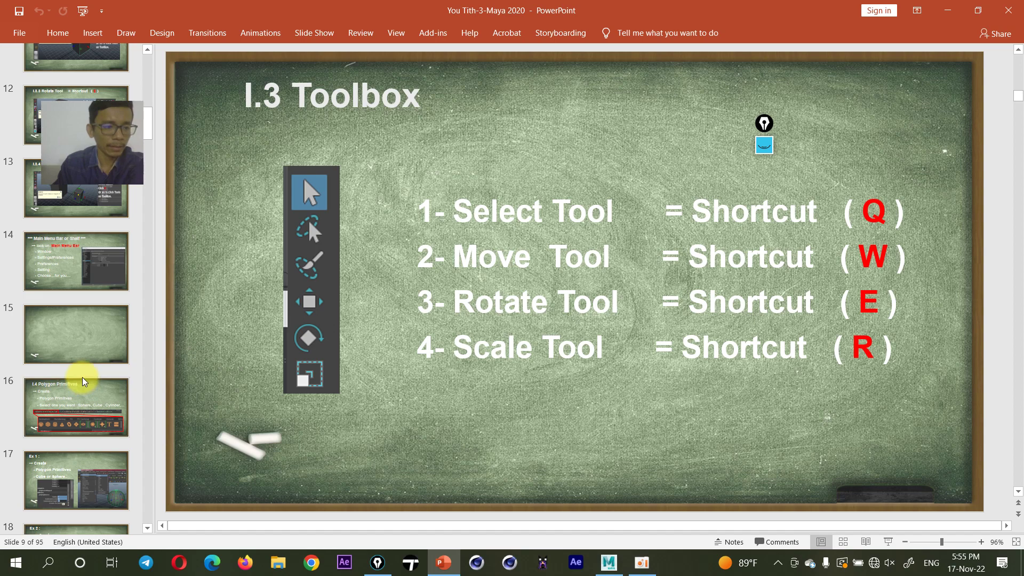
scroll(83, 319, up, 2)
scroll(86, 240, up, 1)
click(91, 189)
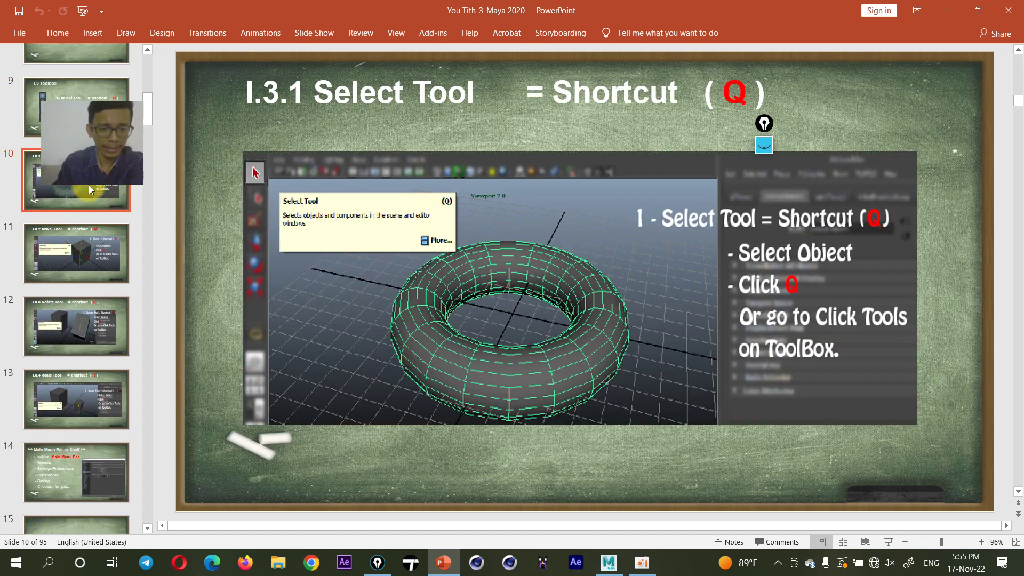
click(76, 248)
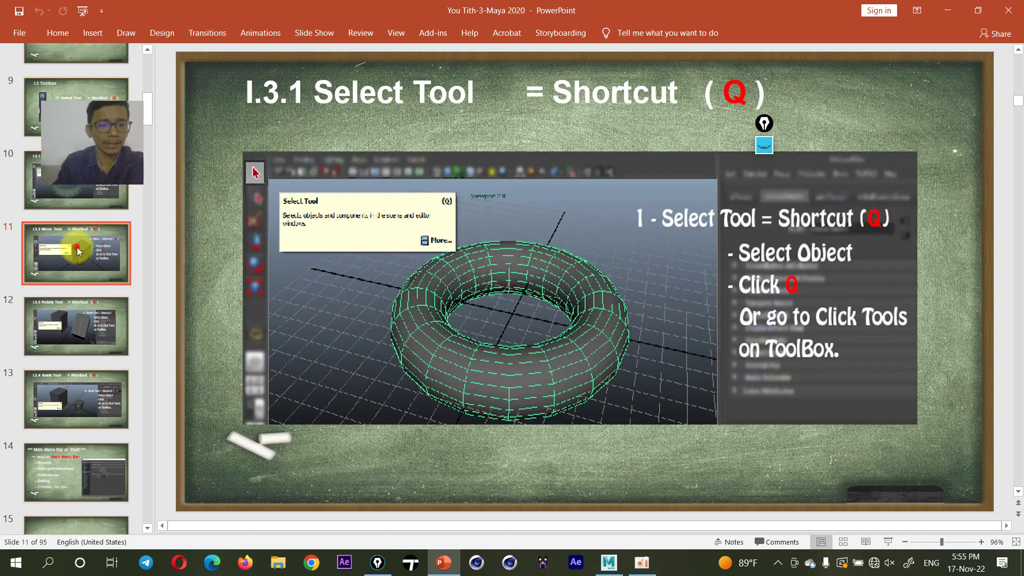
click(86, 330)
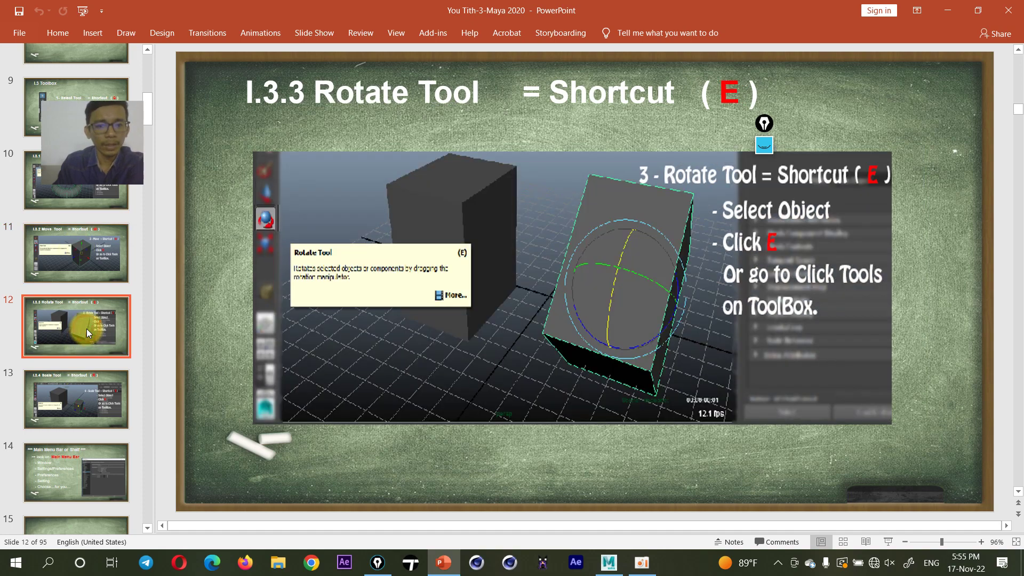
click(88, 391)
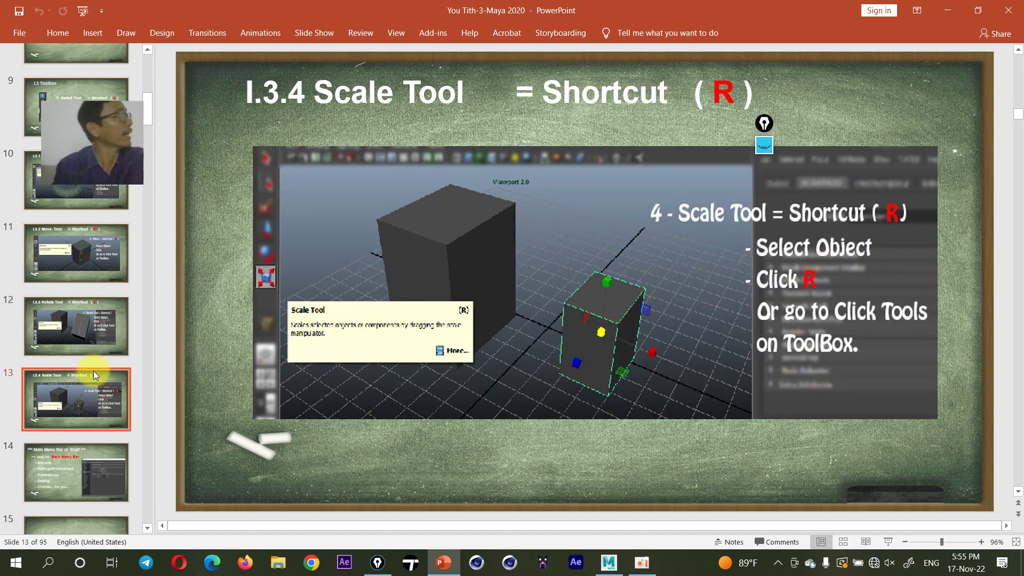
scroll(84, 412, down, 1)
Scroll down the slide thumbnails and show slide 20
scroll(84, 413, down, 1)
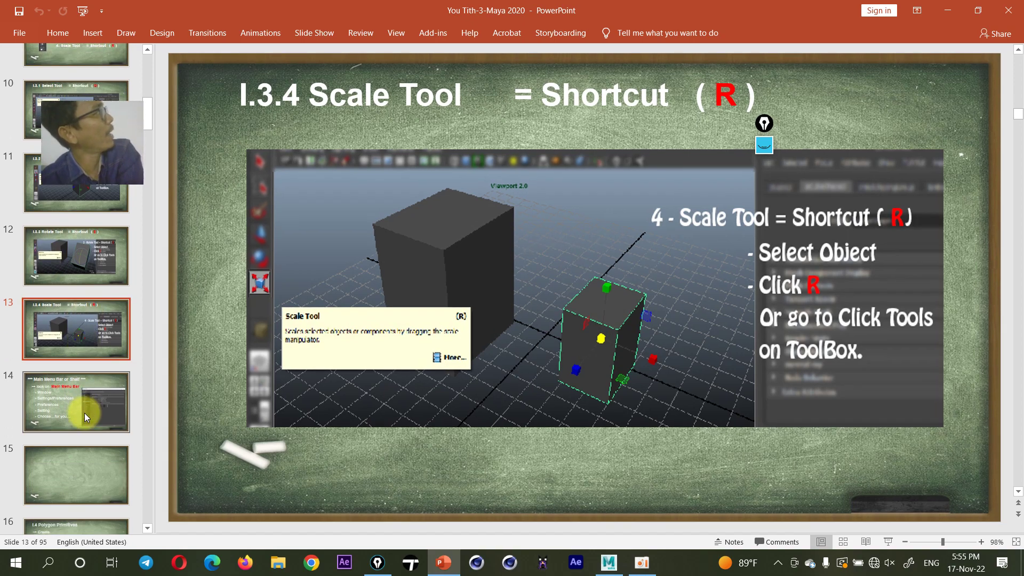
scroll(84, 413, down, 1)
scroll(86, 413, down, 1)
scroll(88, 411, down, 2)
scroll(88, 410, down, 2)
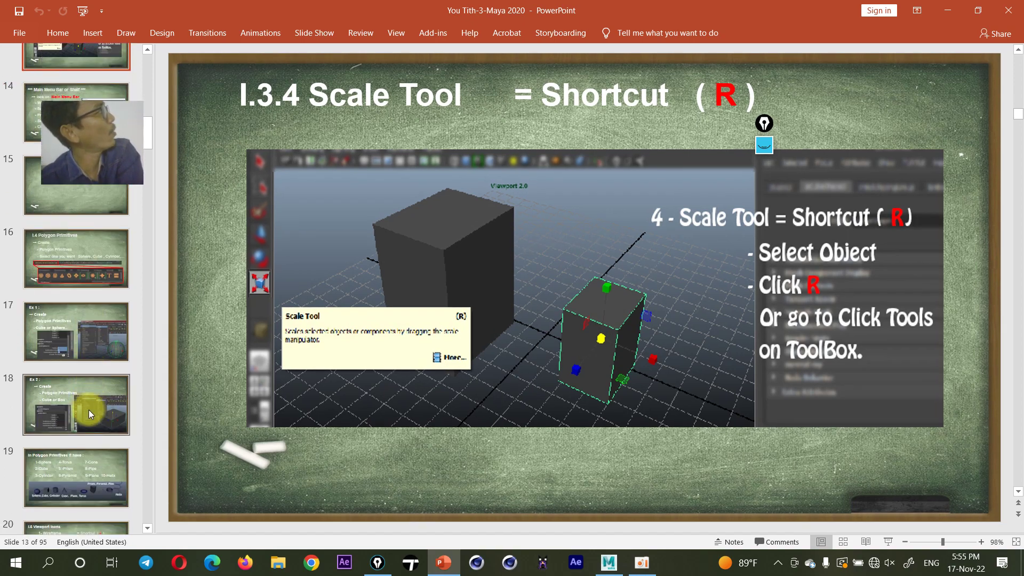
scroll(89, 409, down, 4)
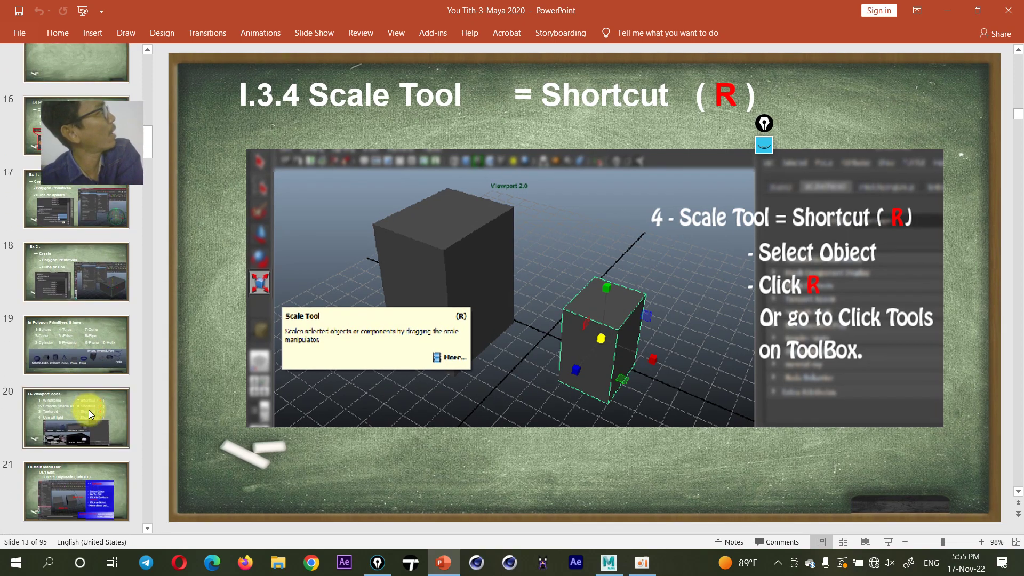
click(60, 433)
Show slide 21 'I.6.1.1 Duplicate', highlight 'Edit' in its heading, and return to Maya
scroll(64, 434, down, 3)
click(68, 435)
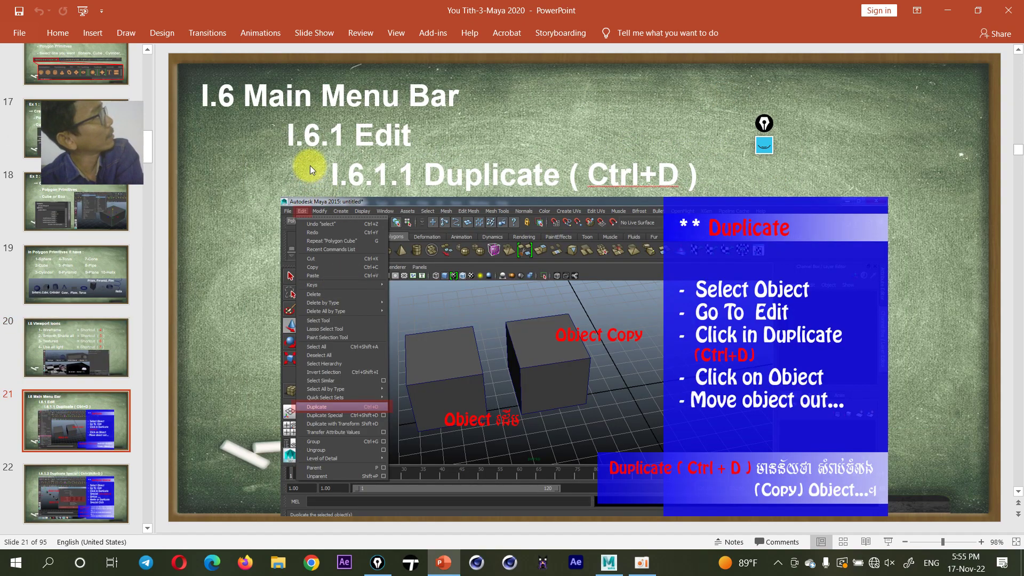
drag(349, 137, 416, 140)
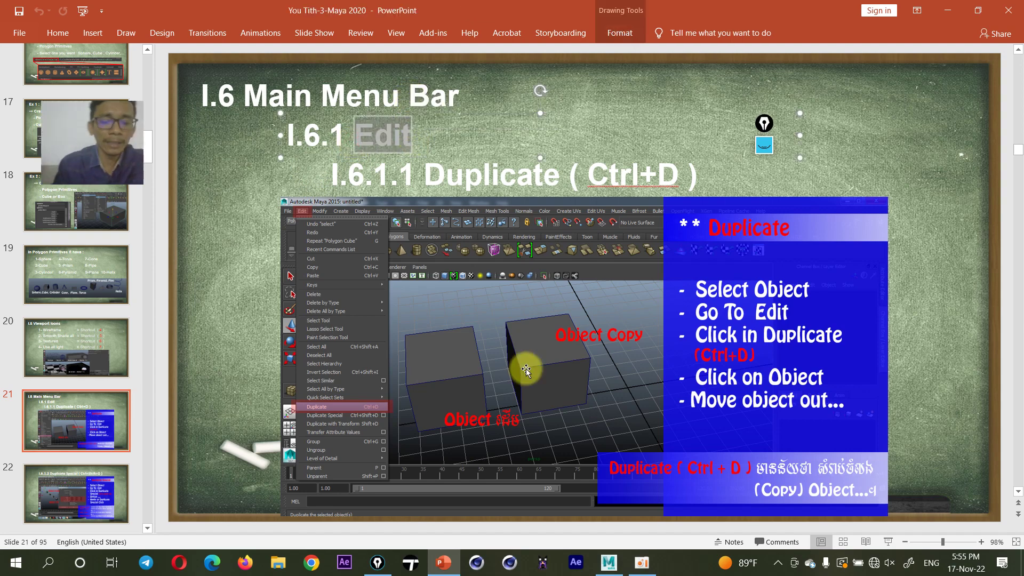
click(608, 562)
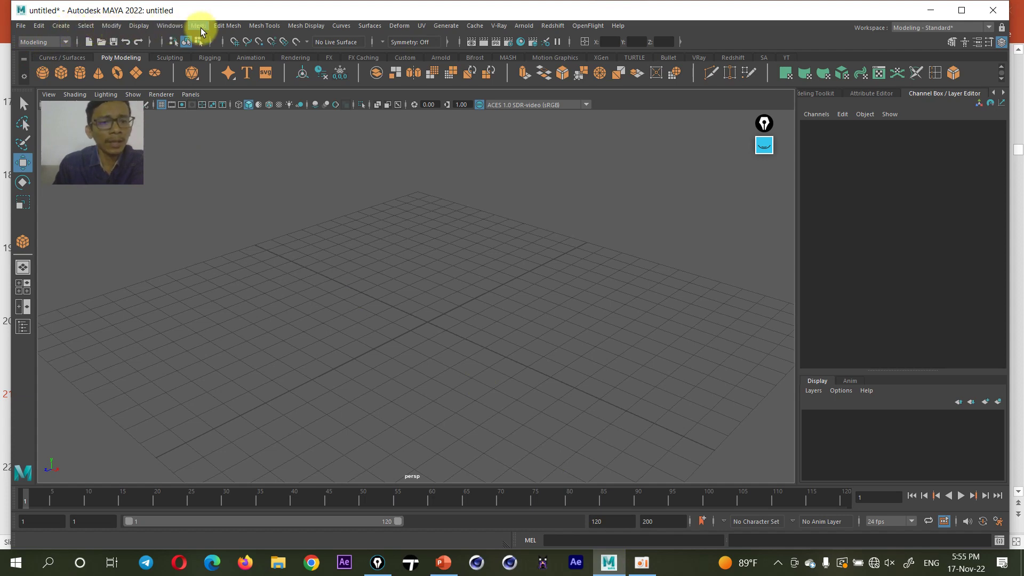
click(39, 26)
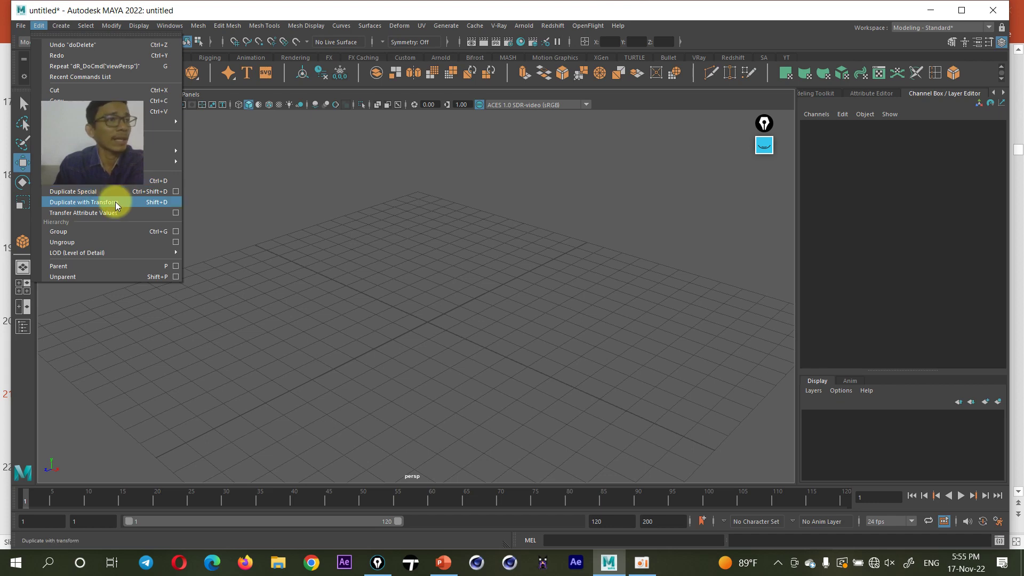
click(482, 221)
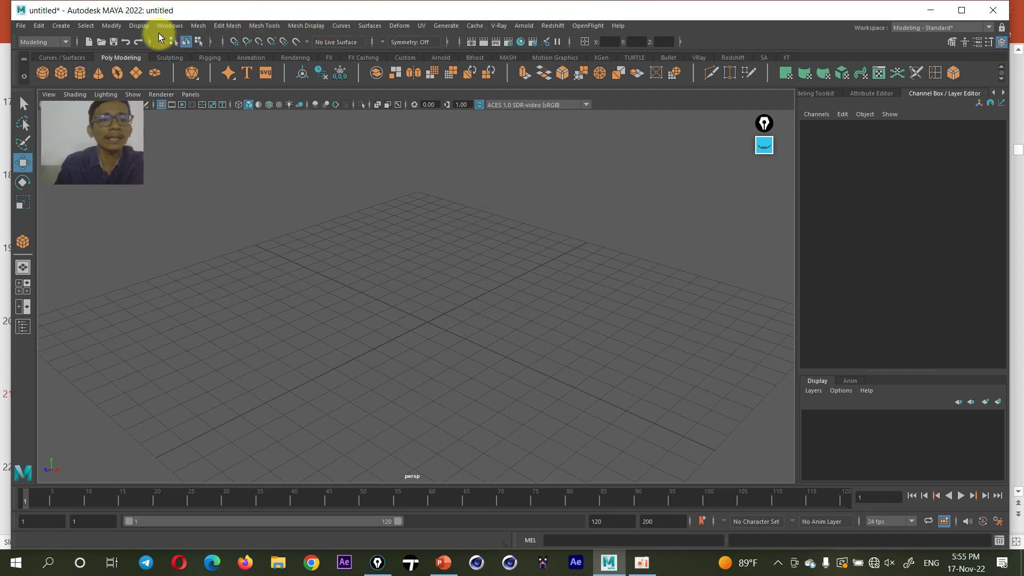
click(59, 45)
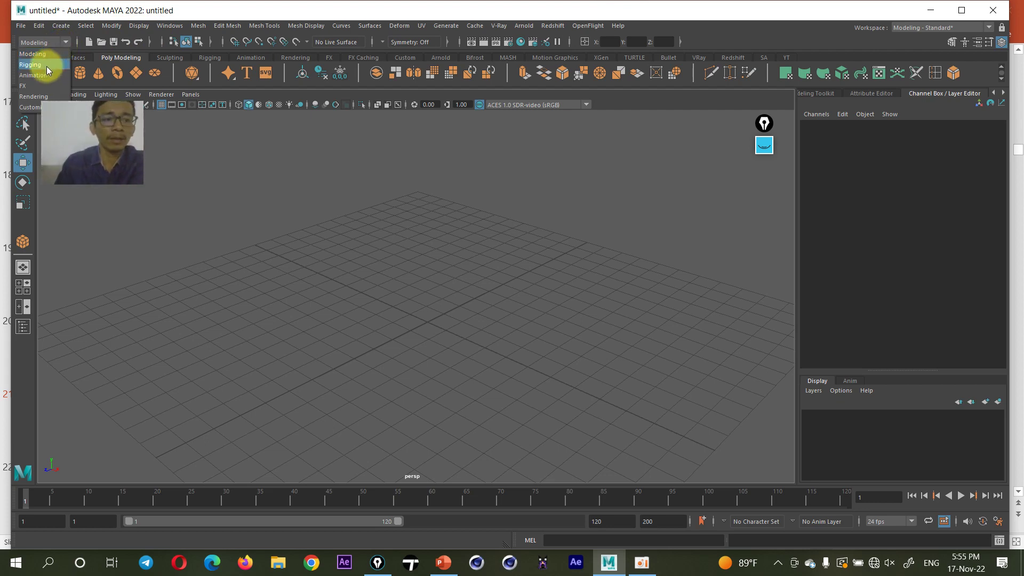
Switch to the Rigging menu set, browse its menus, then switch to Animation
click(46, 67)
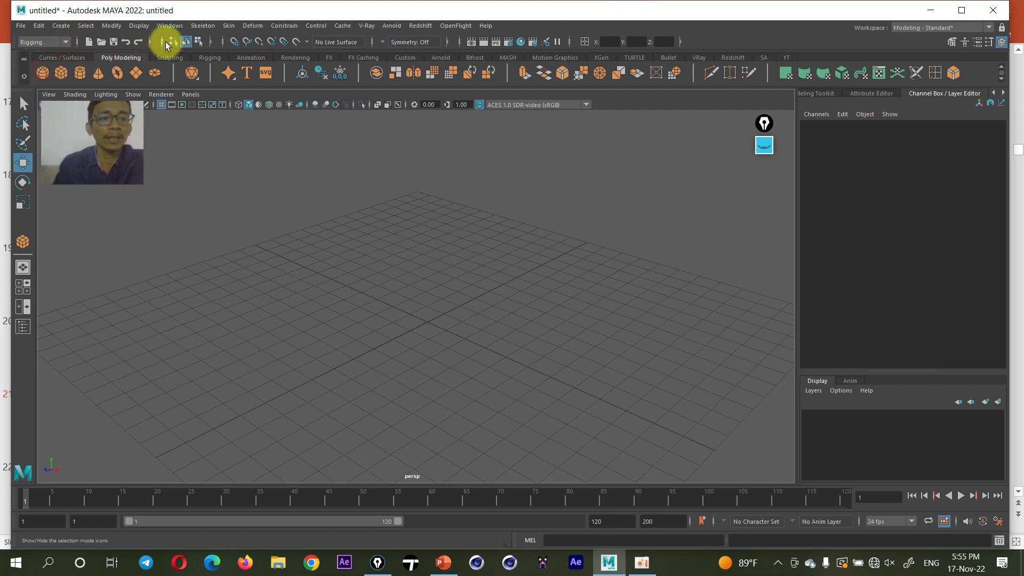
click(206, 28)
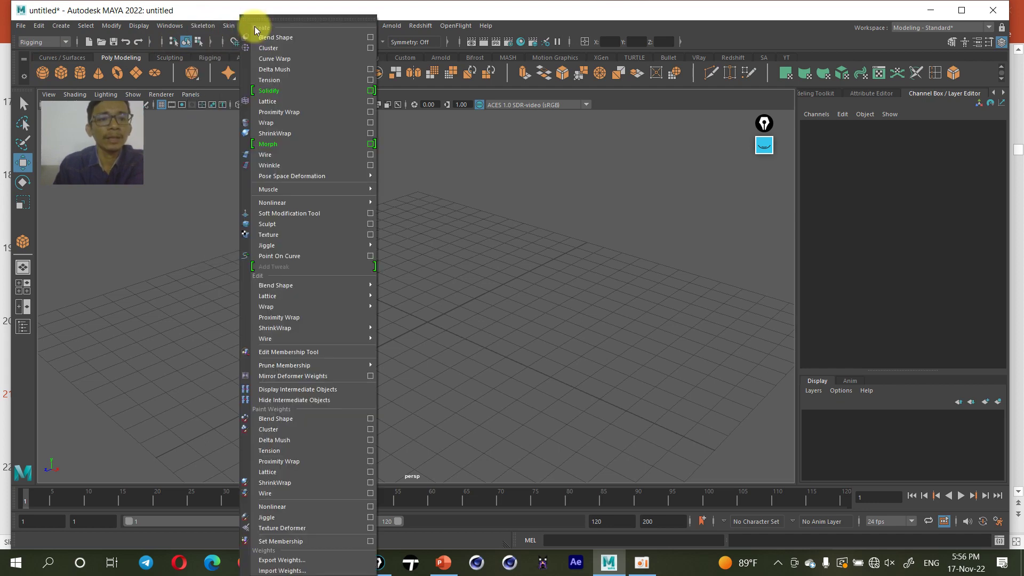
click(62, 42)
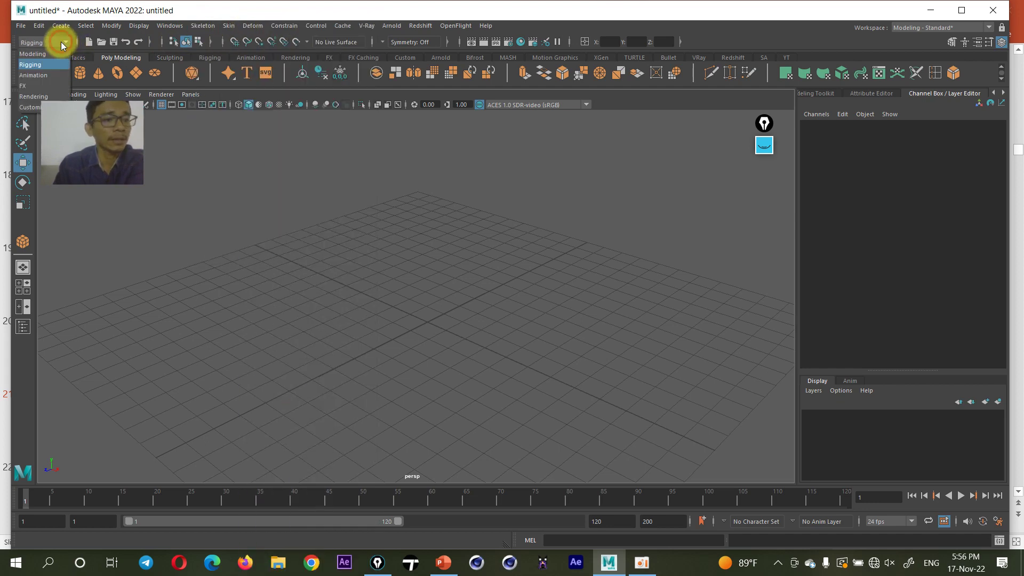
click(34, 75)
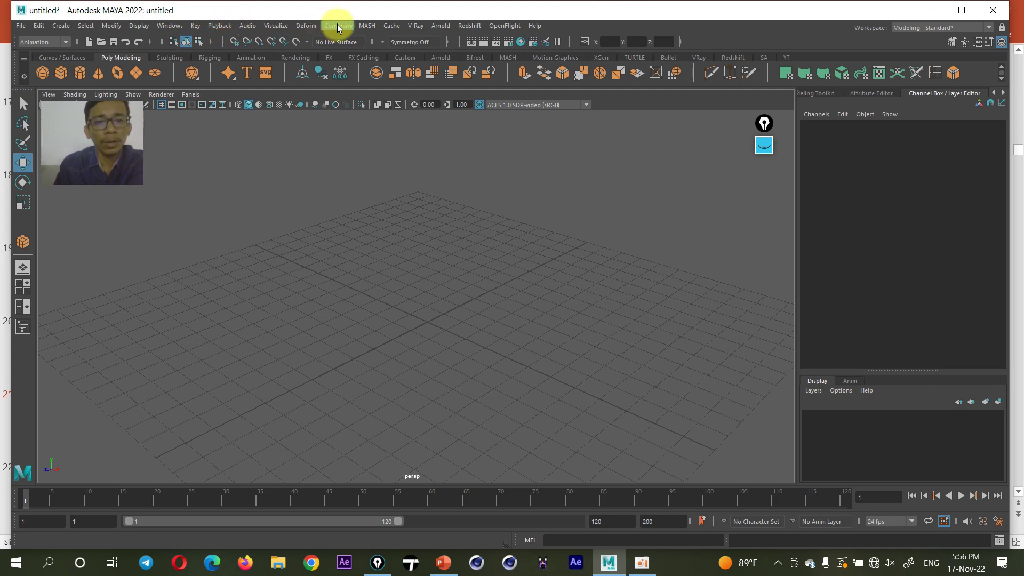
Switch to the FX menu set and browse its particle and cloth menus
click(45, 41)
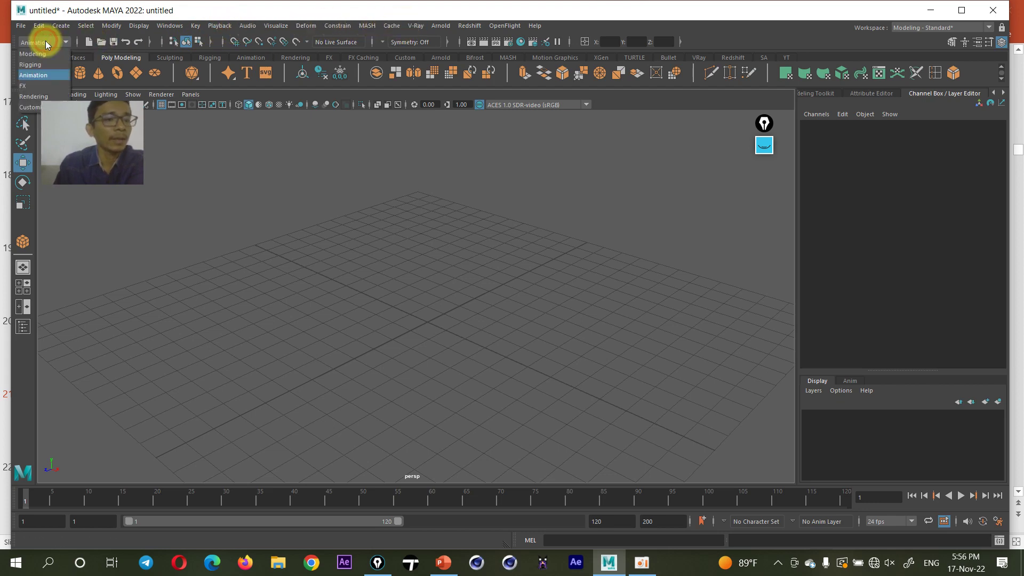
click(45, 85)
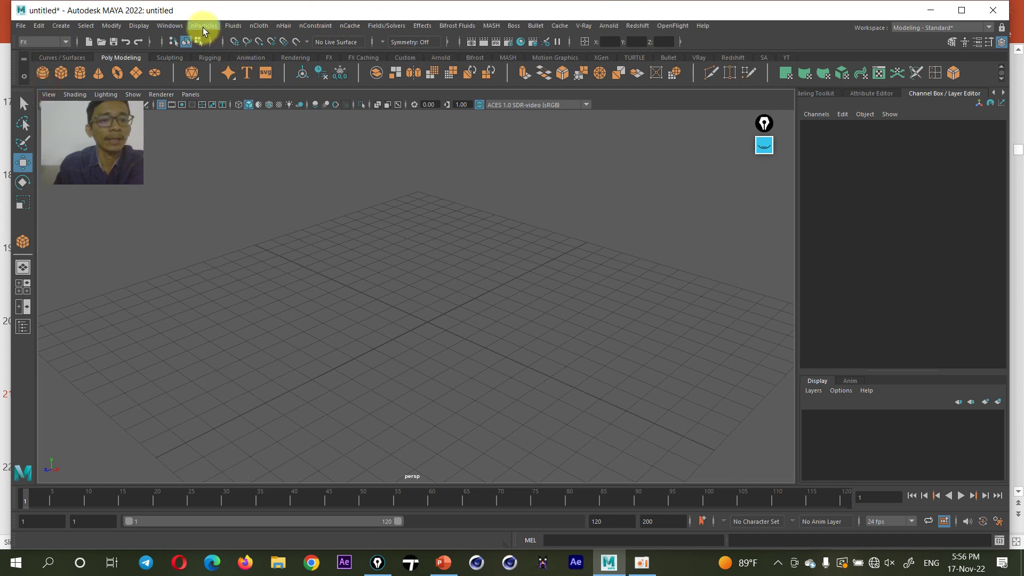
click(202, 28)
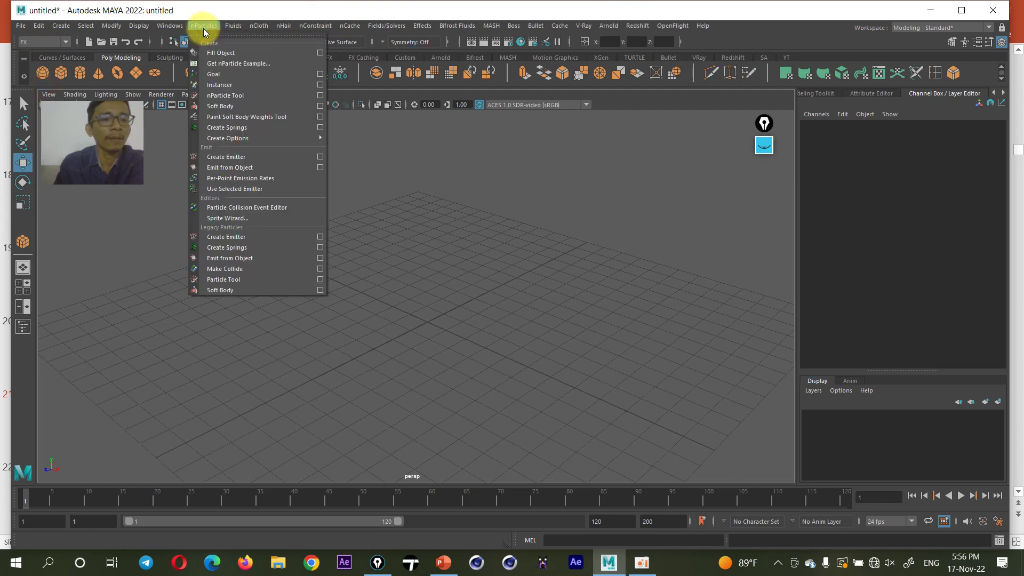
click(204, 28)
click(258, 28)
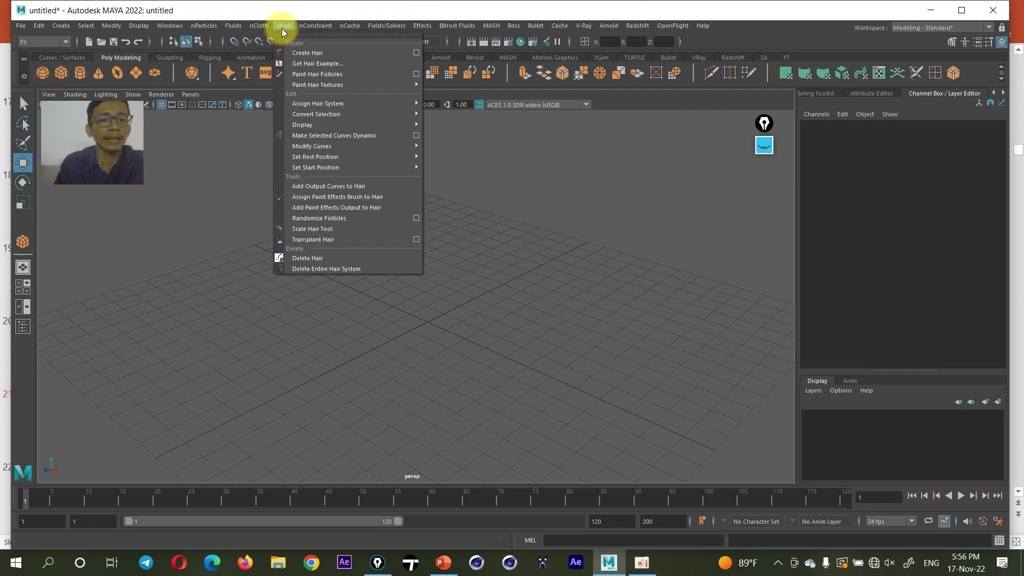
Switch to the Rendering menu set and browse its Lighting/Shading menu
click(53, 44)
click(30, 96)
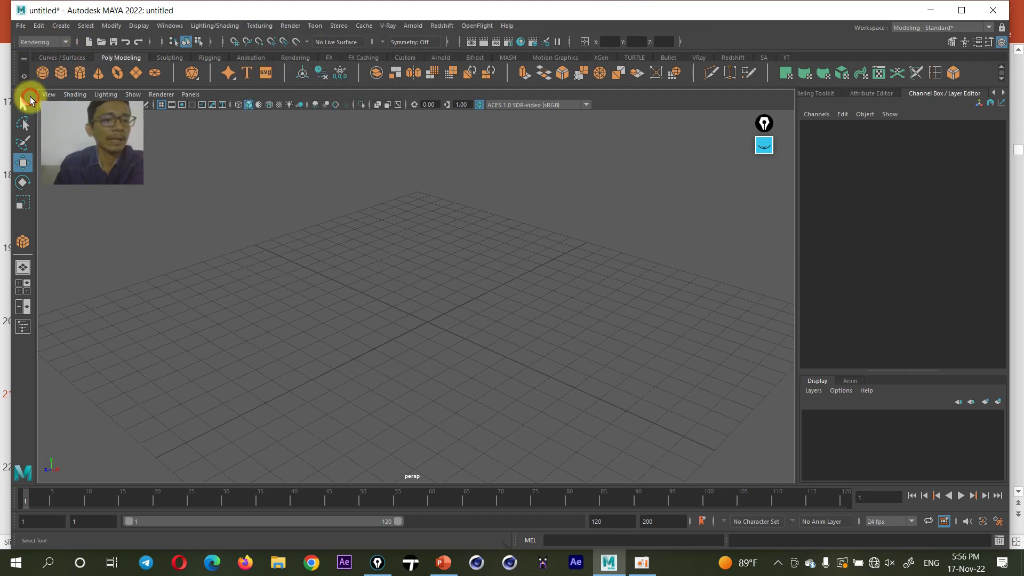
click(223, 26)
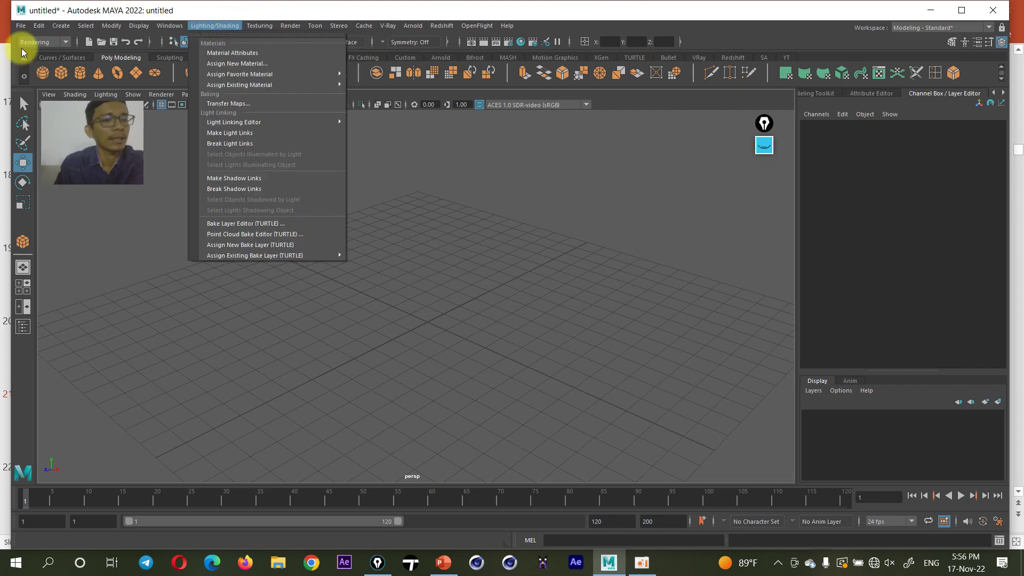
click(40, 41)
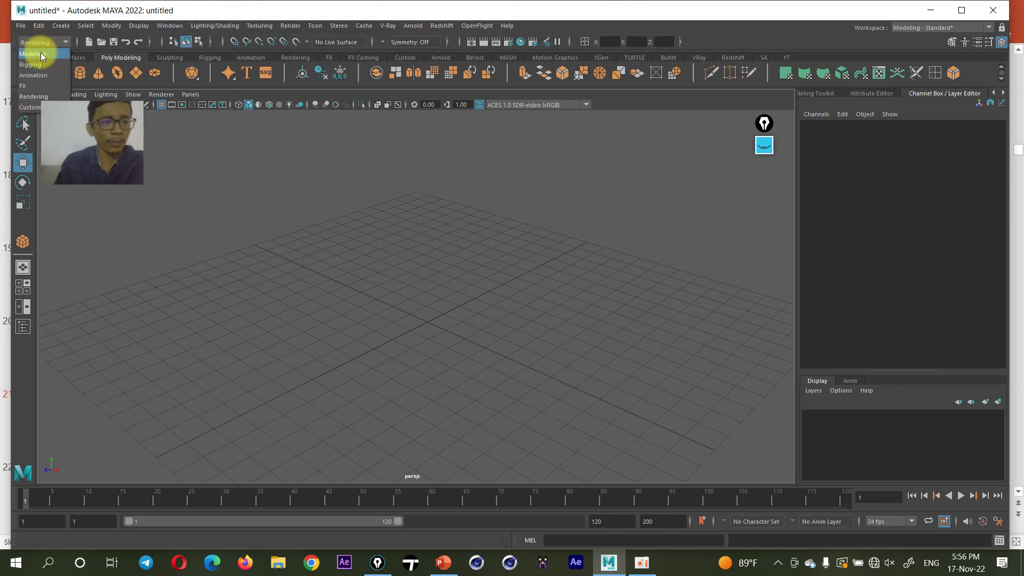
Return to the Modeling menu set, point out Duplicate in the Edit menu, then bring PowerPoint forward
click(42, 53)
click(194, 27)
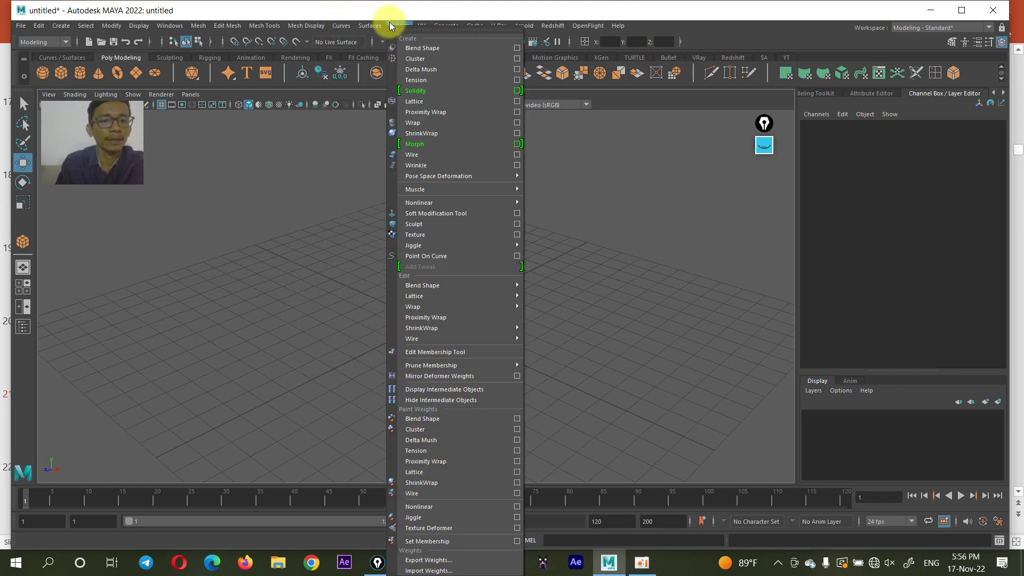
click(41, 31)
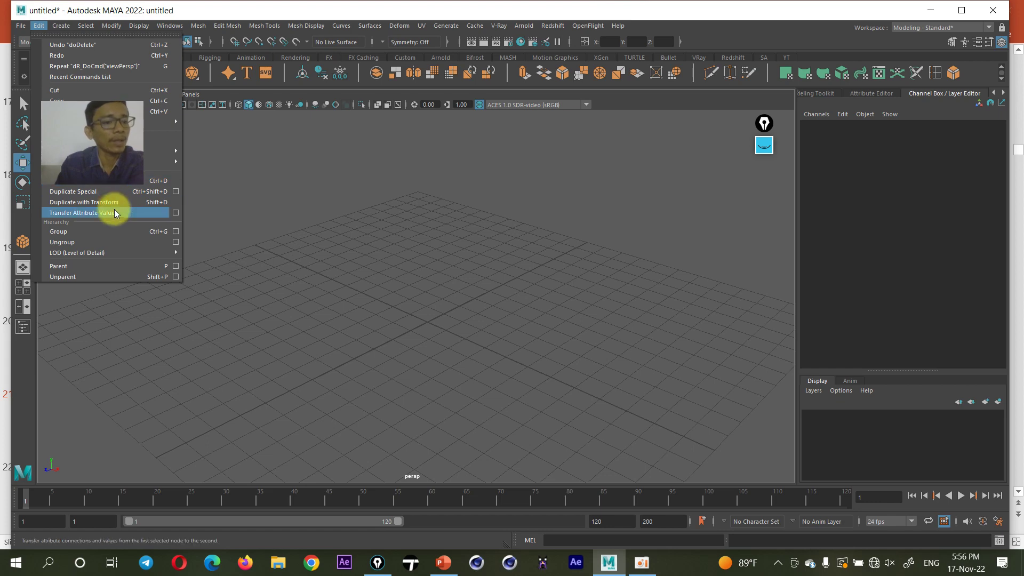
click(370, 213)
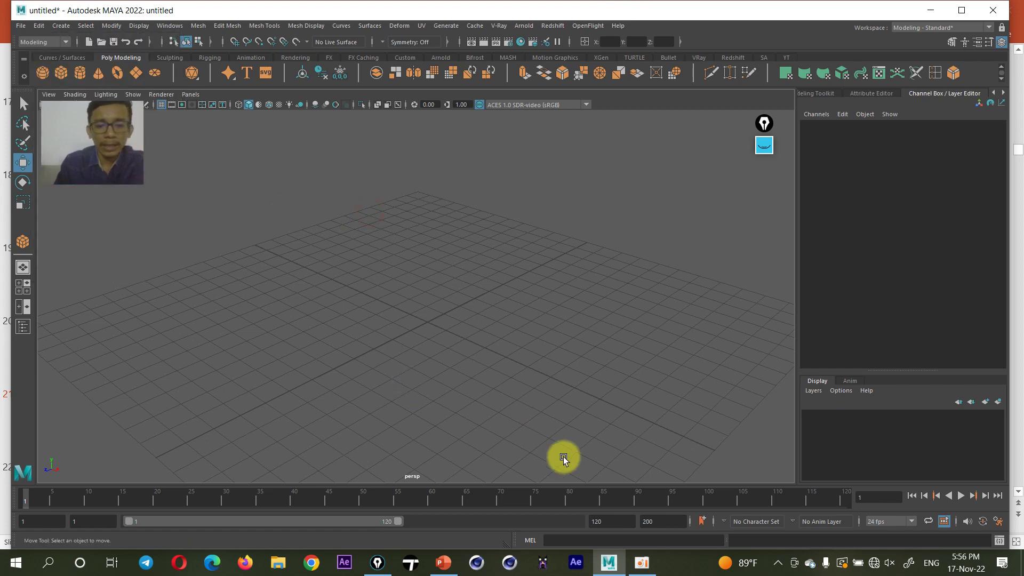
click(445, 563)
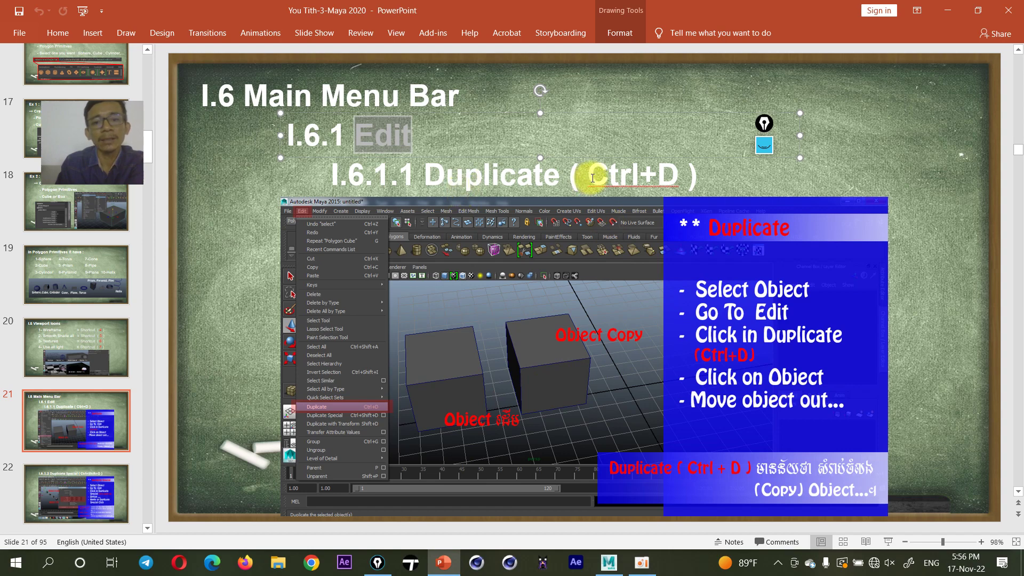
Highlight slide 21's Ctrl+D shortcut, then minimize PowerPoint to reveal Maya
drag(589, 173, 677, 174)
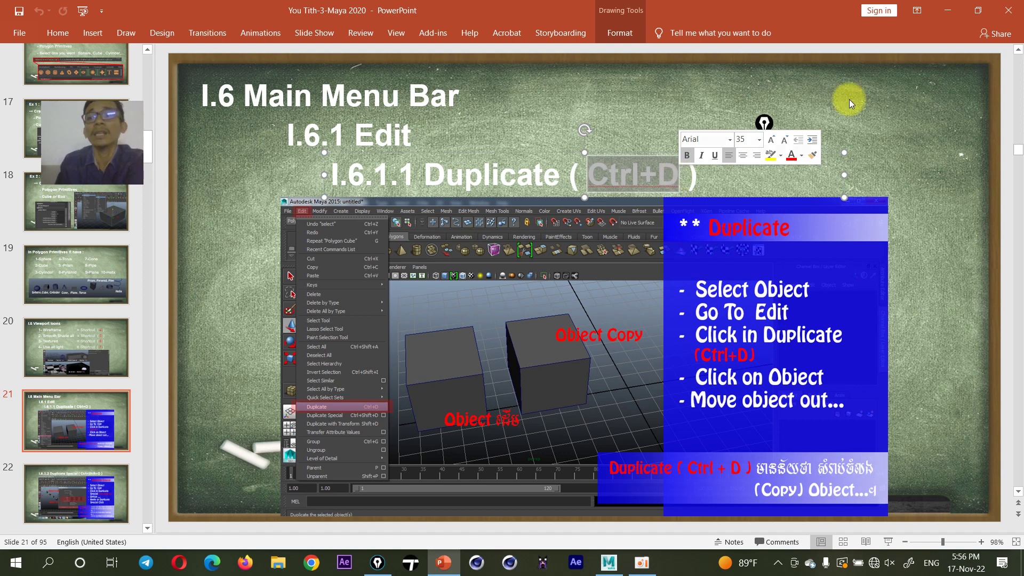
click(947, 10)
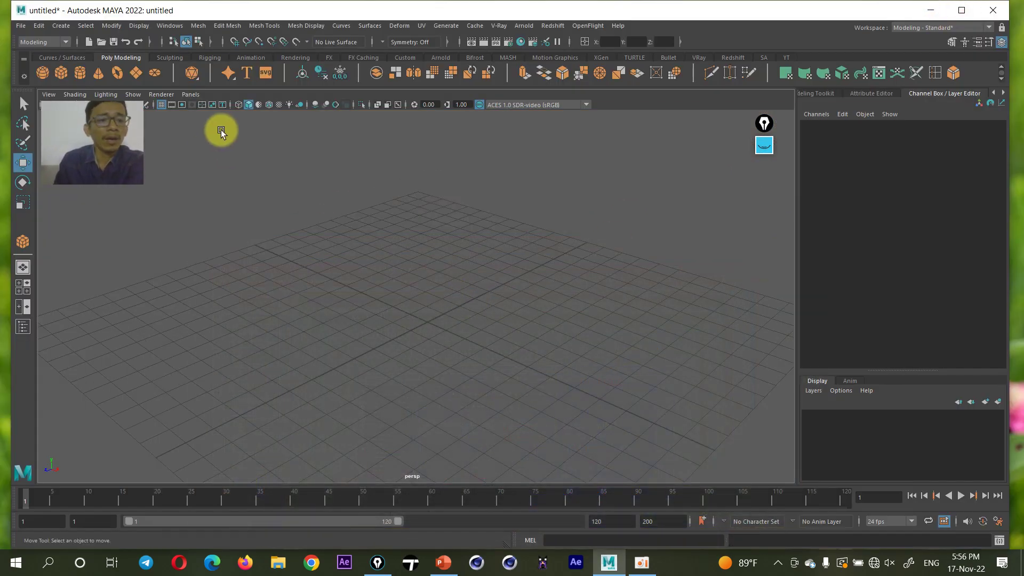
click(113, 74)
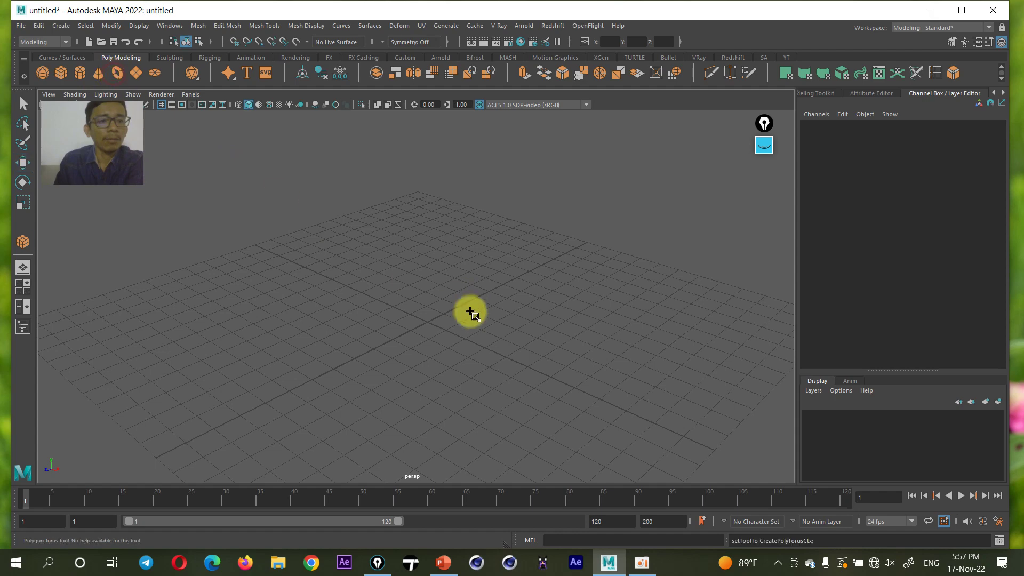
mouse_move(388, 306)
mouse_down()
mouse_move(389, 364)
mouse_move(384, 350)
mouse_up()
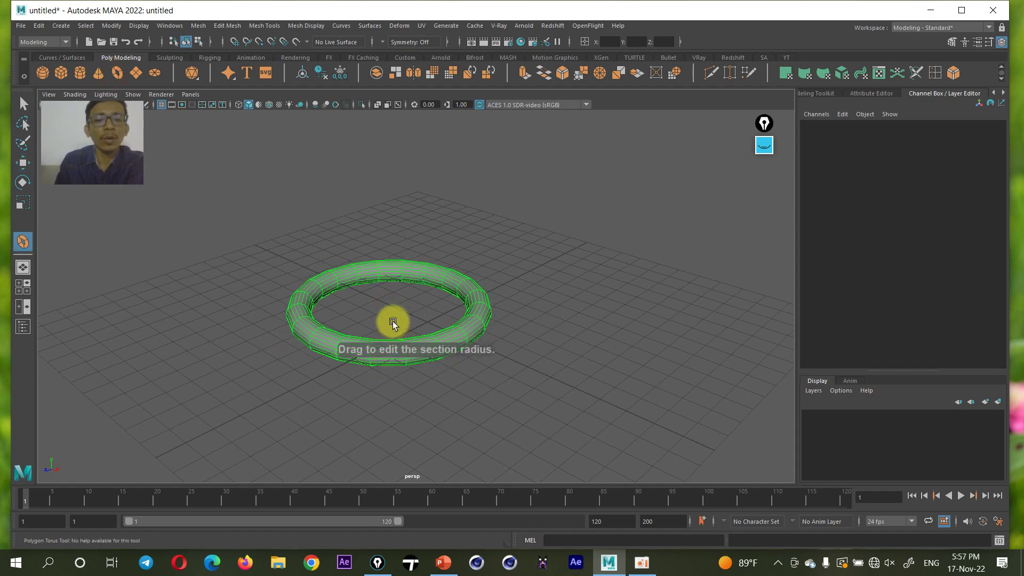
drag(396, 306, 404, 321)
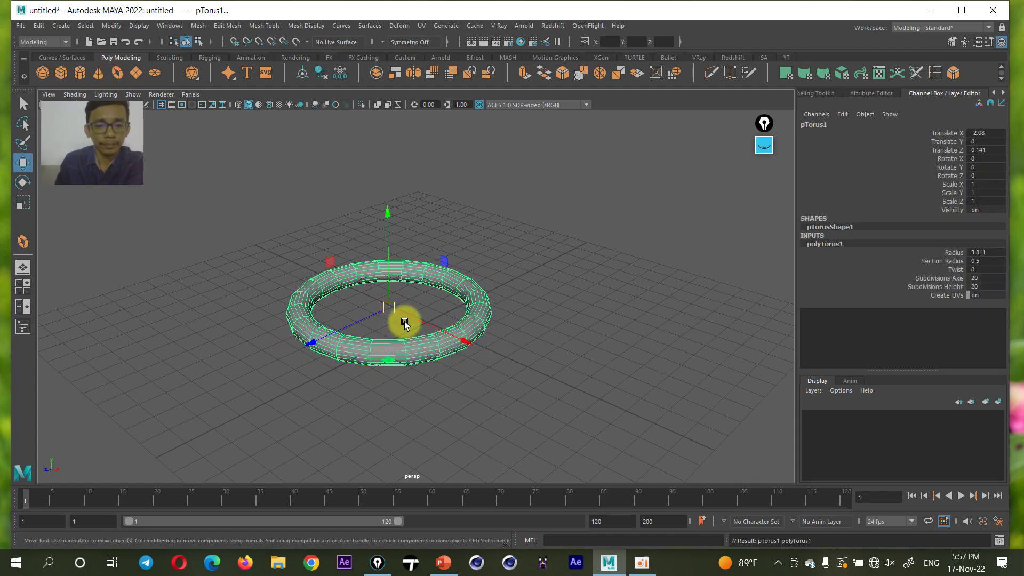
click(593, 267)
click(461, 337)
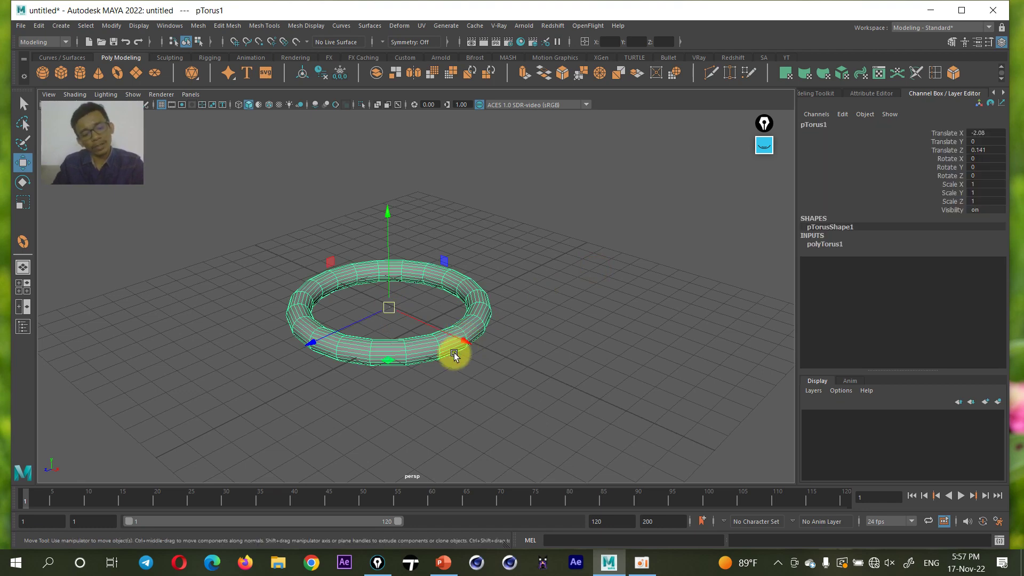
key(ctrl+d)
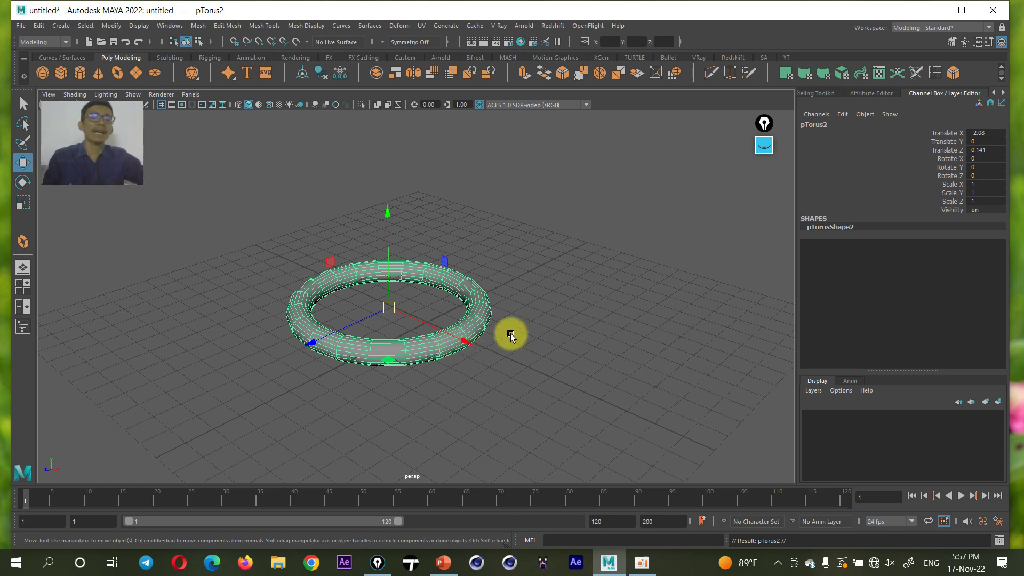
click(507, 335)
click(457, 347)
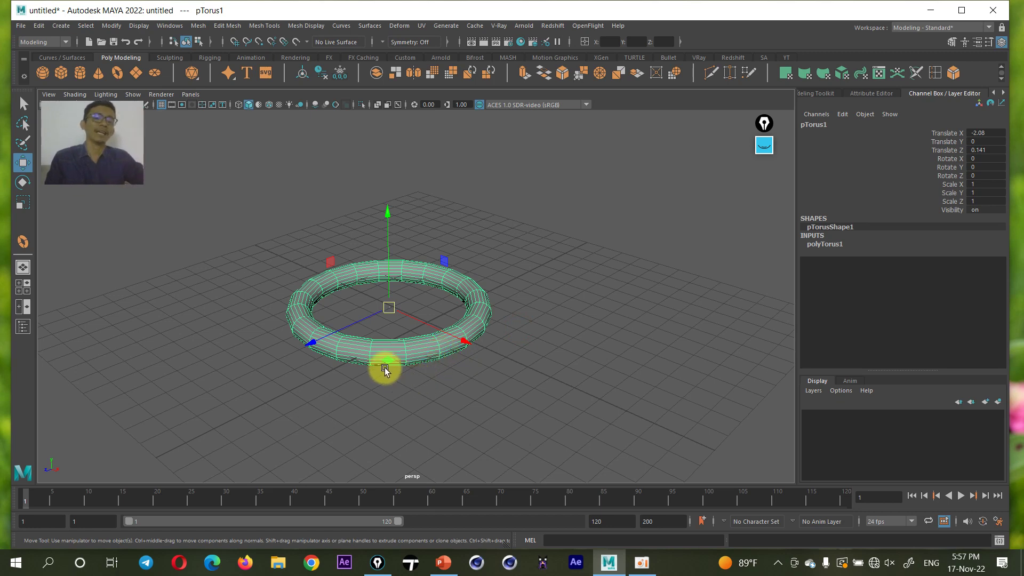
drag(387, 361, 606, 338)
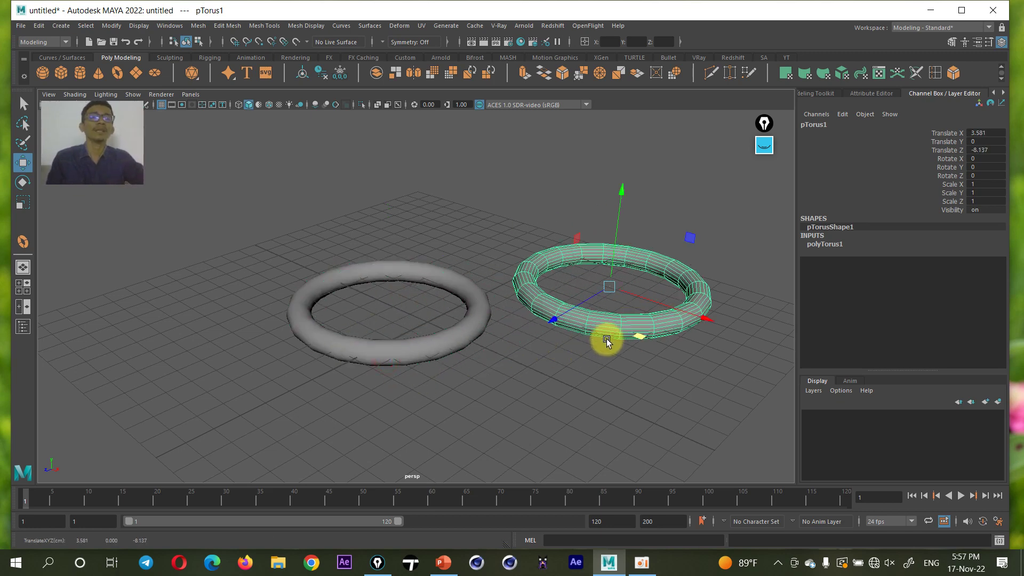
shift+click(333, 346)
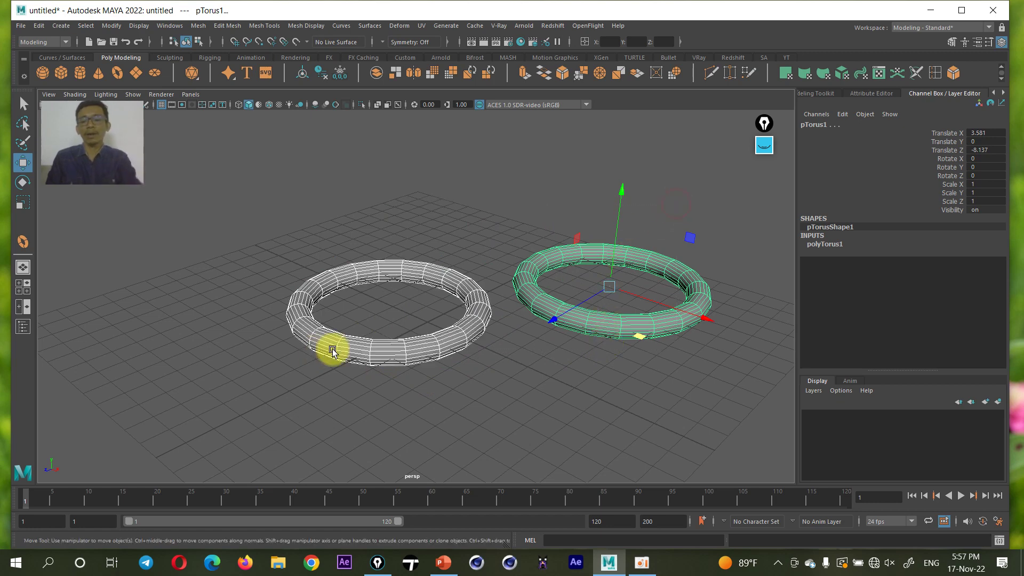
key(Delete)
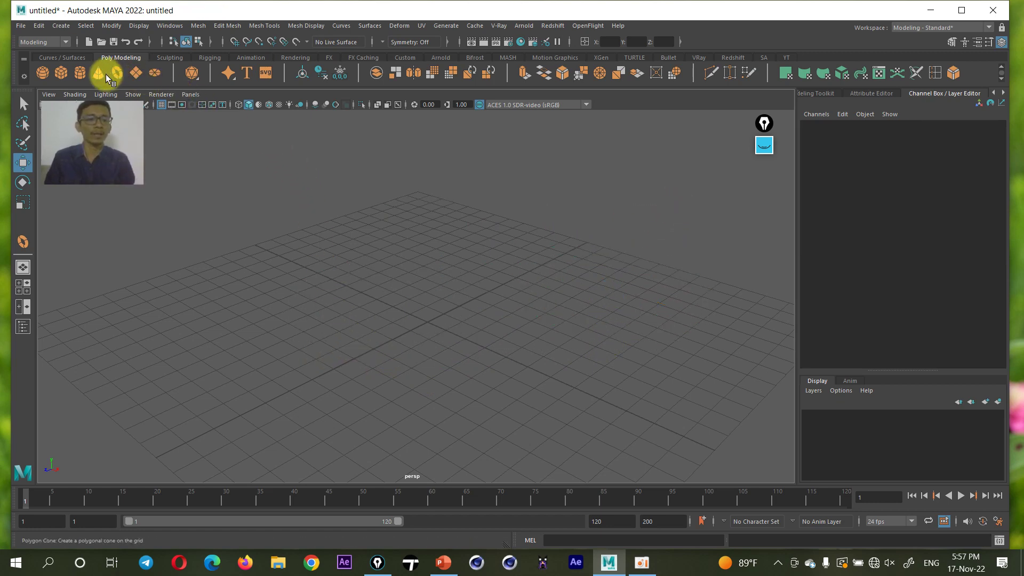
Draw a polygon cylinder, duplicate it with Ctrl+D, and turn on Wireframe on Shaded
click(81, 74)
mouse_move(423, 315)
mouse_down()
mouse_move(419, 343)
mouse_move(426, 208)
mouse_up()
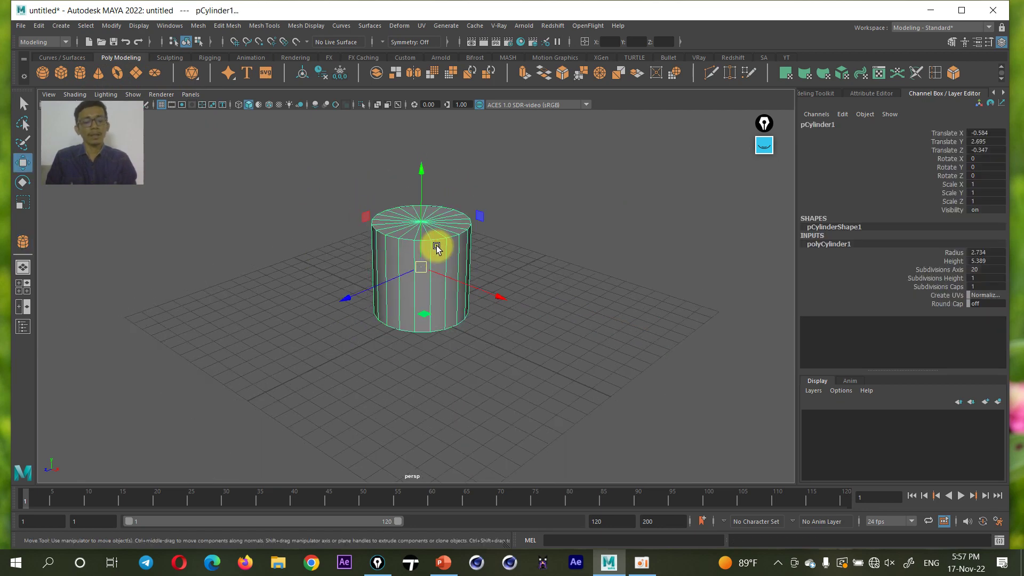
alt+middle_drag(436, 247, 408, 283)
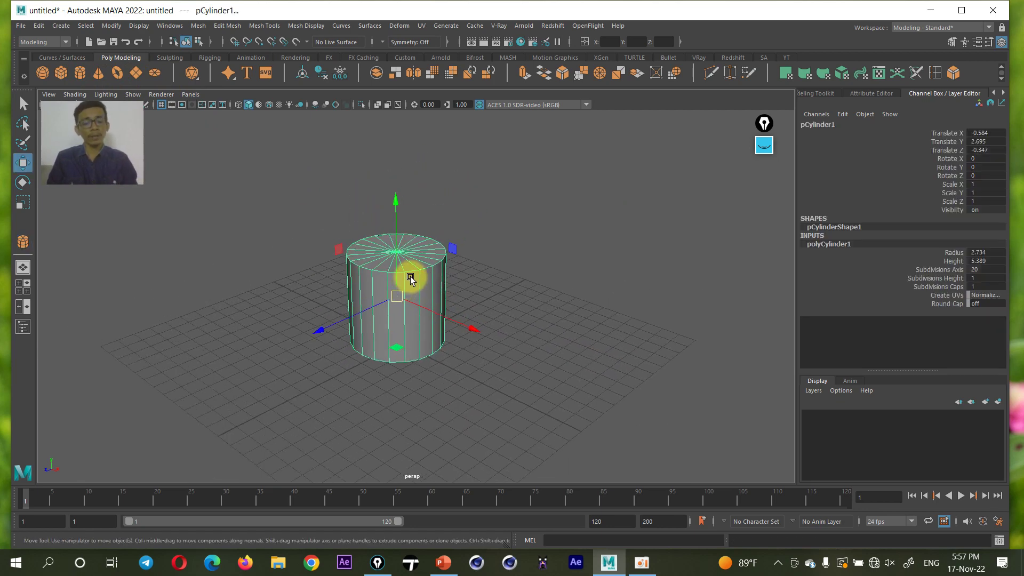
key(ctrl+d)
mouse_move(354, 307)
mouse_down()
mouse_move(516, 265)
mouse_move(594, 281)
mouse_up()
click(309, 127)
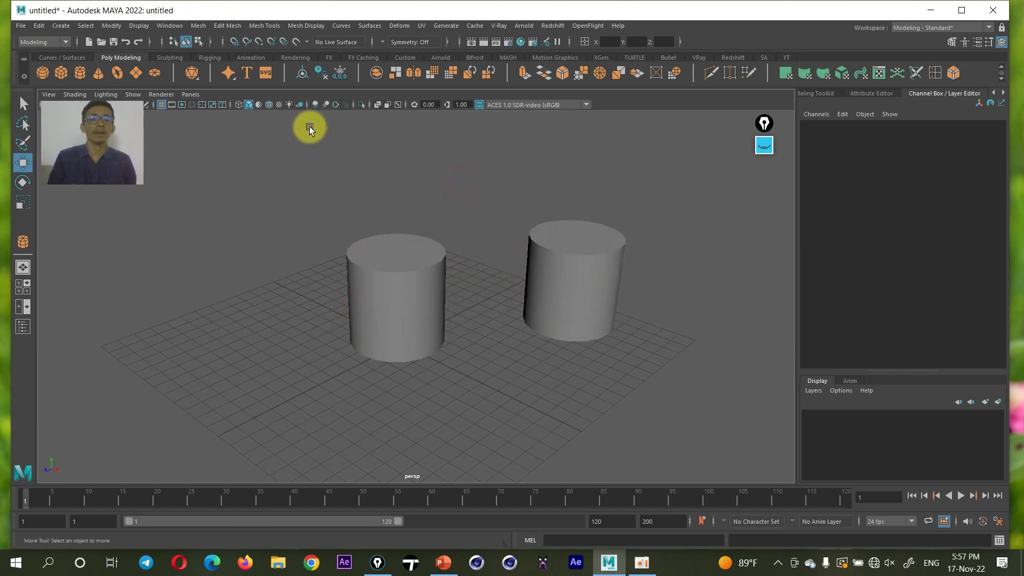
click(267, 103)
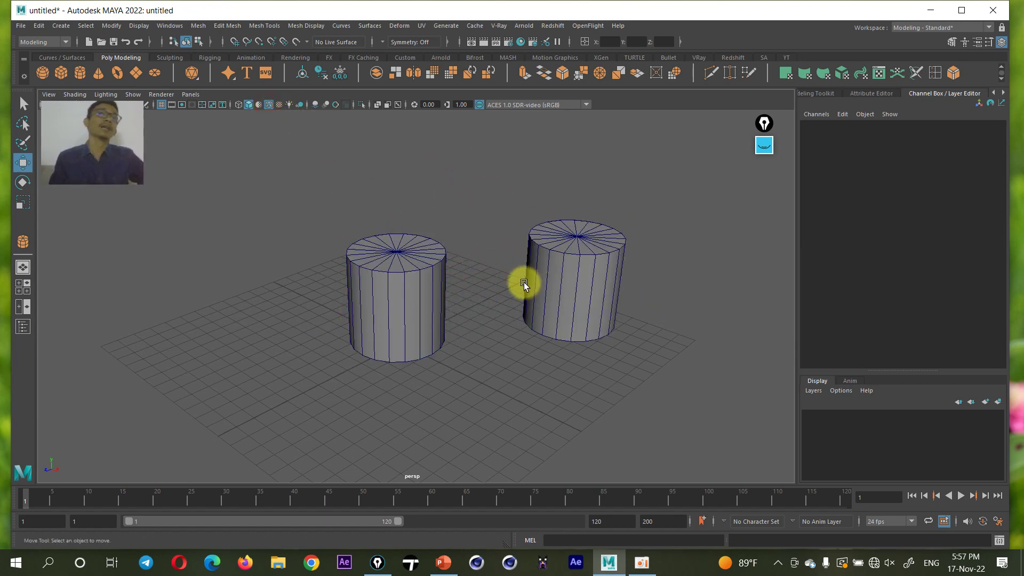
Delete the right-hand copy and reposition the remaining cylinder on the grid
click(598, 274)
key(Delete)
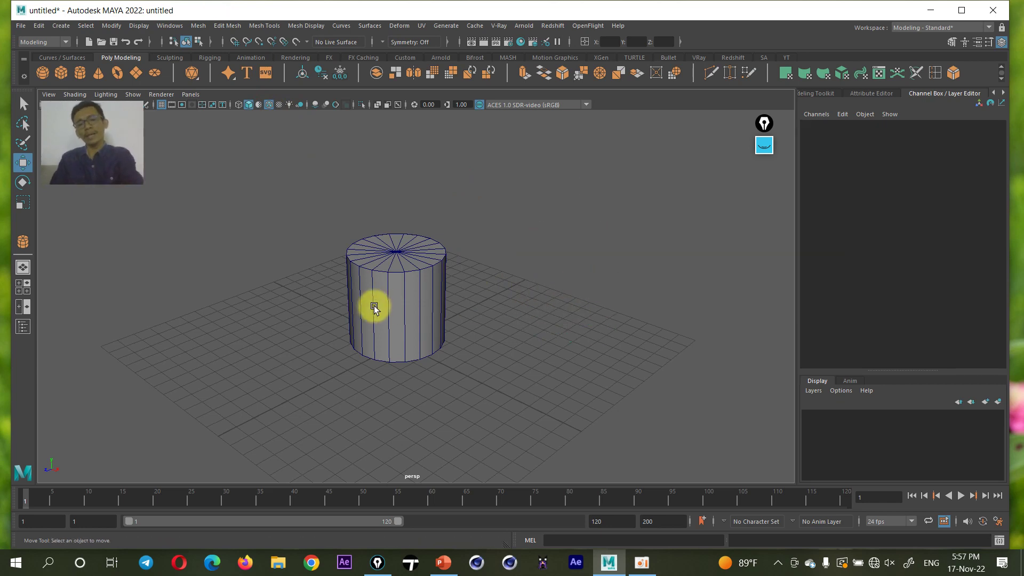
click(411, 298)
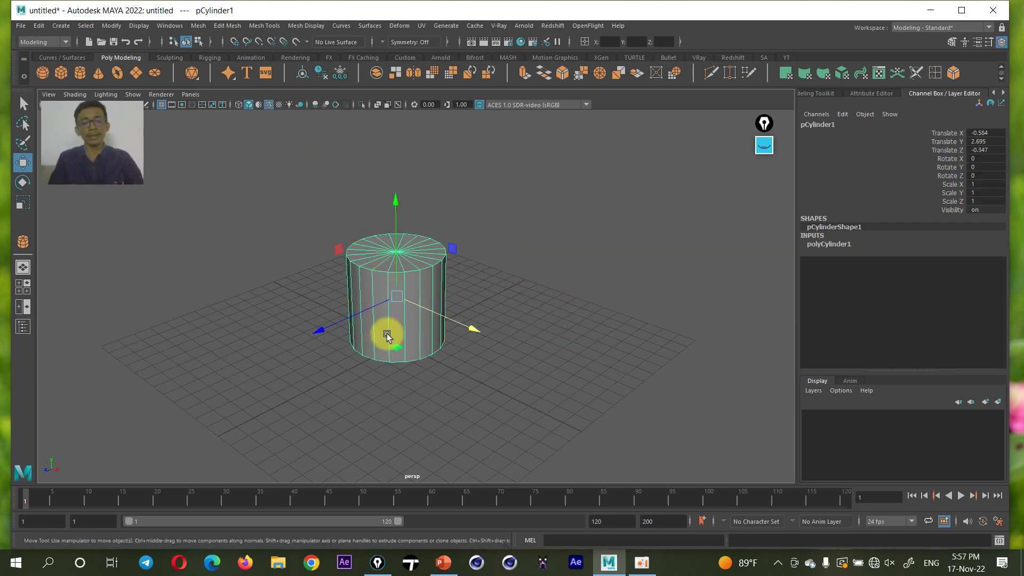
click(577, 269)
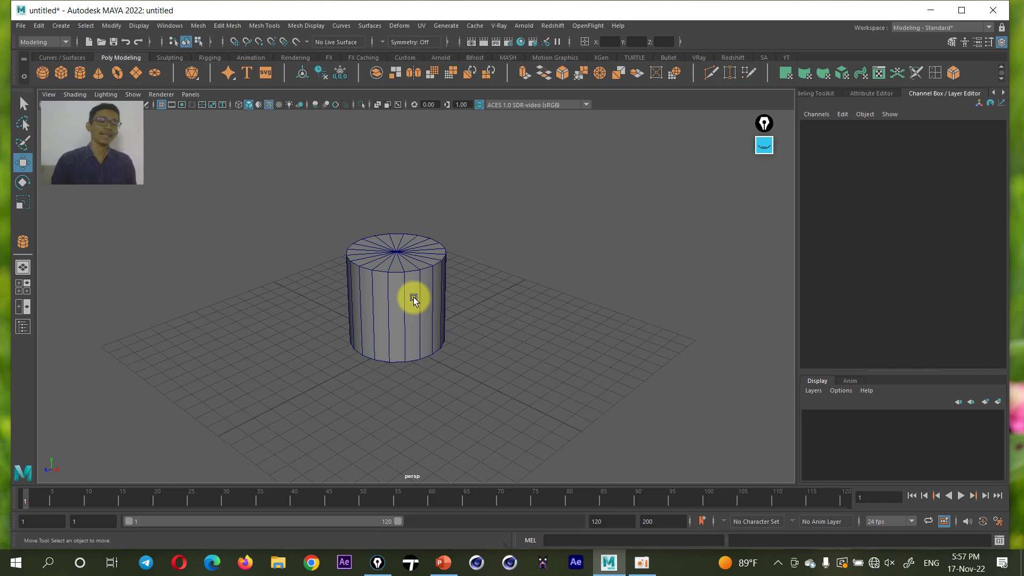
drag(492, 200, 259, 393)
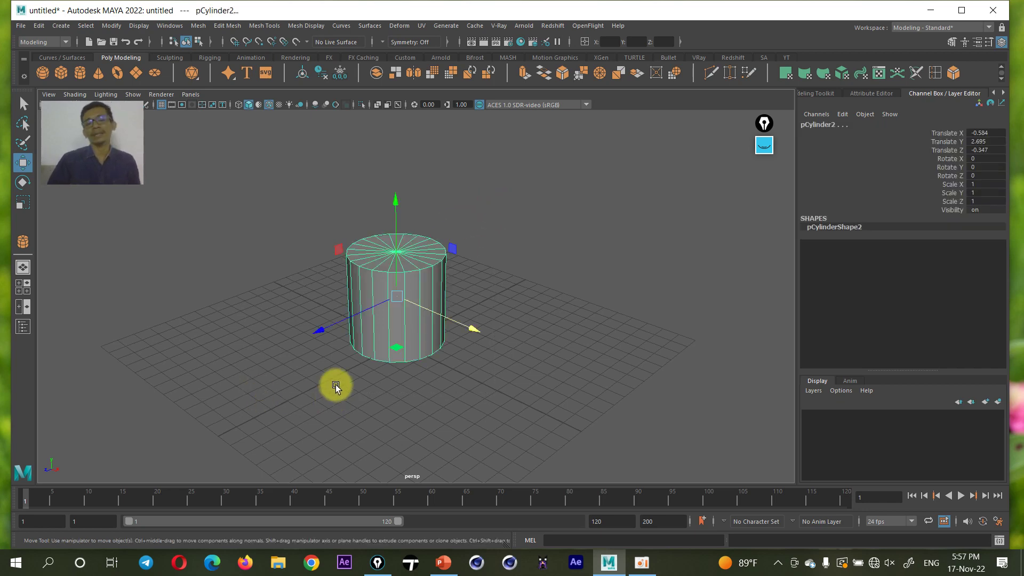
mouse_move(399, 353)
mouse_down()
mouse_move(373, 320)
mouse_move(393, 347)
mouse_move(480, 302)
mouse_up()
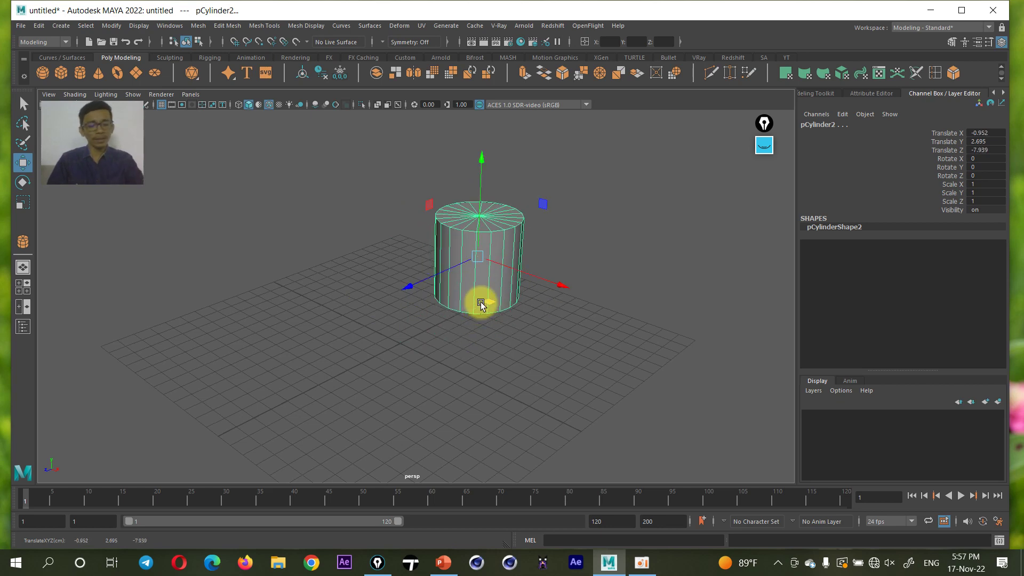
click(663, 202)
click(509, 304)
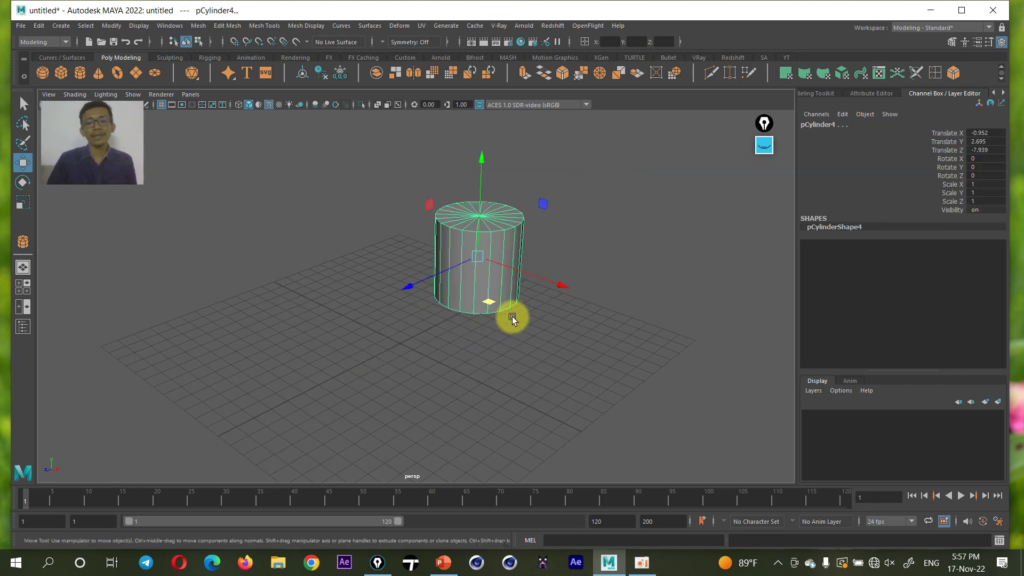
mouse_move(512, 316)
middle_down()
mouse_move(480, 299)
mouse_move(535, 327)
mouse_move(496, 326)
middle_up()
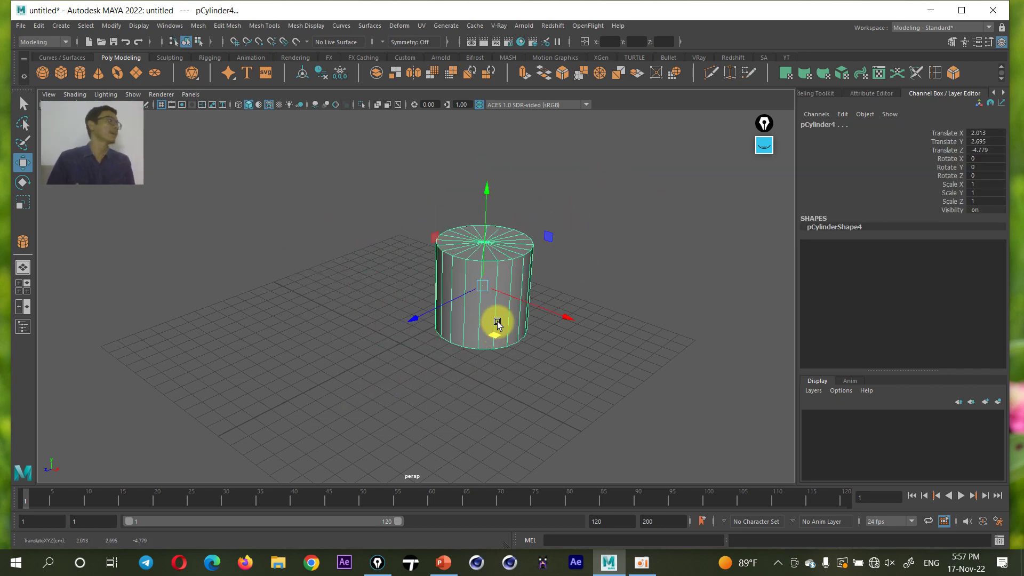
Pull the overlapping cylinders apart, moving copies to the back-left and front-left
click(659, 258)
drag(602, 176, 416, 373)
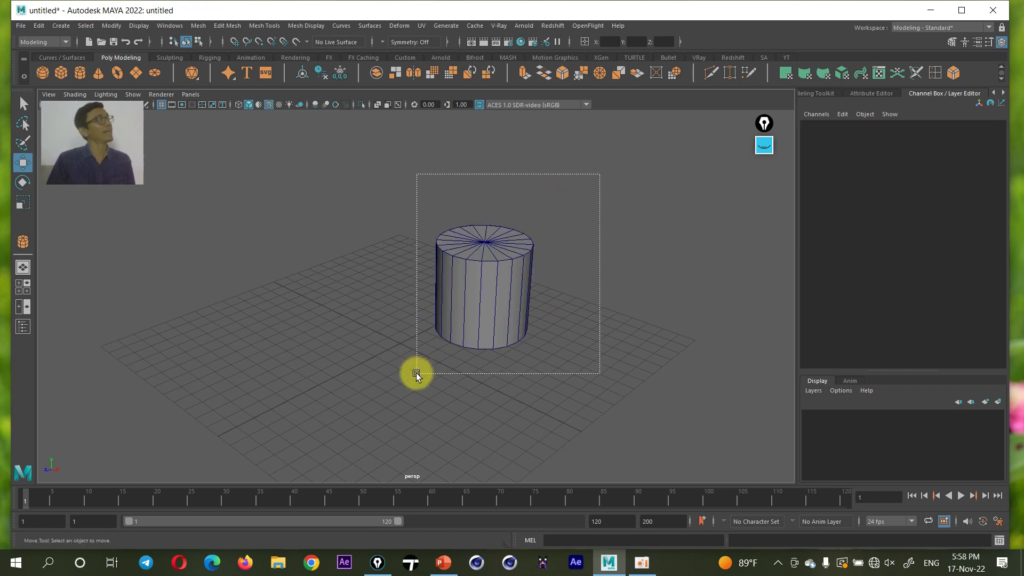
click(553, 295)
click(501, 258)
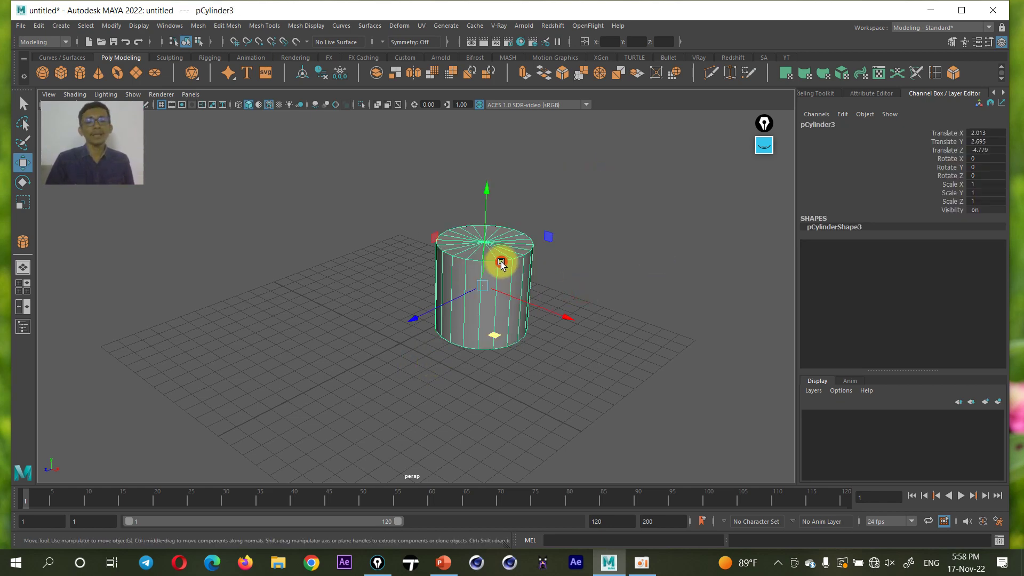
drag(551, 324, 304, 272)
click(464, 277)
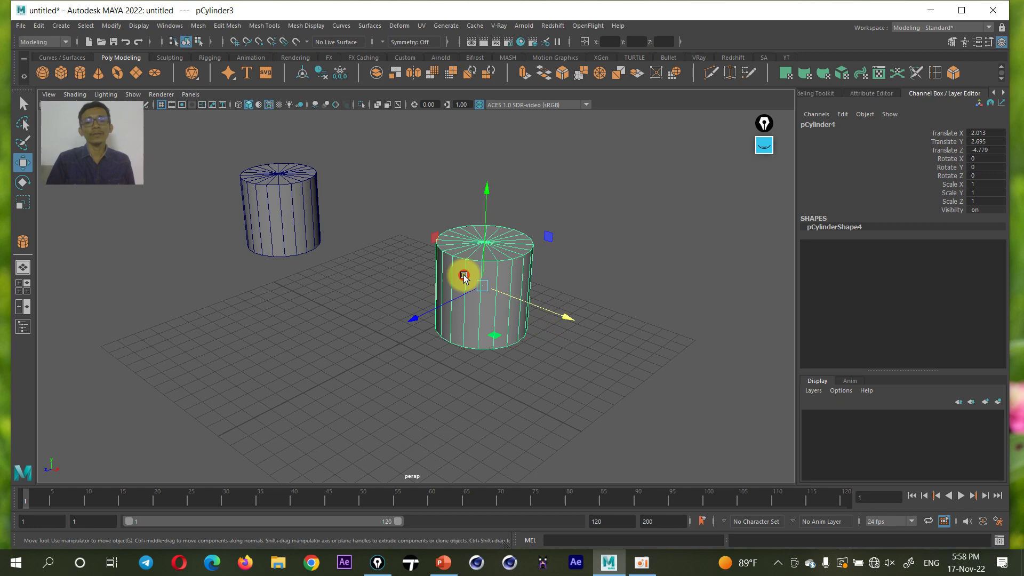
drag(485, 327, 292, 362)
Move another copy right, nudge the middle cylinder, and delete the front-left cylinder
click(493, 341)
shift+drag(493, 336, 633, 320)
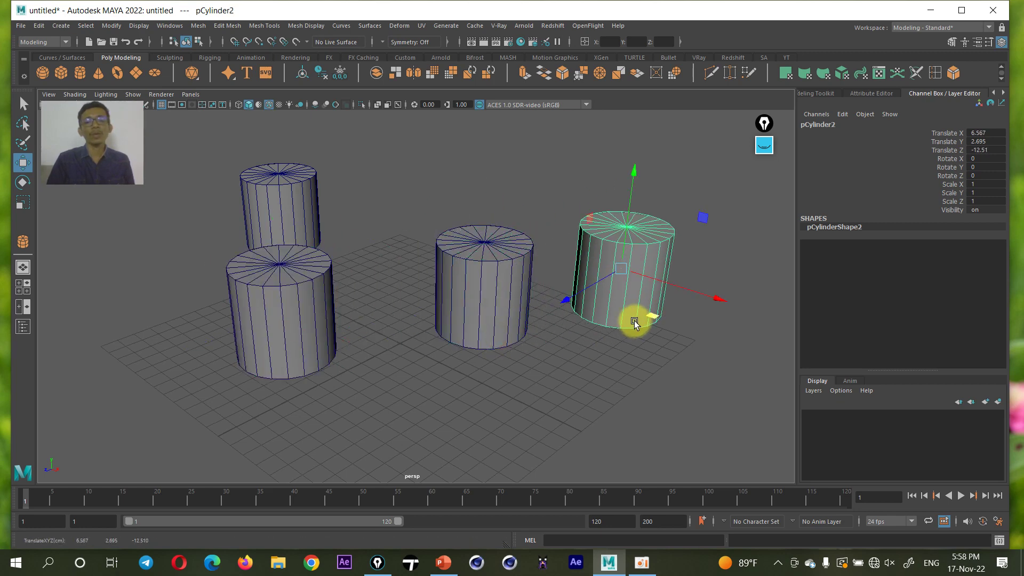
click(496, 333)
drag(496, 333, 462, 336)
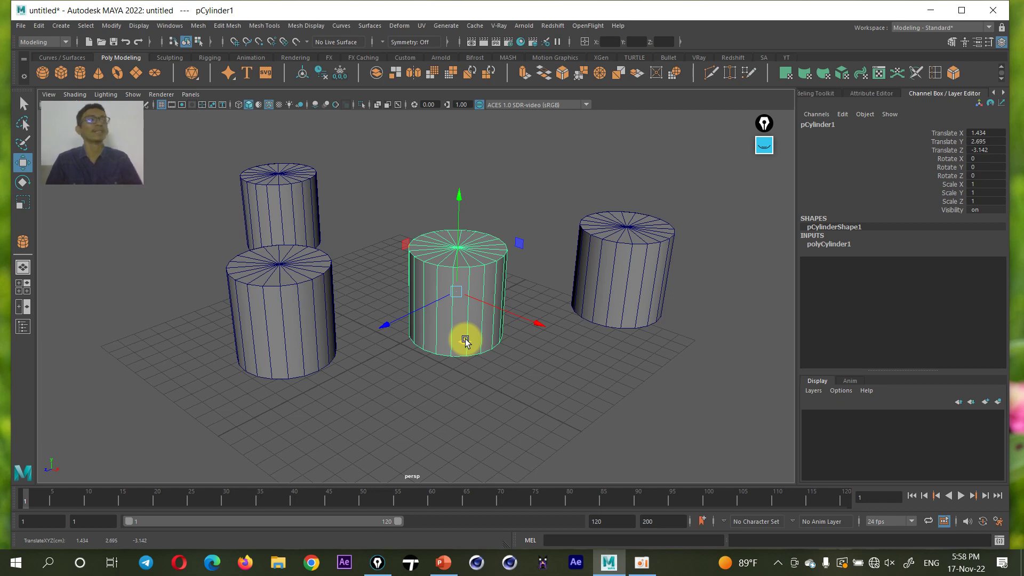
click(300, 304)
key(Delete)
Delete the back-left and right cylinders and move the remaining one toward the front left
click(294, 225)
key(Delete)
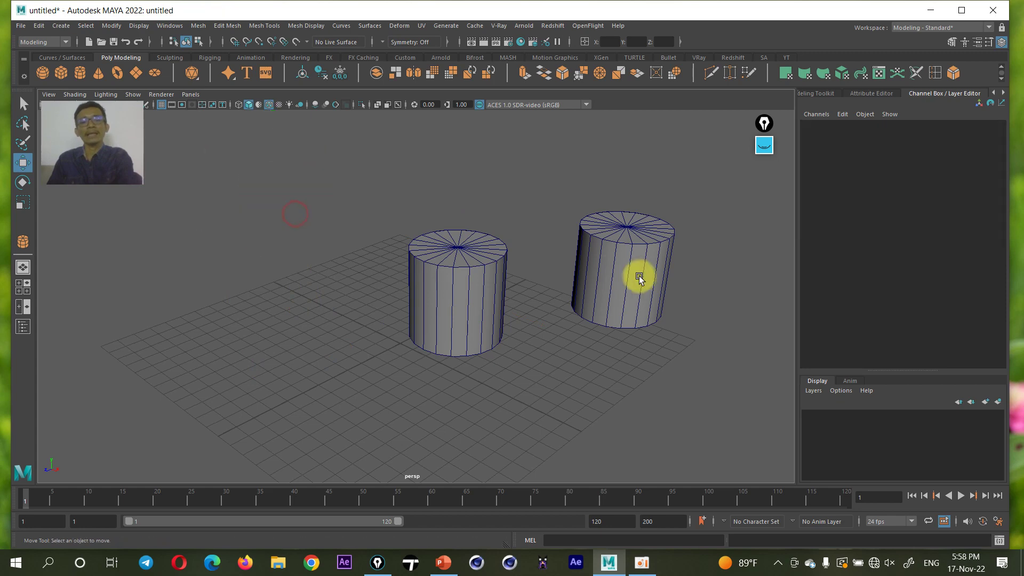
click(637, 275)
key(Delete)
click(478, 307)
drag(478, 306, 416, 328)
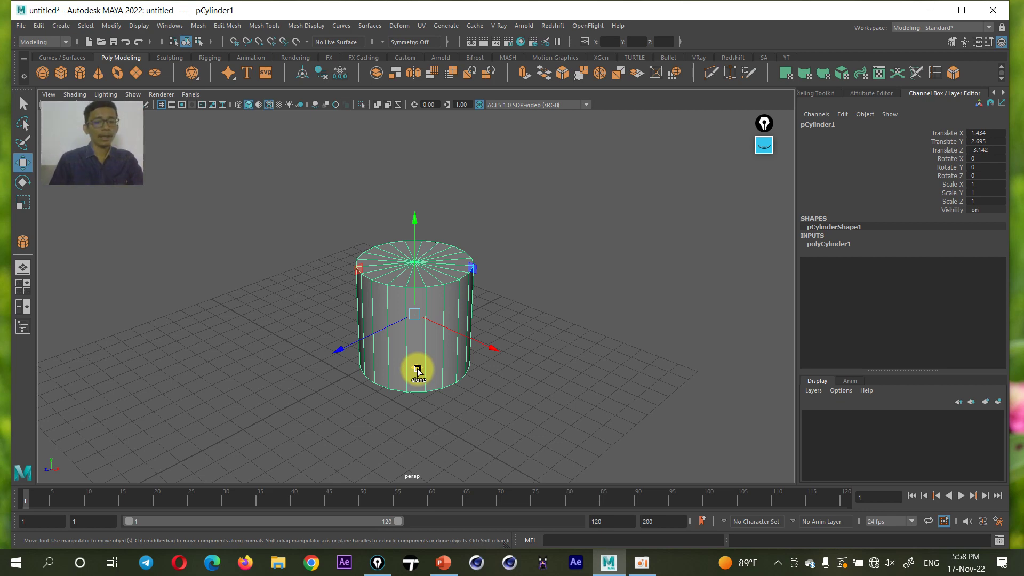
Clone the cylinder sideways, then Shift-drag along Y to stack a copy above the original
mouse_move(417, 370)
shift+mouse_down()
mouse_move(172, 355)
mouse_move(164, 367)
mouse_move(210, 416)
mouse_move(532, 446)
mouse_move(622, 312)
shift+mouse_up()
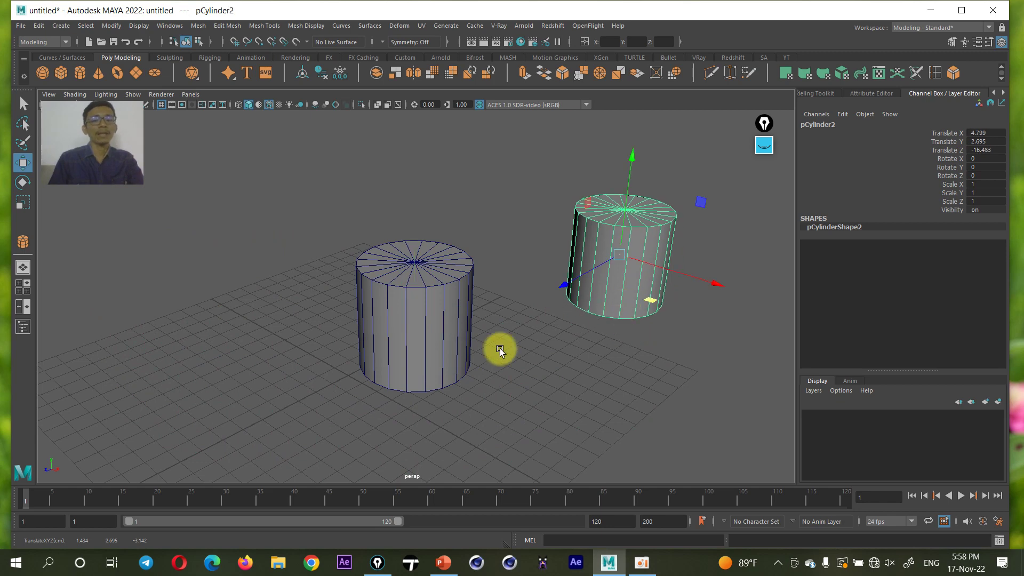
click(424, 335)
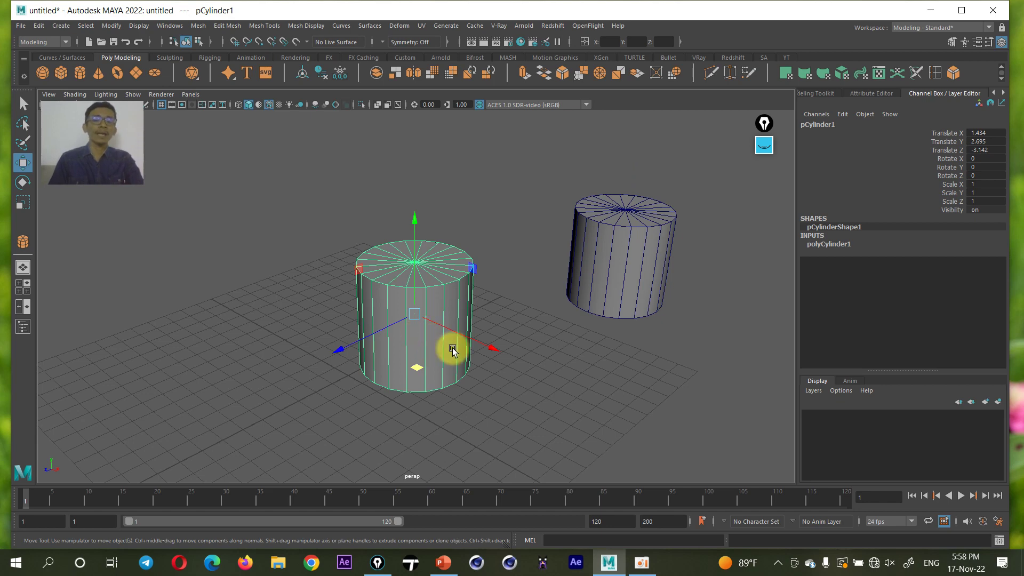
shift+middle_drag(417, 370, 414, 233)
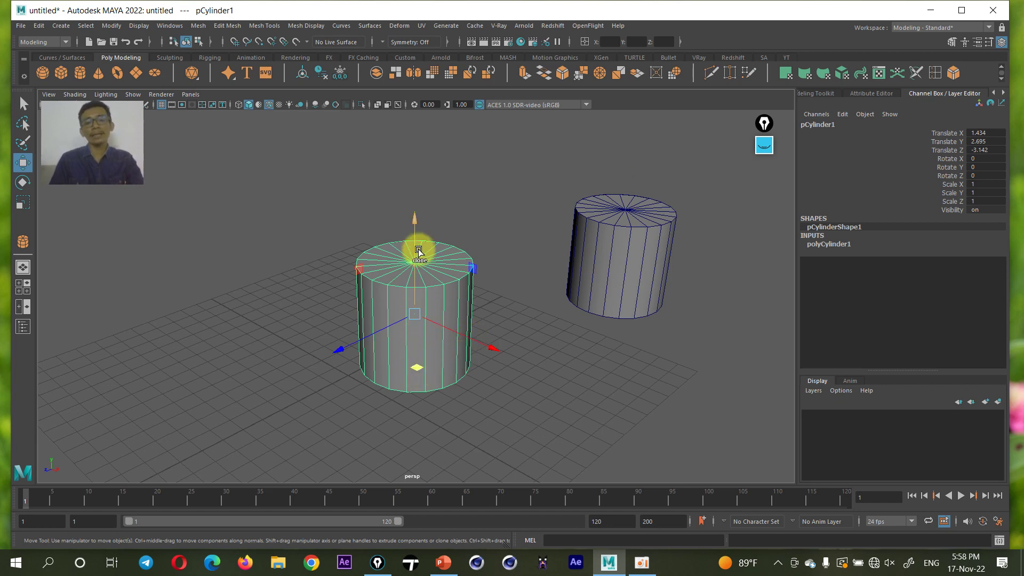
shift+drag(414, 233, 421, 74)
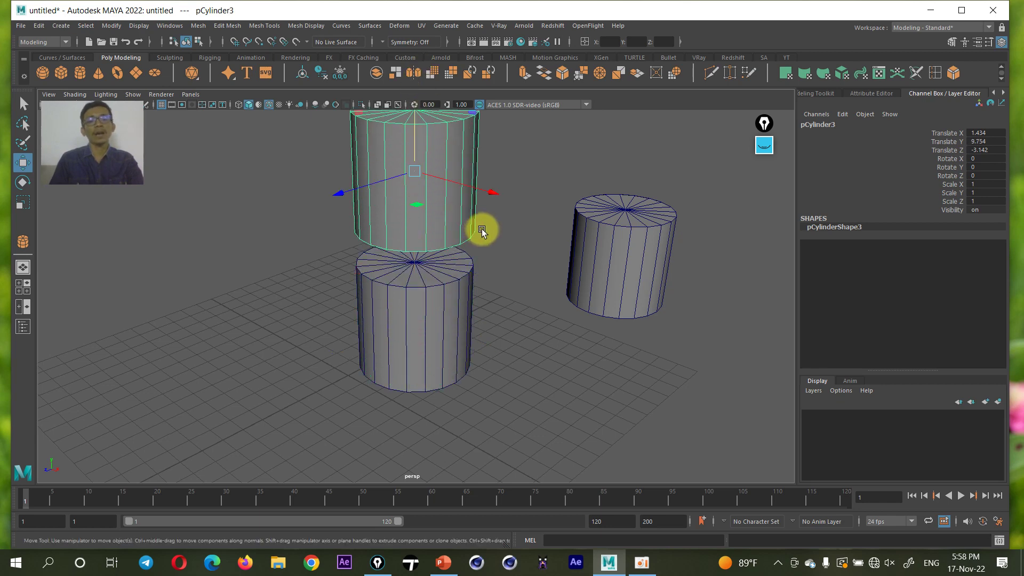
scroll(482, 229, down, 3)
Clone the top copy along X to the right, then reselect the original lower-left cylinder
shift+drag(481, 255, 688, 328)
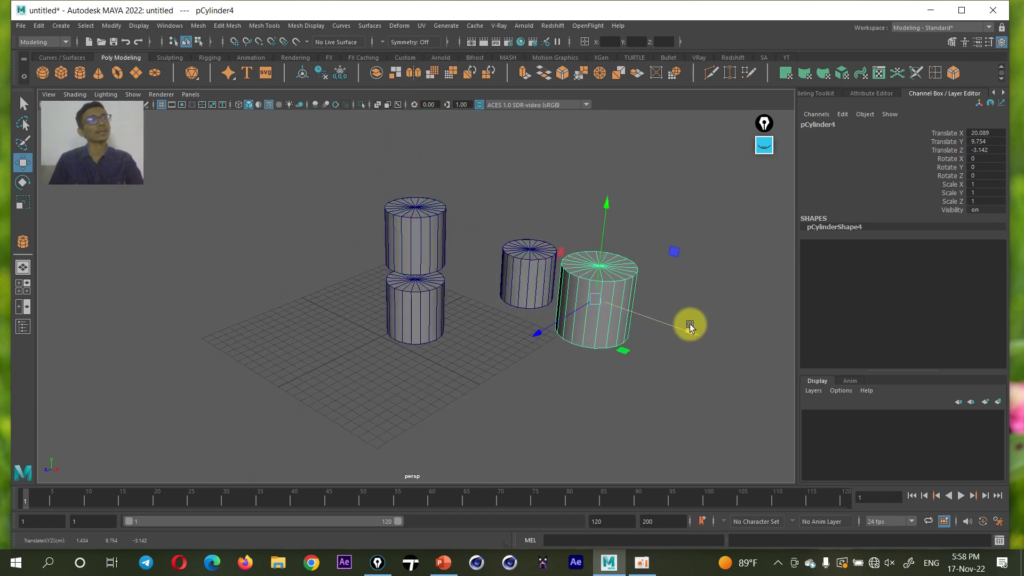
click(747, 295)
click(525, 269)
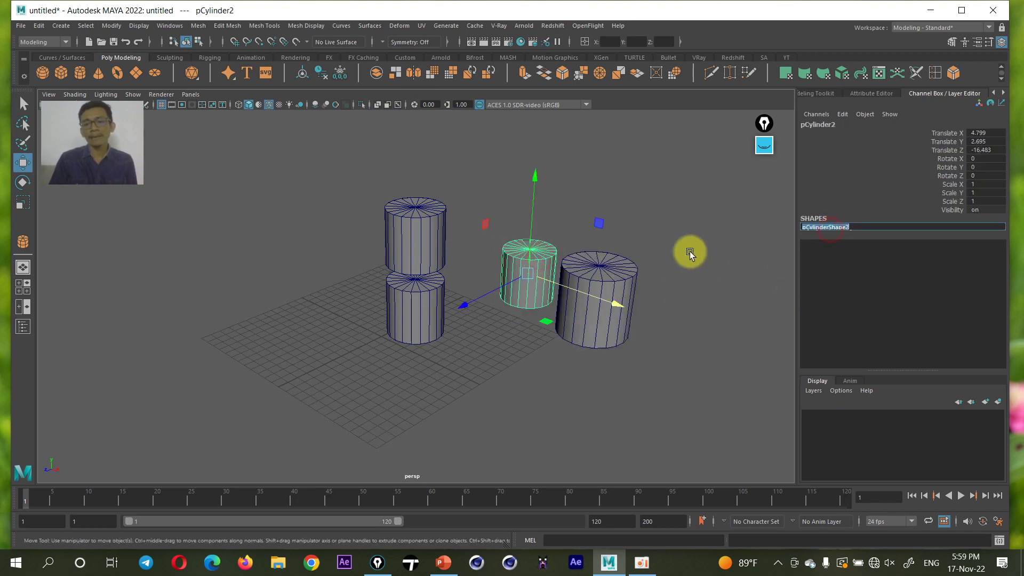
click(543, 191)
click(425, 302)
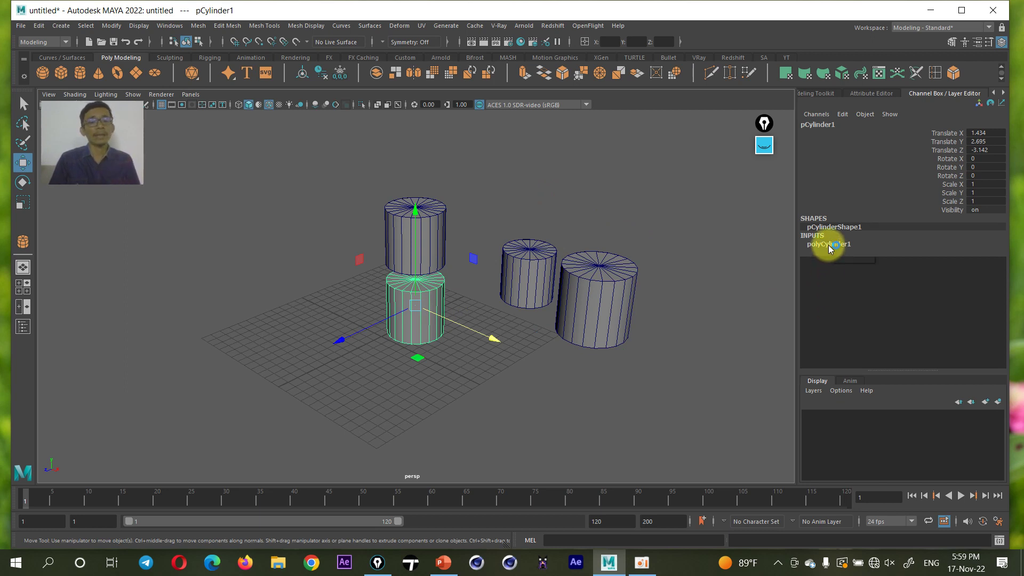
scroll(394, 312, up, 2)
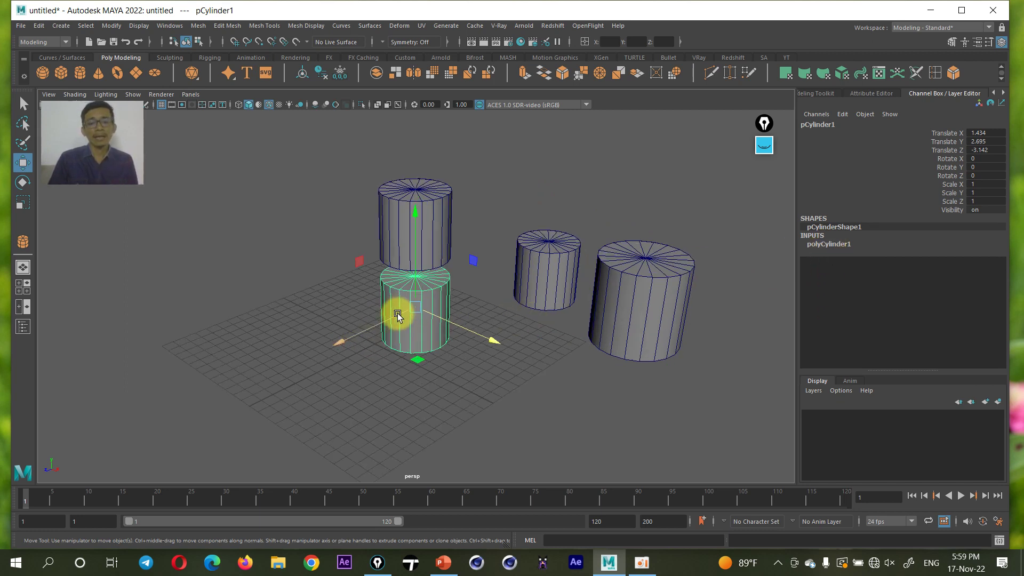
click(764, 145)
click(764, 275)
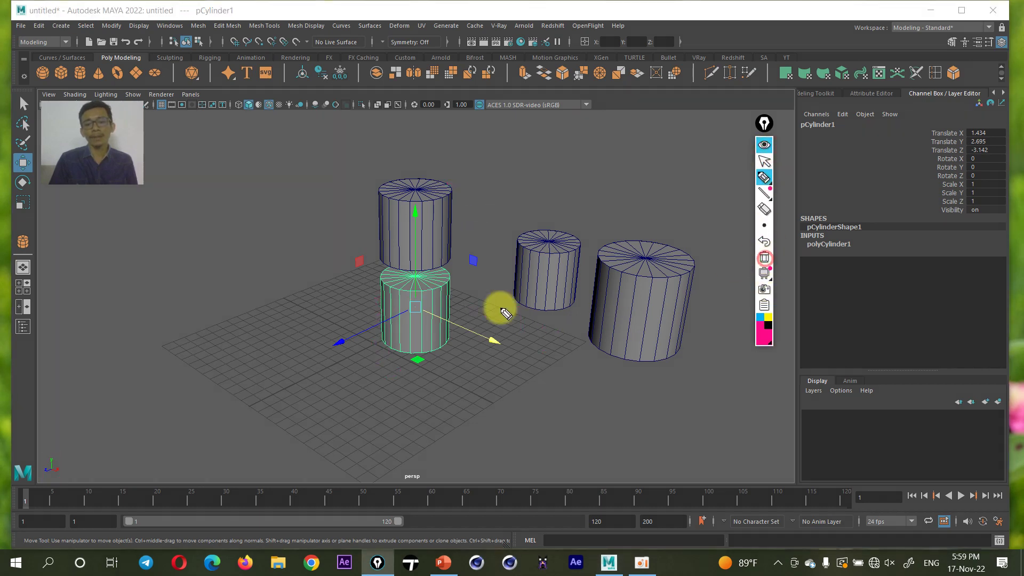
mouse_move(430, 281)
mouse_down()
mouse_move(424, 343)
mouse_move(413, 295)
mouse_up()
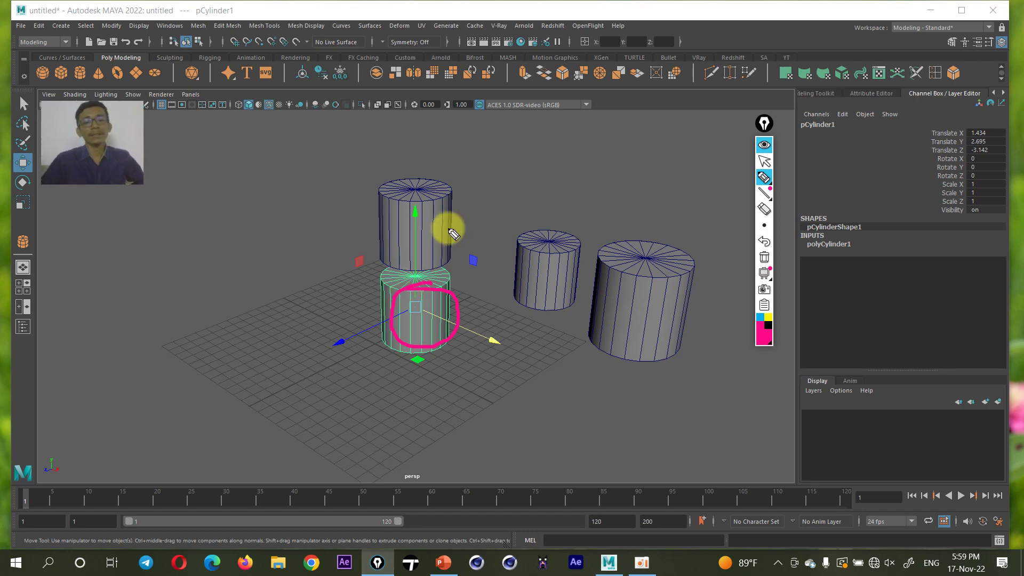
drag(441, 217, 449, 199)
drag(522, 238, 565, 260)
drag(628, 268, 624, 313)
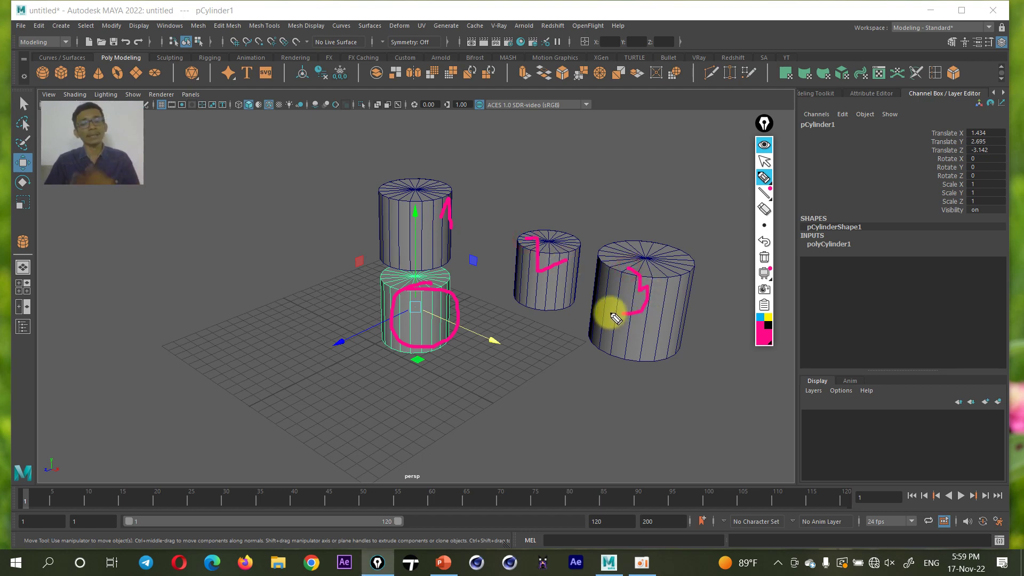
click(764, 145)
click(436, 224)
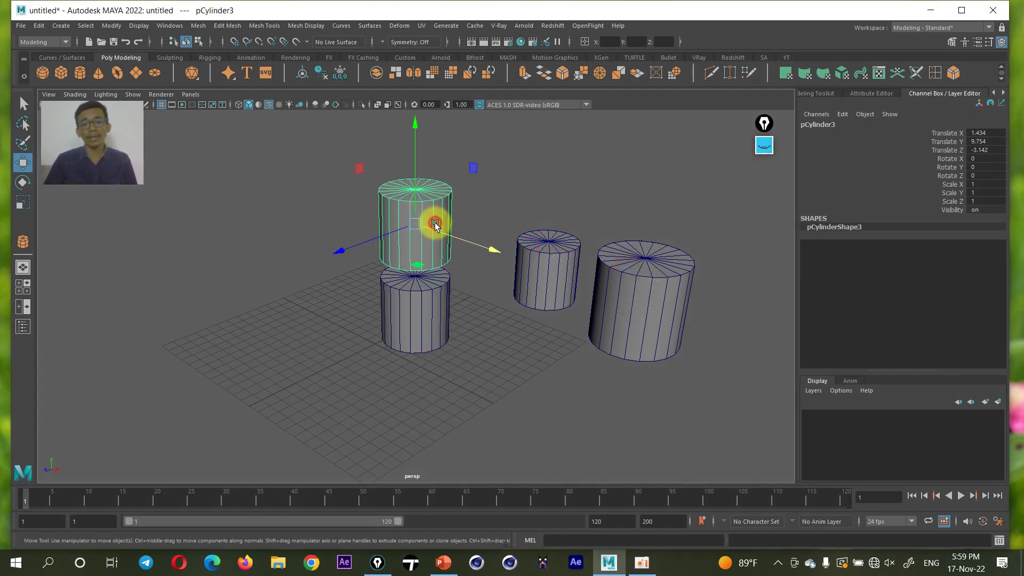
Shorten the original cylinder by lowering its polyCylinder1 Height to 2.589
click(836, 228)
click(827, 228)
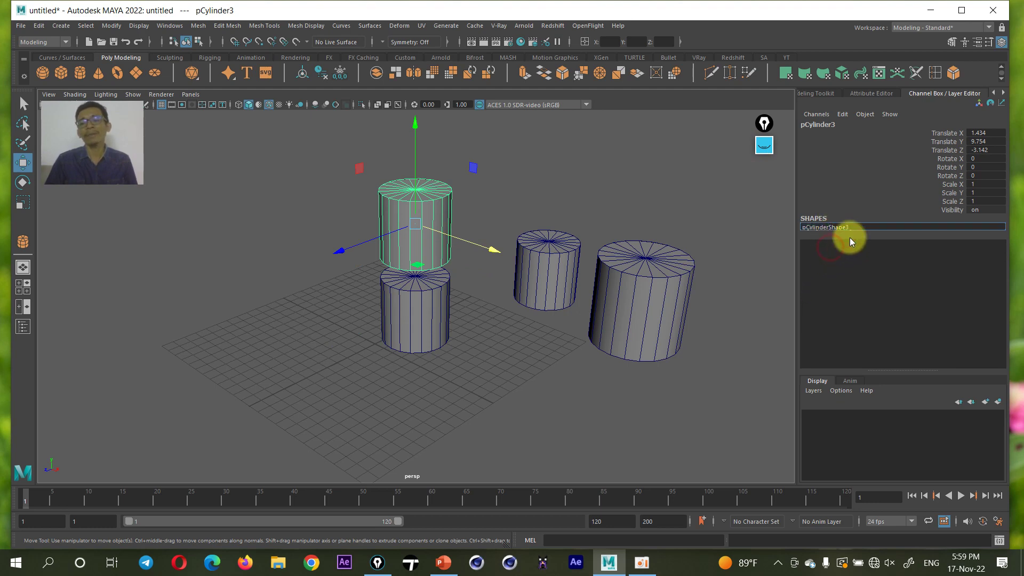
click(636, 313)
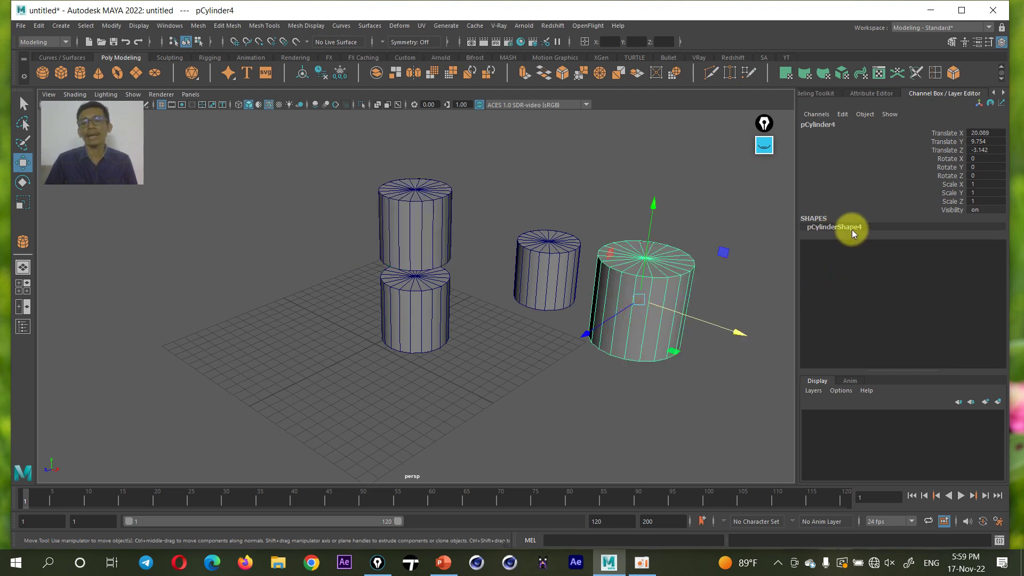
click(559, 264)
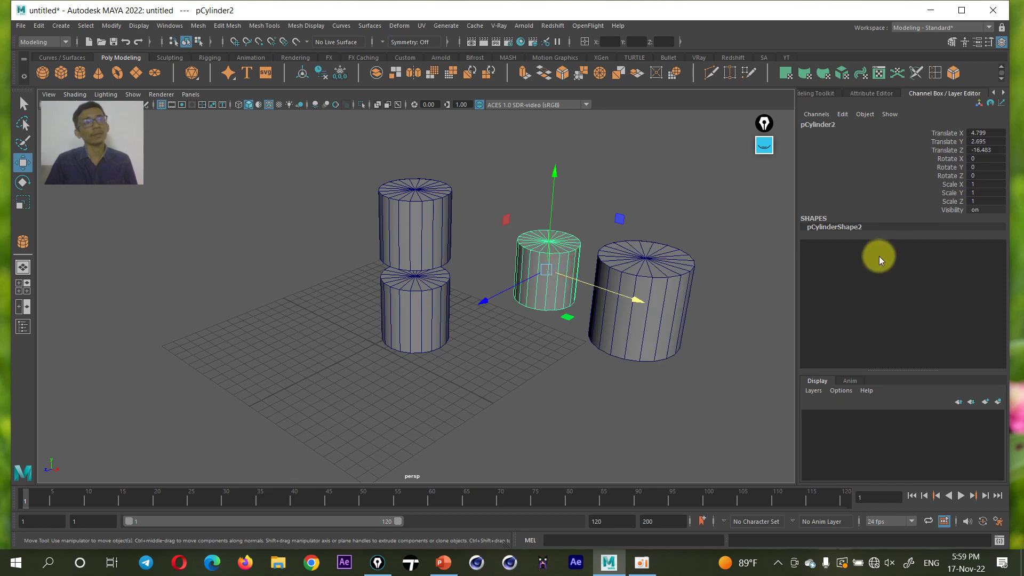
click(411, 313)
click(824, 245)
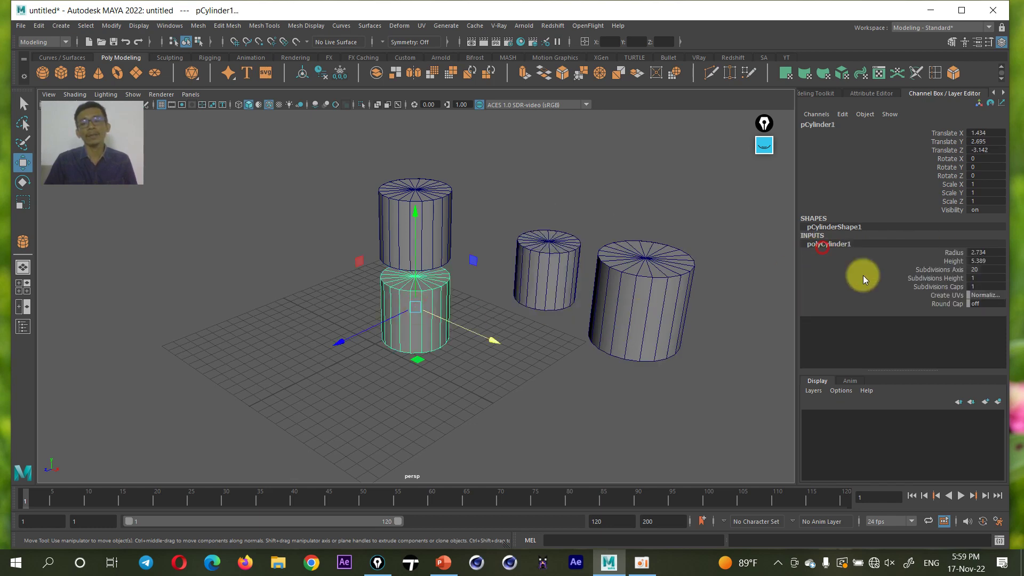
click(953, 261)
mouse_move(612, 292)
middle_down()
mouse_move(605, 274)
mouse_move(628, 262)
mouse_move(606, 263)
middle_up()
Delete the three copied cylinders and bring PowerPoint's slide 21 forward
click(448, 260)
key(w)
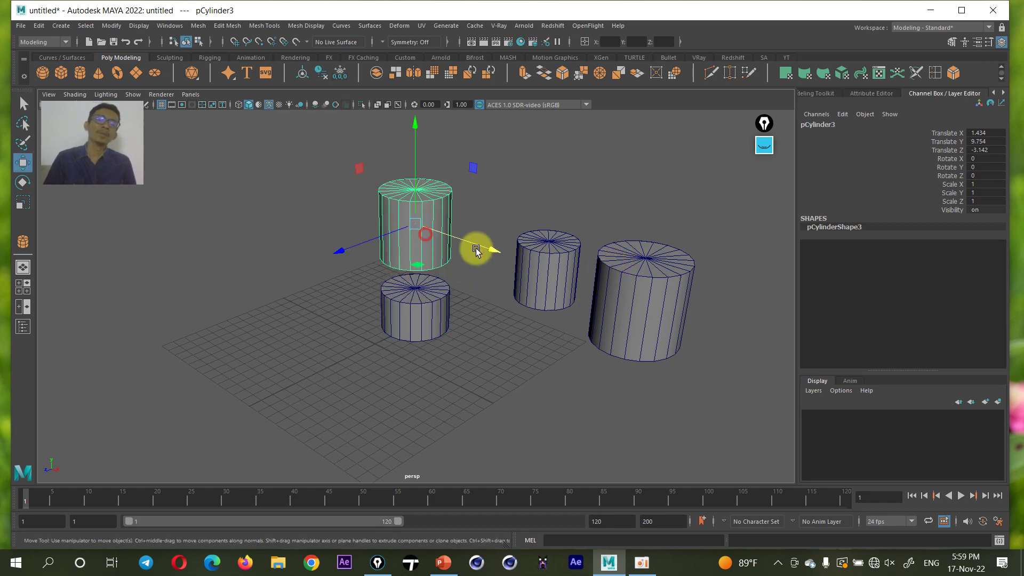
click(548, 264)
click(647, 262)
click(442, 230)
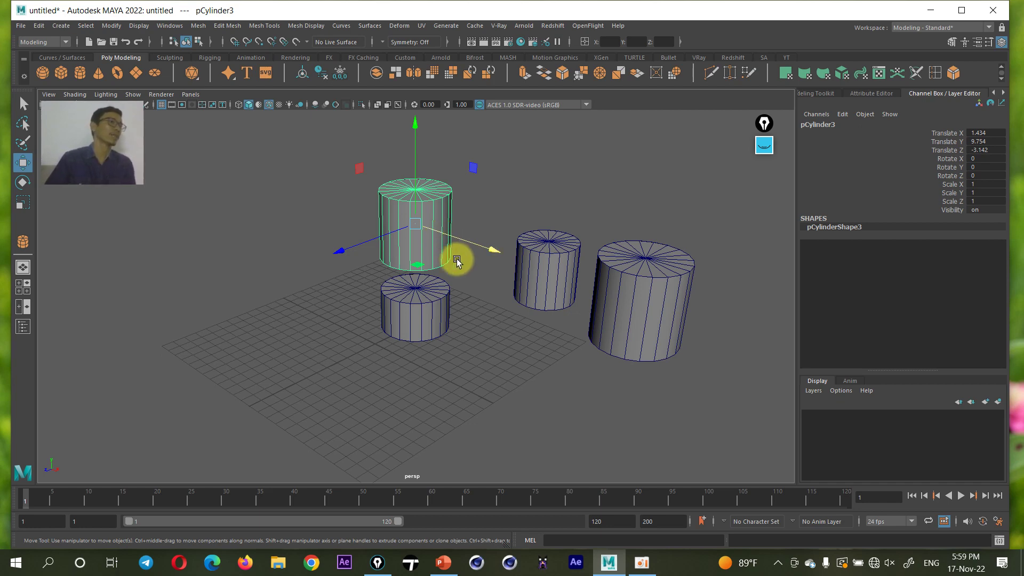
mouse_move(677, 177)
mouse_down()
mouse_move(511, 255)
mouse_move(373, 263)
mouse_up()
key(Delete)
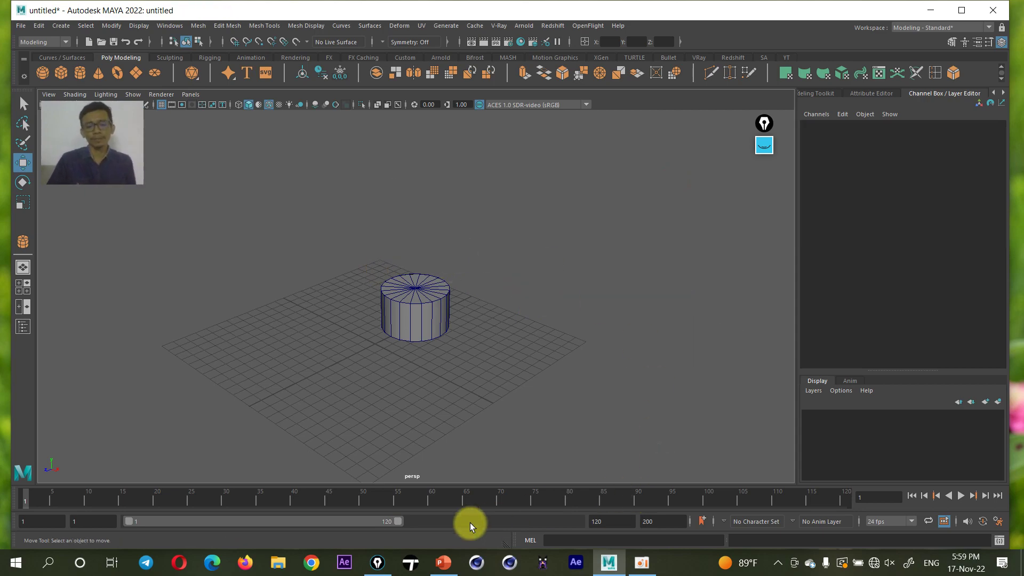
click(443, 562)
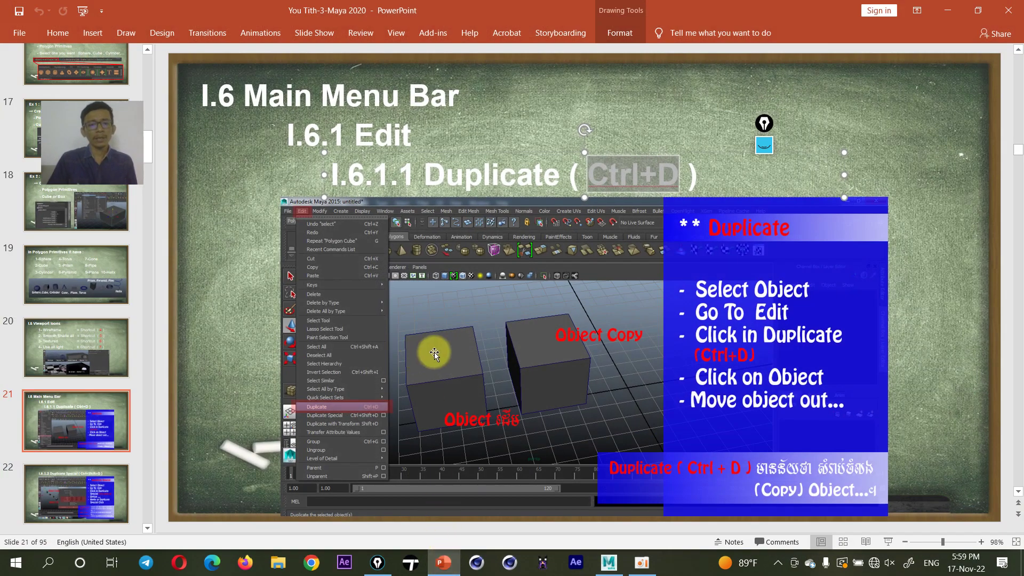
Go to slide 22 on Duplicate Special, clear its old ink and pick the drawing pen
scroll(97, 410, down, 1)
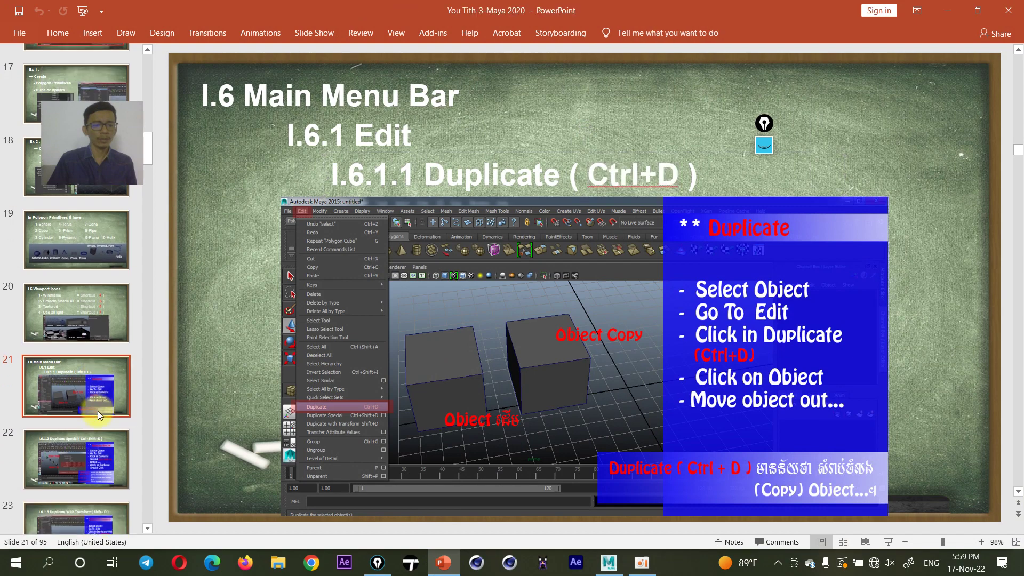
click(84, 452)
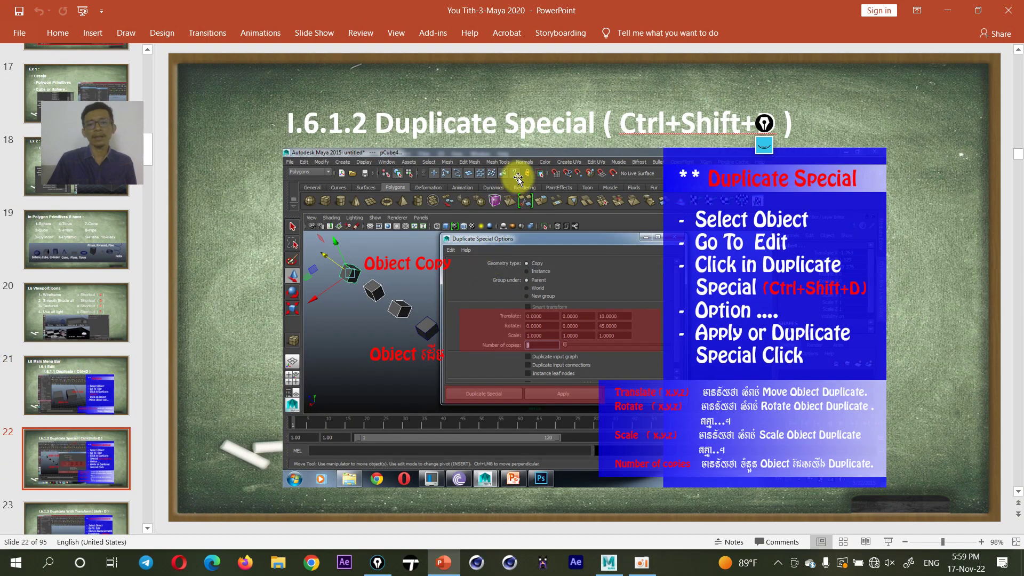
drag(764, 124, 937, 120)
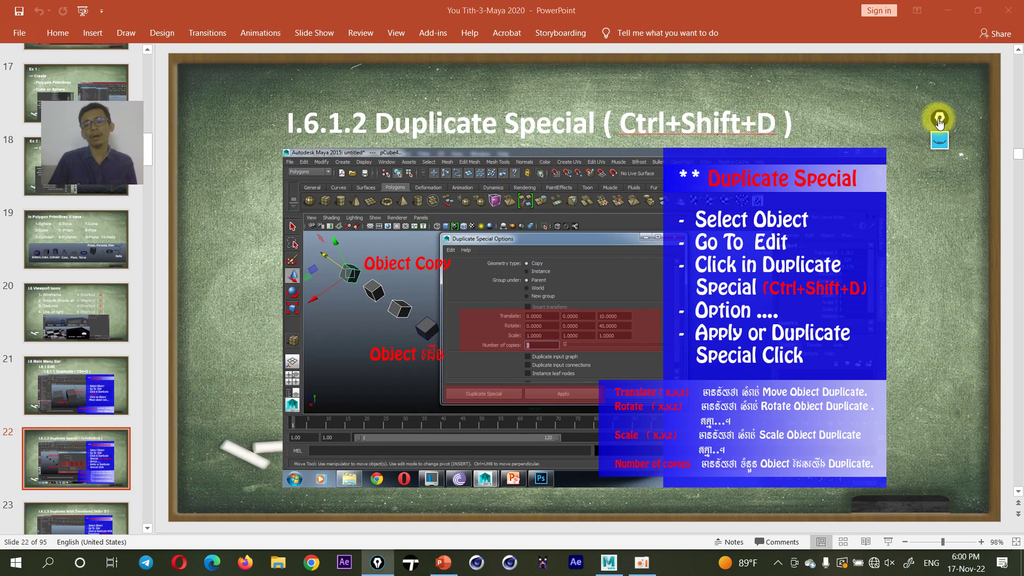
click(938, 119)
click(938, 184)
click(939, 252)
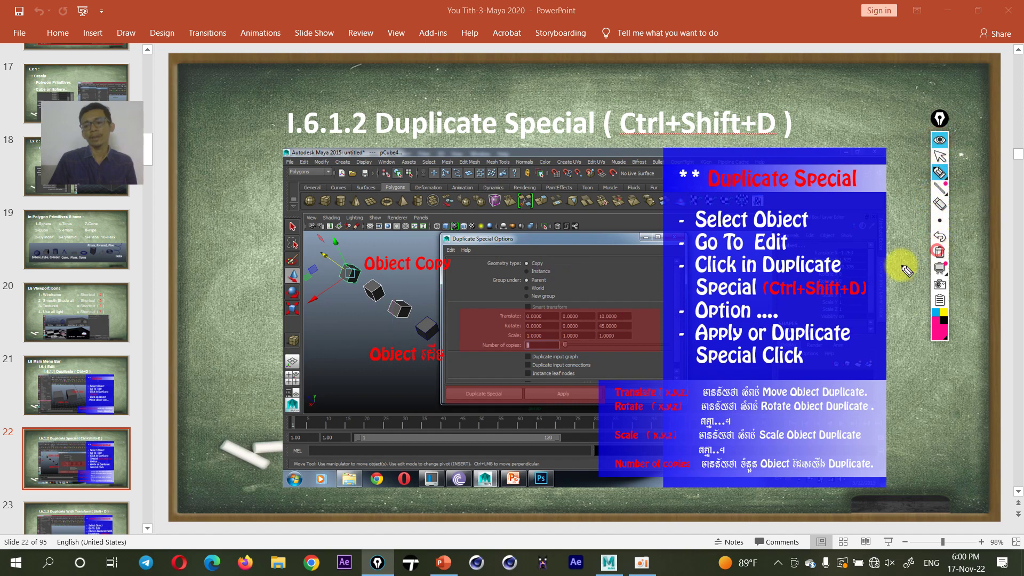
Ink over the steps box, title and shortcut, then hide the ink and return to Maya
drag(704, 235, 824, 400)
drag(837, 234, 652, 539)
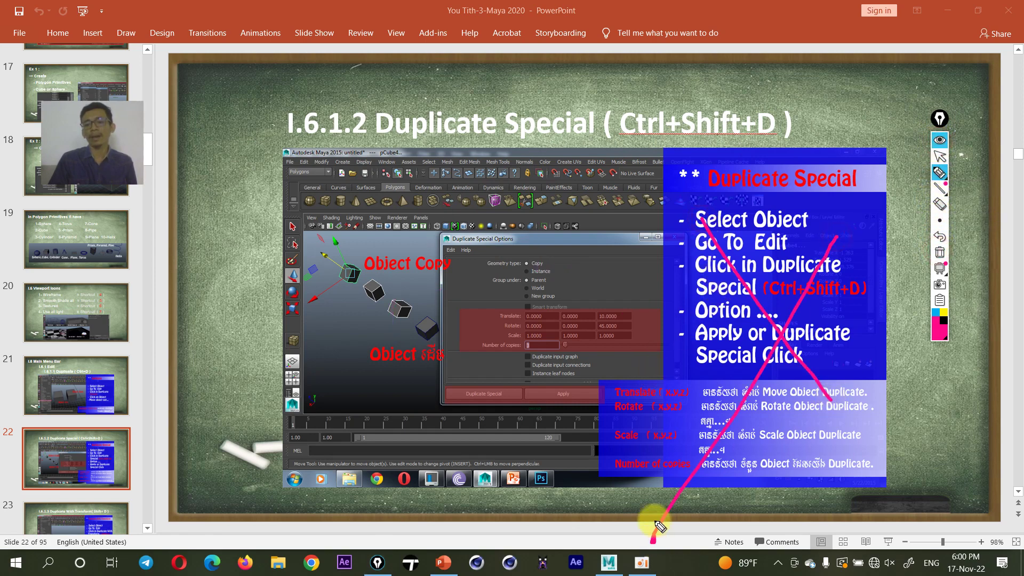
drag(433, 147, 619, 152)
mouse_move(747, 86)
mouse_down()
mouse_move(612, 94)
mouse_move(776, 137)
mouse_move(681, 96)
mouse_up()
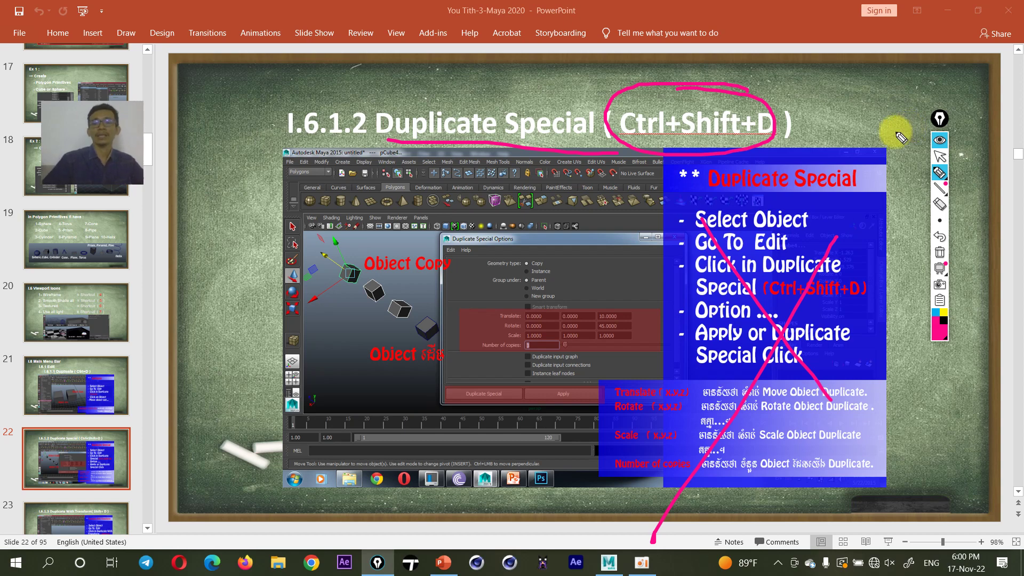
click(939, 140)
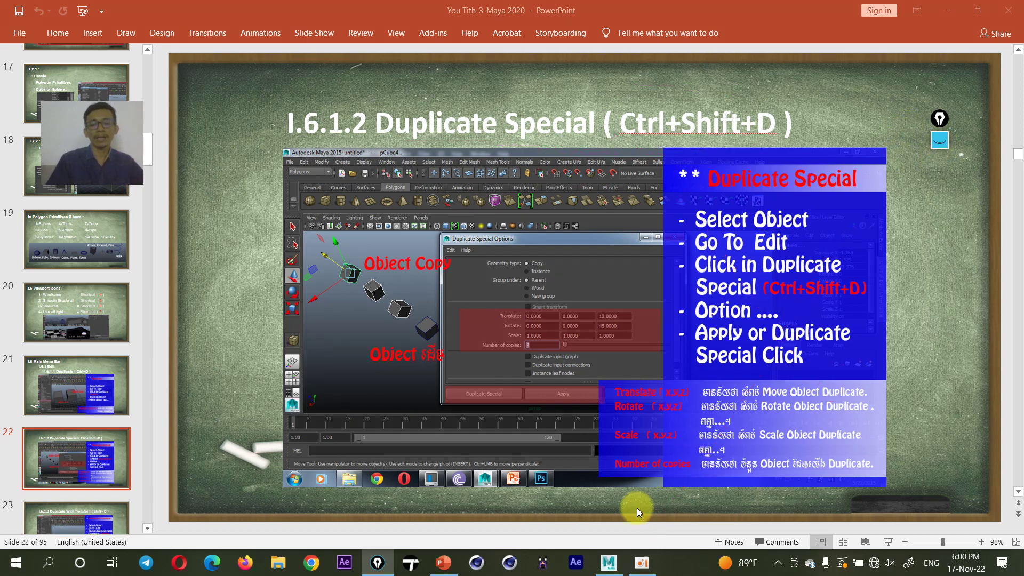
click(608, 564)
click(399, 315)
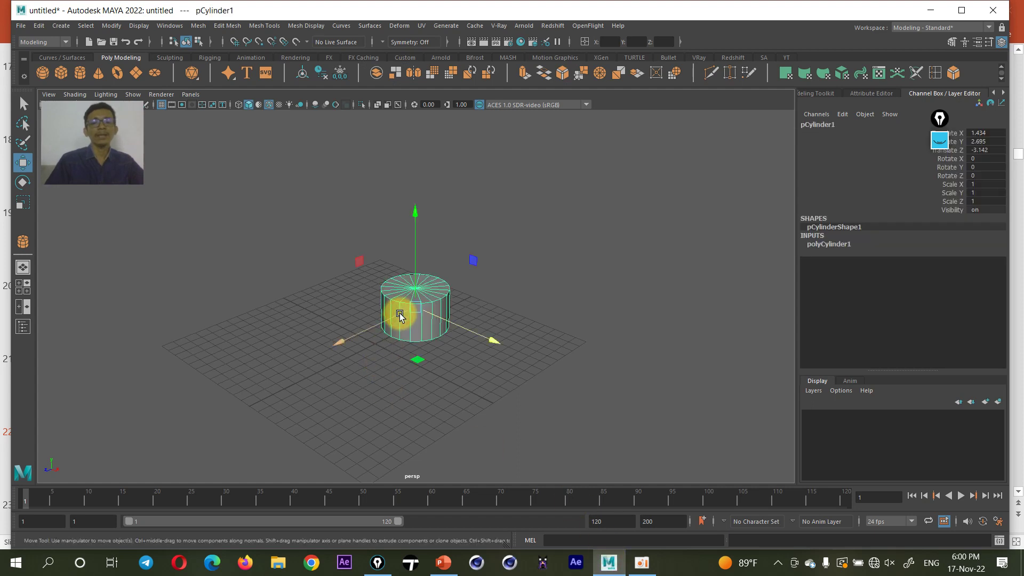
click(939, 140)
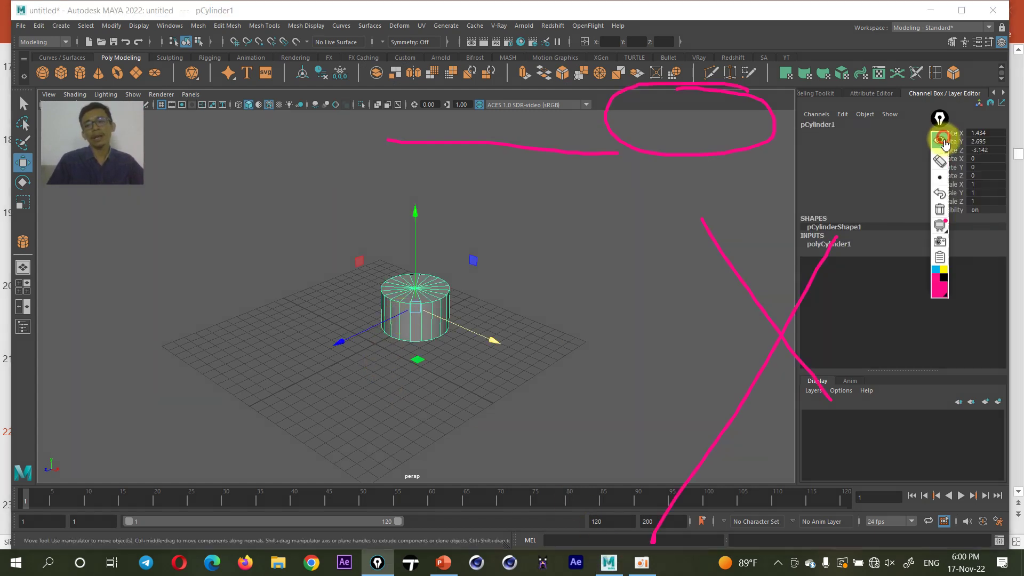
click(939, 256)
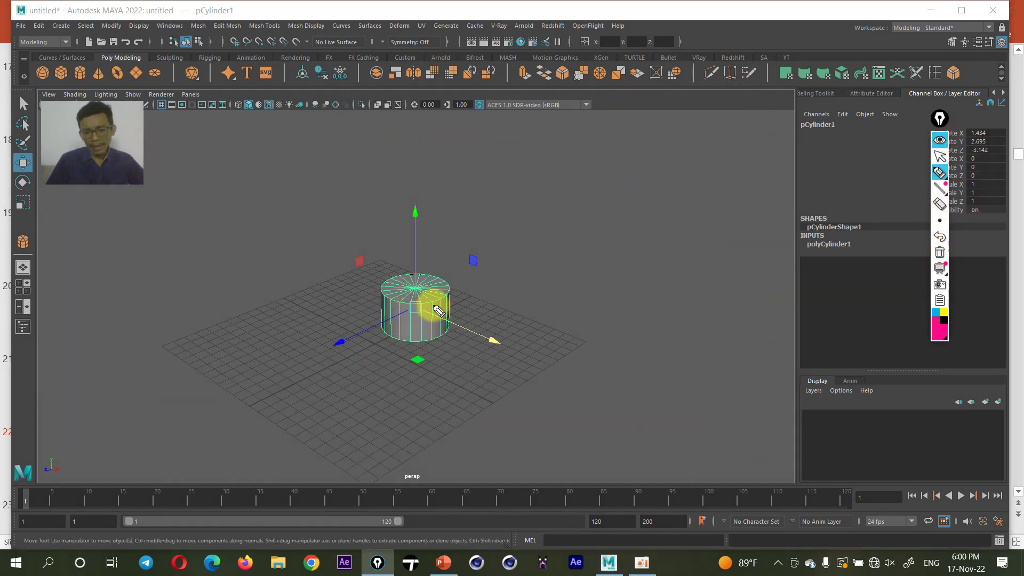
drag(432, 305, 573, 242)
drag(581, 207, 580, 221)
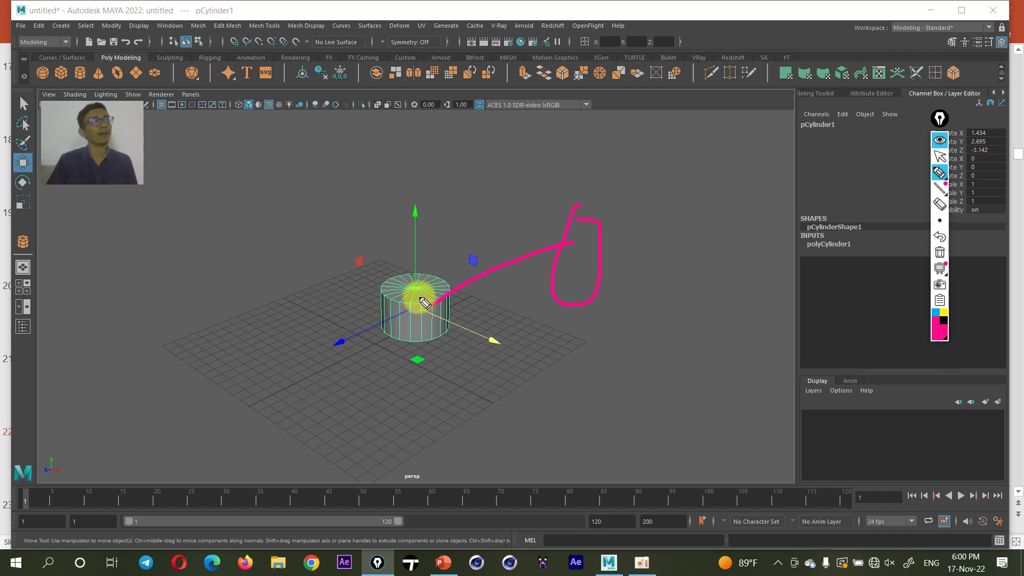
click(939, 140)
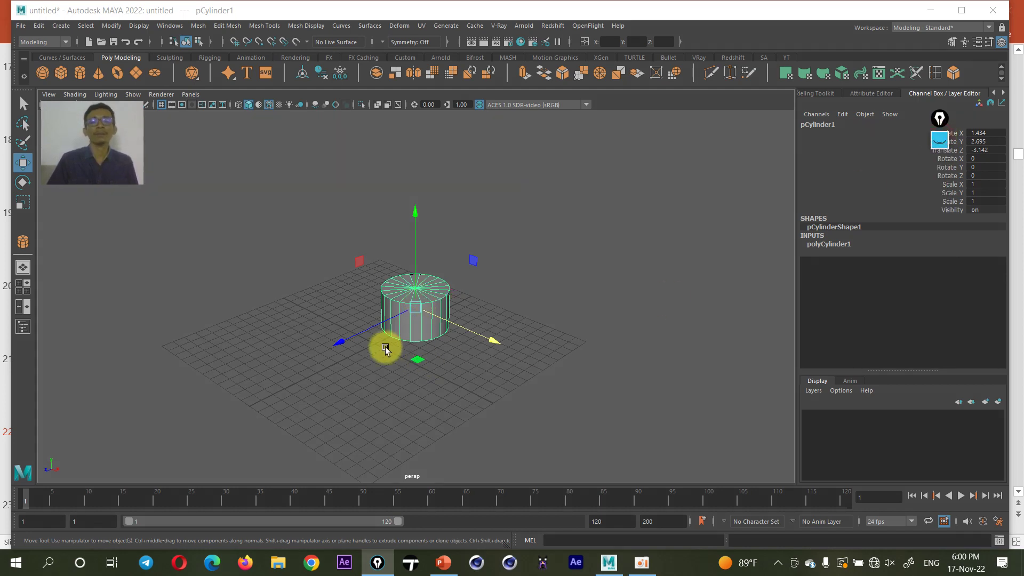
click(39, 26)
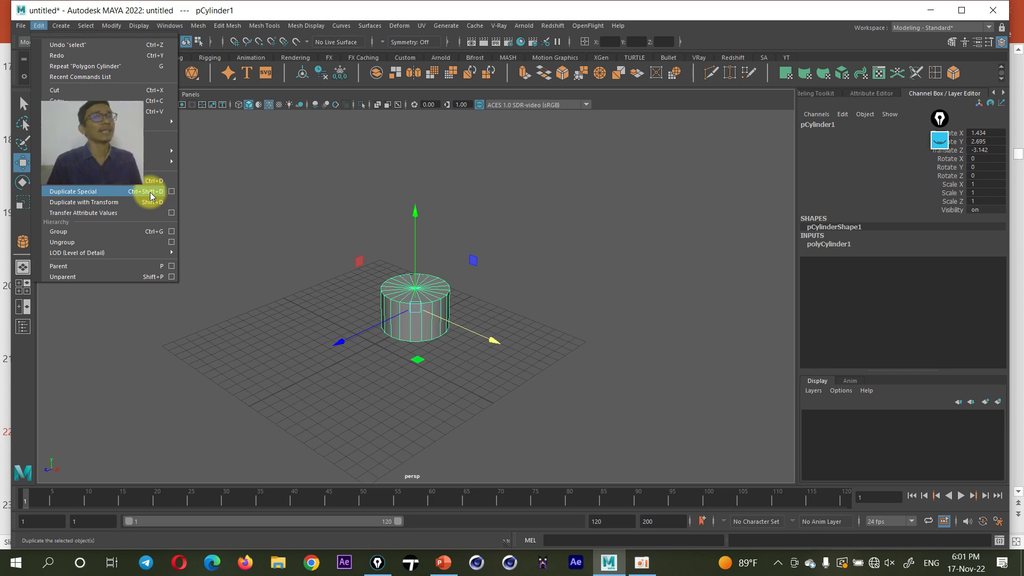
click(150, 197)
scroll(412, 258, down, 2)
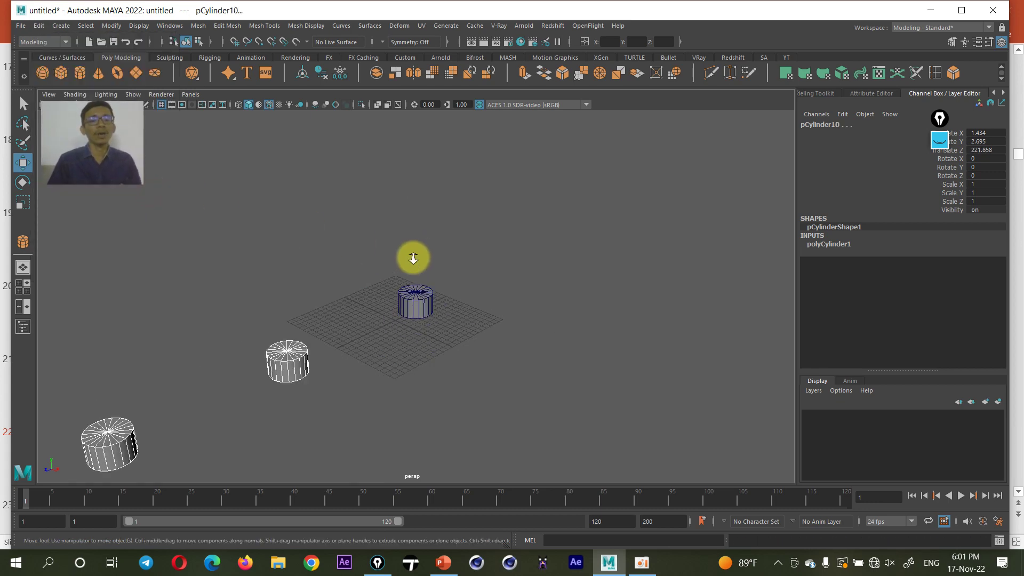
scroll(413, 258, down, 2)
scroll(412, 258, down, 2)
scroll(412, 258, down, 2)
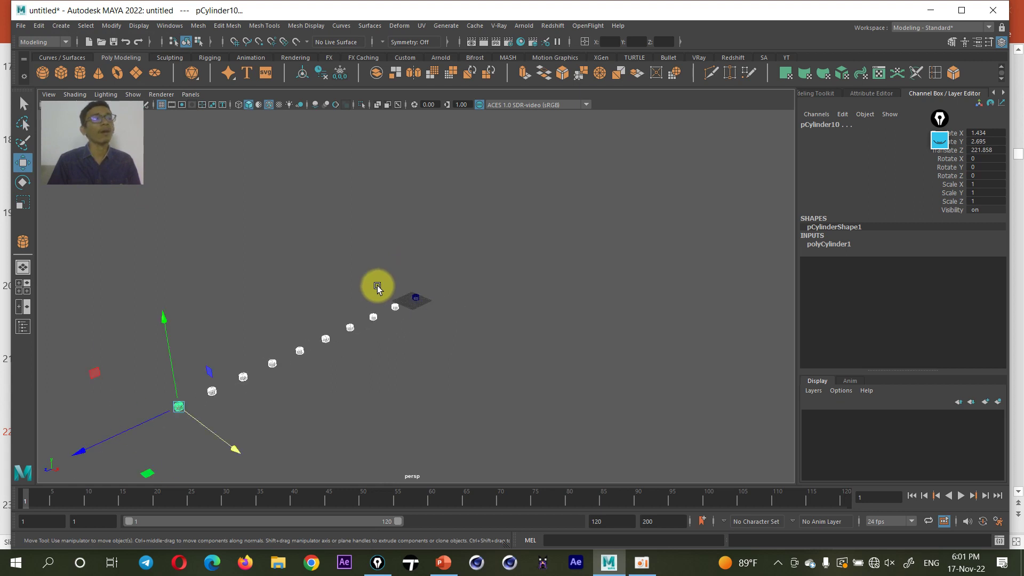
scroll(357, 314, up, 1)
scroll(344, 335, down, 1)
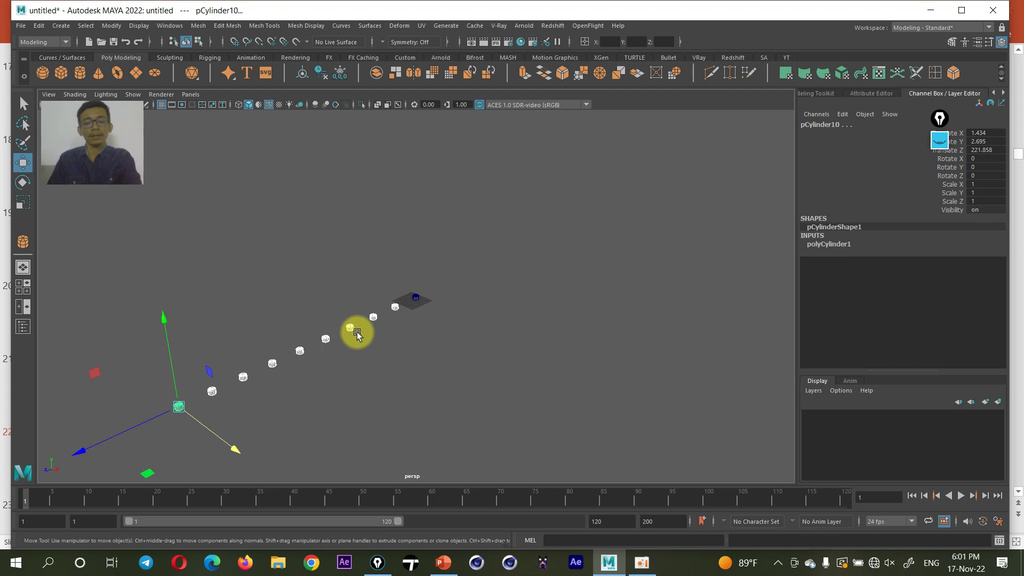
key(ctrl+z)
key(f)
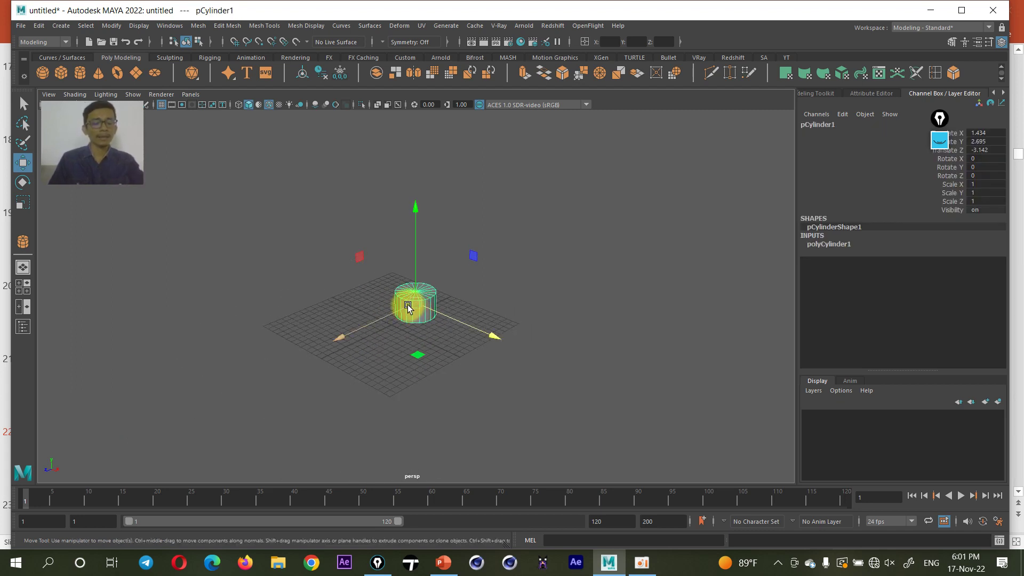
Pan across the grid and open Maya's Edit menu again
alt+middle_drag(415, 312, 373, 326)
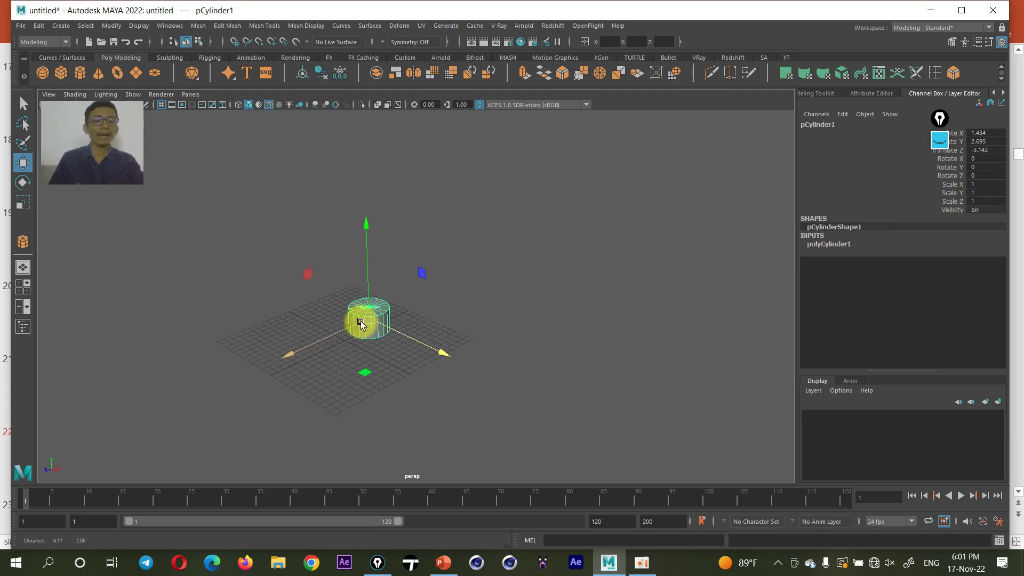
click(39, 25)
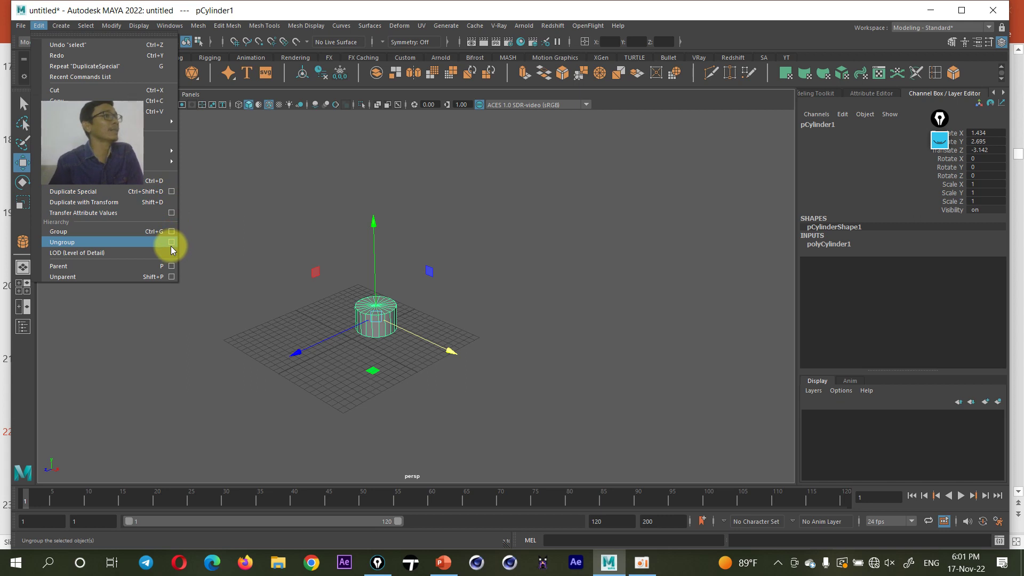
Open Duplicate Special options, set geometry to Copy, and reset to defaults (zero translate, one copy)
click(171, 191)
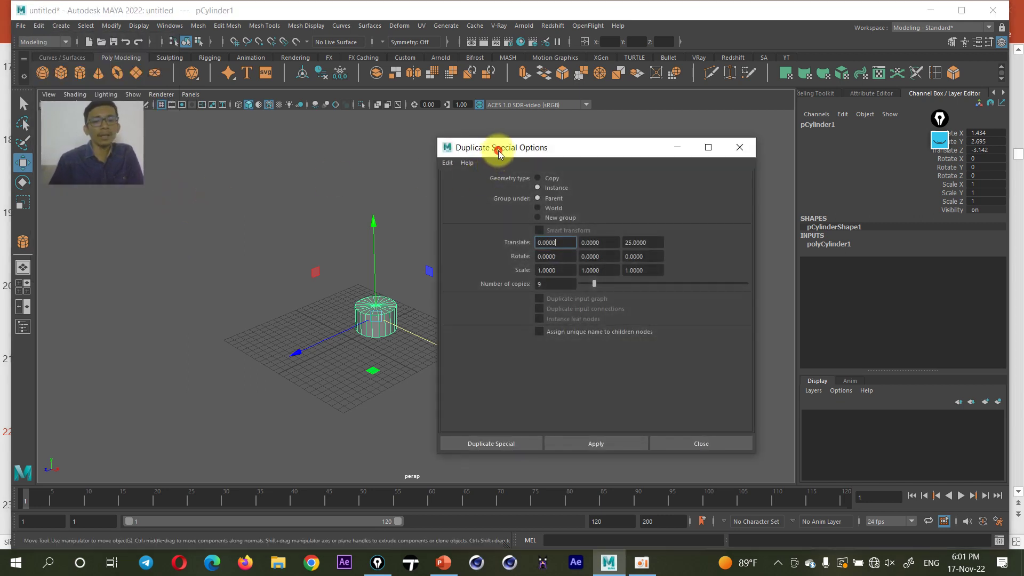
drag(498, 150, 527, 129)
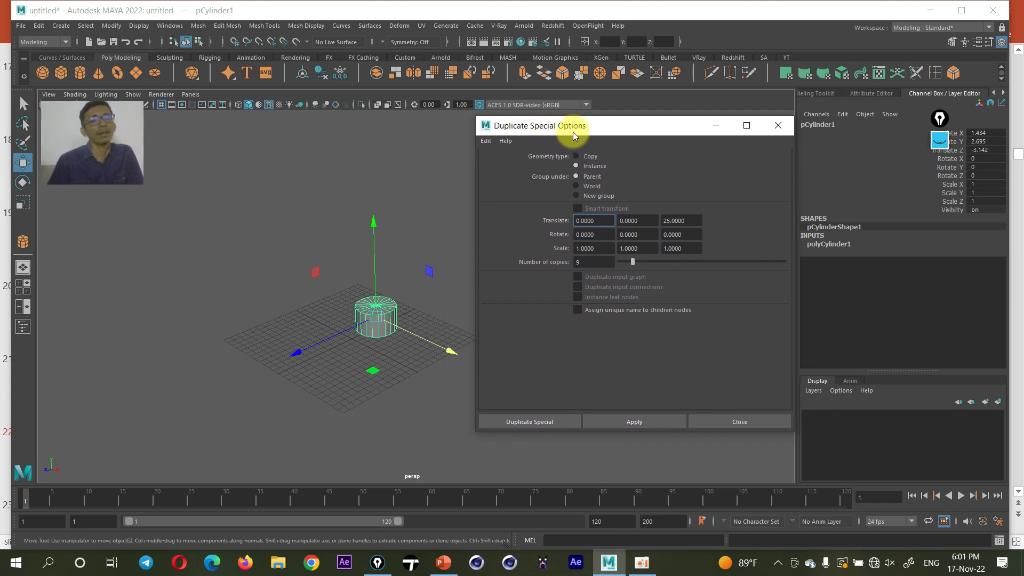
mouse_move(572, 132)
mouse_down()
mouse_move(477, 140)
mouse_move(535, 125)
mouse_up()
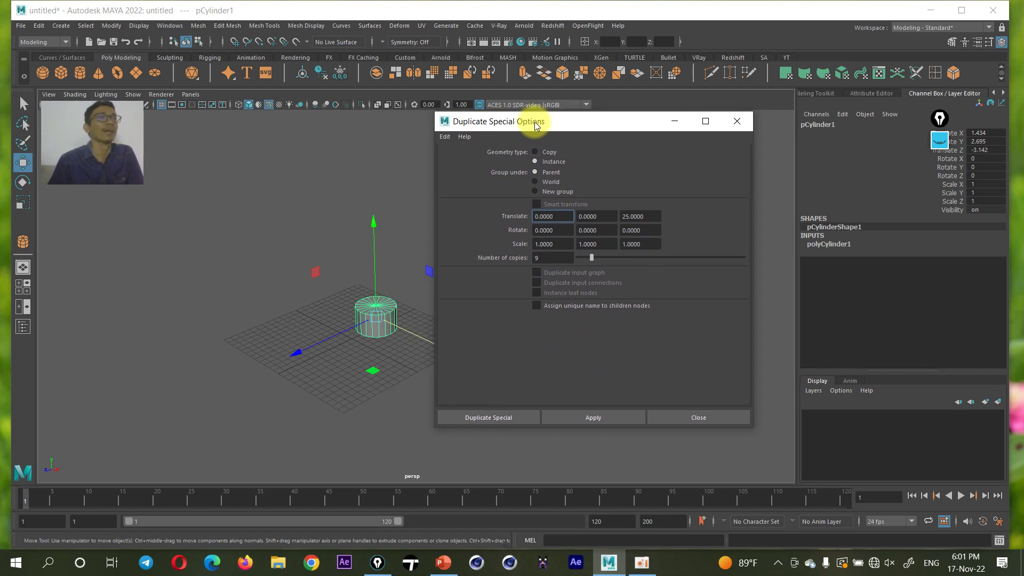
mouse_move(535, 125)
mouse_down()
mouse_move(573, 186)
mouse_move(569, 142)
mouse_up()
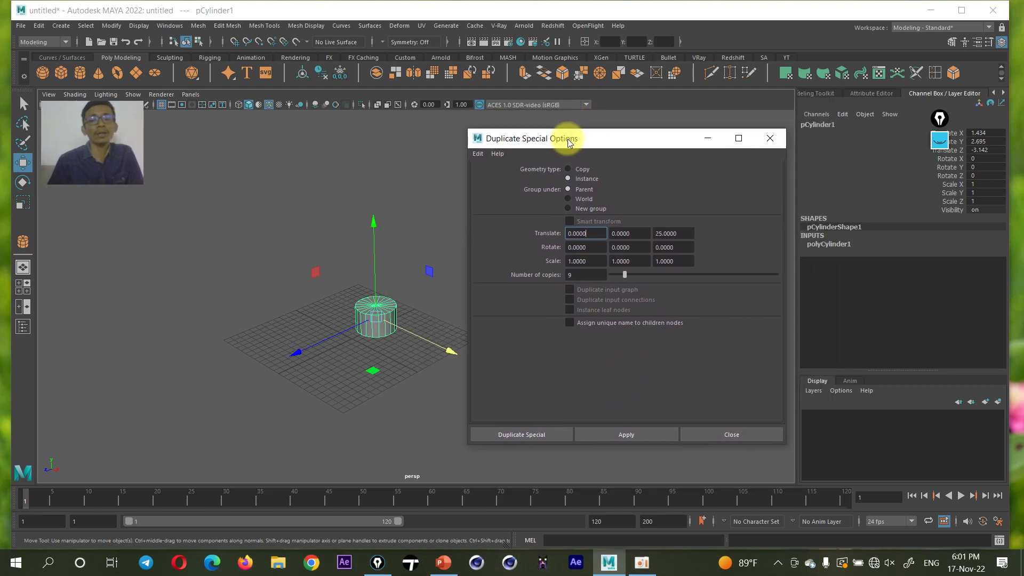
click(568, 168)
click(479, 154)
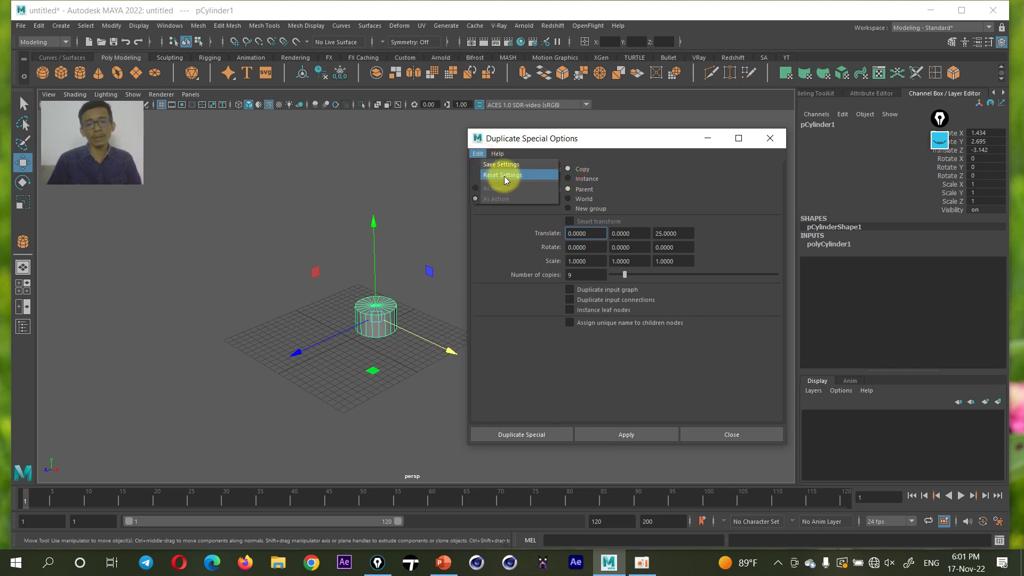
click(504, 175)
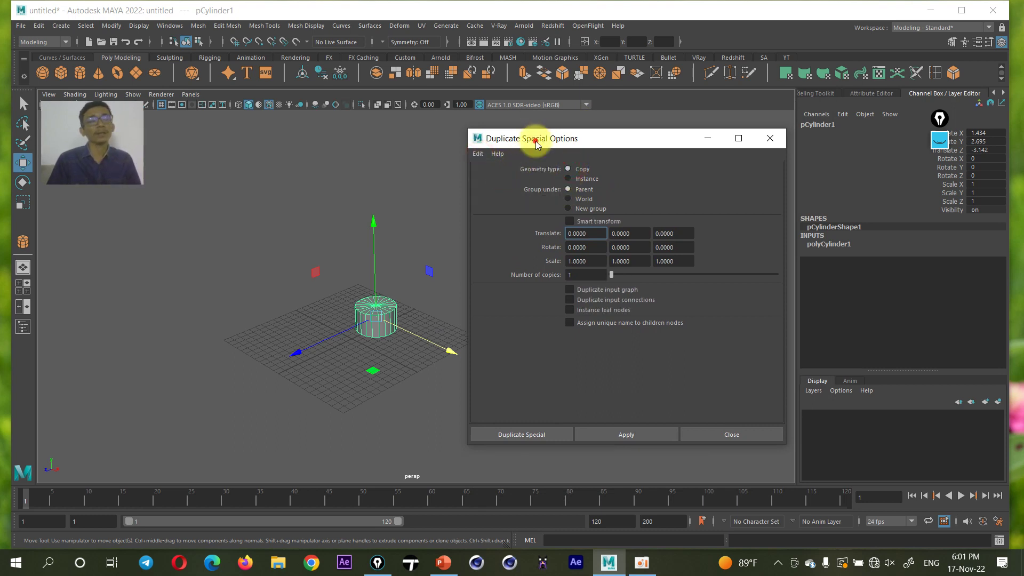
mouse_move(538, 144)
mouse_down()
mouse_move(535, 134)
mouse_move(572, 136)
mouse_up()
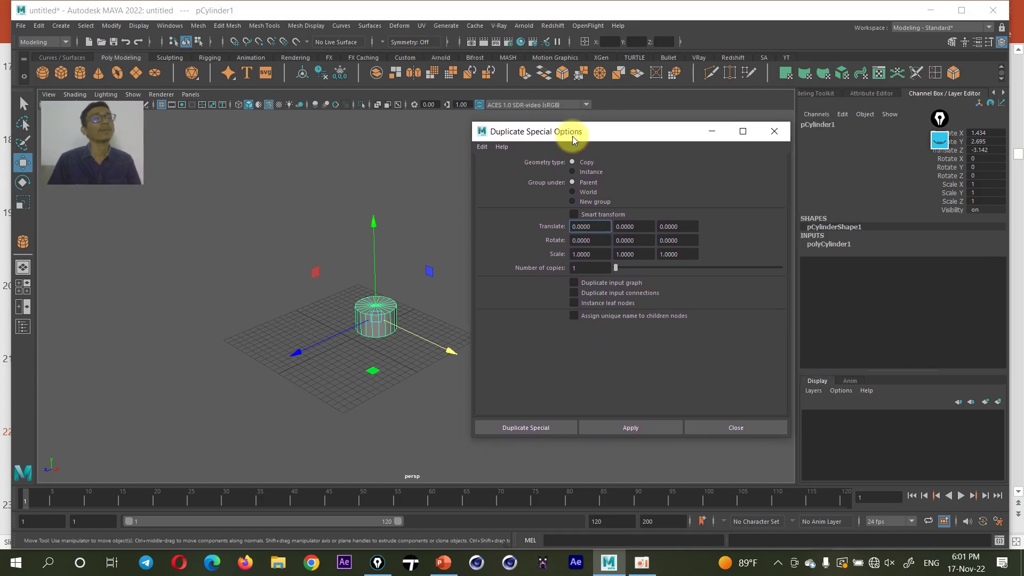
click(938, 140)
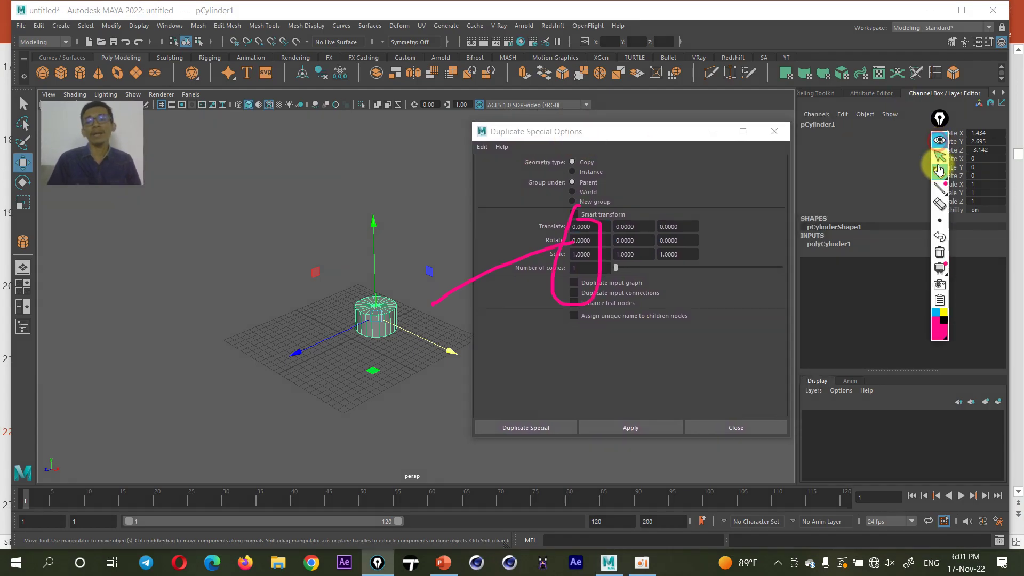
click(939, 252)
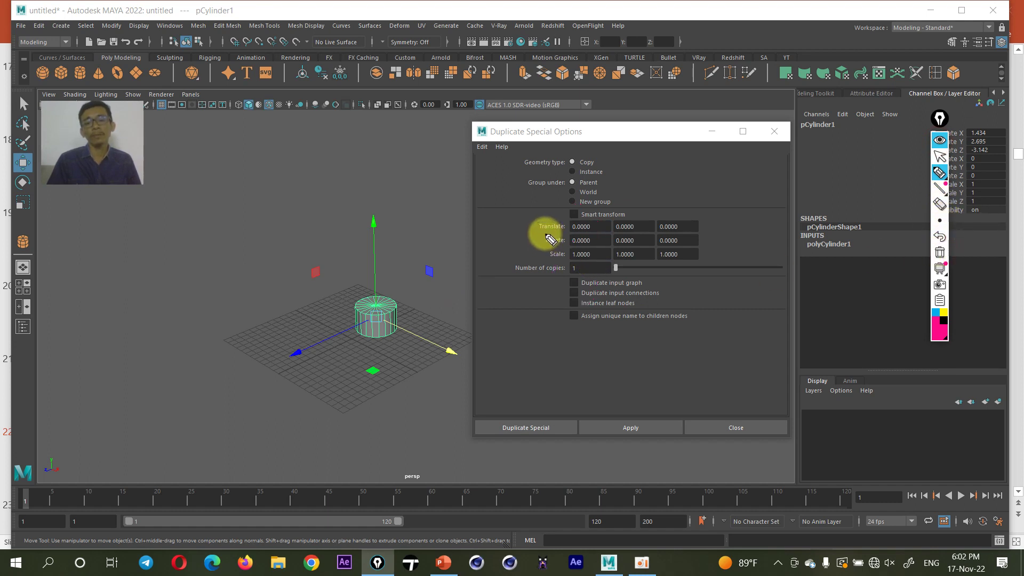
mouse_move(537, 232)
mouse_down()
mouse_move(566, 235)
mouse_move(555, 243)
mouse_move(568, 261)
mouse_up()
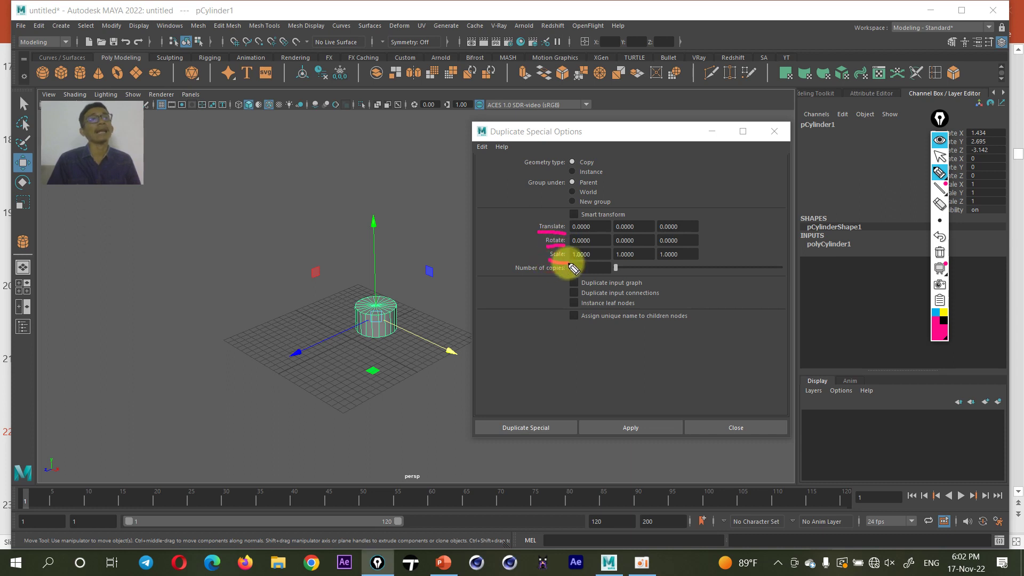
drag(536, 229, 497, 241)
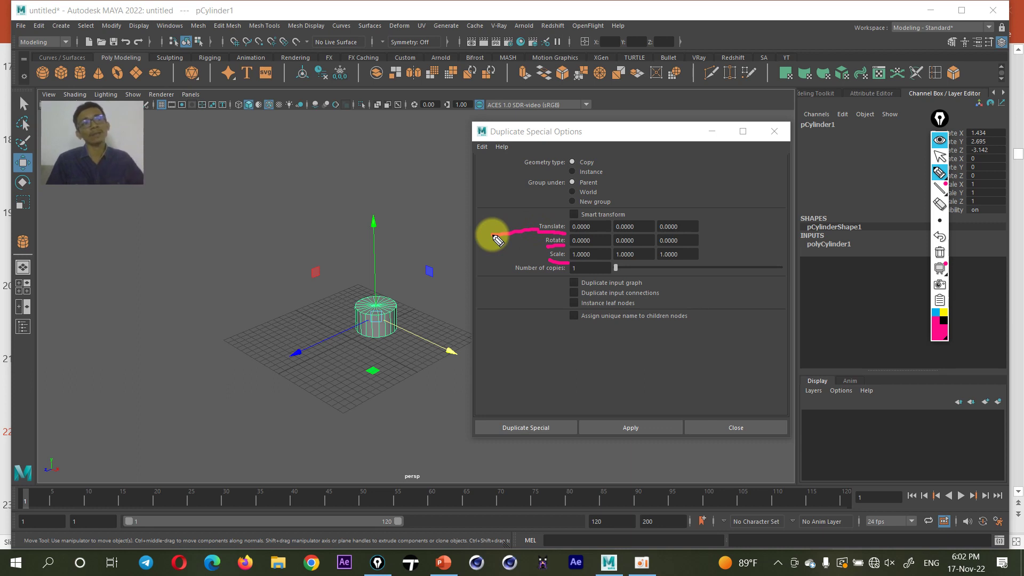
mouse_move(564, 245)
mouse_down()
mouse_move(512, 247)
mouse_move(487, 261)
mouse_up()
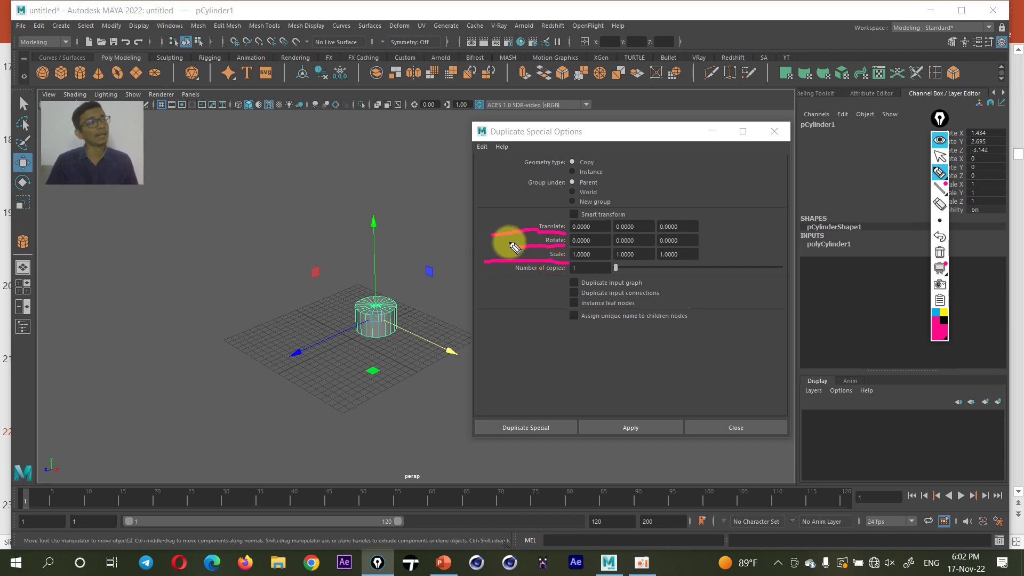
click(939, 253)
click(935, 312)
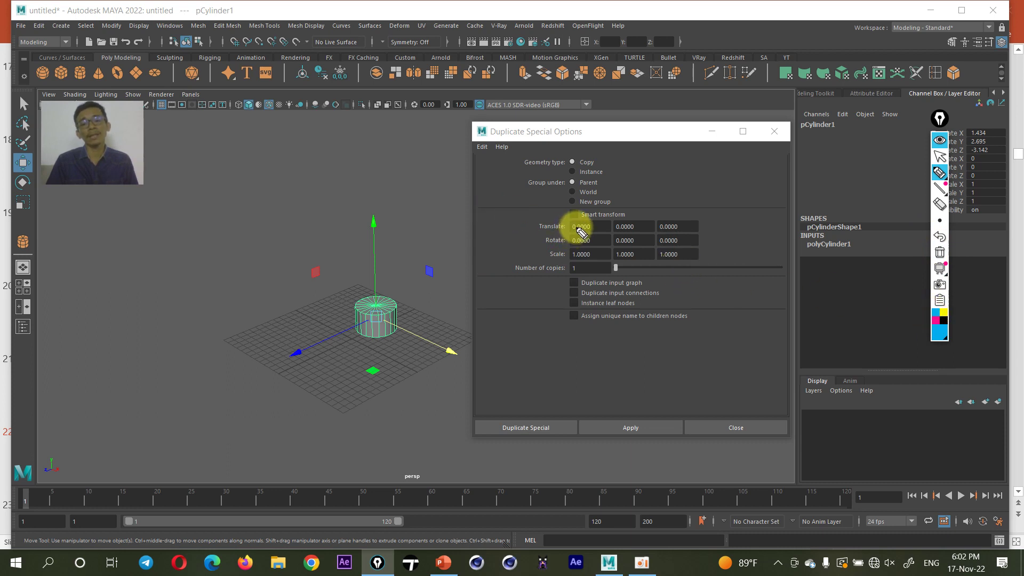
drag(581, 212, 592, 271)
drag(626, 214, 635, 282)
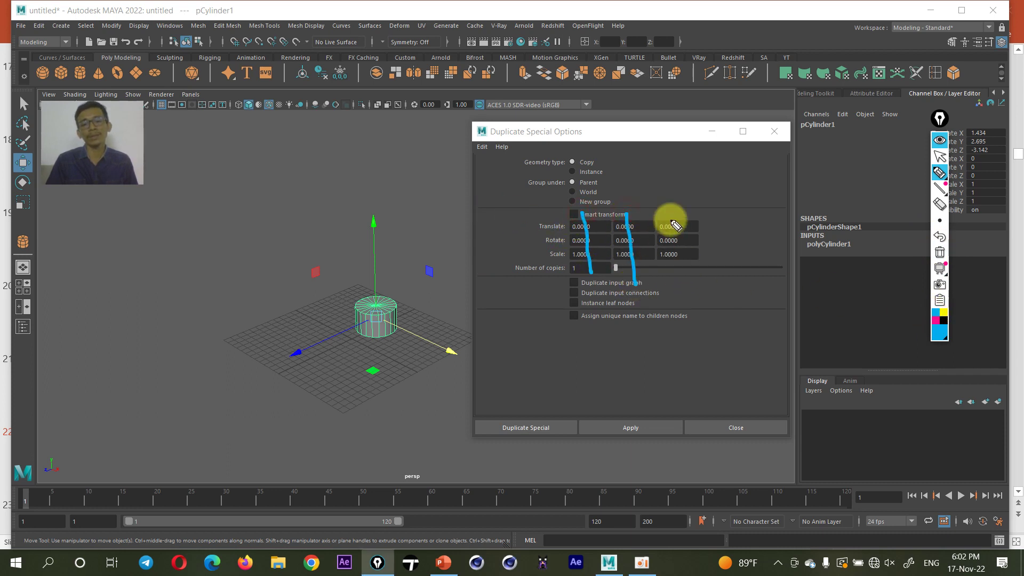
drag(670, 216, 680, 282)
mouse_move(570, 187)
mouse_down()
mouse_move(588, 201)
mouse_move(571, 202)
mouse_move(631, 181)
mouse_move(671, 213)
mouse_move(691, 212)
mouse_move(687, 185)
mouse_up()
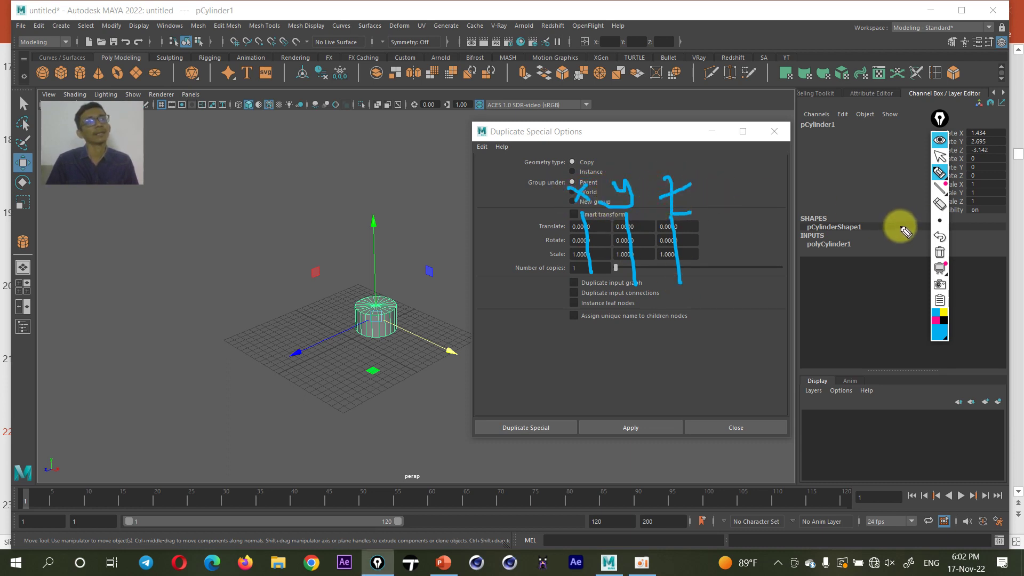
click(940, 141)
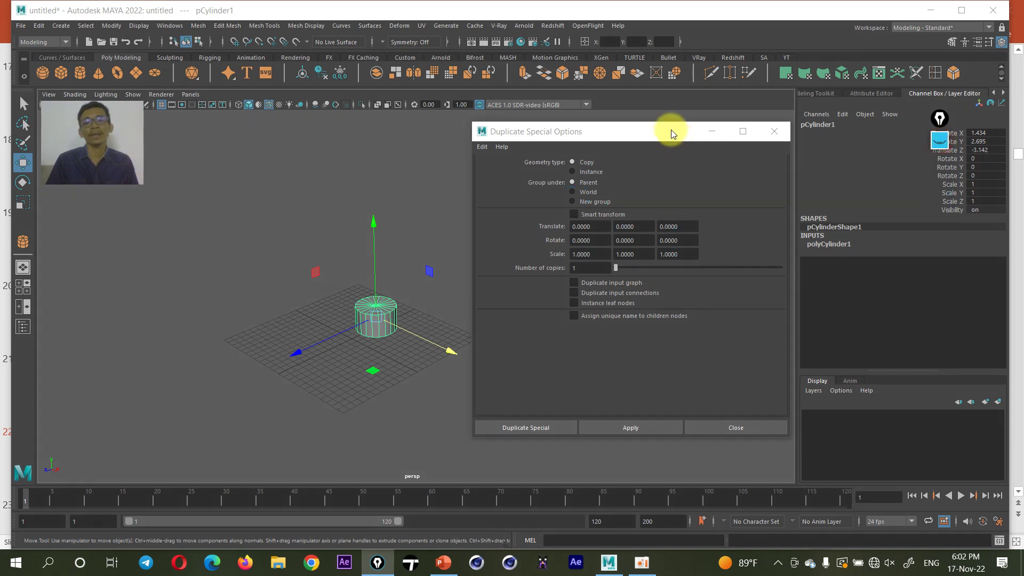
drag(671, 129, 683, 133)
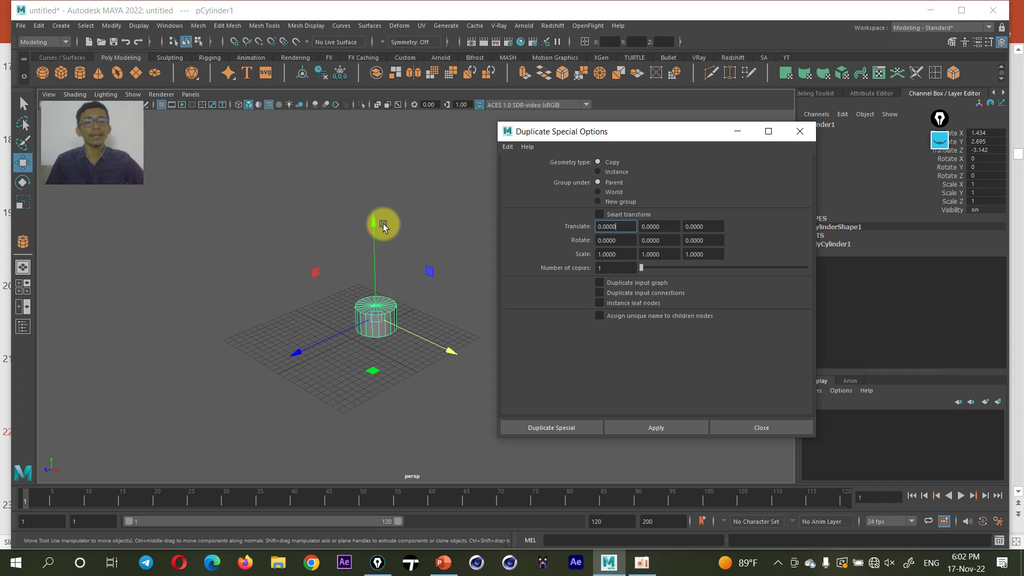
click(938, 139)
click(939, 252)
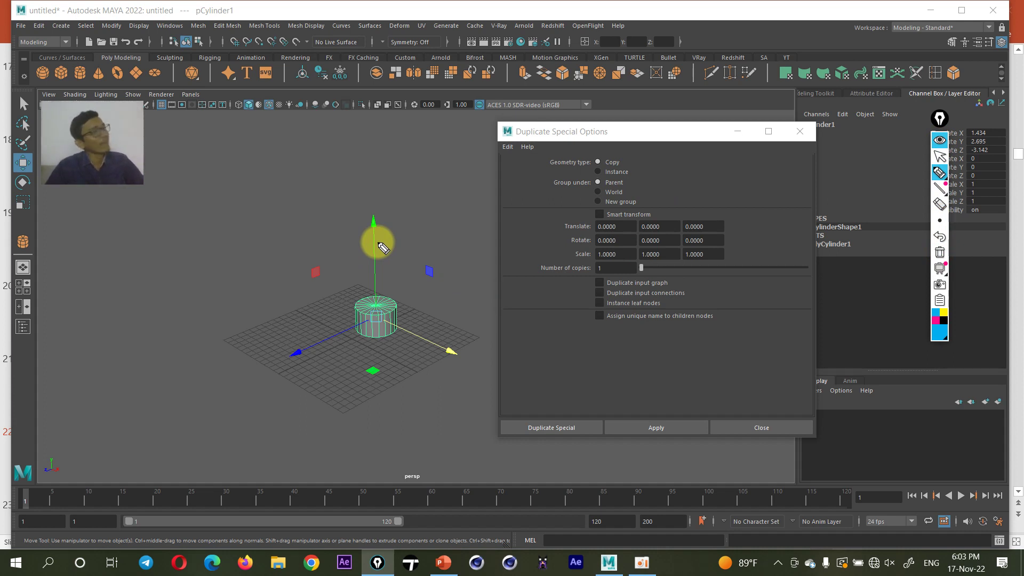
drag(380, 318, 451, 392)
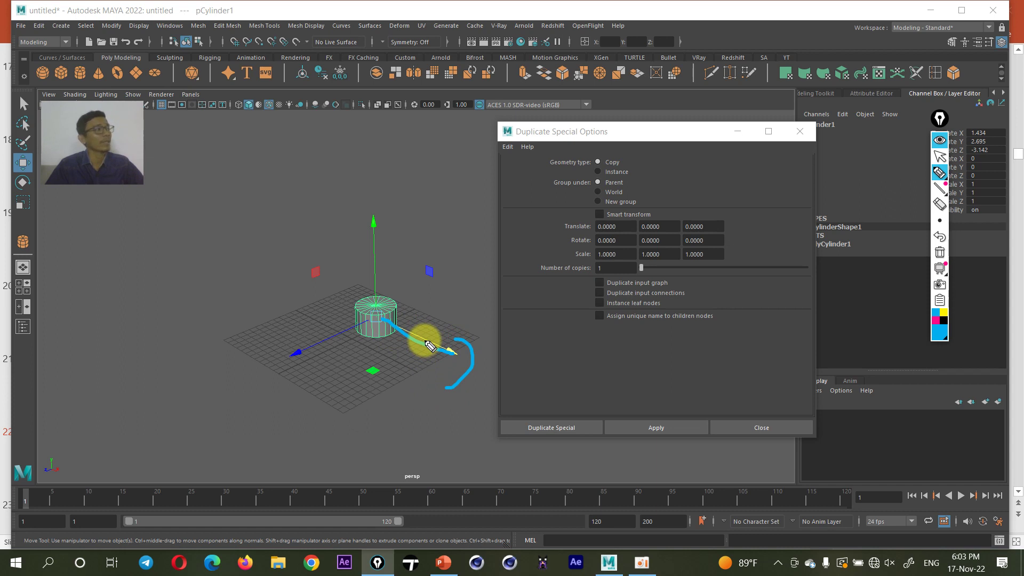
mouse_move(37, 445)
mouse_down()
mouse_move(26, 466)
mouse_move(46, 480)
mouse_move(86, 446)
mouse_move(23, 445)
mouse_move(57, 503)
mouse_up()
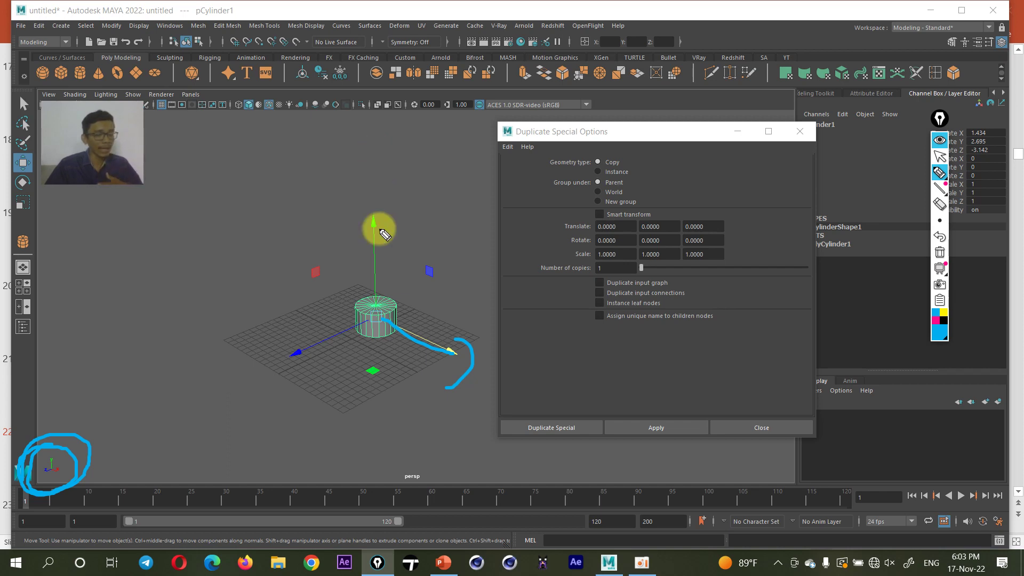
mouse_move(379, 290)
mouse_down()
mouse_move(354, 210)
mouse_move(372, 156)
mouse_move(398, 212)
mouse_up()
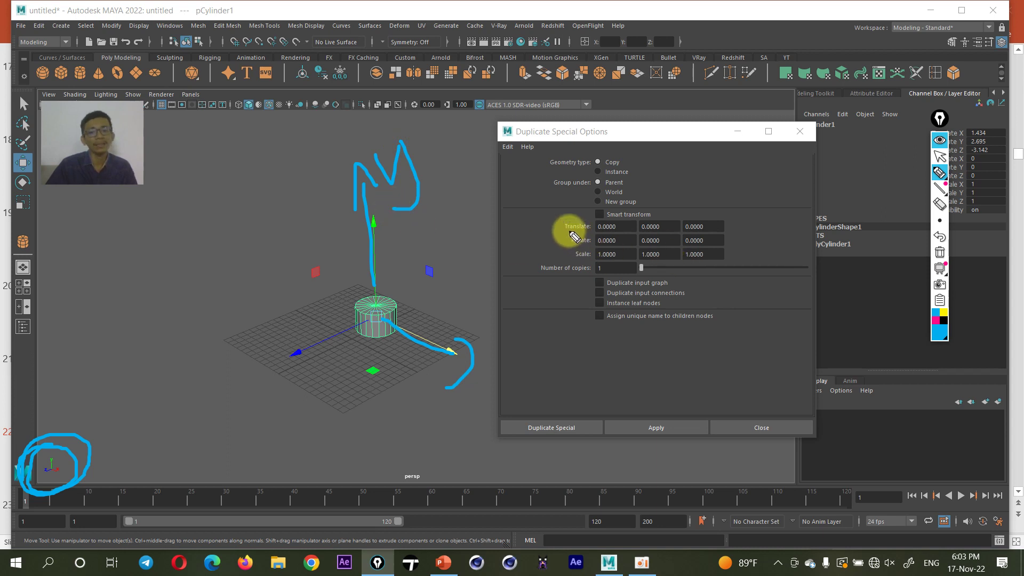
drag(561, 230, 629, 240)
Clear the annotations and make a trial duplicate of the cylinder 50 units higher
click(939, 139)
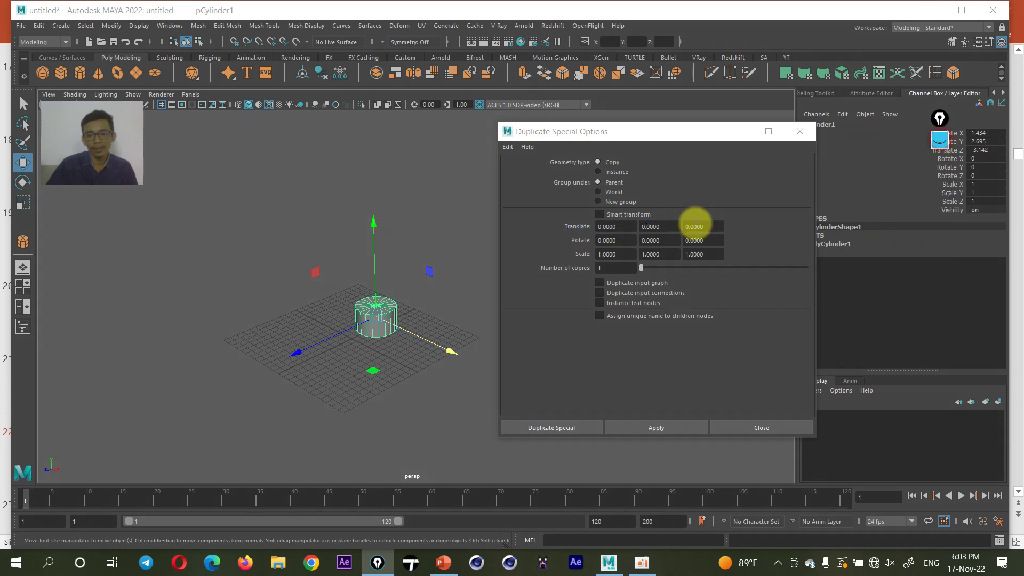
click(658, 226)
text(50)
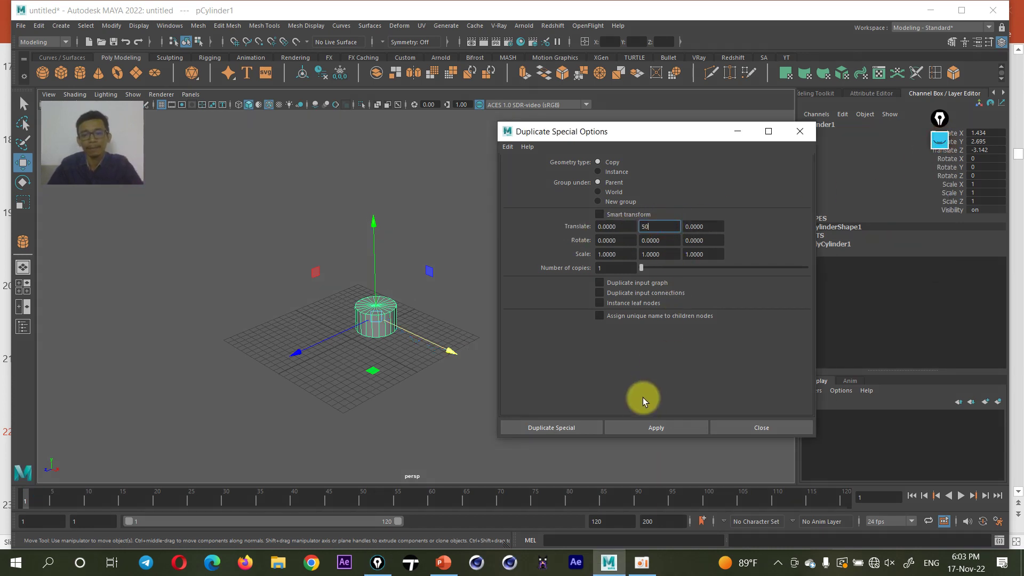
click(642, 431)
scroll(382, 343, down, 5)
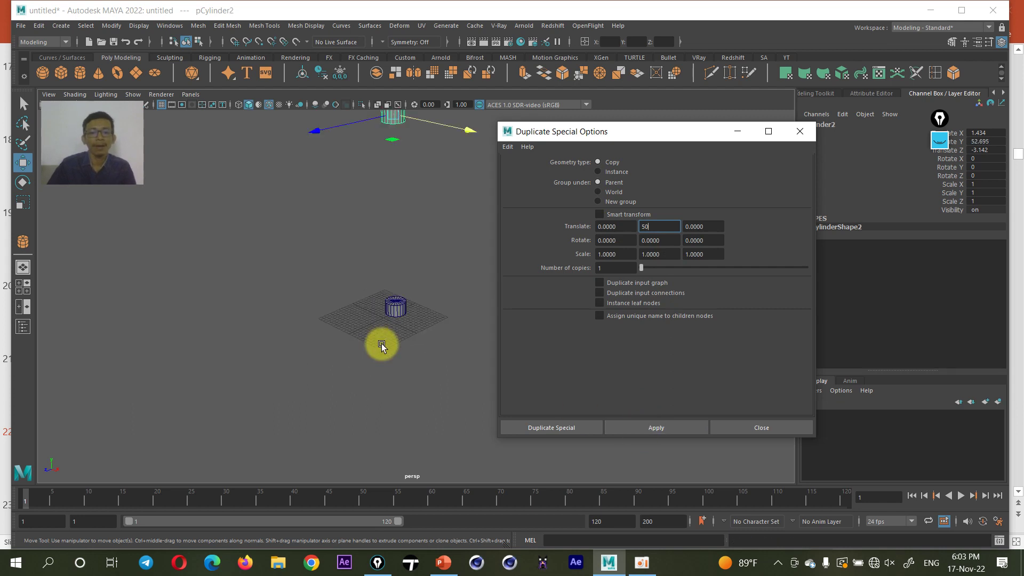
scroll(392, 338, down, 2)
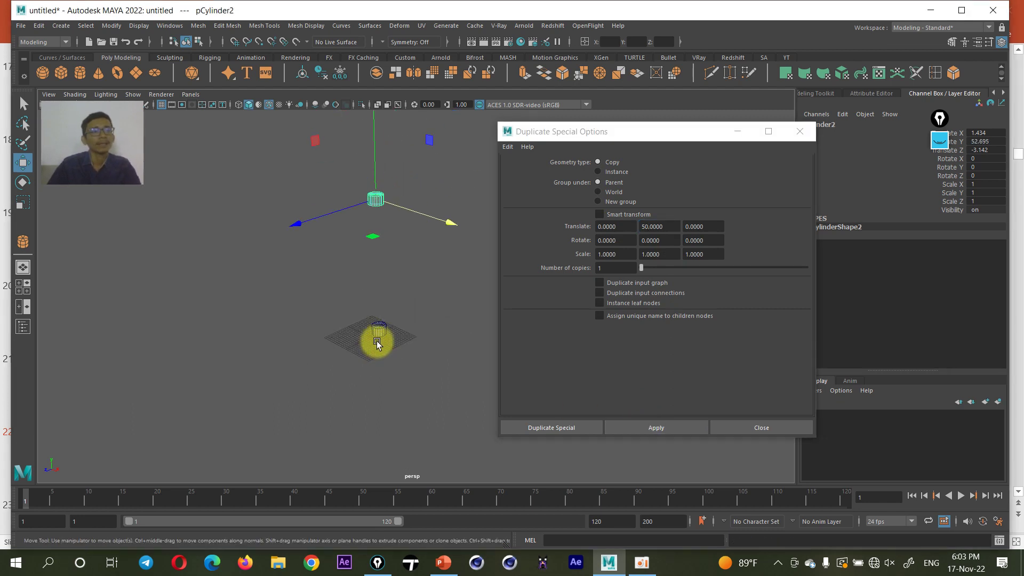
click(376, 246)
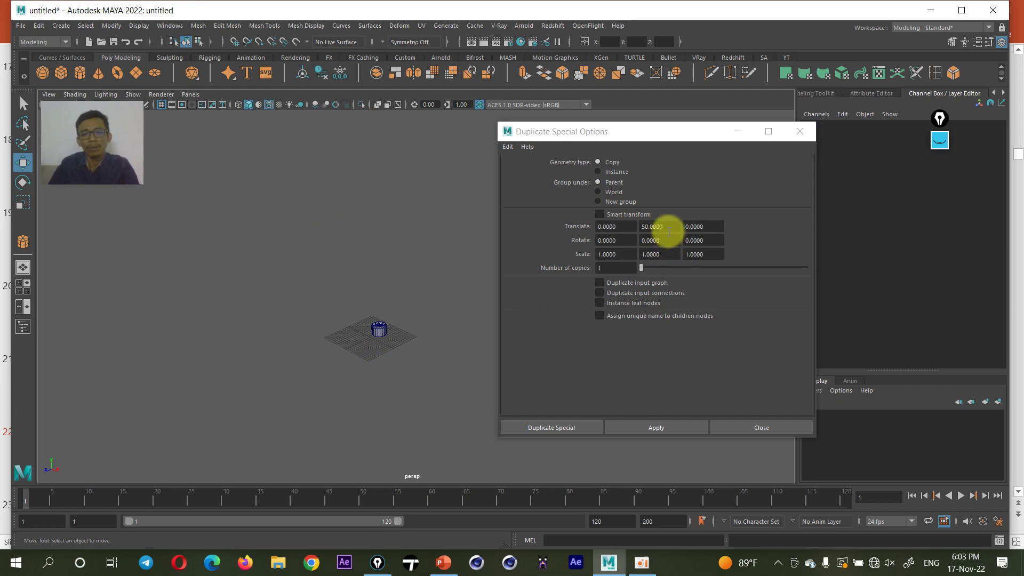
Set the Y translate offset to 10 and stack several copies upward from the original
double_click(661, 227)
text(1)
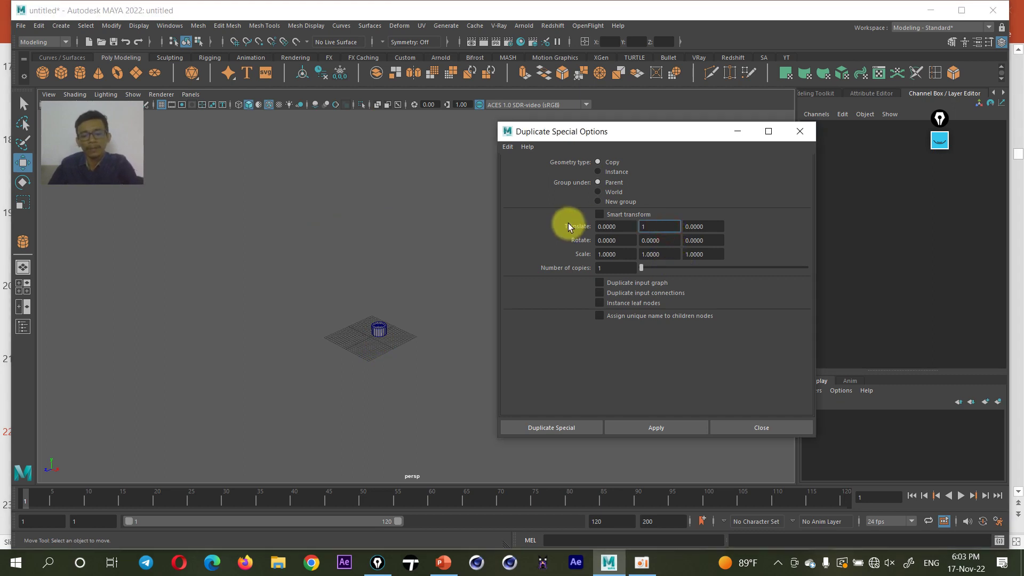
text(0)
key(Return)
click(386, 337)
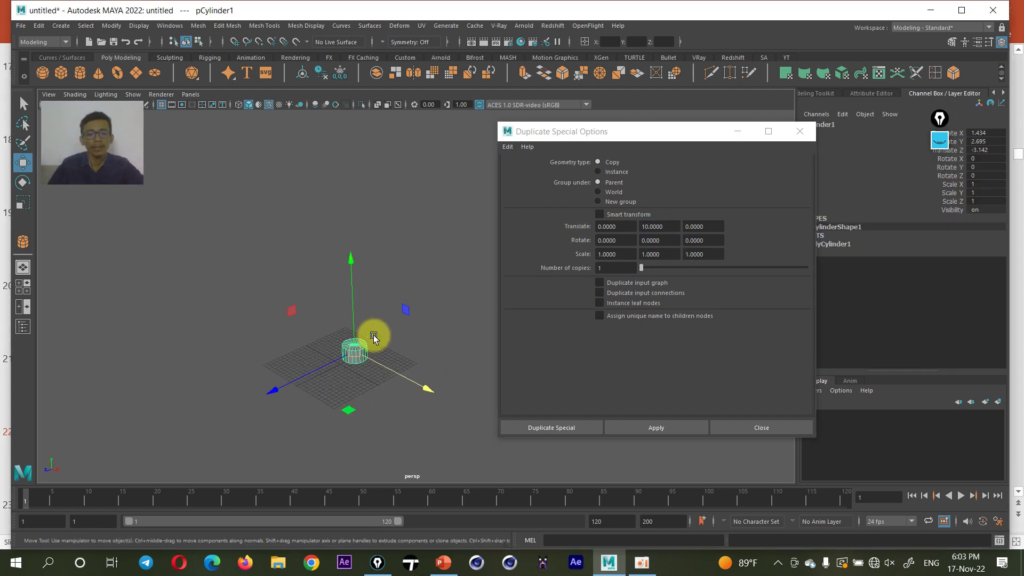
click(635, 425)
scroll(384, 347, up, 2)
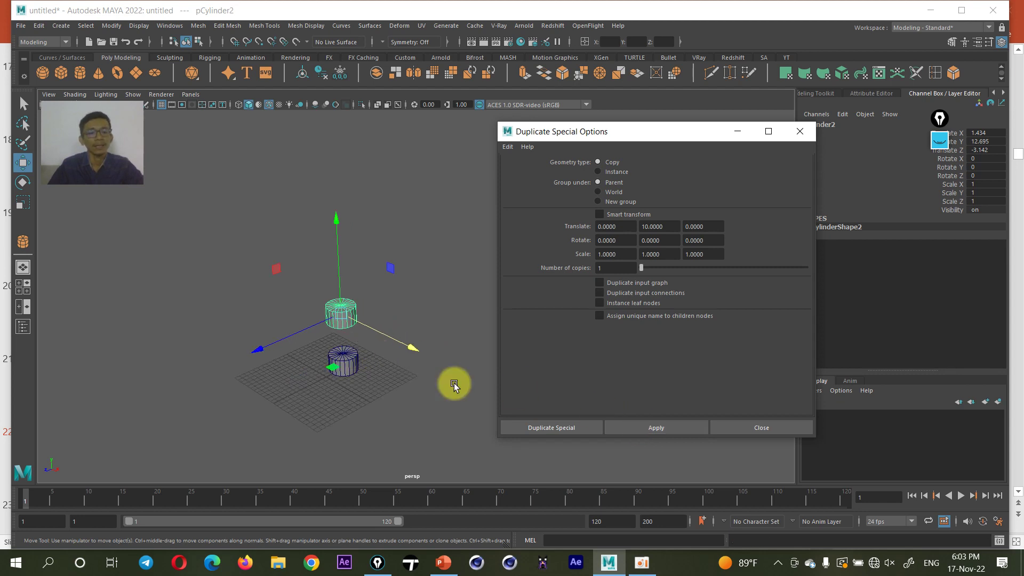
click(669, 427)
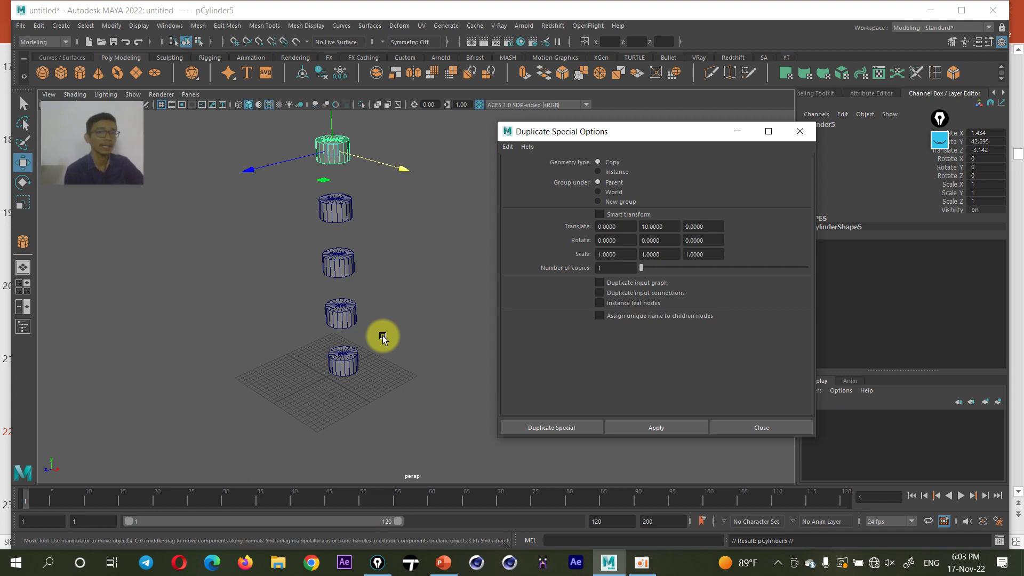
Delete all the upper copied cylinders, leaving only the original selected
alt+drag(382, 334, 383, 332)
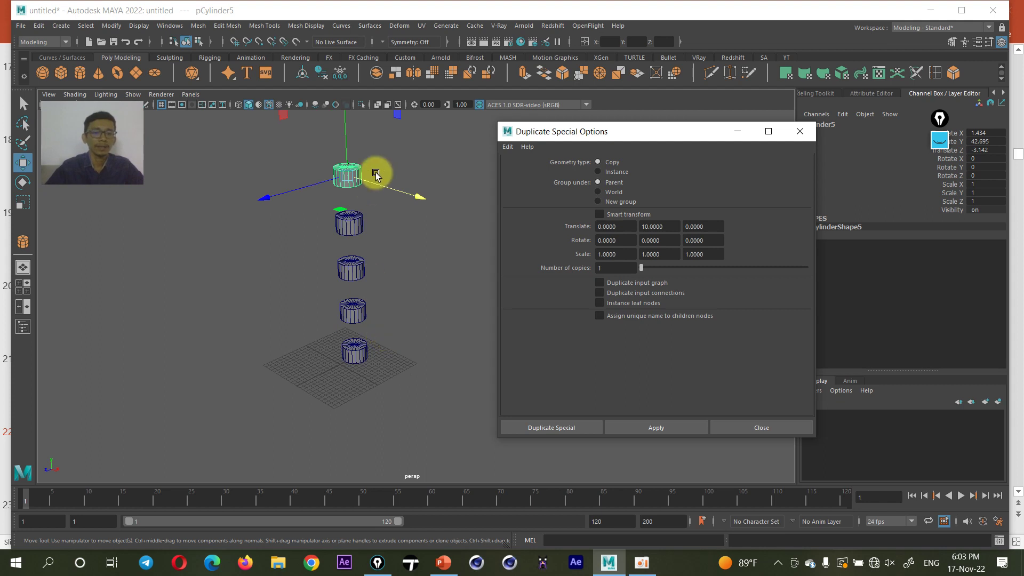
drag(386, 150, 318, 311)
key(Delete)
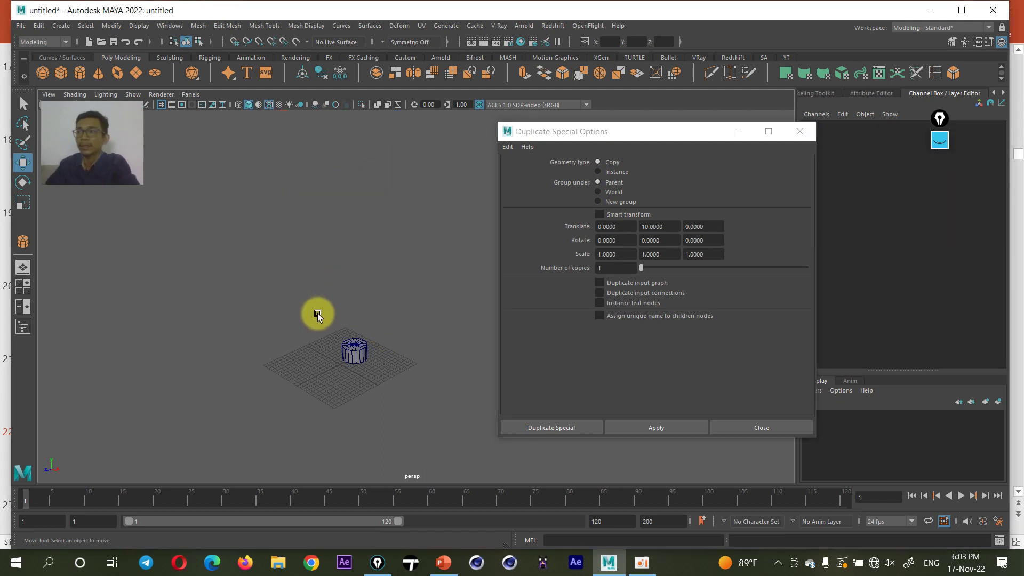
click(354, 350)
scroll(353, 349, up, 2)
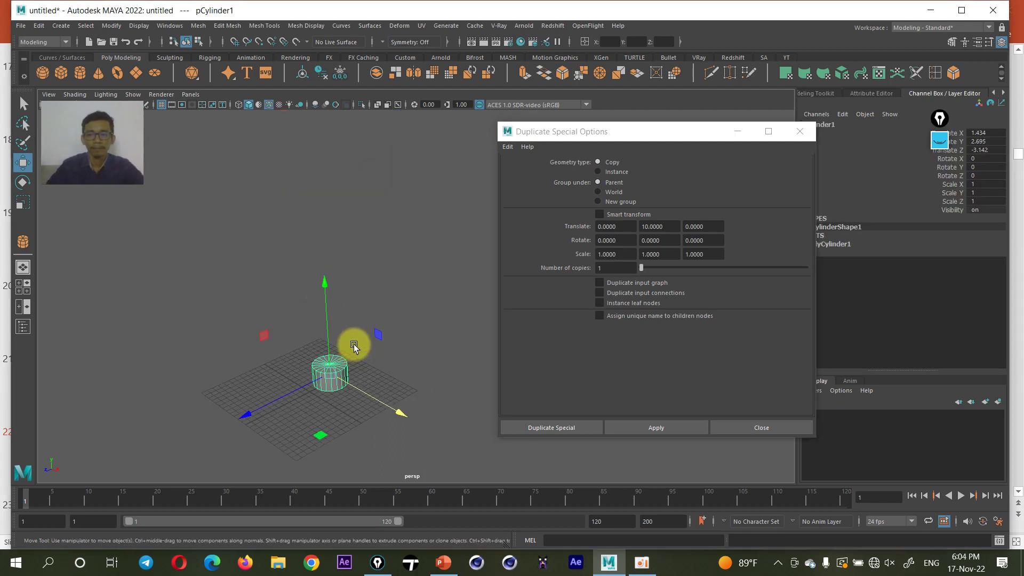
alt+middle_drag(356, 347, 354, 304)
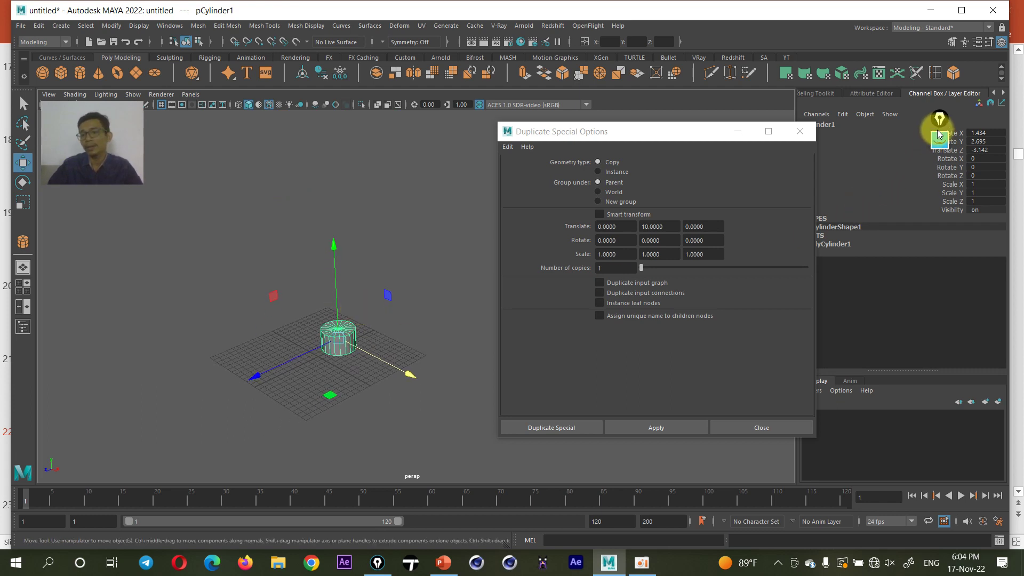
mouse_move(940, 118)
mouse_down()
mouse_move(499, 182)
mouse_move(438, 155)
mouse_up()
click(981, 132)
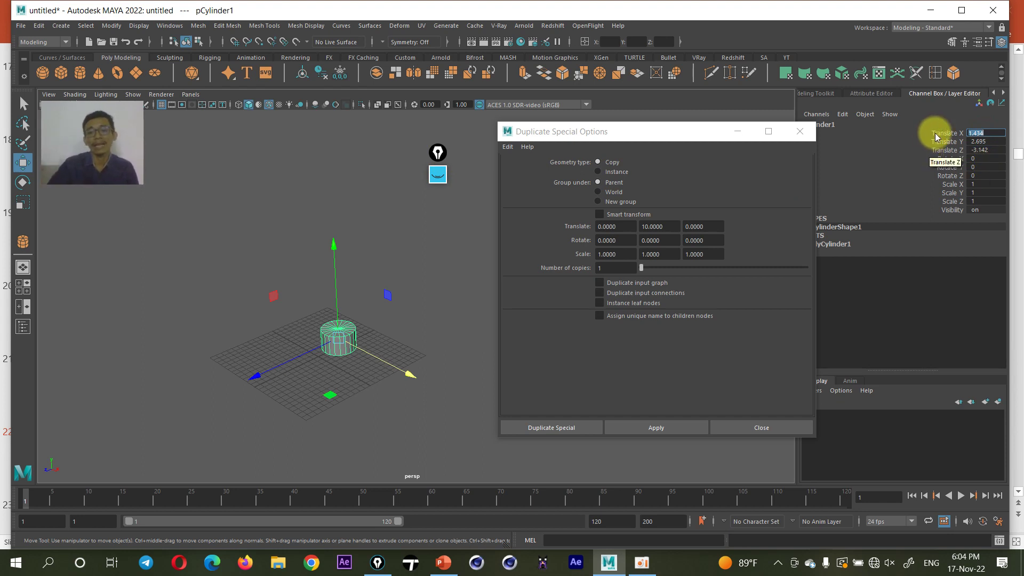
drag(719, 136, 693, 131)
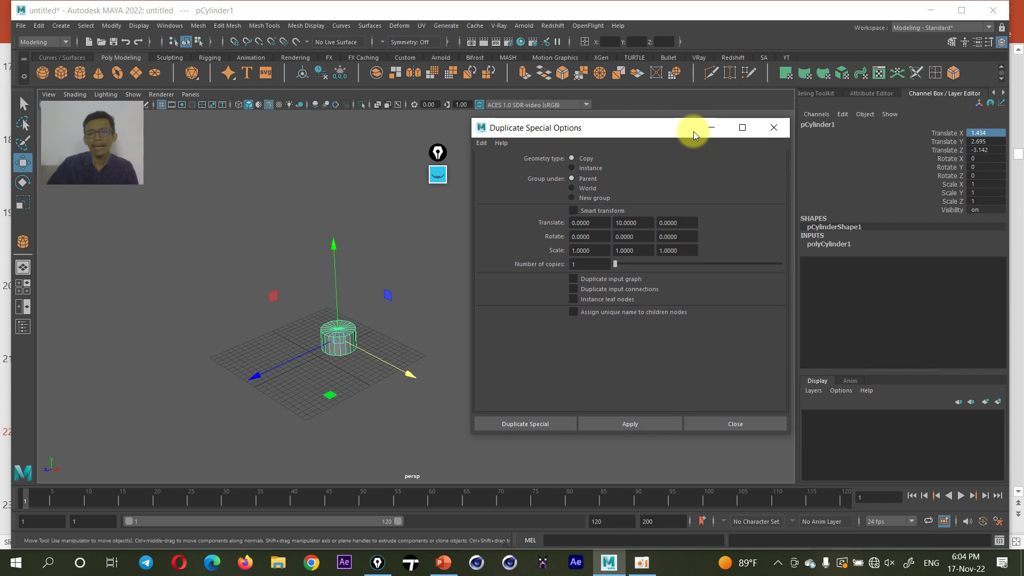
click(437, 152)
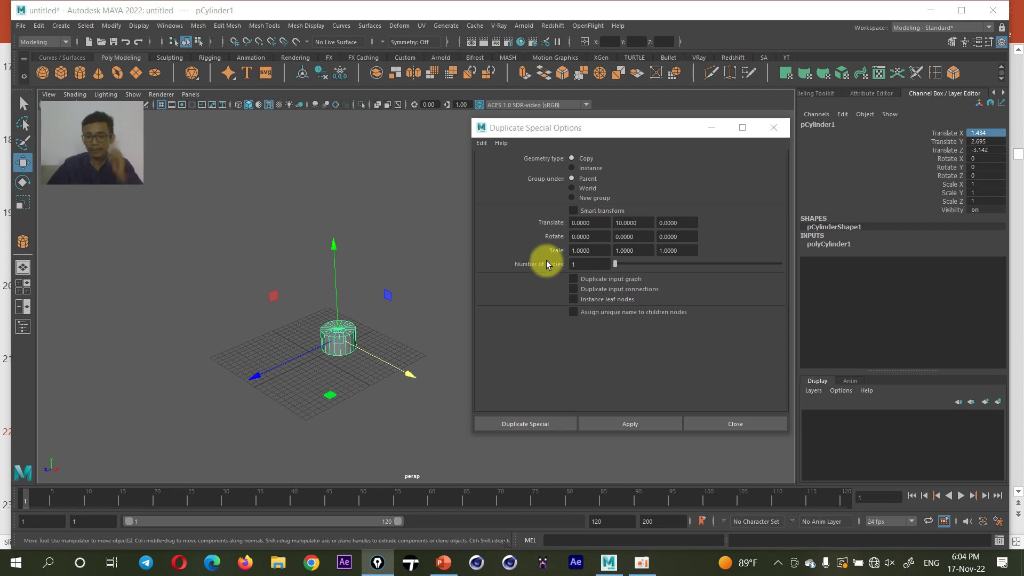
drag(627, 132, 620, 137)
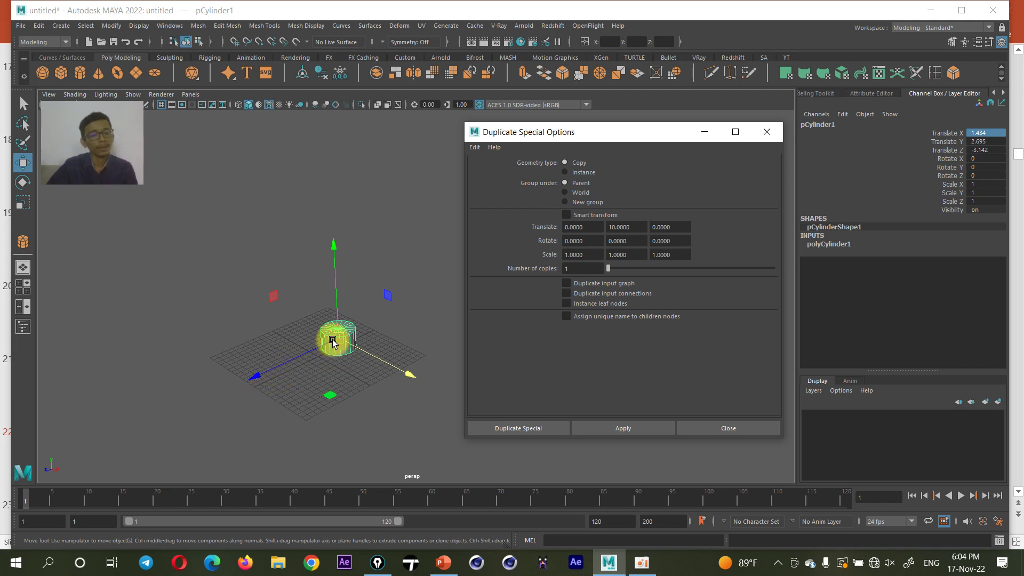
Toggle the viewport grid off and back on
scroll(341, 388, up, 2)
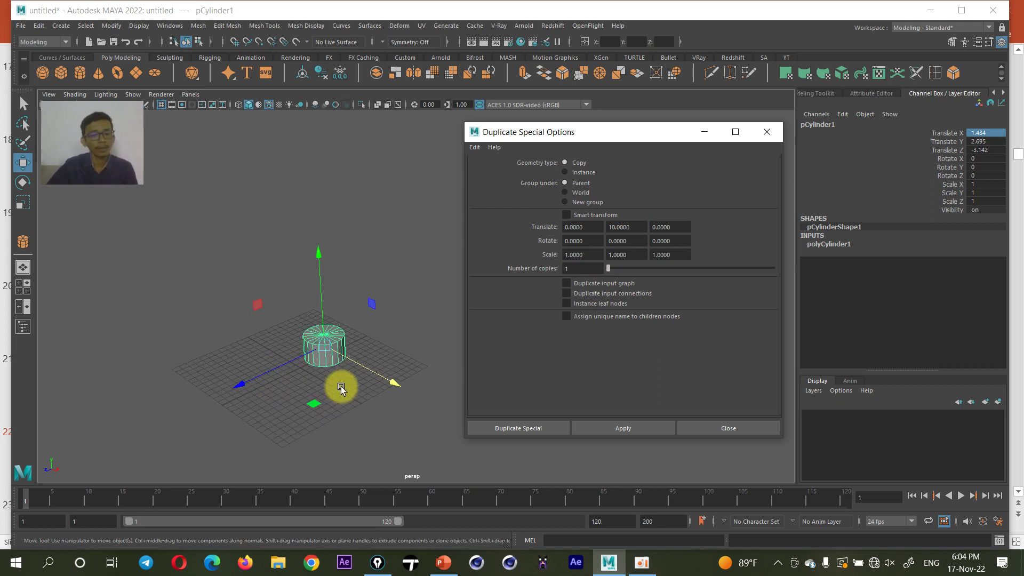
click(165, 107)
click(165, 107)
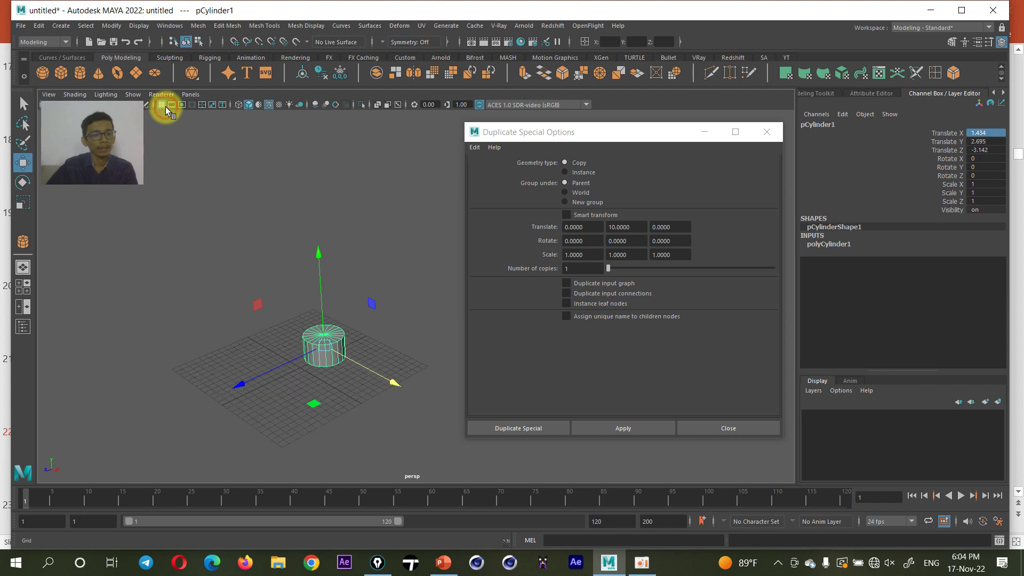
click(165, 106)
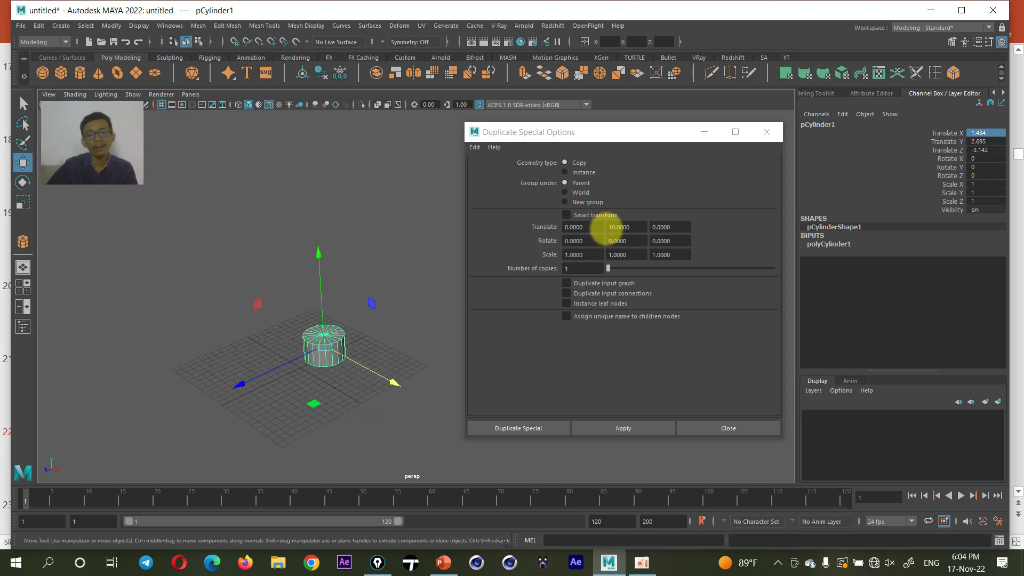
Duplicate the cylinder with a Y offset of -10, then delete that lower copy
click(608, 227)
text(-)
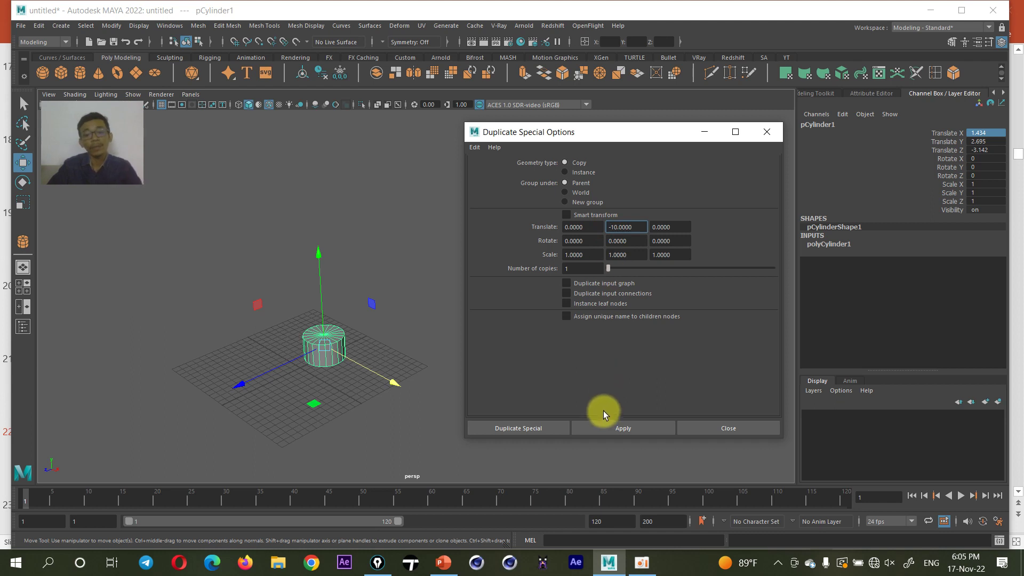
click(609, 427)
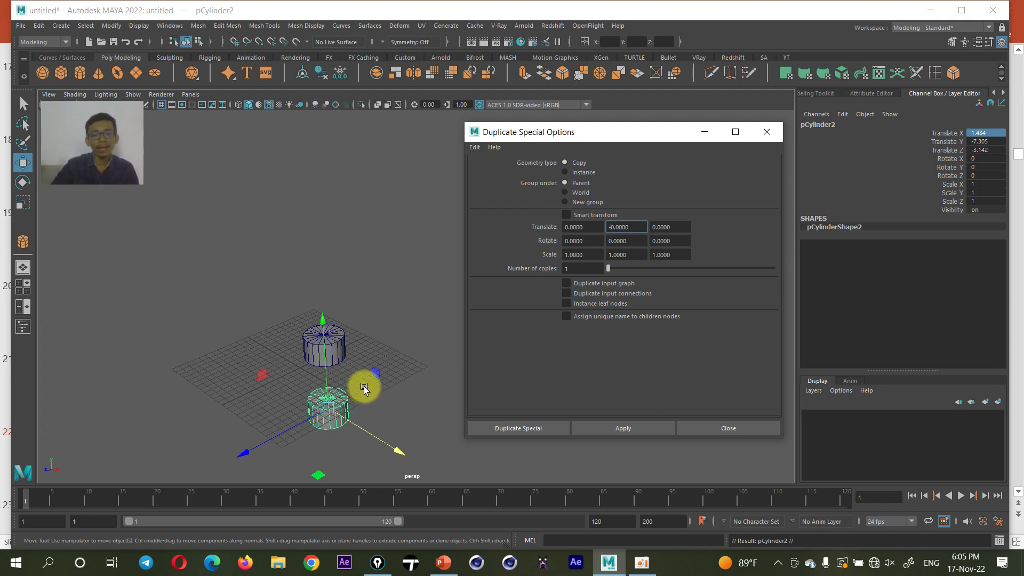
click(343, 348)
click(341, 399)
key(Delete)
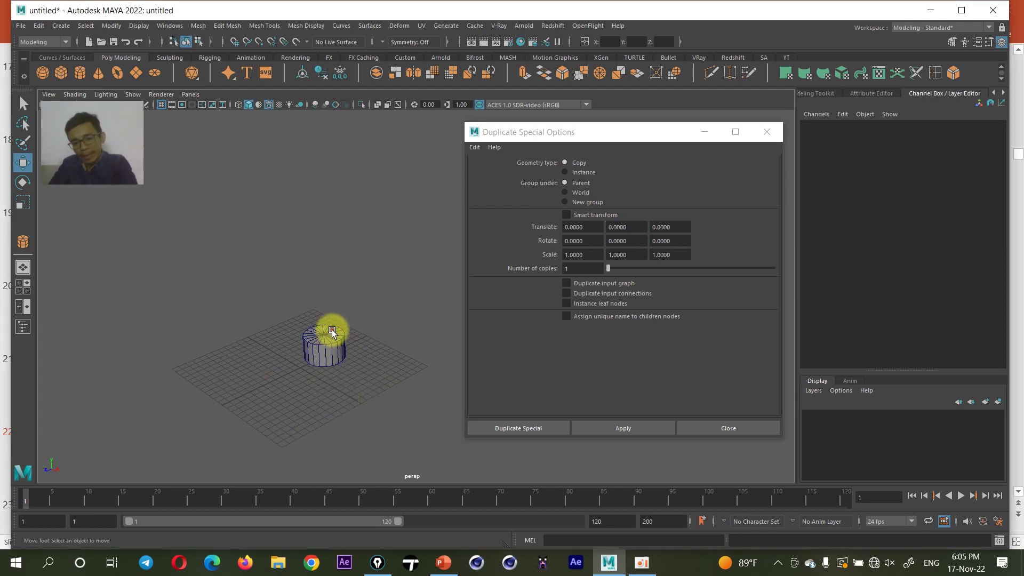
click(334, 348)
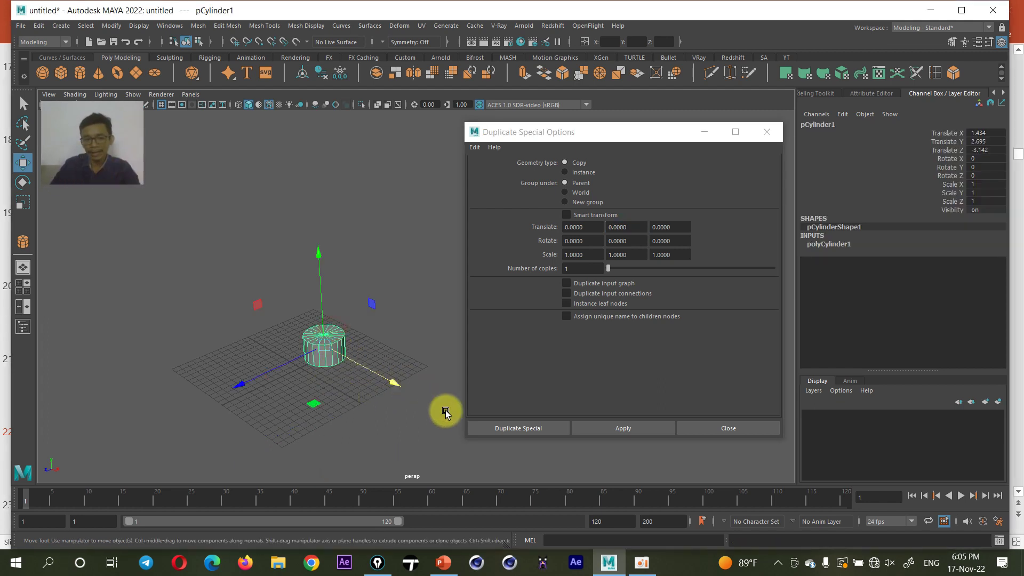
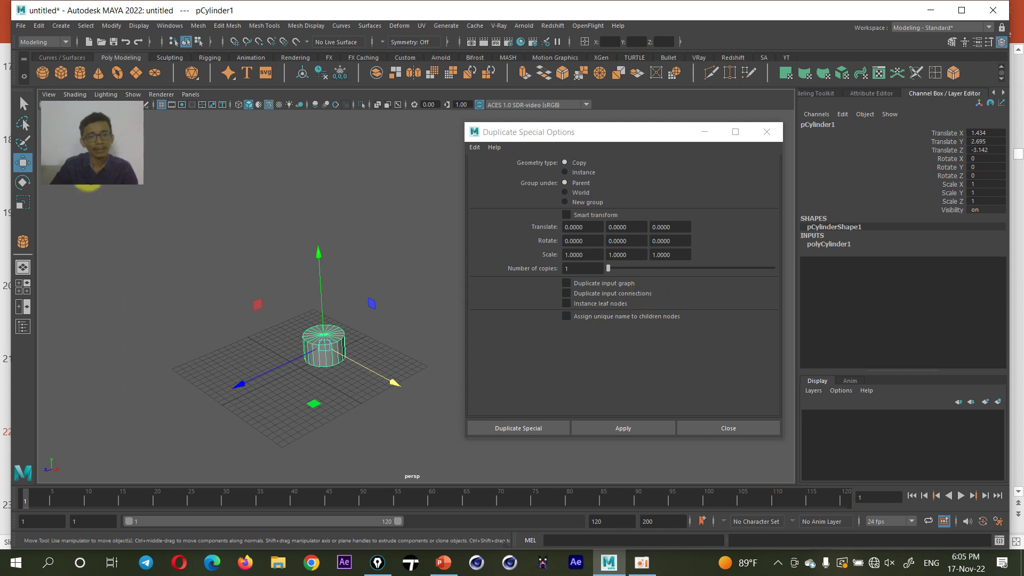
Annotate the screen to highlight the Z offset value and the copy direction along Z
click(377, 562)
click(59, 261)
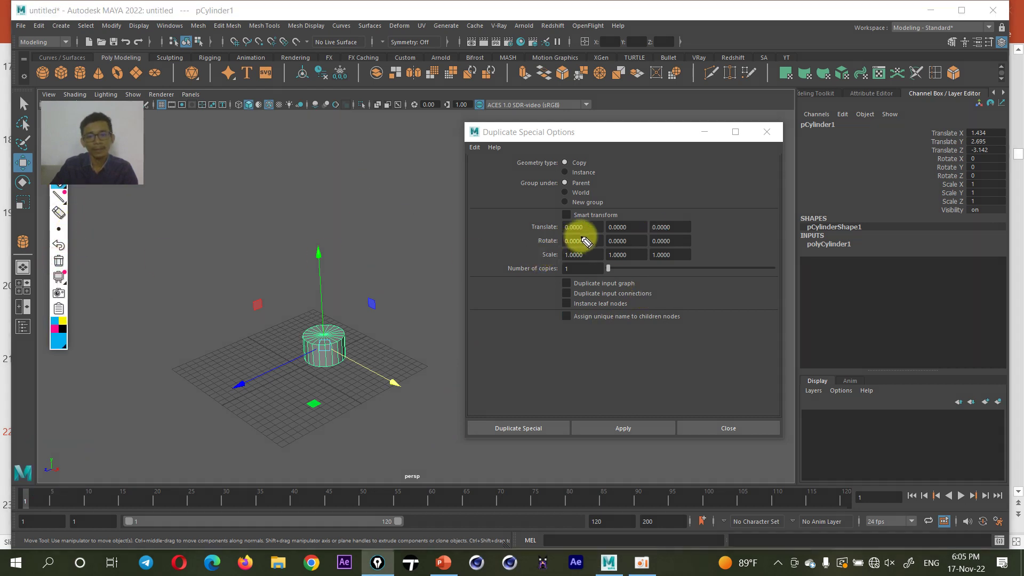
mouse_move(574, 226)
mouse_down()
mouse_move(573, 216)
mouse_move(669, 227)
mouse_up()
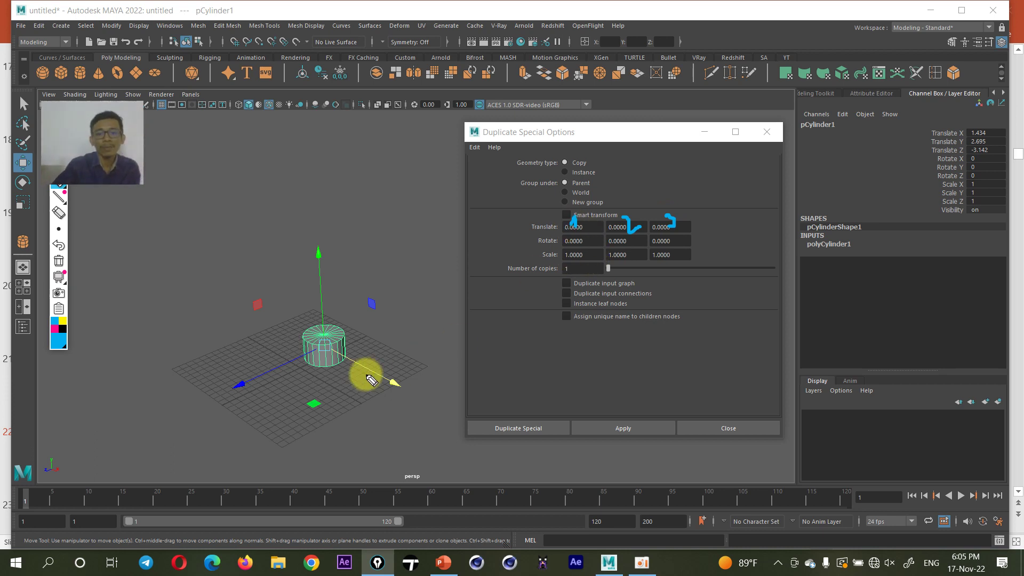
mouse_move(319, 350)
mouse_down()
mouse_move(480, 416)
mouse_move(456, 447)
mouse_up()
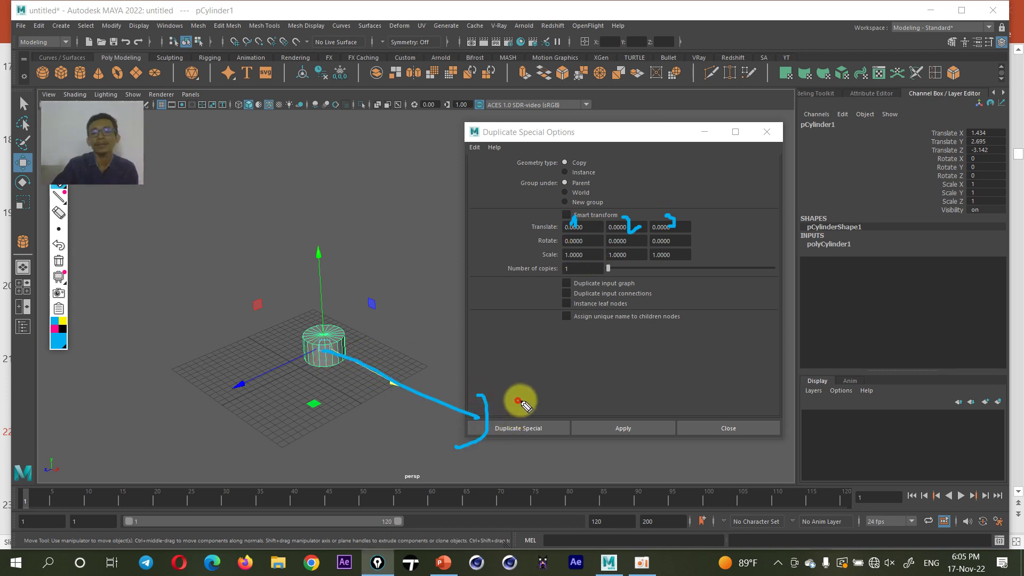
mouse_move(517, 400)
mouse_down()
mouse_move(594, 419)
mouse_move(562, 445)
mouse_up()
mouse_move(277, 315)
mouse_down()
mouse_move(189, 269)
mouse_move(201, 296)
mouse_move(277, 286)
mouse_up()
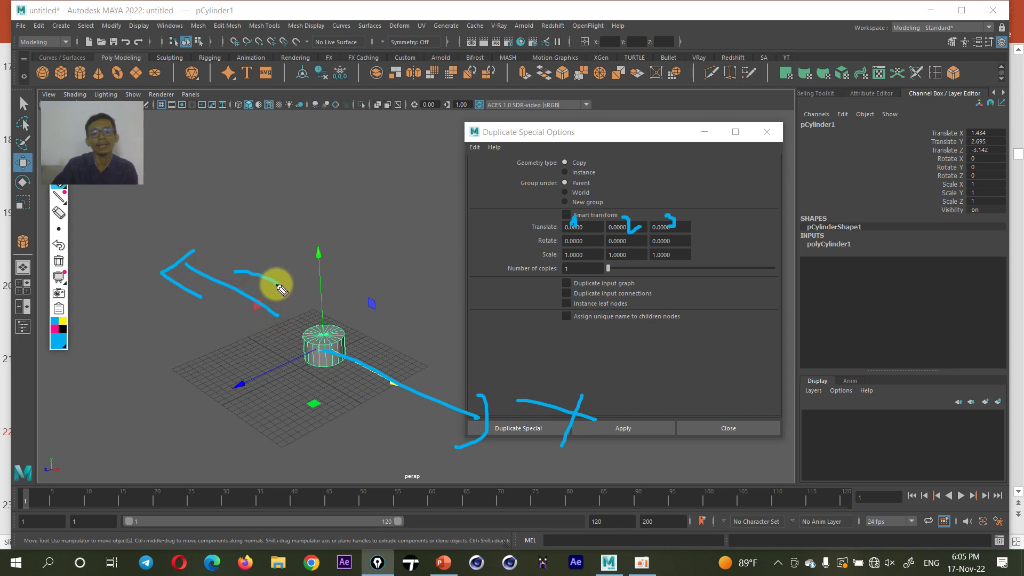
click(56, 333)
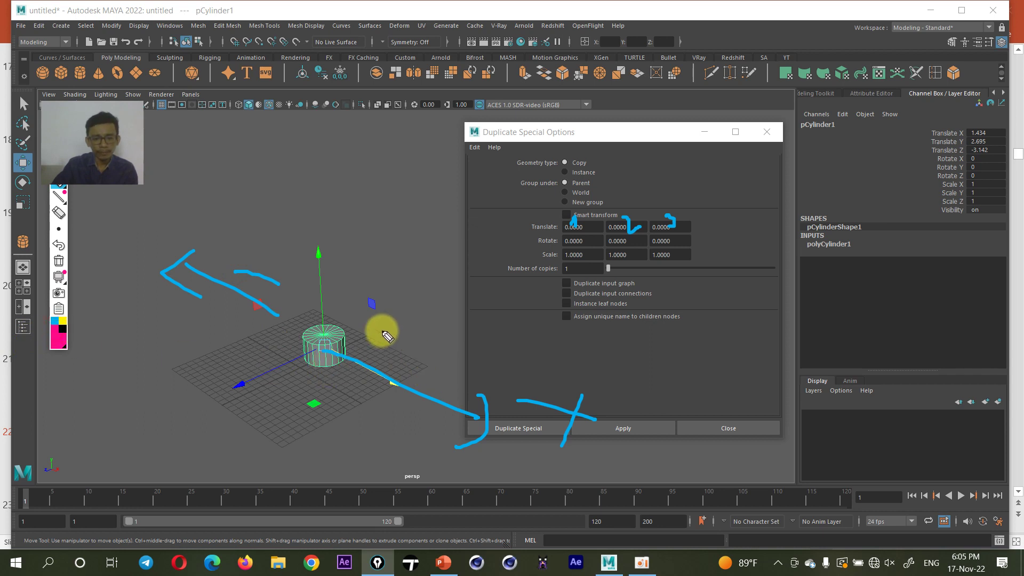
drag(397, 302, 120, 434)
mouse_move(139, 390)
mouse_down()
mouse_move(85, 431)
mouse_move(196, 491)
mouse_up()
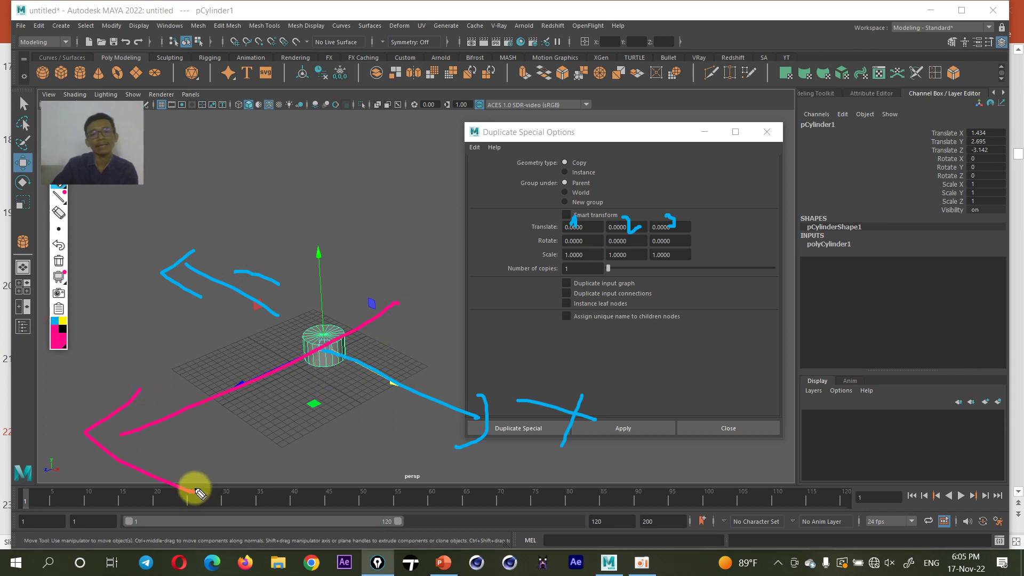
mouse_move(662, 210)
mouse_down()
mouse_move(658, 235)
mouse_move(673, 211)
mouse_up()
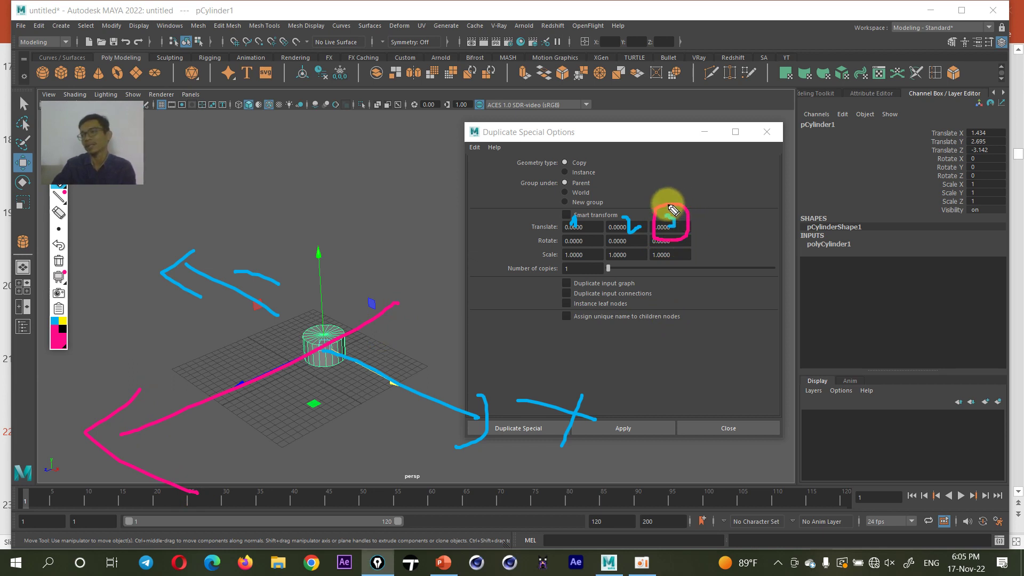
click(58, 193)
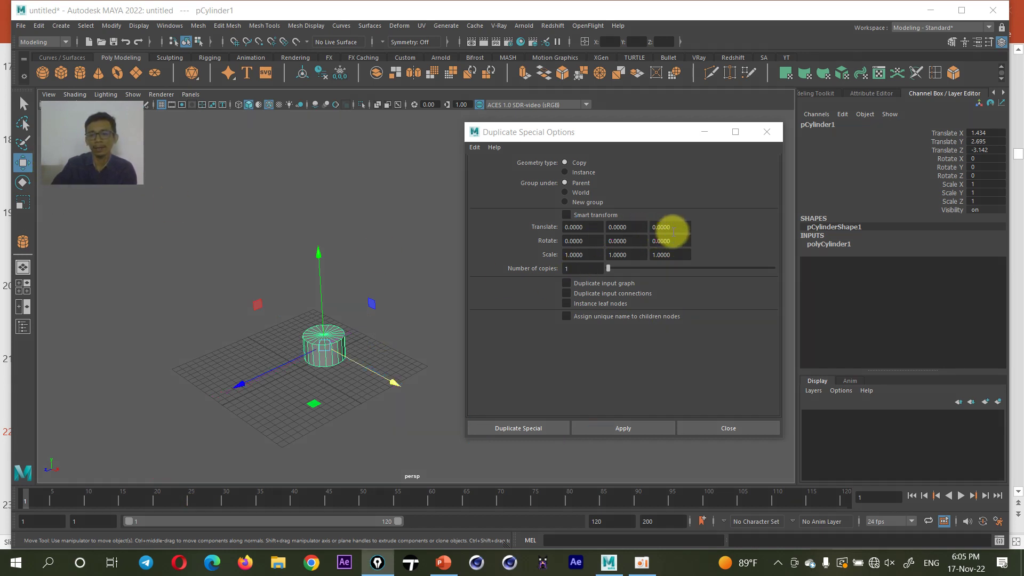
Set the Duplicate Special Z offset to 20, test a single copy, then delete it
click(672, 229)
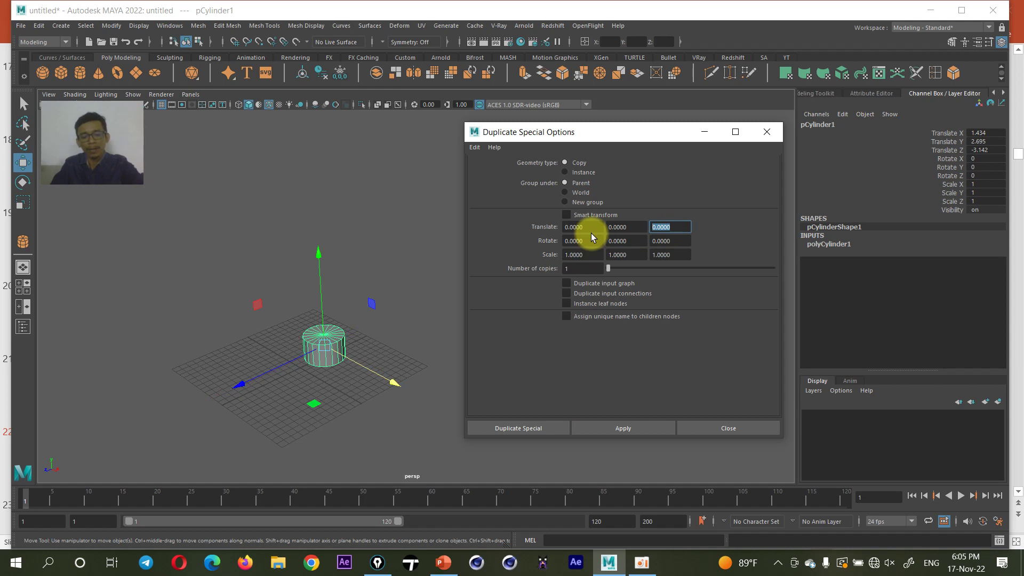
text(20)
click(626, 422)
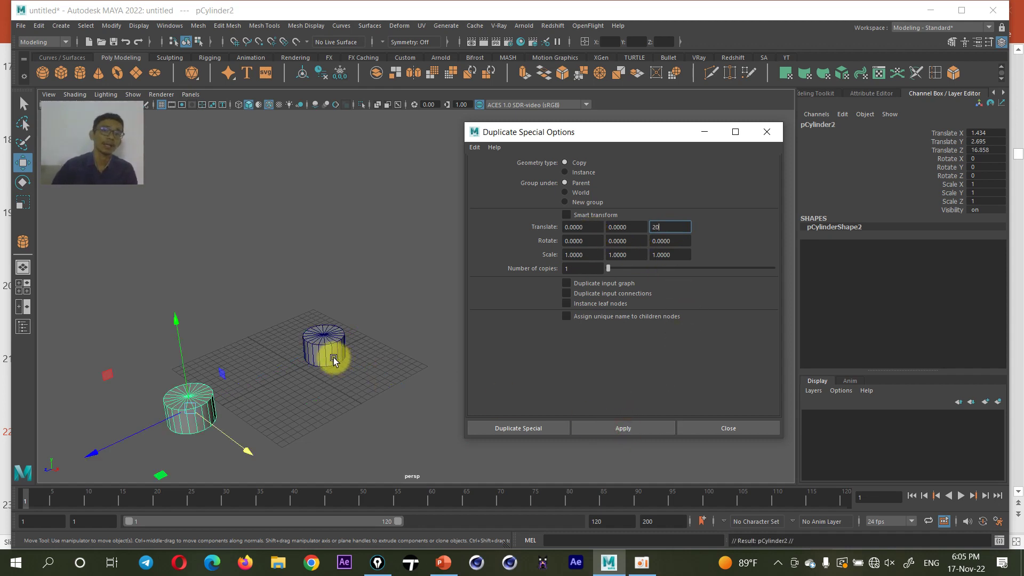
alt+right_drag(324, 354, 307, 335)
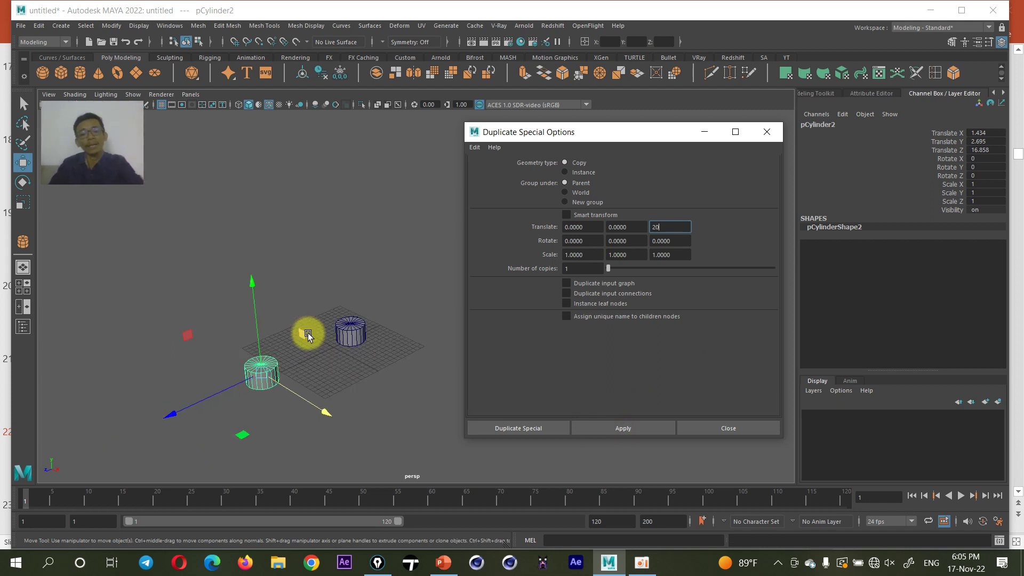
alt+drag(316, 379, 245, 371)
click(245, 371)
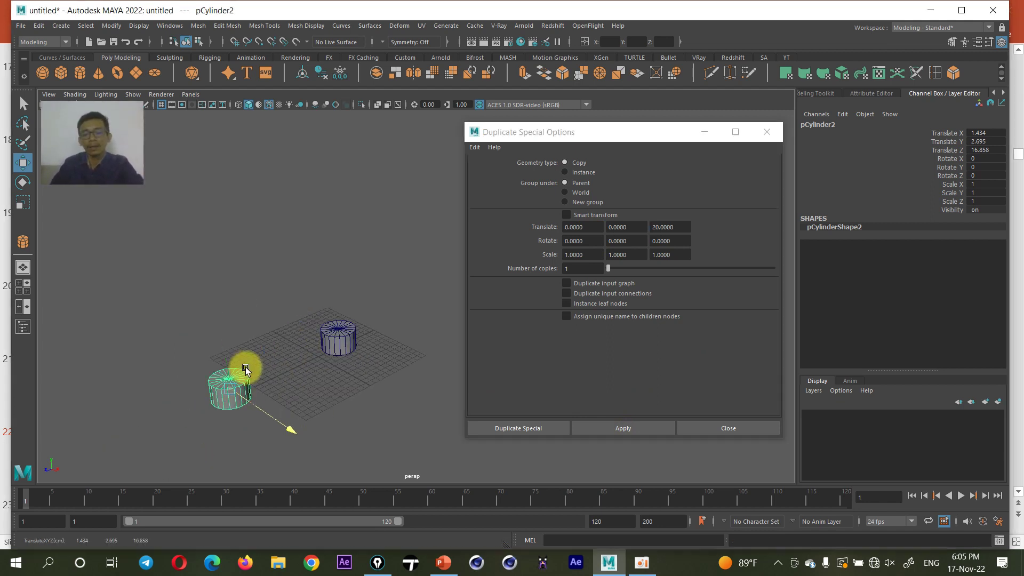
key(Delete)
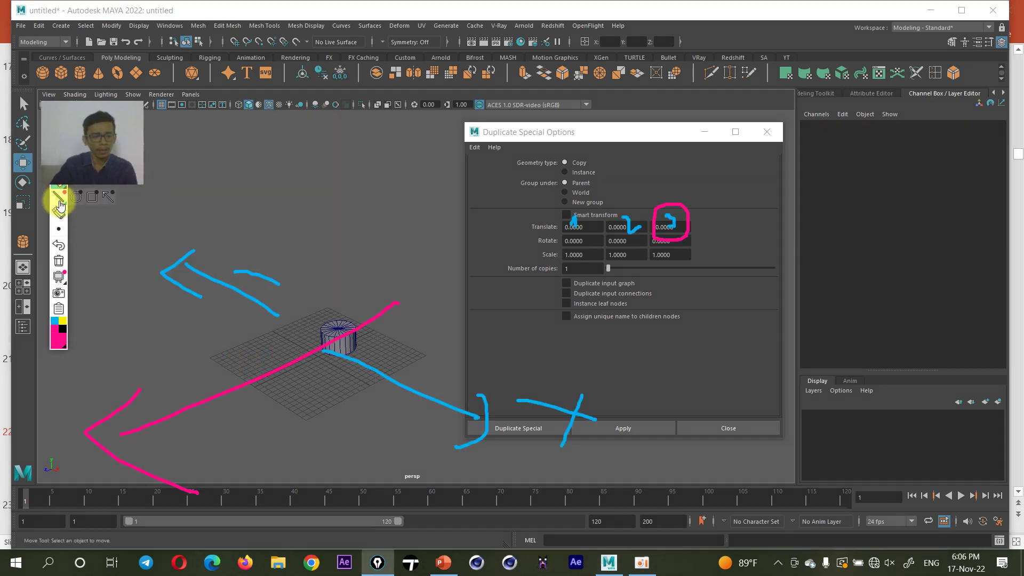
Annotate the Number of copies setting and the cylinder to be copied
click(59, 261)
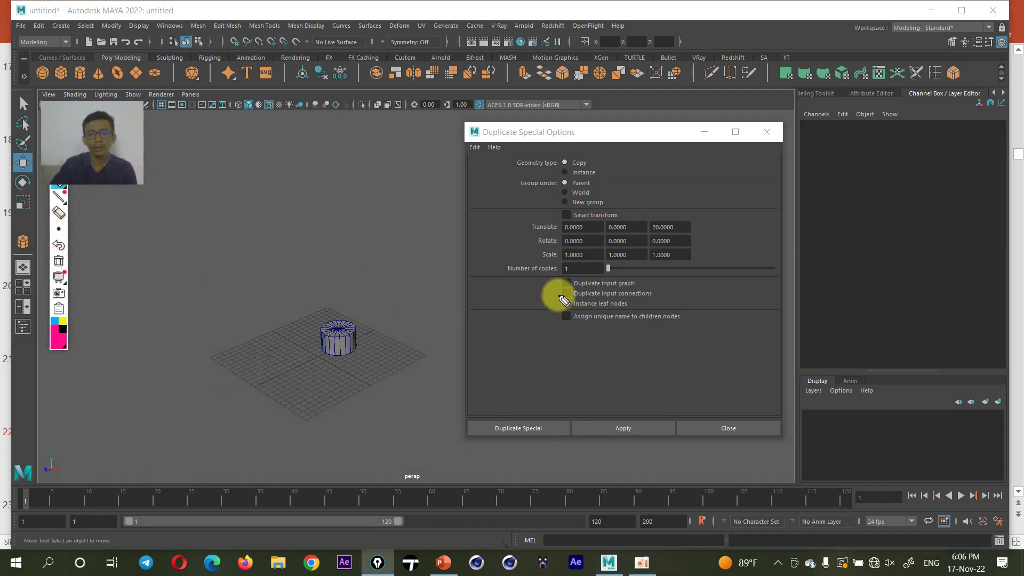
drag(509, 273, 608, 278)
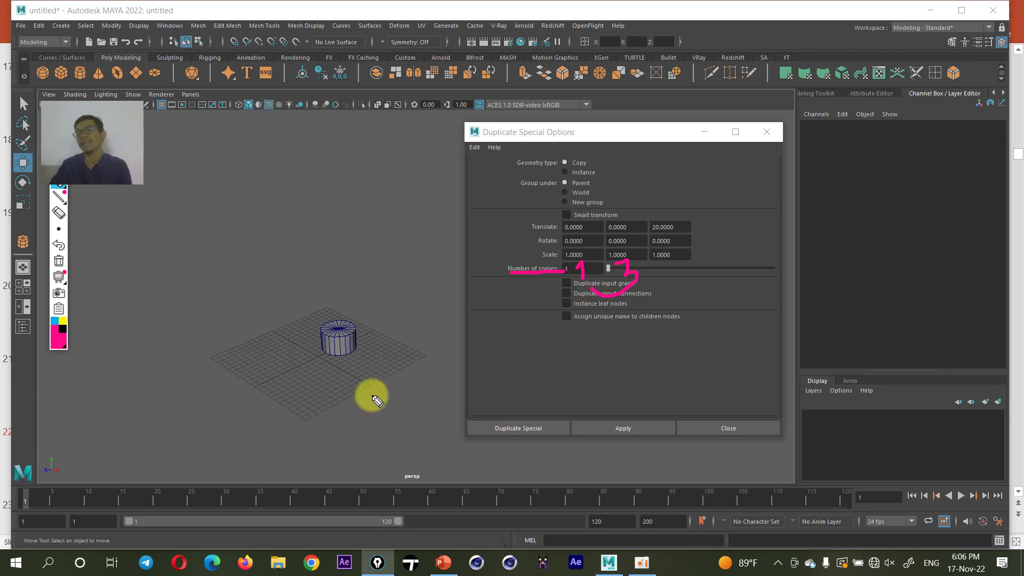
drag(349, 313, 343, 316)
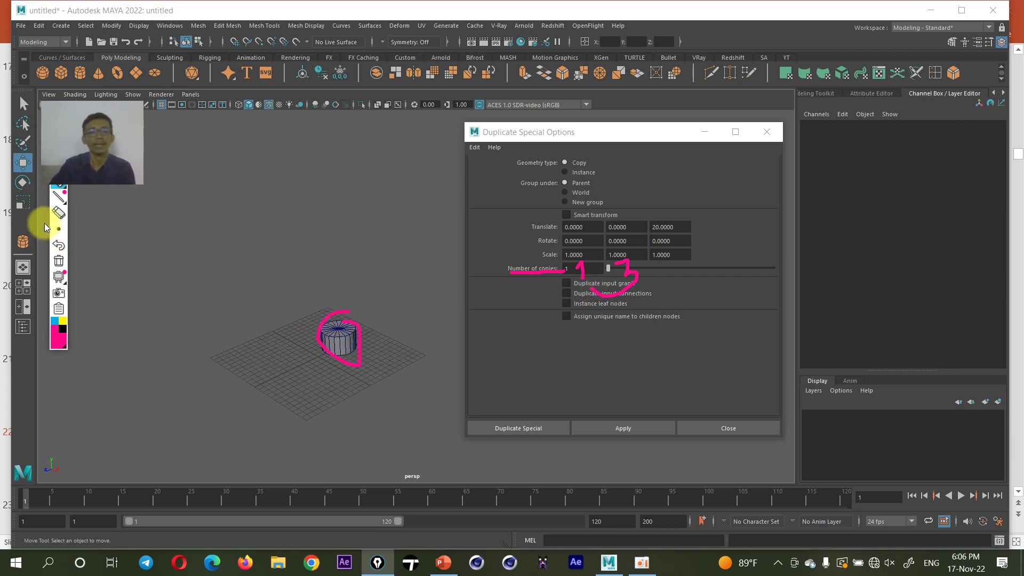
key(Escape)
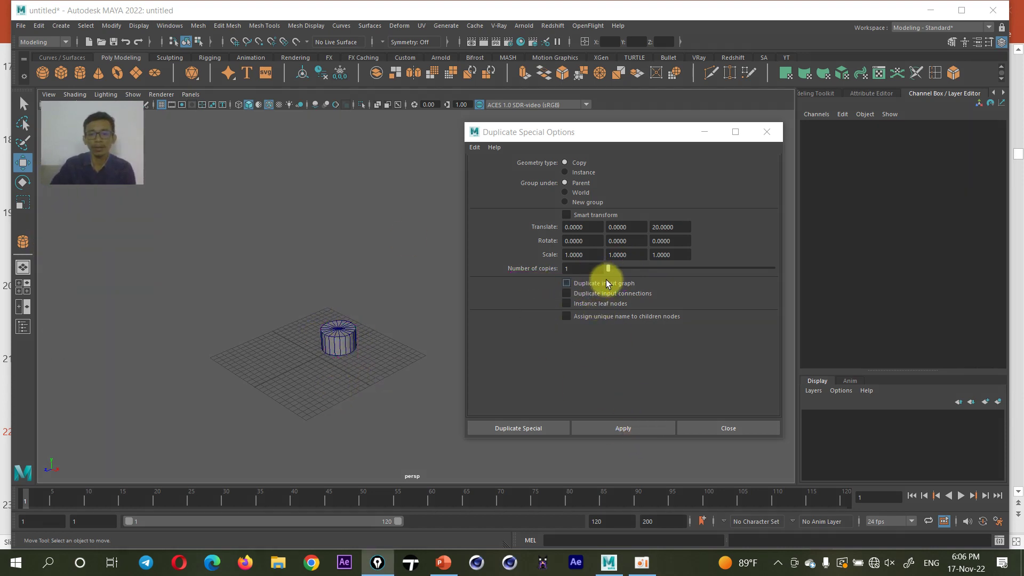
Set Number of copies to 3 and duplicate the selected cylinder into three copies along Z
click(576, 268)
text(3)
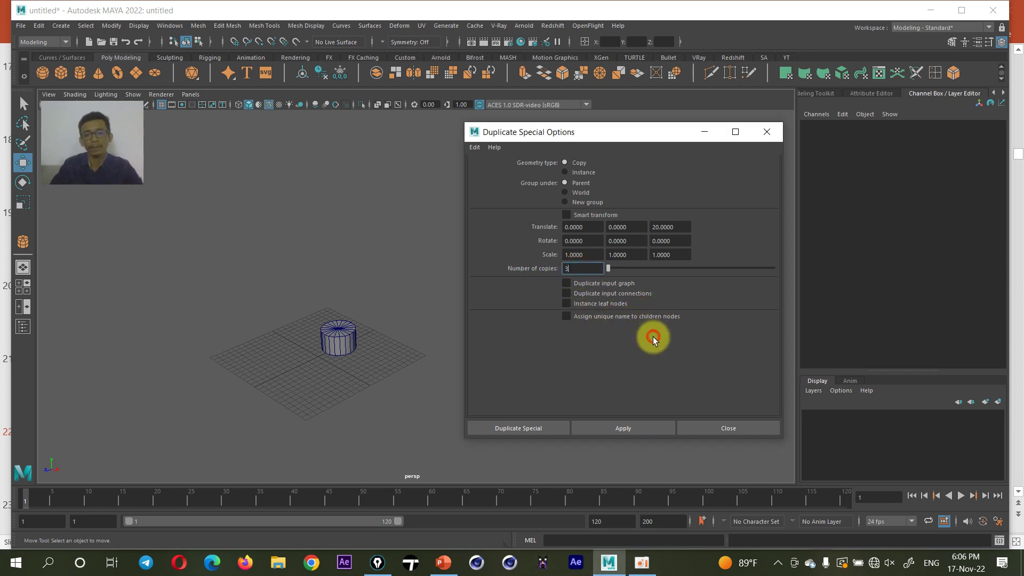
click(626, 429)
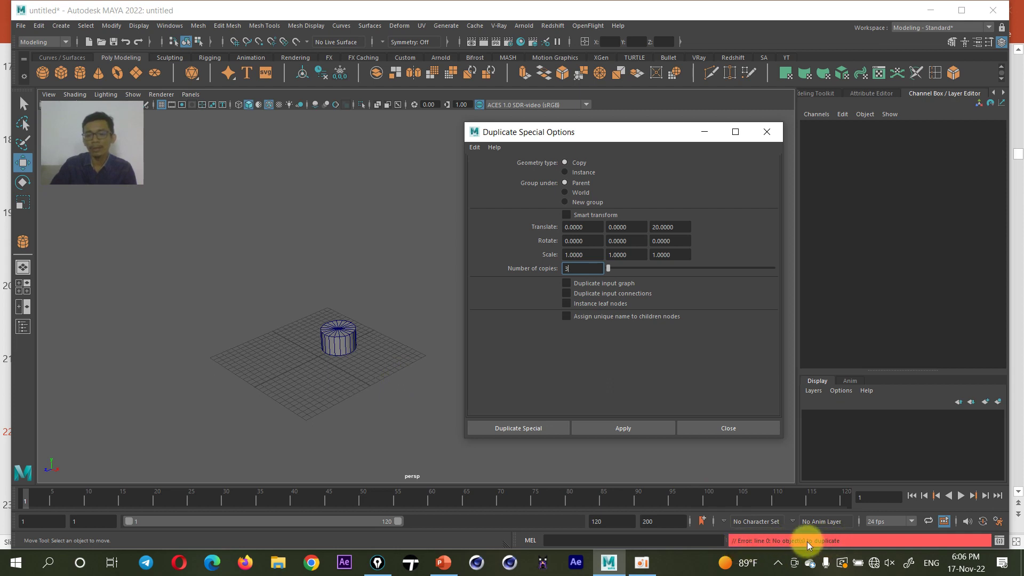
click(330, 355)
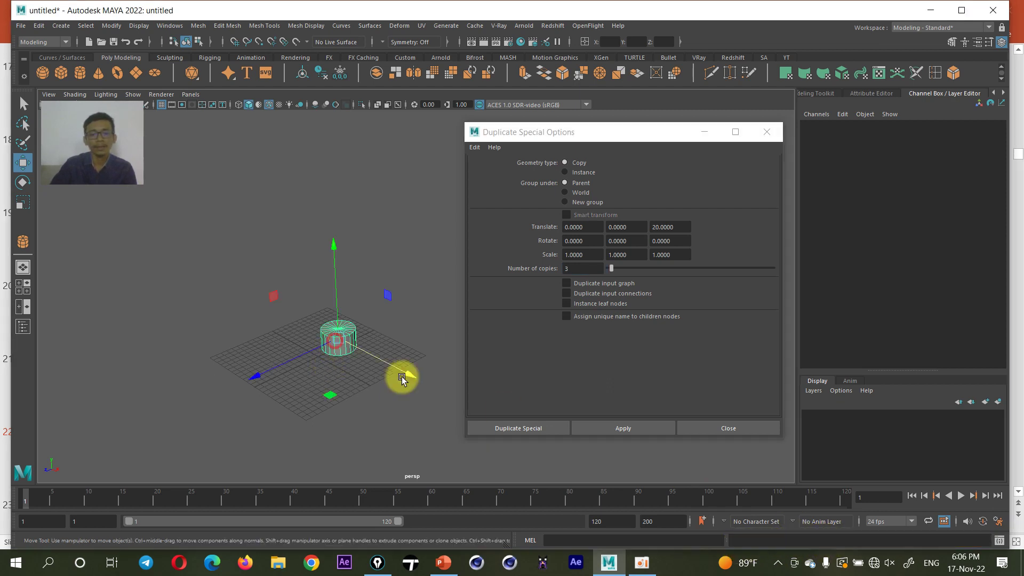
click(608, 426)
scroll(333, 362, down, 3)
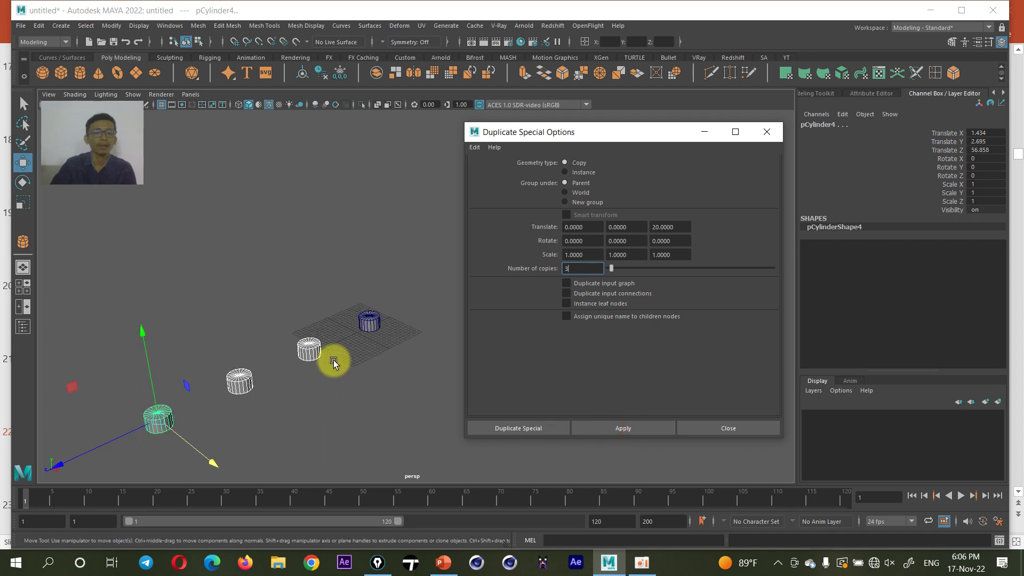
click(361, 397)
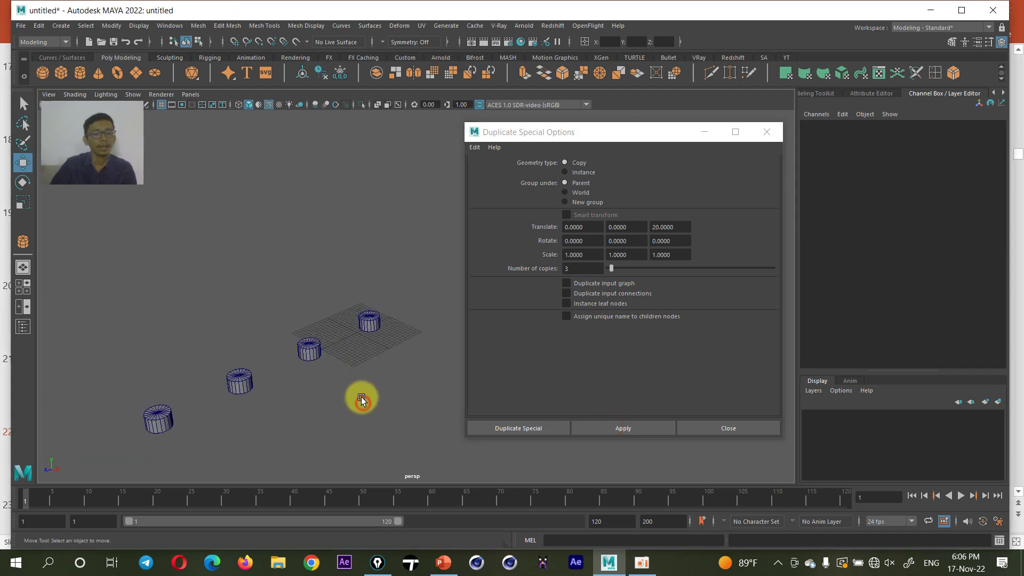
click(372, 321)
Make the original cylinder taller by adjusting its Height attribute
drag(606, 133, 581, 128)
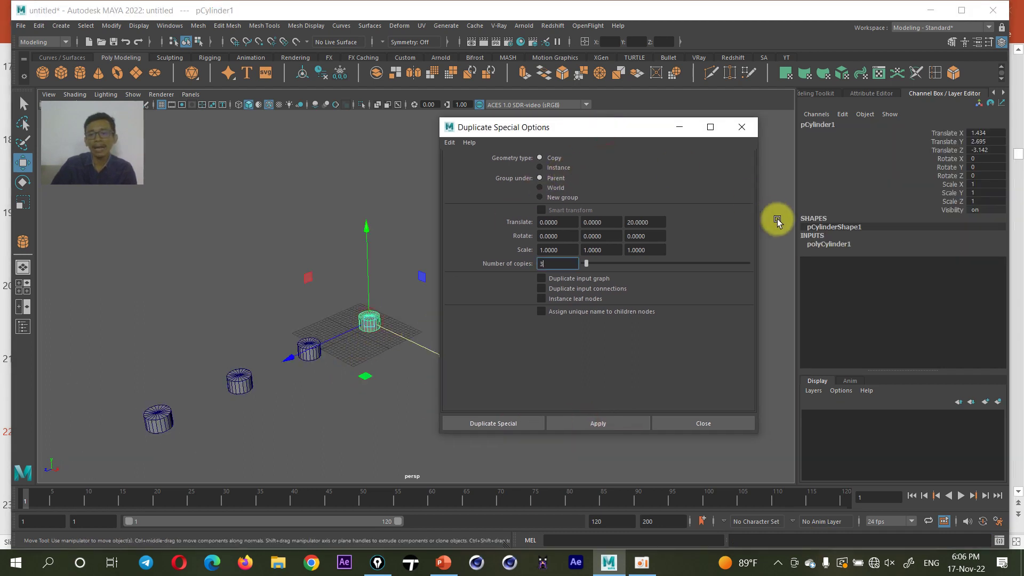
click(827, 245)
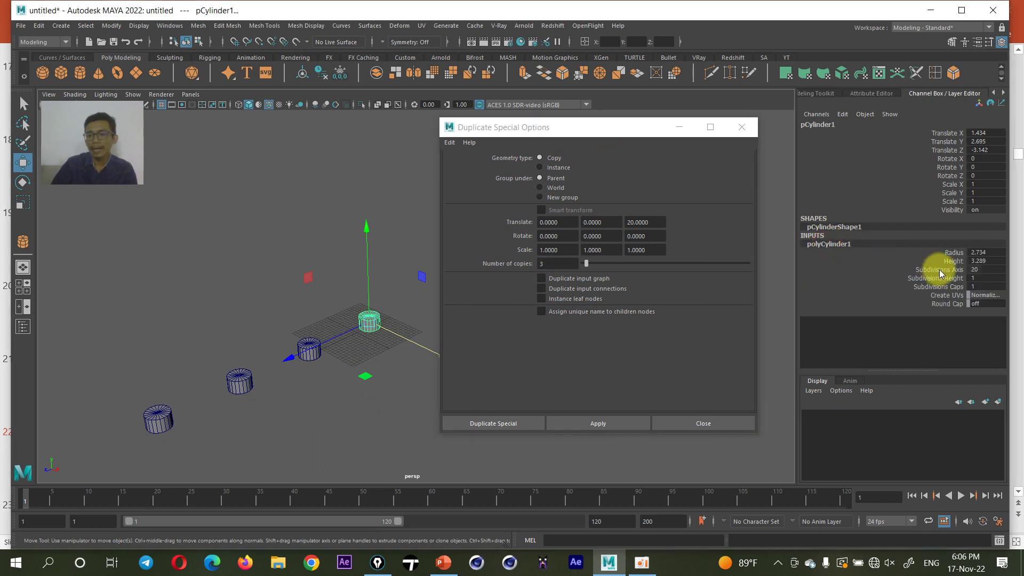
click(952, 260)
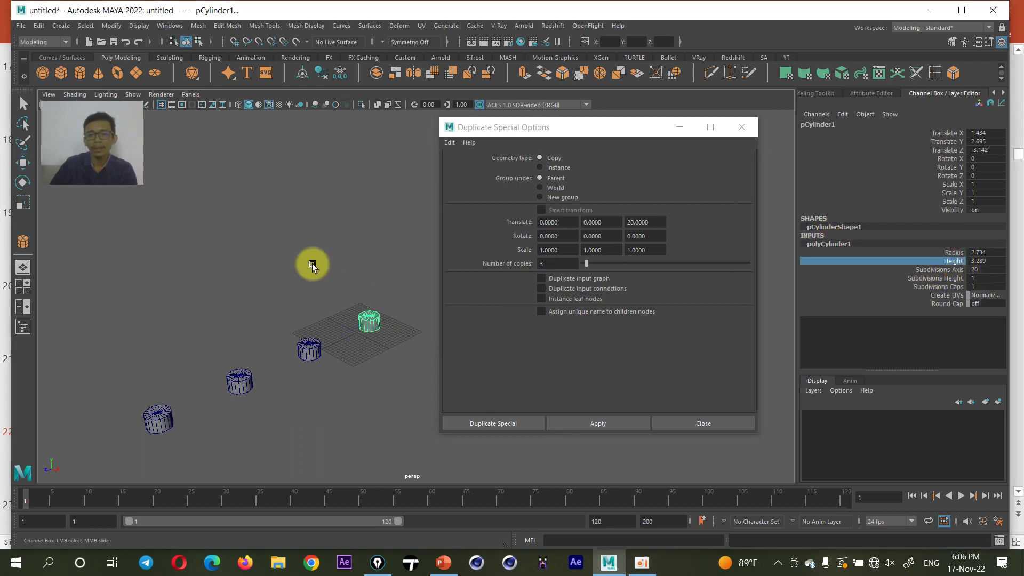
mouse_move(312, 265)
middle_down()
mouse_move(324, 231)
mouse_move(325, 263)
mouse_move(297, 265)
mouse_move(360, 266)
mouse_move(315, 277)
middle_up()
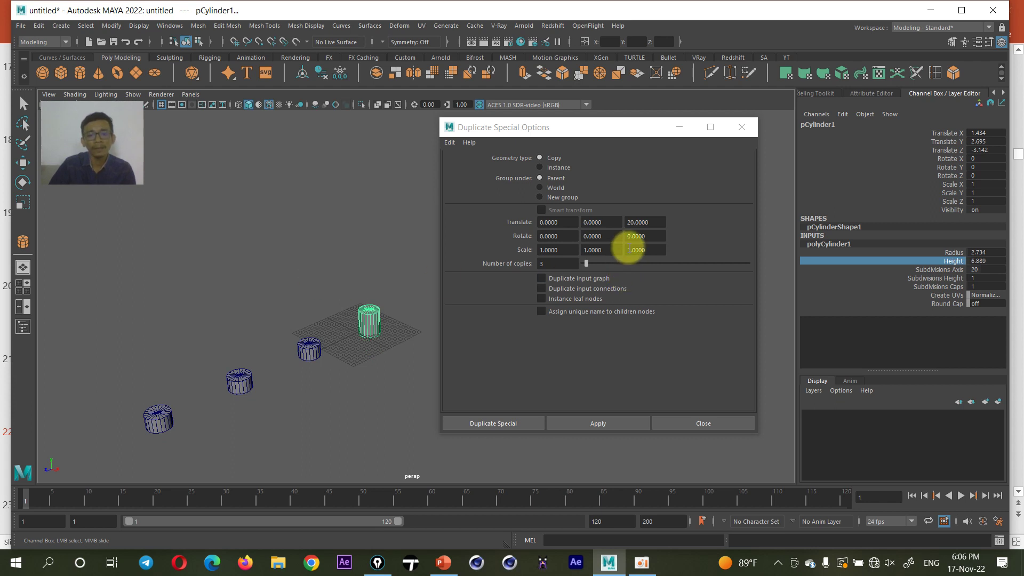
Set the X offset to 20 and switch the Geometry type from Copy to Instance
click(656, 221)
text(0.0000)
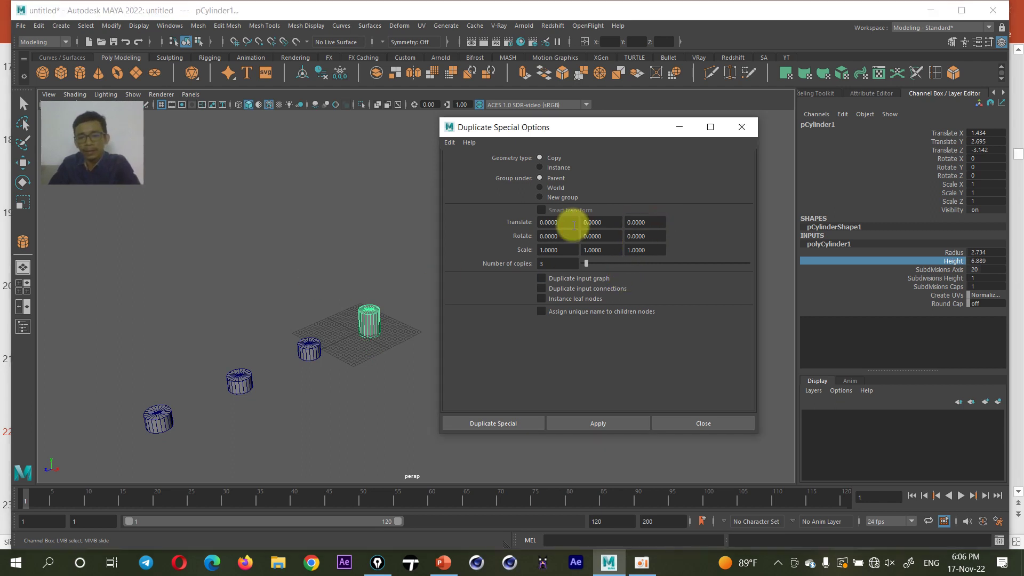
click(559, 223)
text(20)
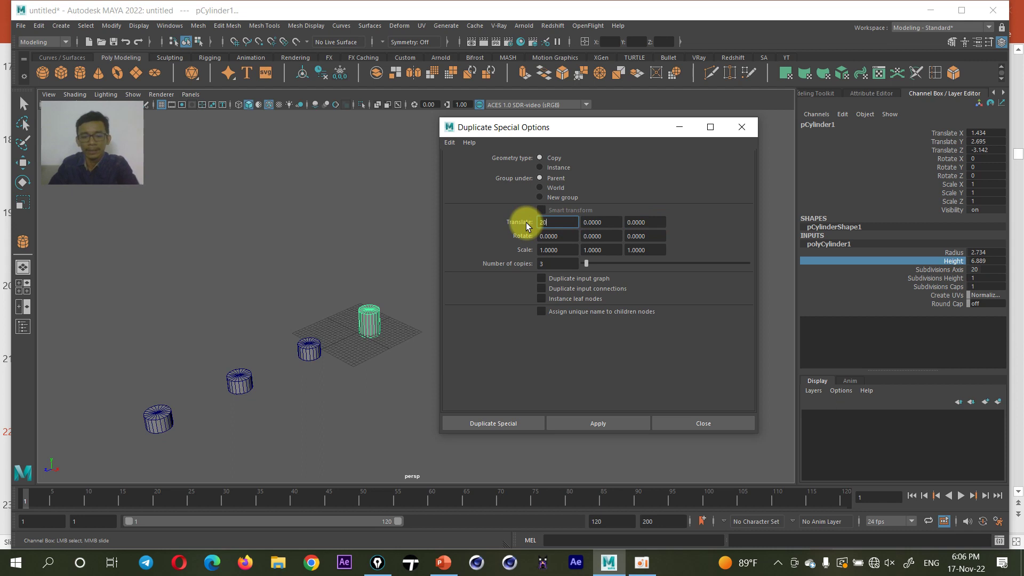
key(Return)
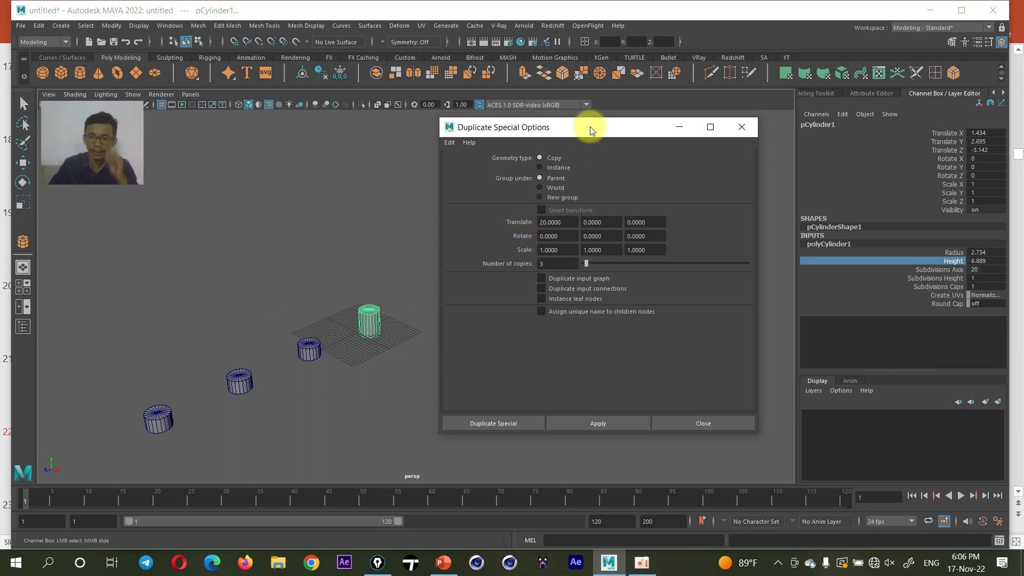
drag(589, 127, 673, 112)
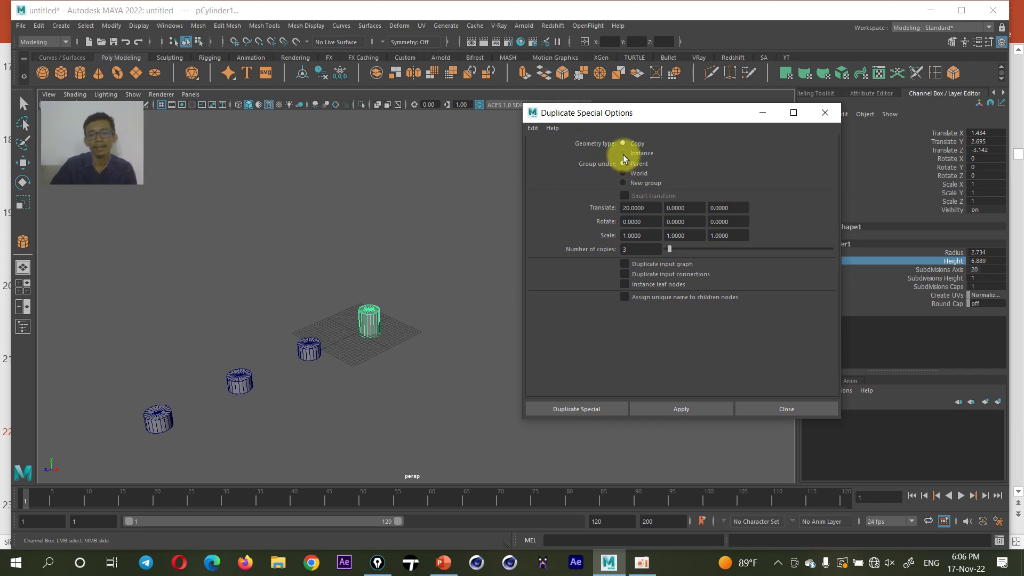
click(622, 154)
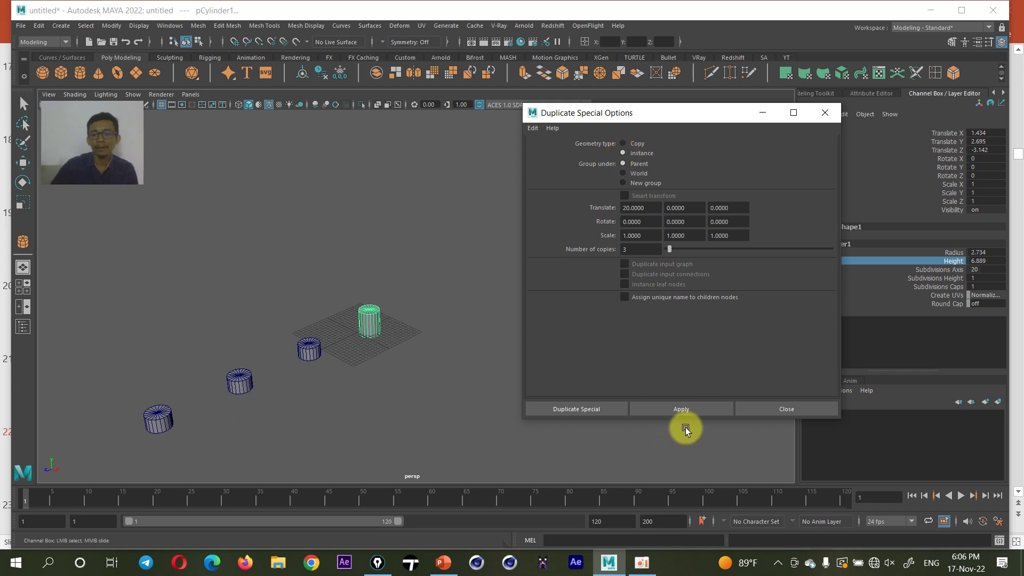
Create the three instanced cylinders and undo an accidental sideways move
click(687, 408)
drag(652, 118, 688, 87)
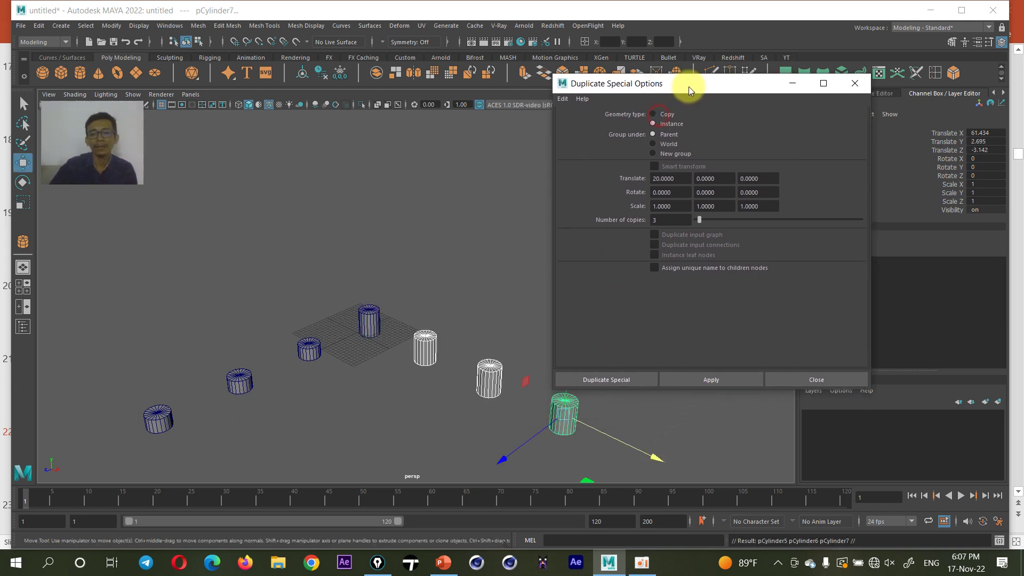
middle_drag(491, 235, 477, 235)
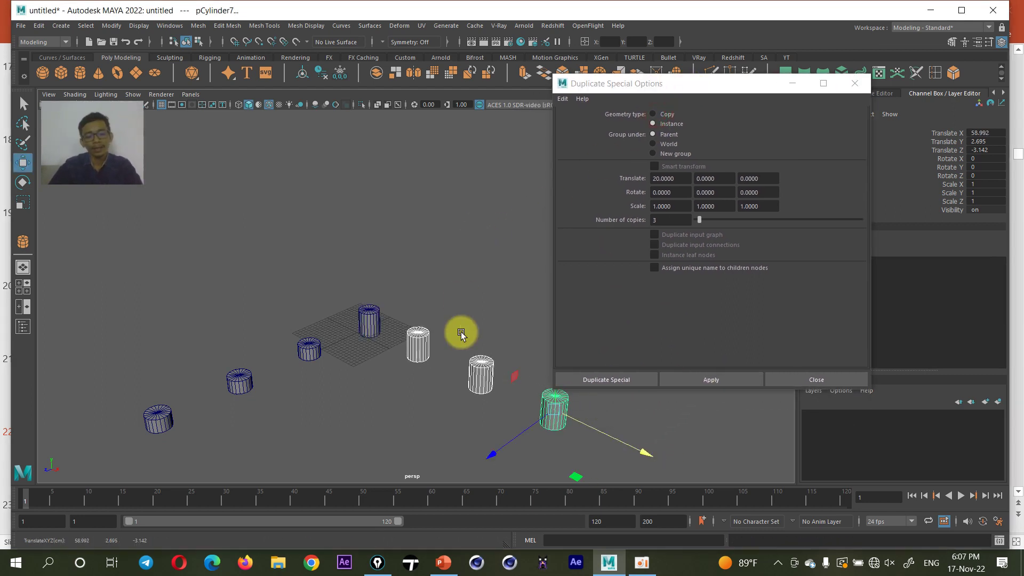
key(ctrl+z)
Reduce the original cylinder's Radius to 1.634, thinning all four instances
click(372, 321)
drag(730, 89, 660, 67)
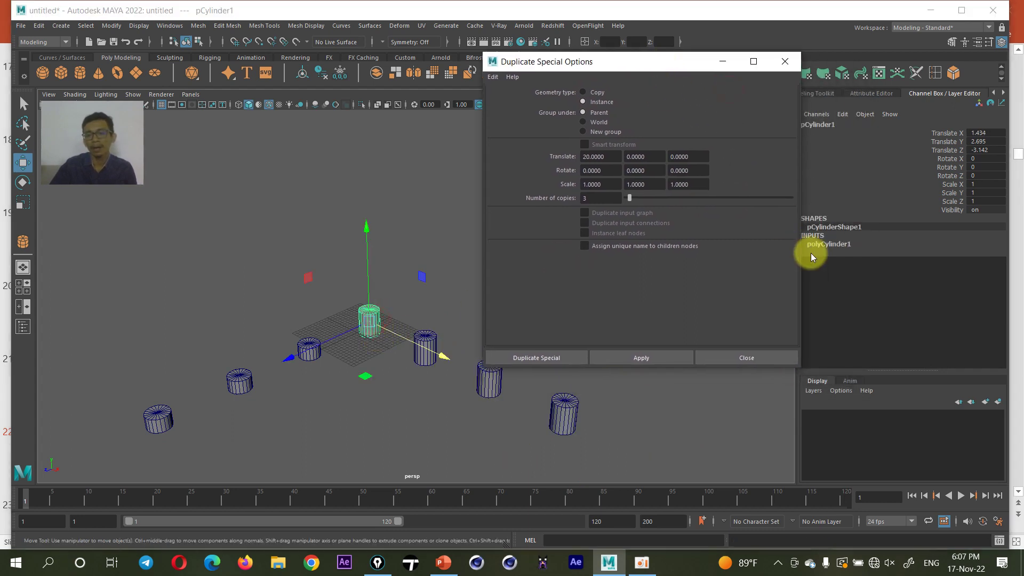
click(835, 244)
click(950, 252)
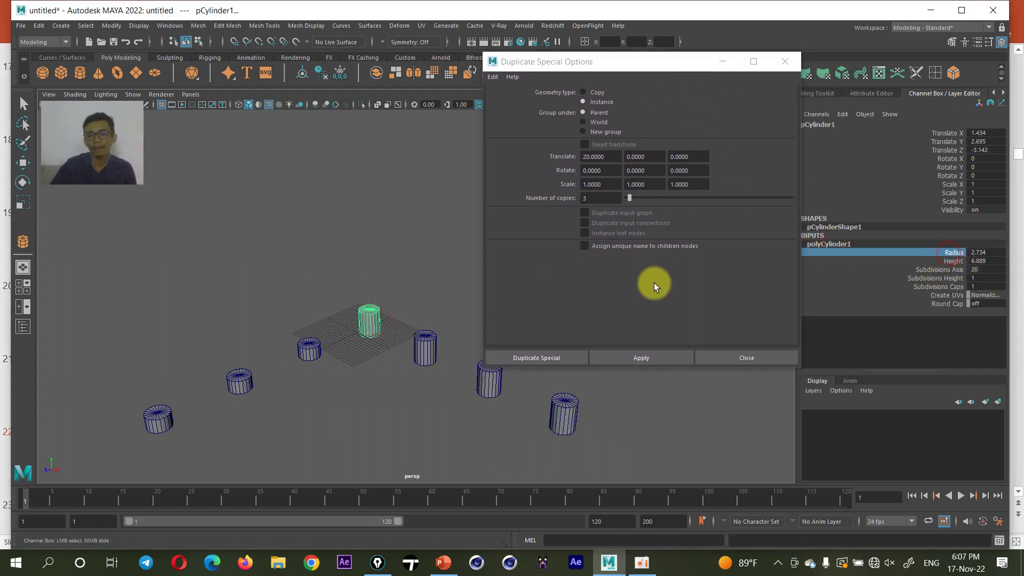
mouse_move(308, 239)
middle_down()
mouse_move(354, 240)
mouse_move(331, 242)
mouse_move(343, 253)
mouse_move(303, 268)
mouse_move(331, 268)
mouse_move(299, 263)
middle_up()
Bring the Duplicate Special options forward and return focus to the viewport
click(589, 92)
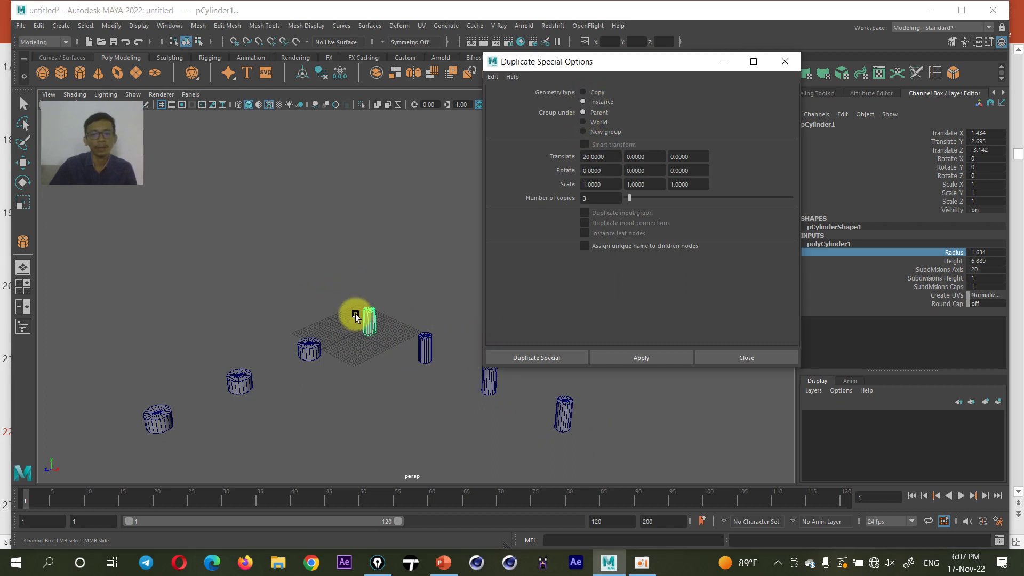
scroll(354, 314, up, 4)
scroll(357, 316, down, 2)
scroll(354, 319, down, 2)
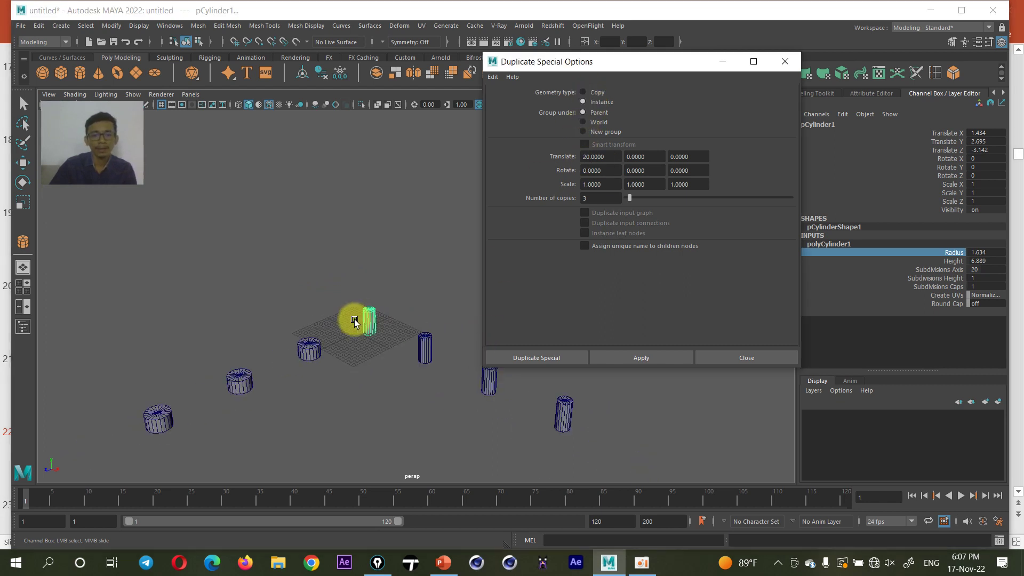
click(369, 320)
key(space)
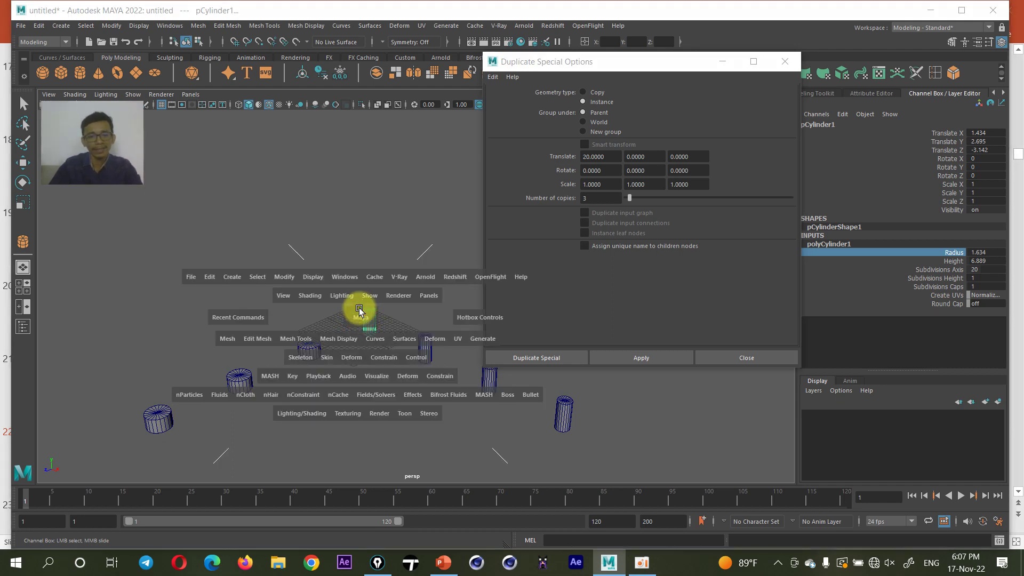
Switch the viewport to the top view through the hotbox and frame the cylinders
key(w)
click(356, 315)
key(space)
drag(355, 316, 308, 320)
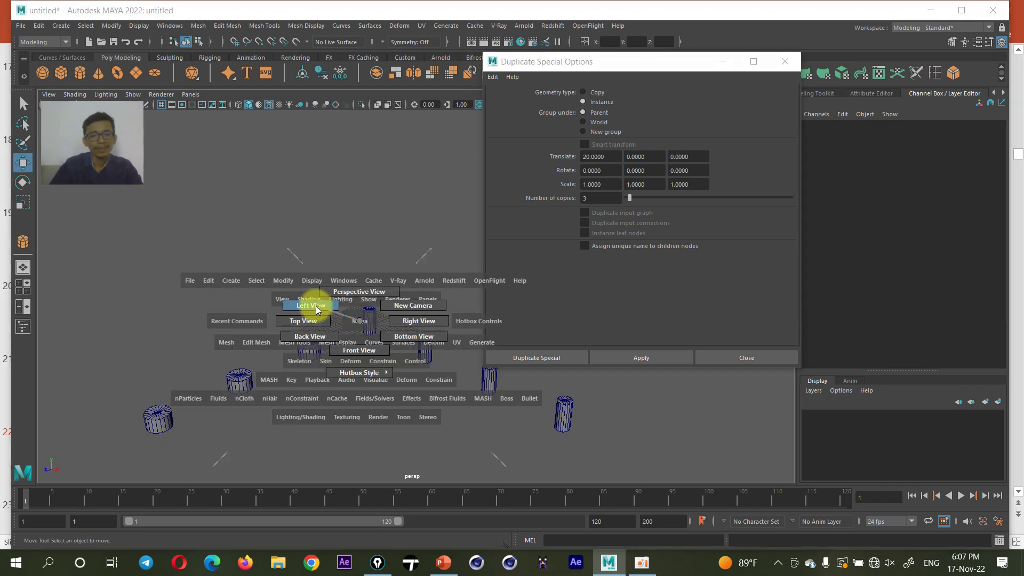
alt+middle_drag(353, 292, 199, 351)
scroll(301, 324, down, 3)
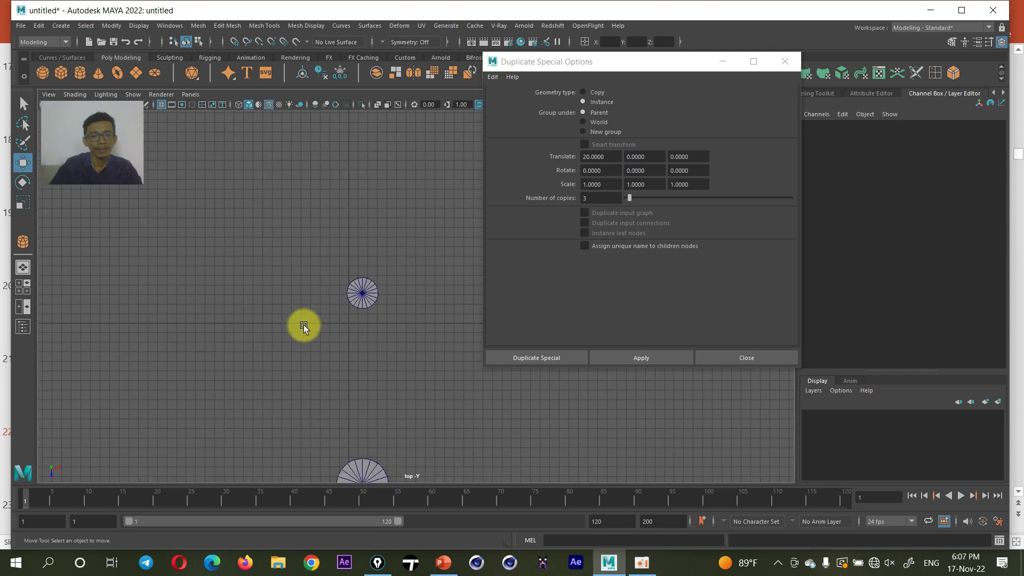
mouse_move(301, 324)
alt+middle_down()
mouse_move(278, 320)
mouse_move(317, 320)
mouse_move(302, 339)
alt+middle_up()
scroll(243, 326, down, 1)
scroll(244, 327, down, 1)
scroll(286, 304, up, 1)
Move the original cylinder to the grid origin, about X −0.19, Z −0.085
click(270, 311)
scroll(317, 320, up, 2)
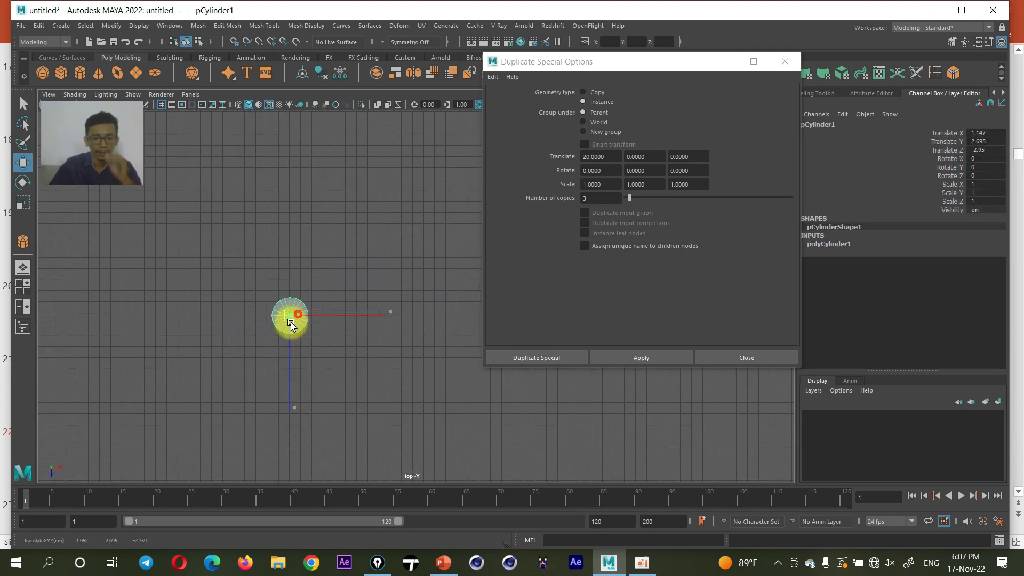
drag(288, 316, 276, 345)
drag(582, 62, 642, 66)
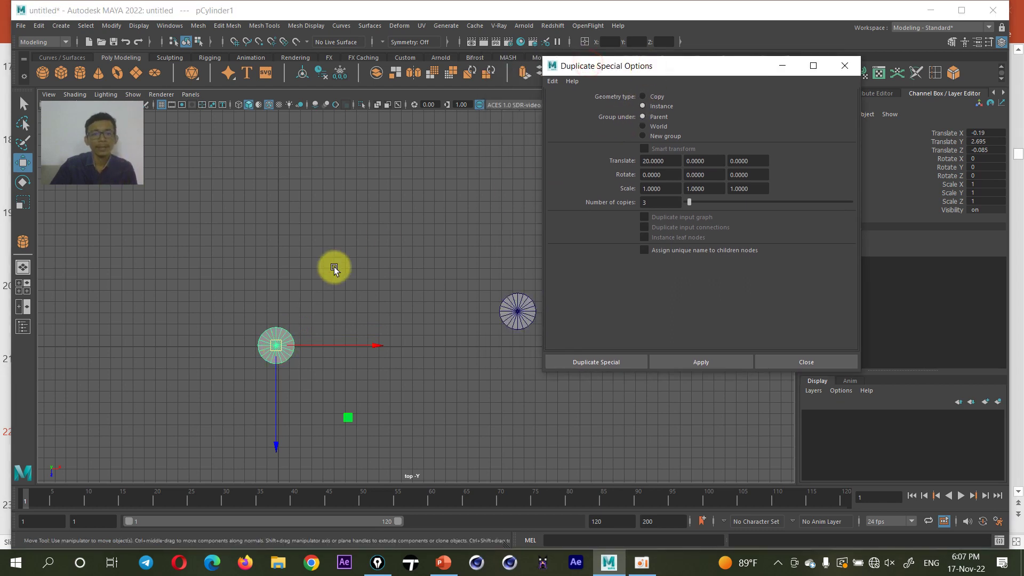
alt+middle_drag(333, 268, 309, 274)
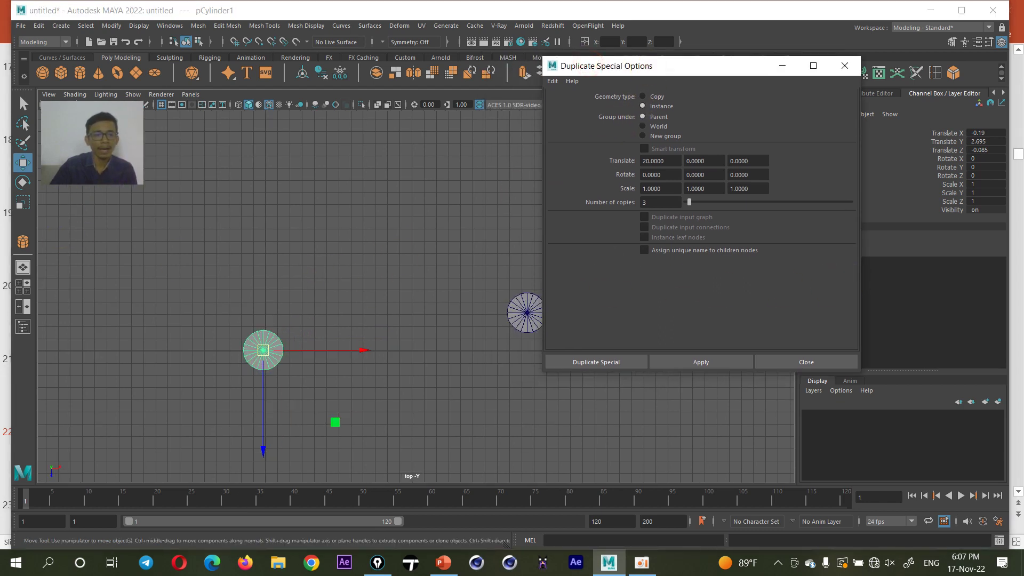
click(59, 186)
click(60, 259)
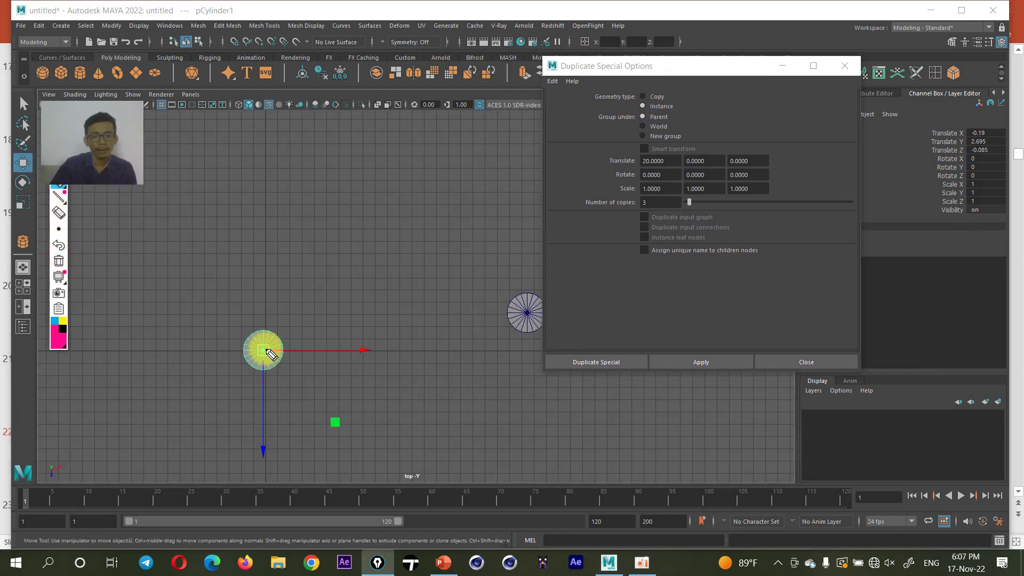
mouse_move(262, 353)
mouse_down()
mouse_move(339, 270)
mouse_move(320, 258)
mouse_move(362, 252)
mouse_move(339, 241)
mouse_up()
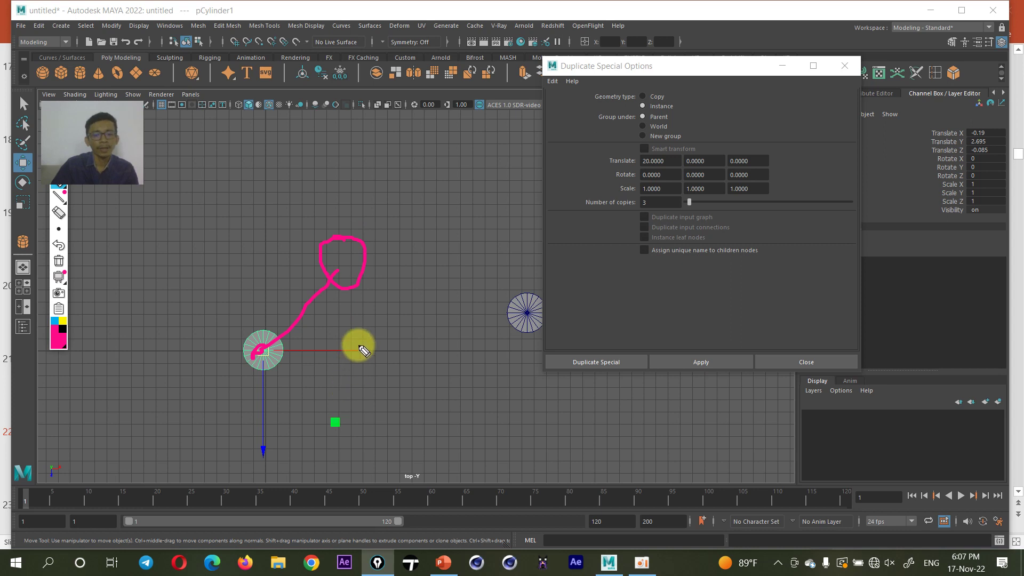
mouse_move(360, 342)
mouse_down()
mouse_move(368, 419)
mouse_move(331, 432)
mouse_up()
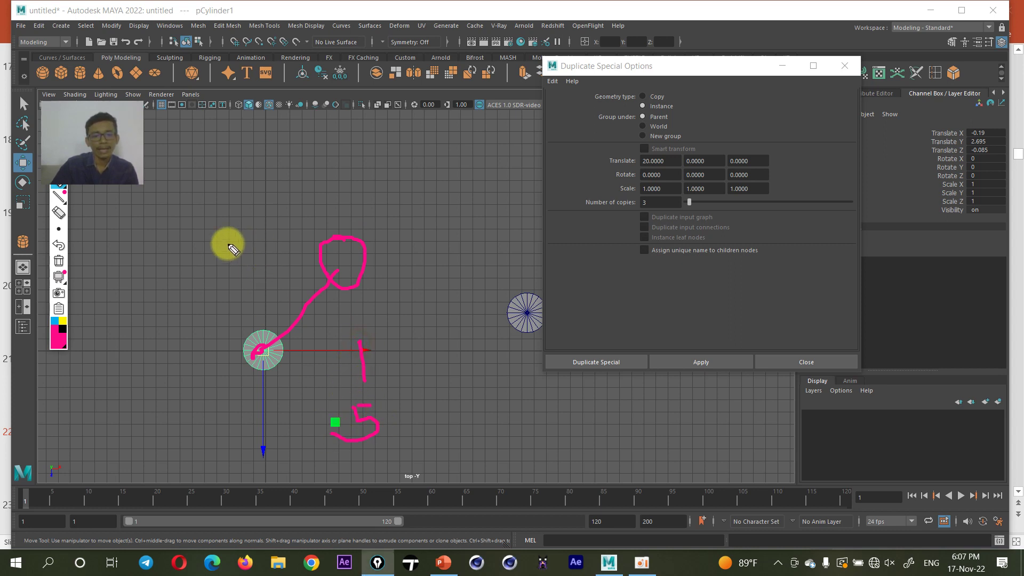
drag(254, 249, 297, 251)
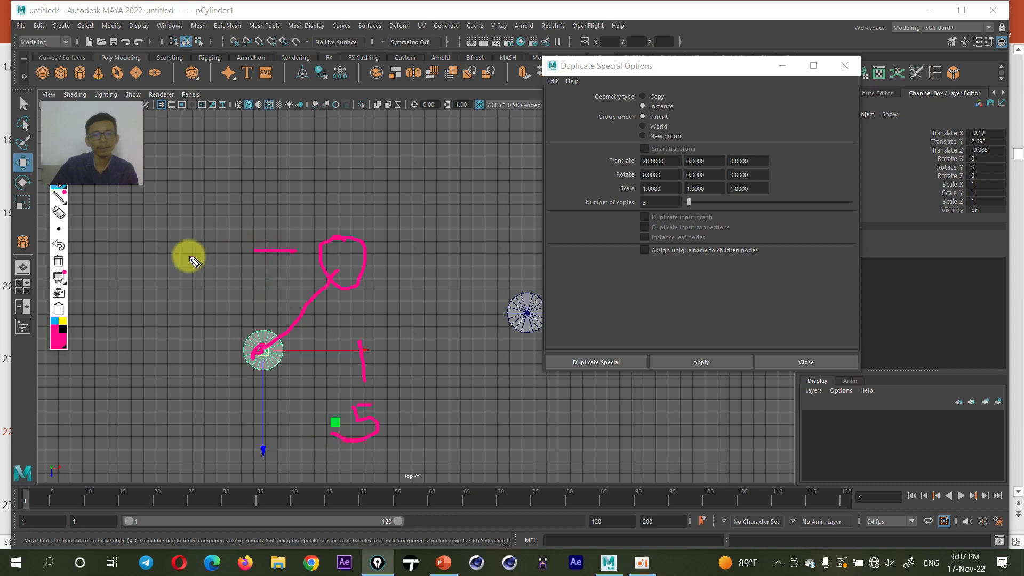
mouse_move(199, 244)
mouse_down()
mouse_move(212, 267)
mouse_move(184, 279)
mouse_up()
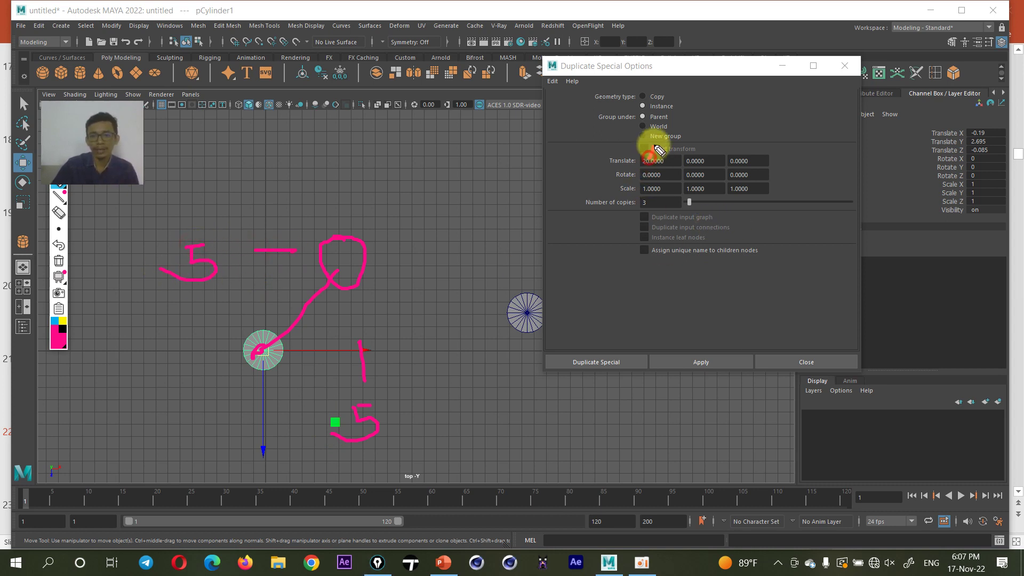
mouse_move(655, 142)
mouse_down()
mouse_move(651, 176)
mouse_move(746, 177)
mouse_up()
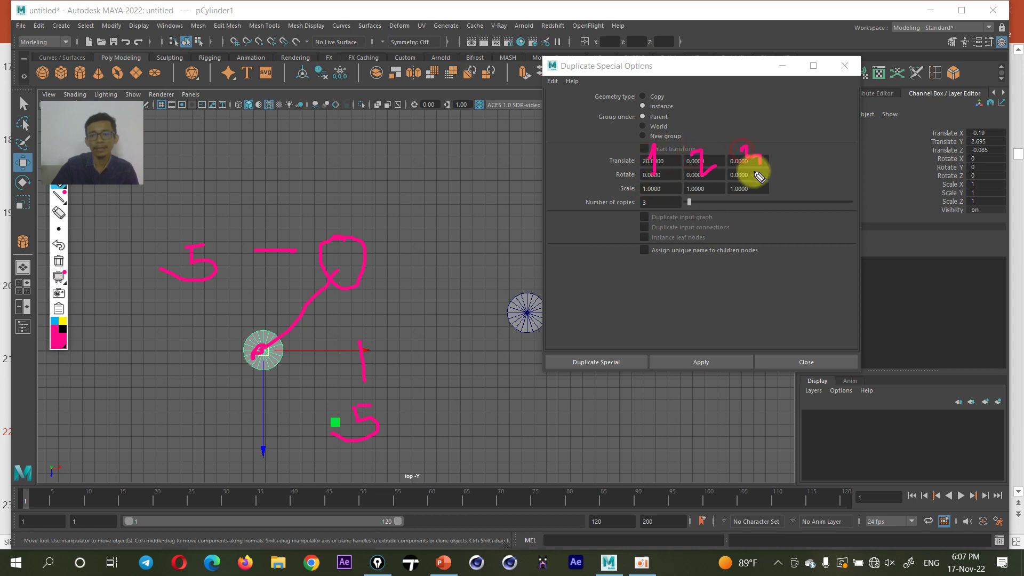
drag(371, 404, 358, 419)
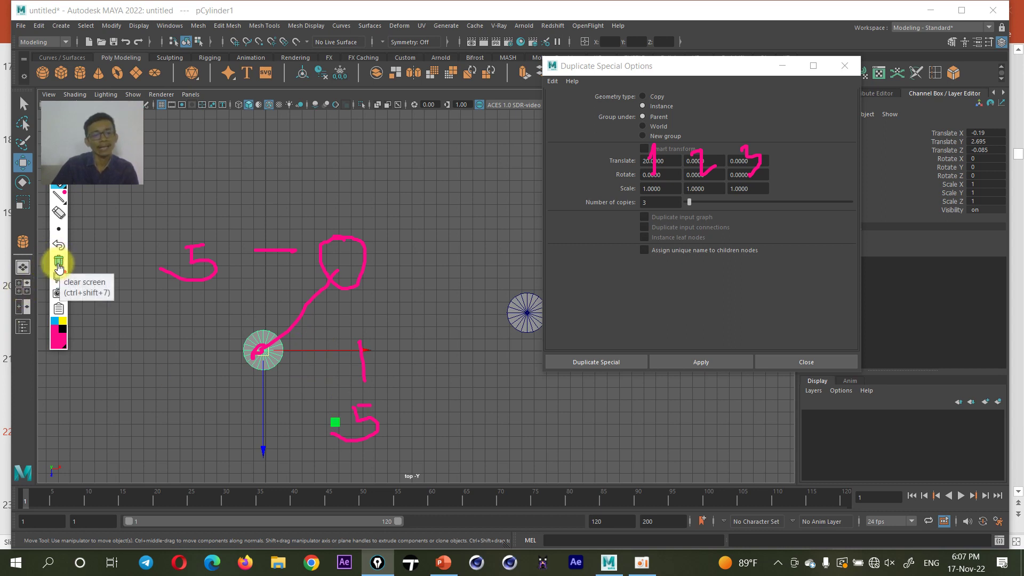
click(57, 230)
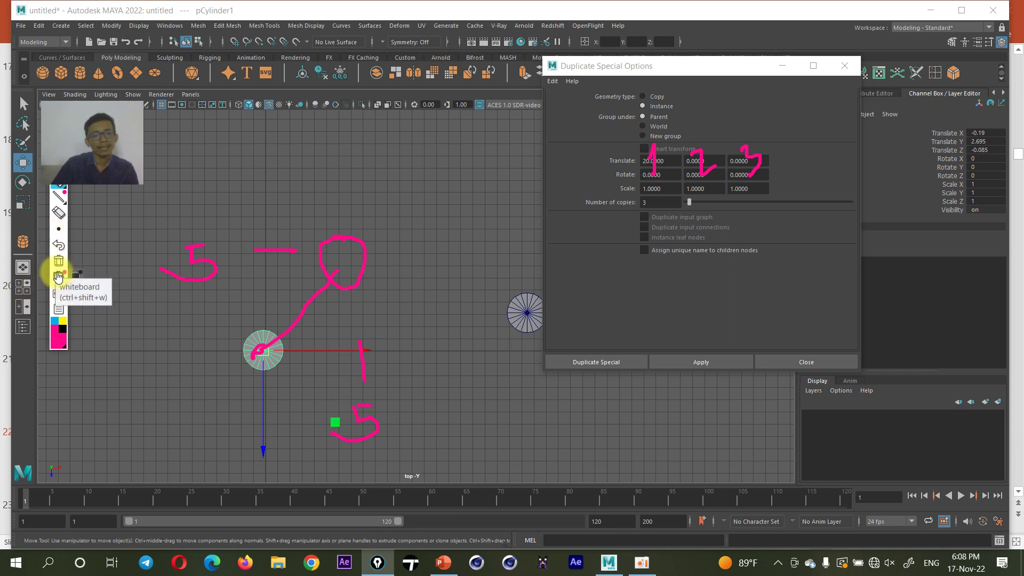
click(55, 321)
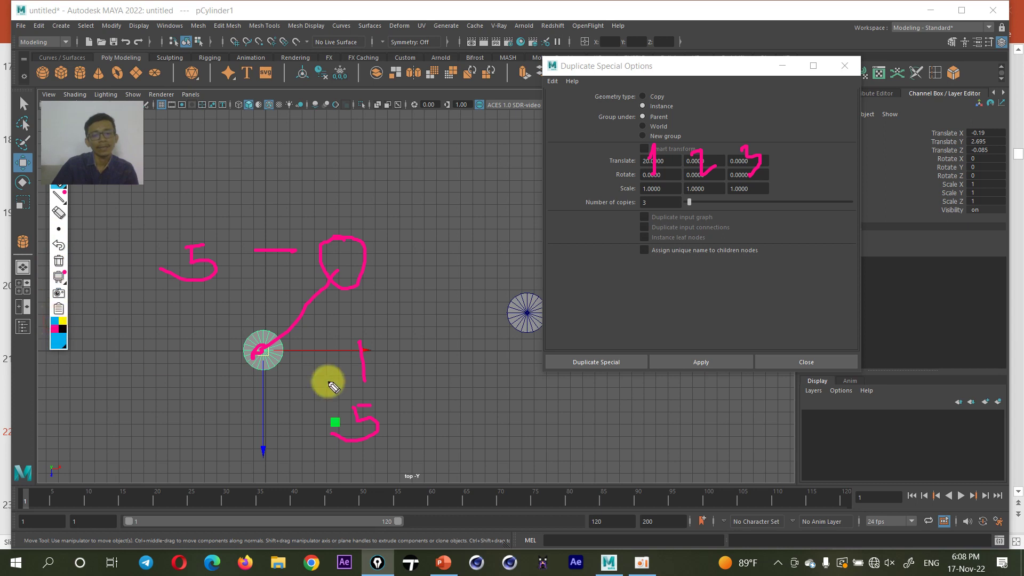
mouse_move(380, 343)
mouse_down()
mouse_move(418, 358)
mouse_move(391, 373)
mouse_up()
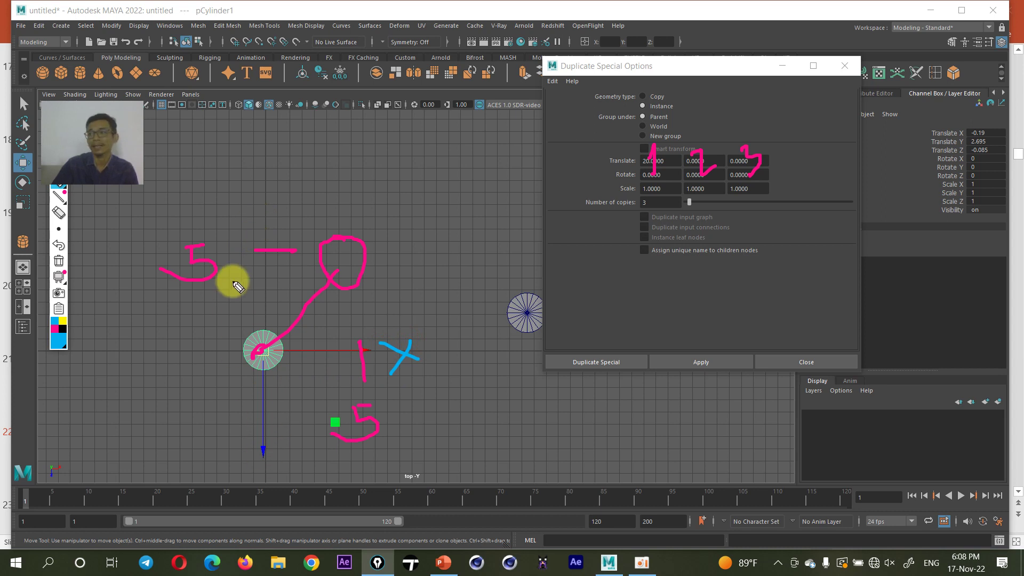
mouse_move(371, 355)
mouse_down()
mouse_move(372, 367)
mouse_move(378, 361)
mouse_up()
mouse_move(225, 220)
mouse_down()
mouse_move(272, 225)
mouse_move(270, 208)
mouse_up()
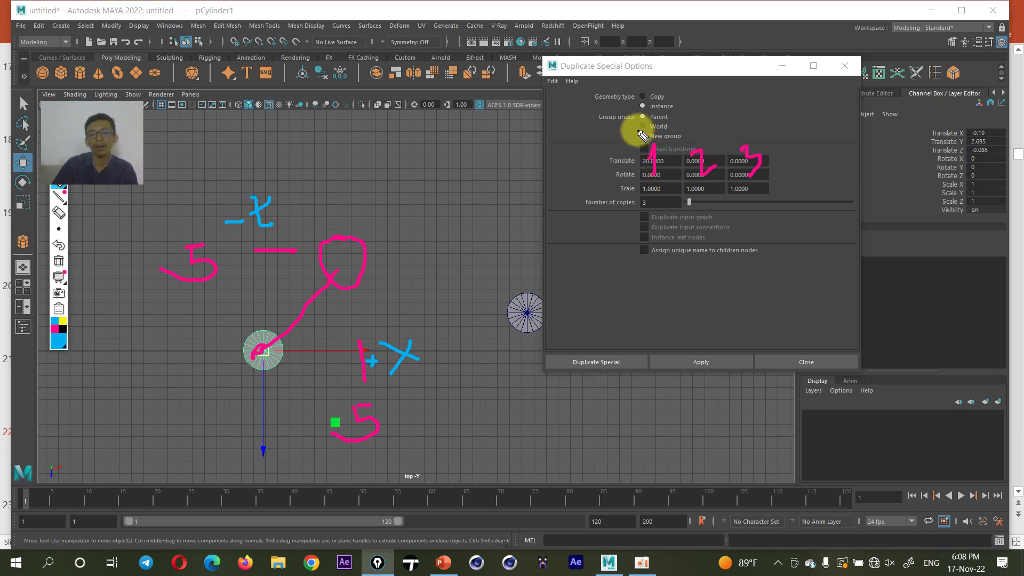
drag(628, 131, 709, 165)
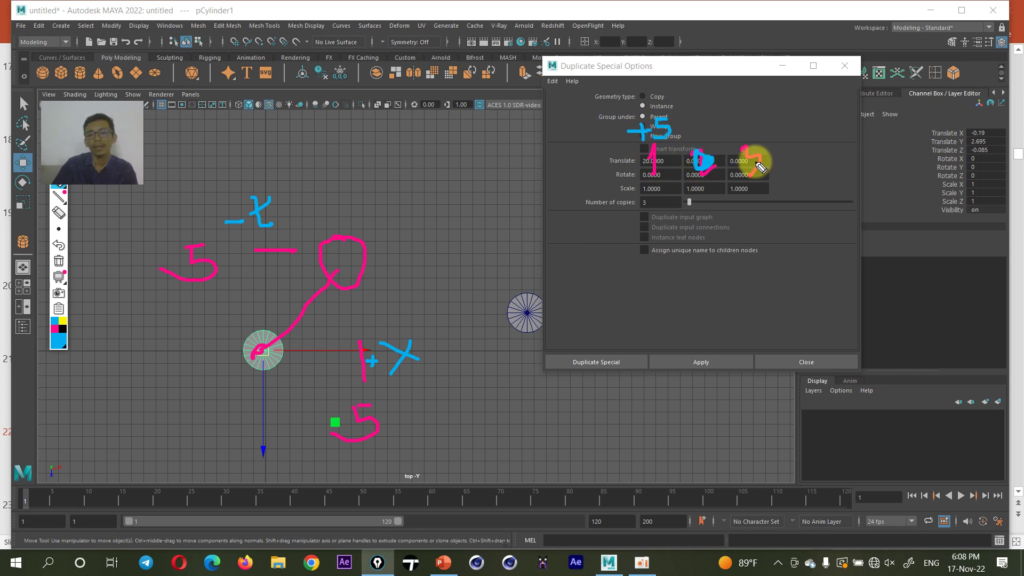
mouse_move(745, 131)
mouse_down()
mouse_move(769, 129)
mouse_move(776, 145)
mouse_up()
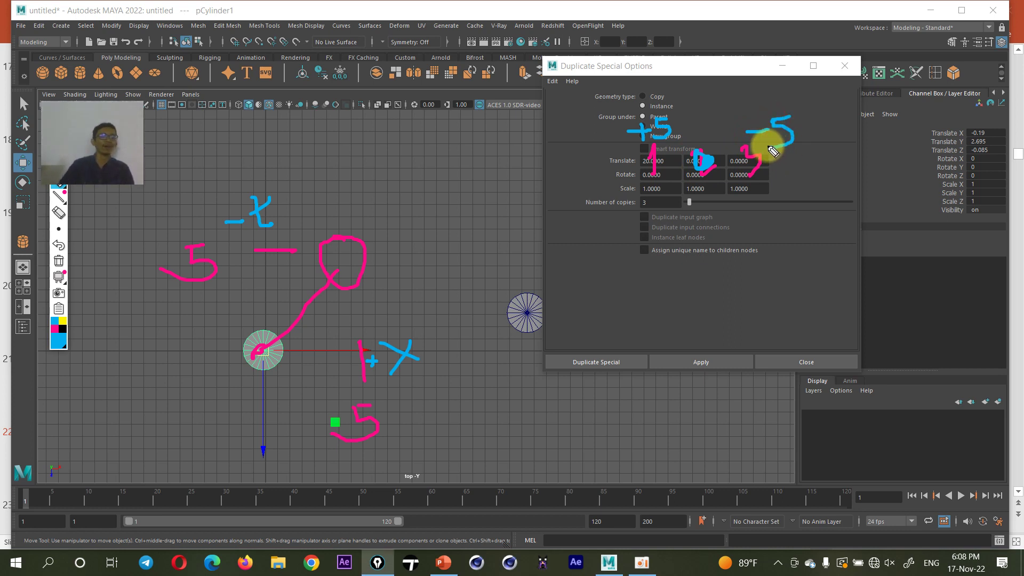
click(65, 338)
mouse_move(342, 251)
mouse_down()
mouse_move(357, 269)
mouse_move(333, 275)
mouse_move(375, 274)
mouse_up()
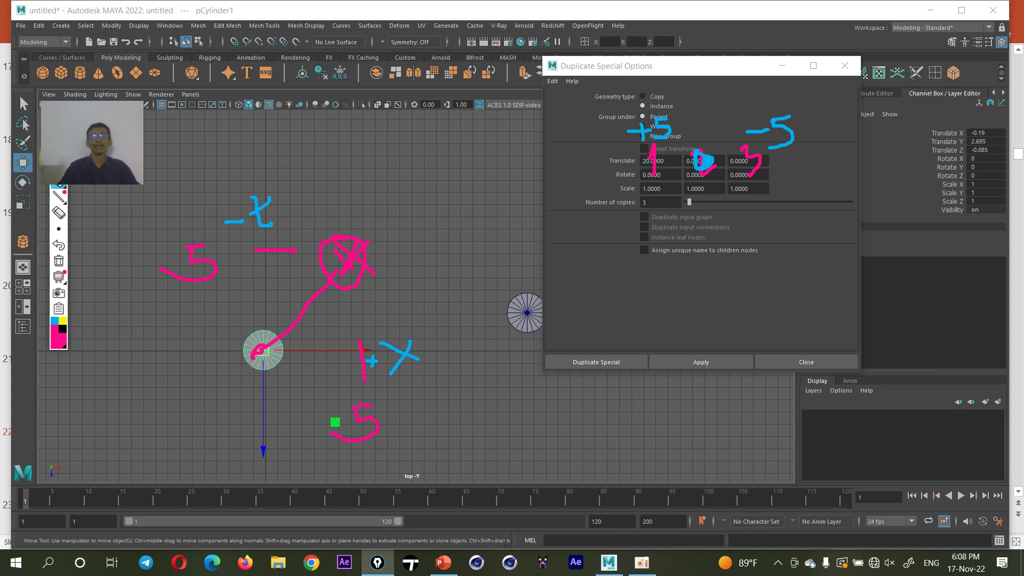
click(59, 187)
Try X and Z offsets of -5 and 5 on three instances, then undo them
double_click(667, 161)
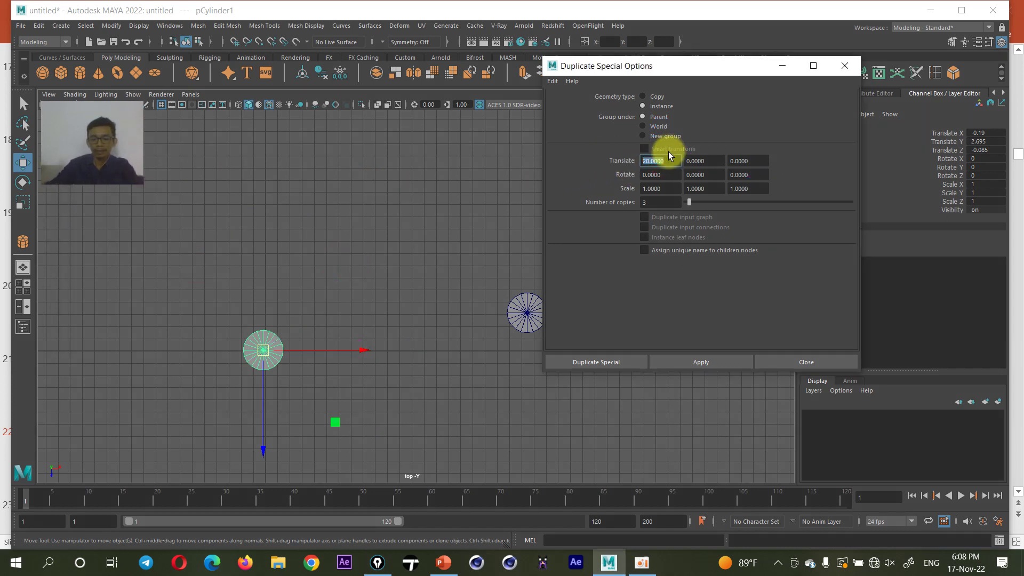
text(-5)
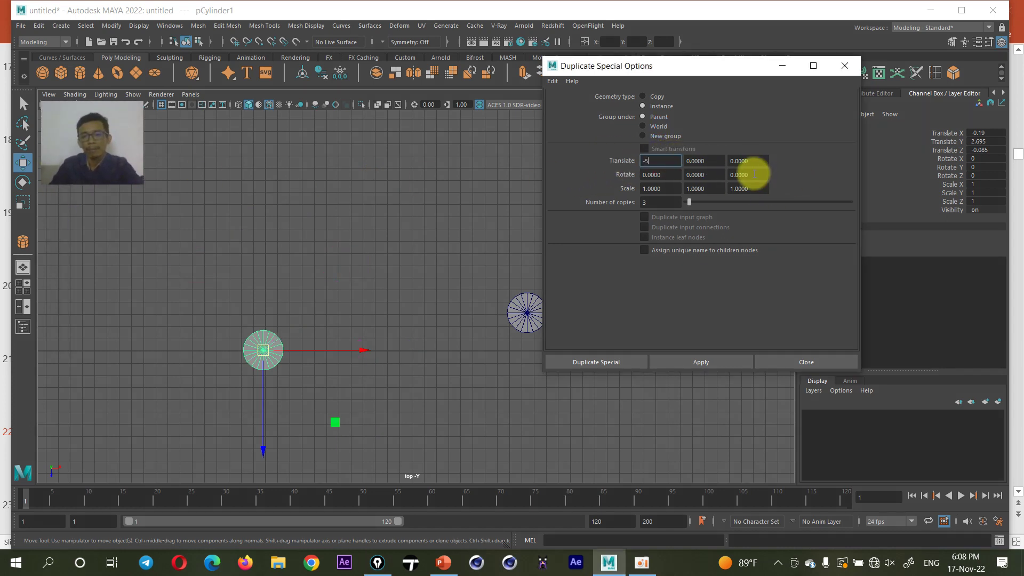
double_click(747, 160)
text(5)
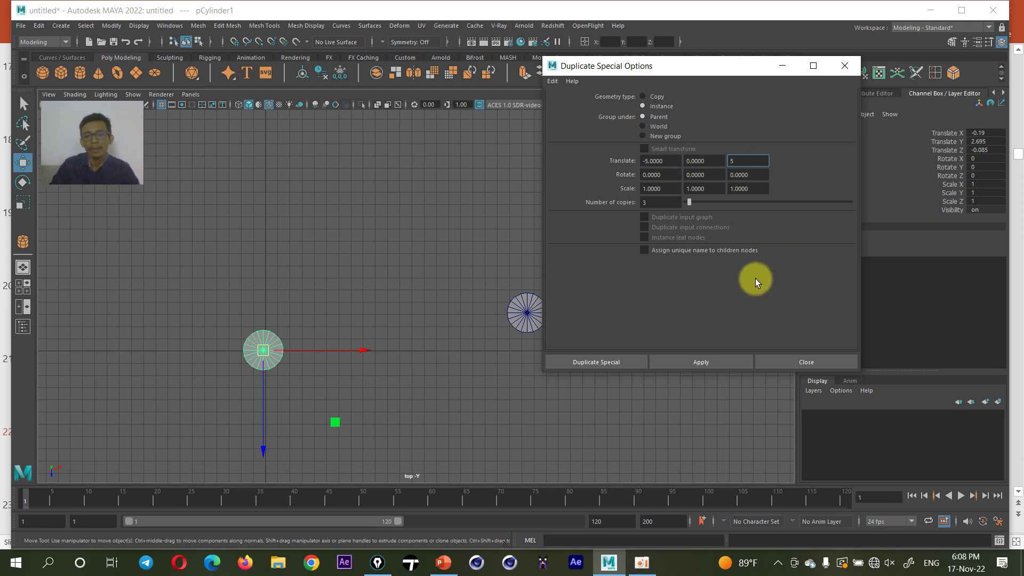
click(715, 363)
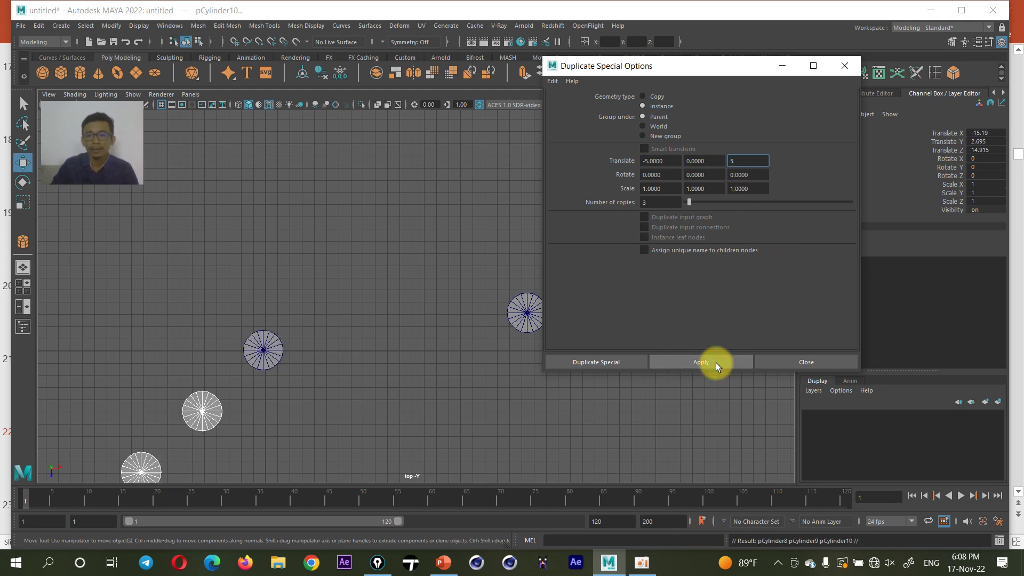
alt+middle_drag(373, 312, 360, 306)
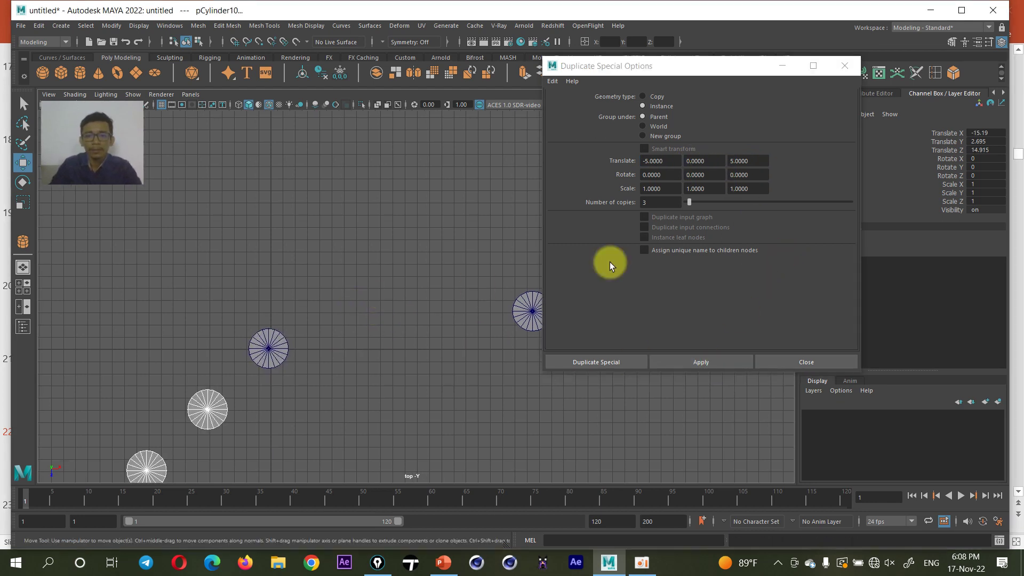
key(ctrl+z)
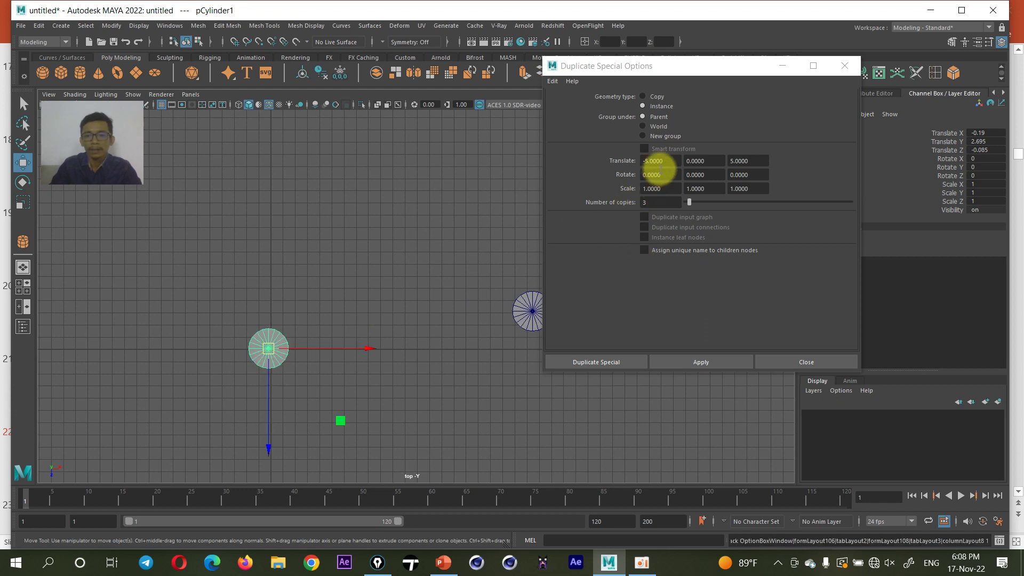
Set X offset 5 and Z offset -5, then apply repeatedly for a diagonal instance chain
double_click(671, 161)
text(5)
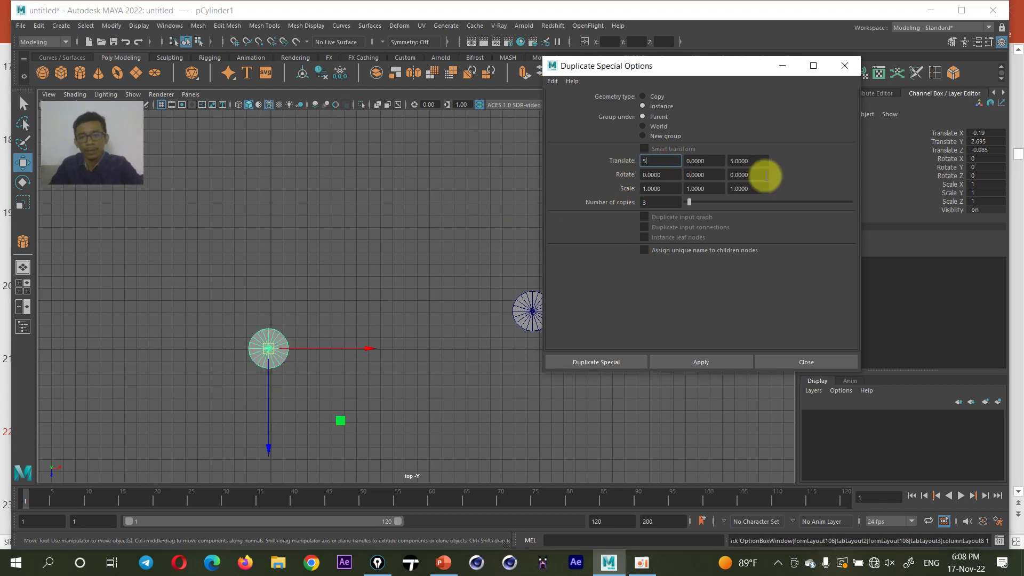
double_click(749, 160)
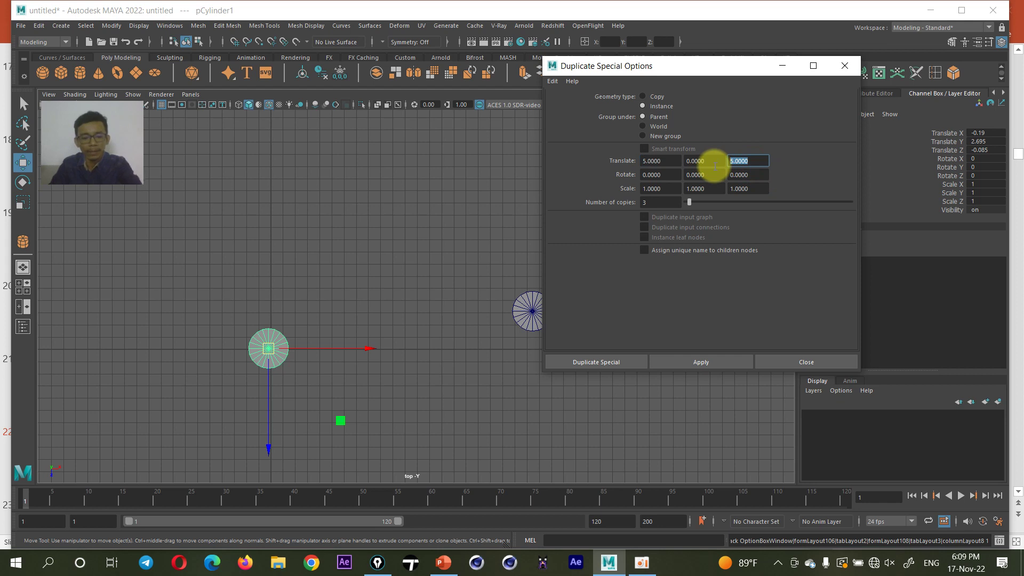
text(-5)
click(729, 299)
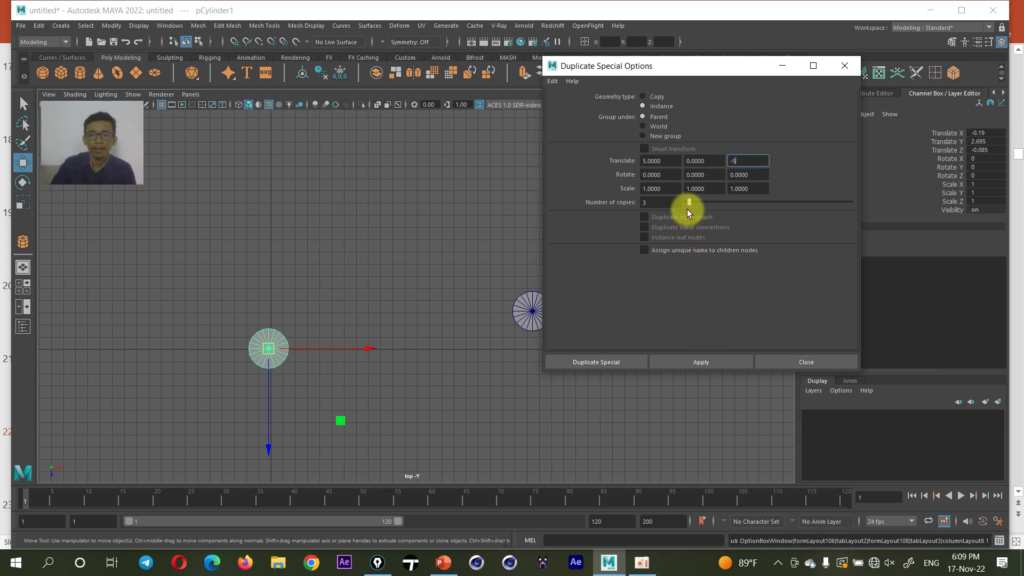
click(705, 362)
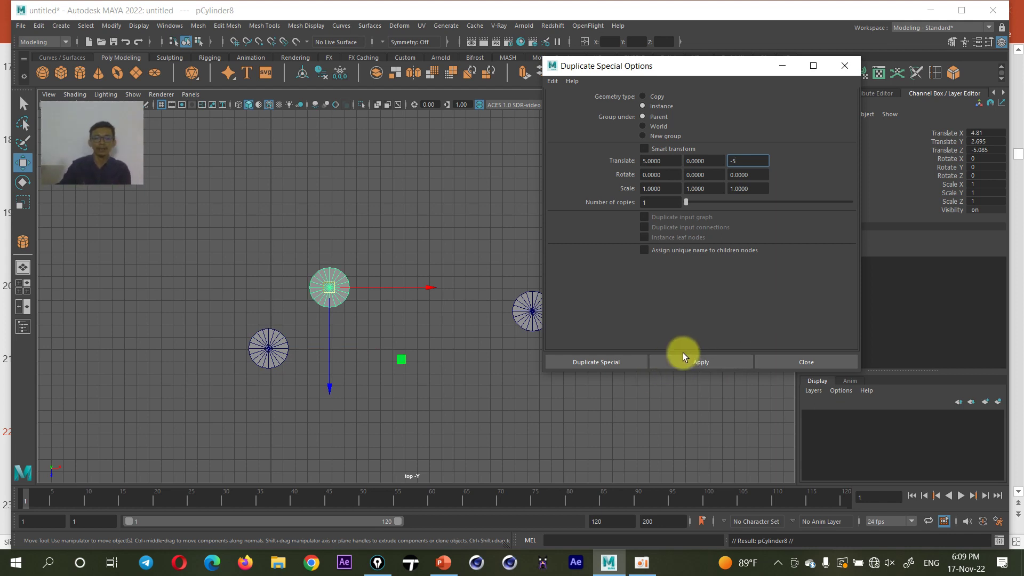
triple_click(701, 362)
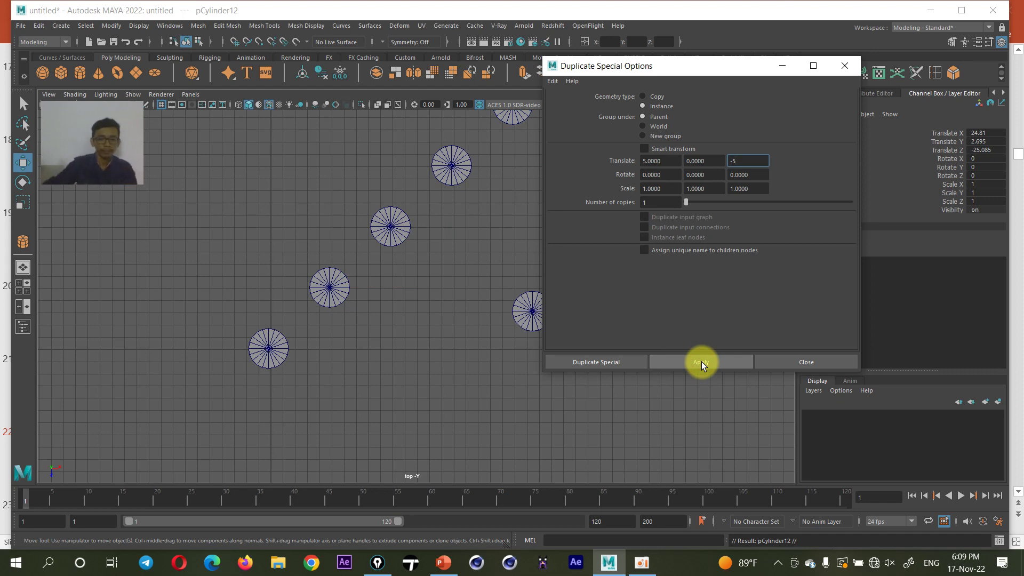
Close Duplicate Special options and start a new scene without saving
click(845, 65)
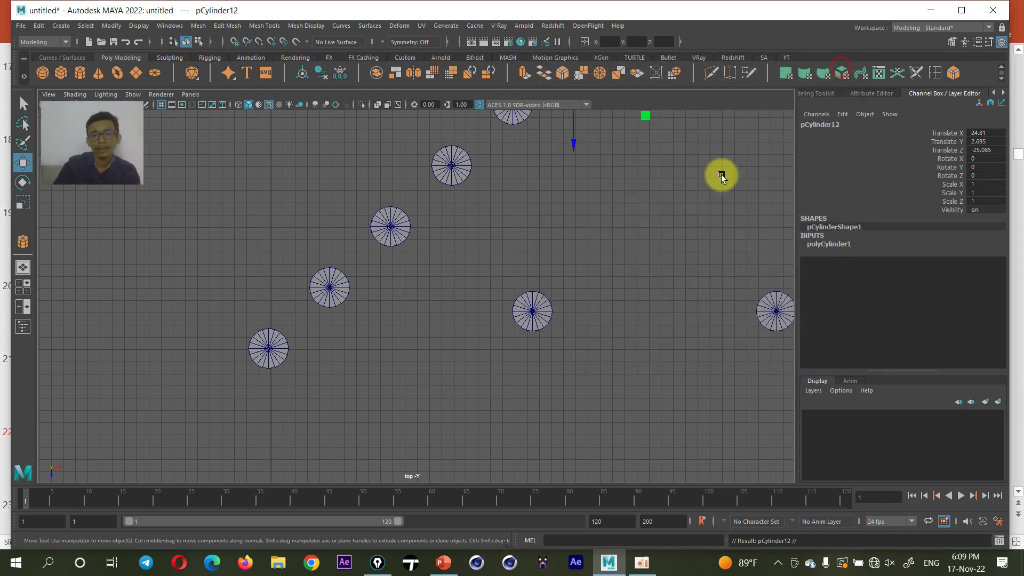
scroll(528, 297, down, 2)
scroll(527, 300, down, 2)
key(ctrl+n)
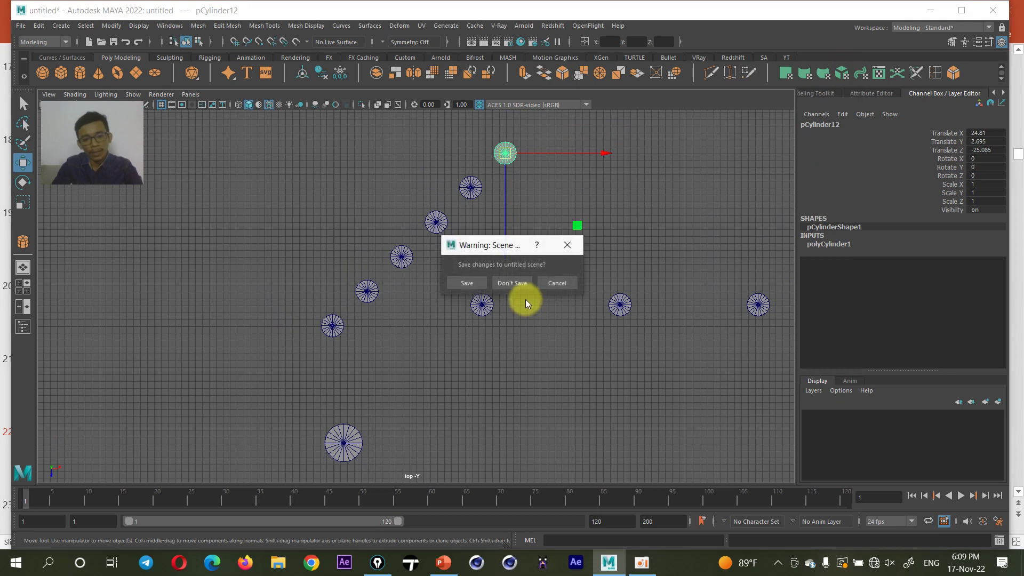
click(510, 280)
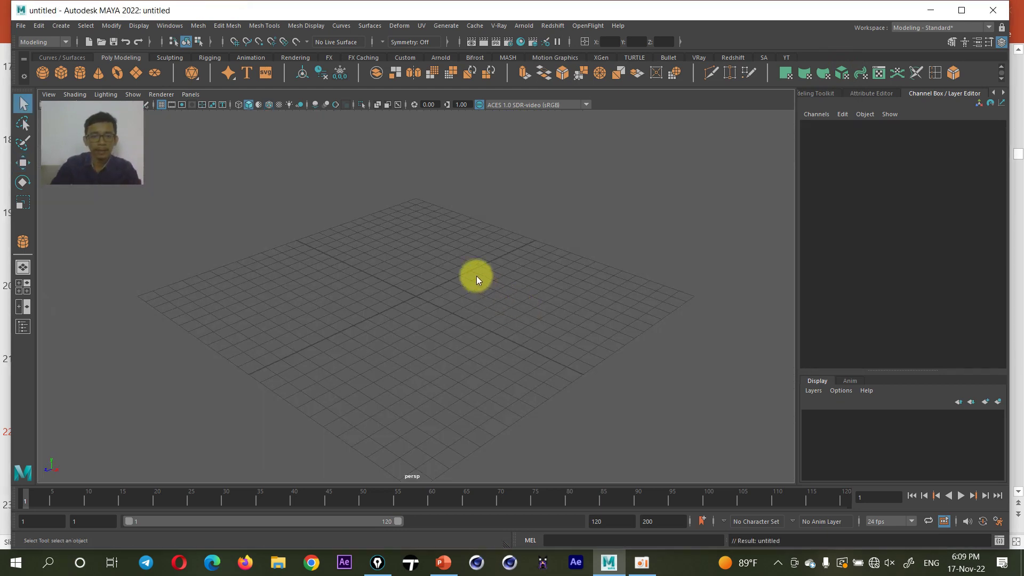
Draw a polygon cone on the grid and nudge it slightly with the Move tool
alt+drag(476, 276, 458, 268)
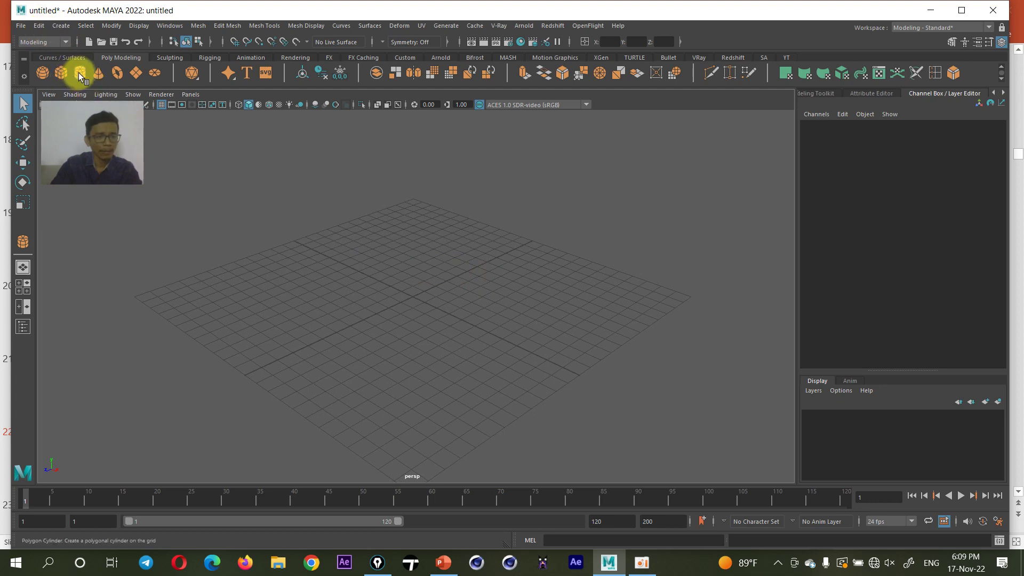
click(99, 75)
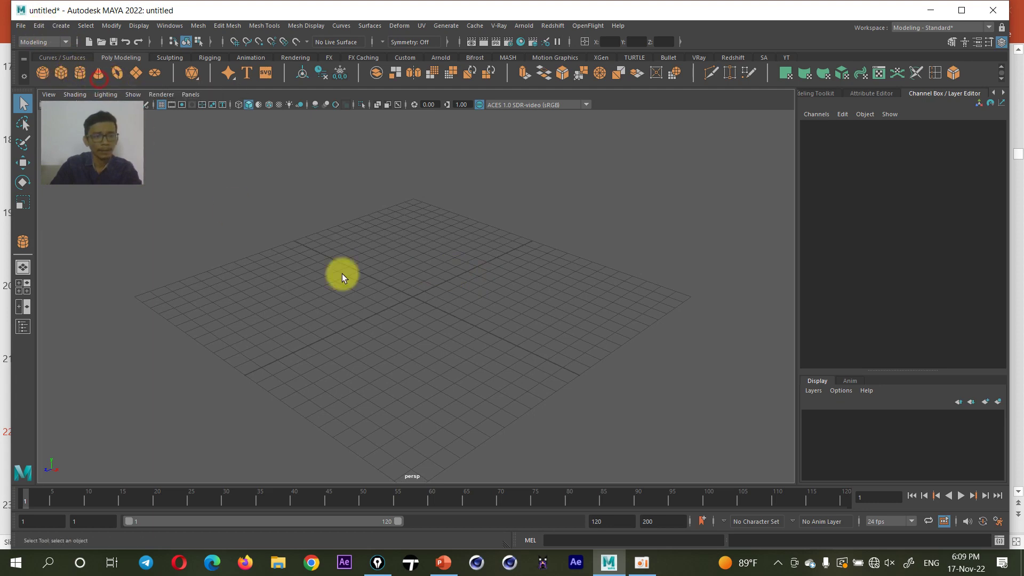
mouse_move(402, 297)
mouse_down()
mouse_move(434, 300)
mouse_move(400, 228)
mouse_up()
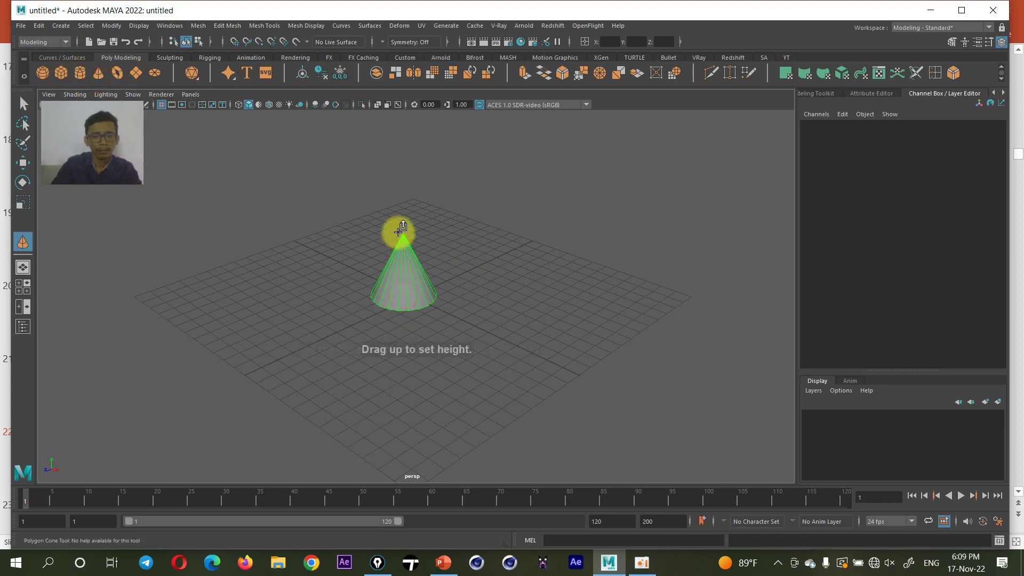
scroll(396, 263, up, 2)
key(w)
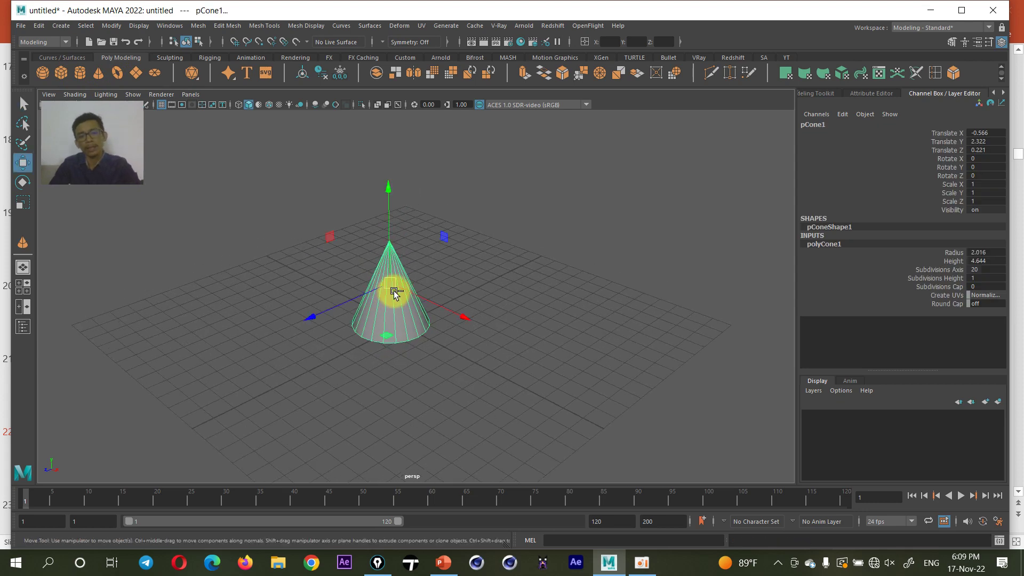
drag(389, 297, 386, 305)
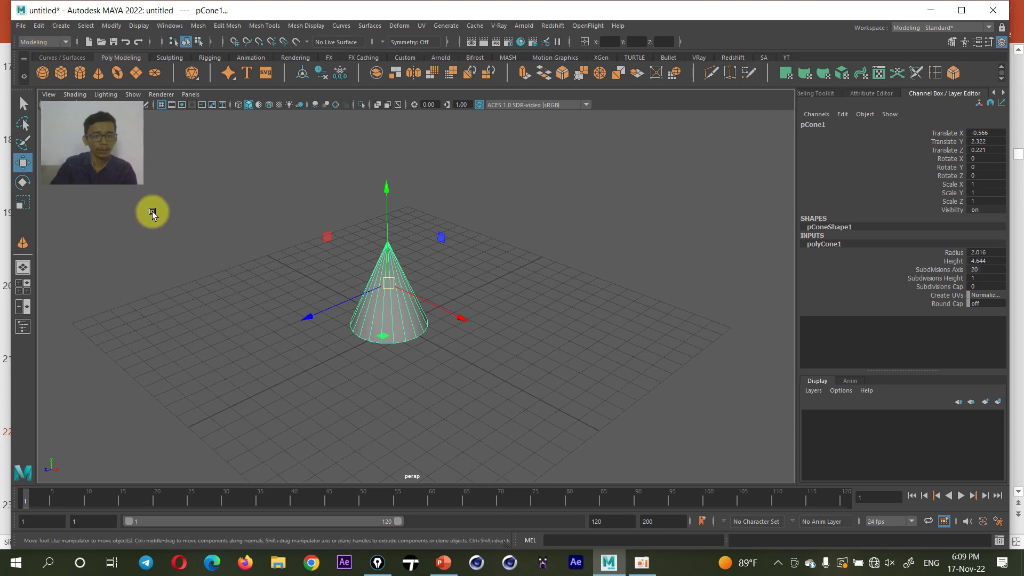
Advance the lesson slides to the Duplicate With Transform slide
click(443, 562)
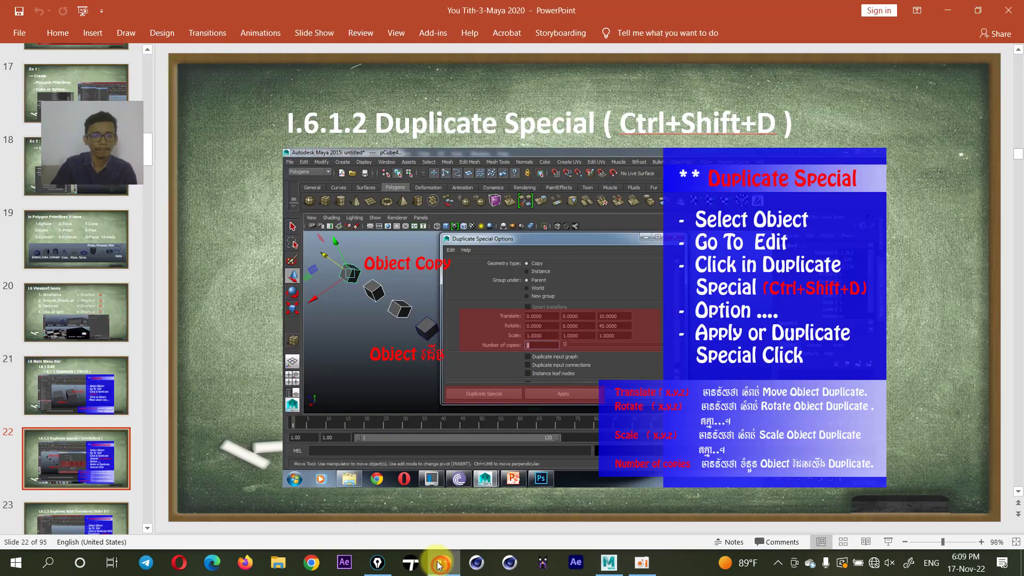
scroll(87, 457, down, 1)
click(87, 468)
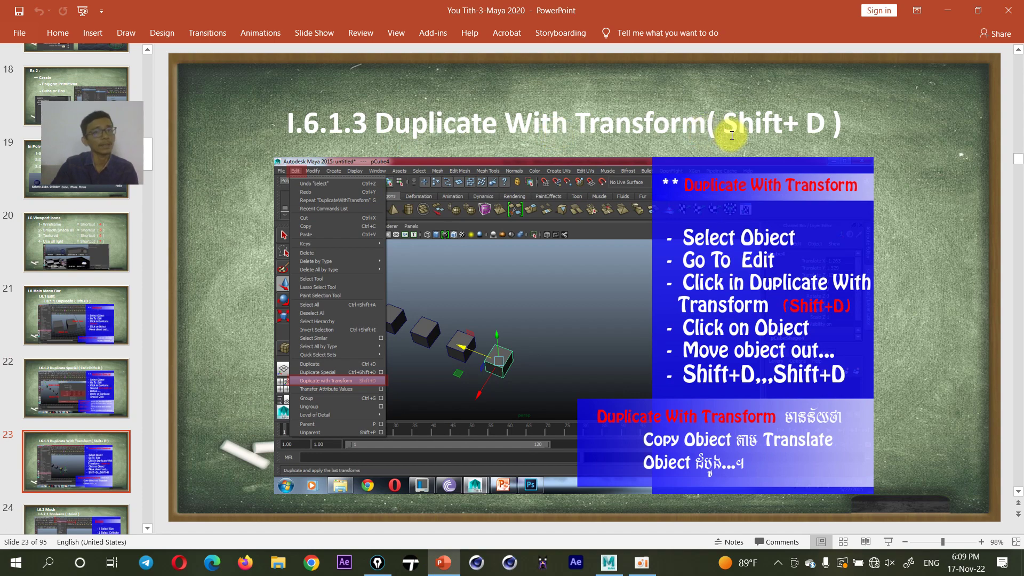
Test Ctrl+D and Shift+D spacing with moved cone duplicates, then delete them
click(945, 14)
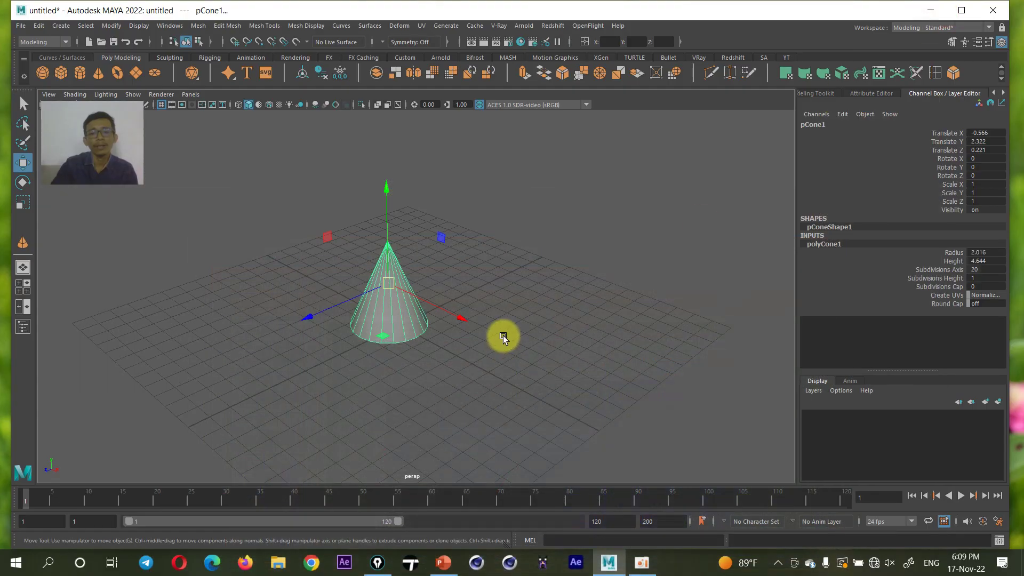
click(475, 362)
click(391, 312)
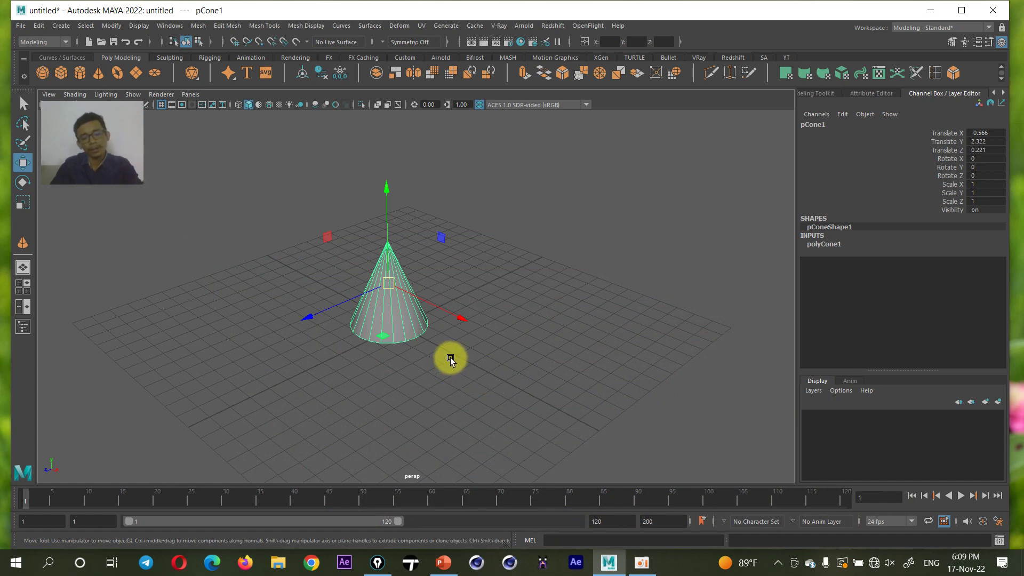
key(ctrl+d)
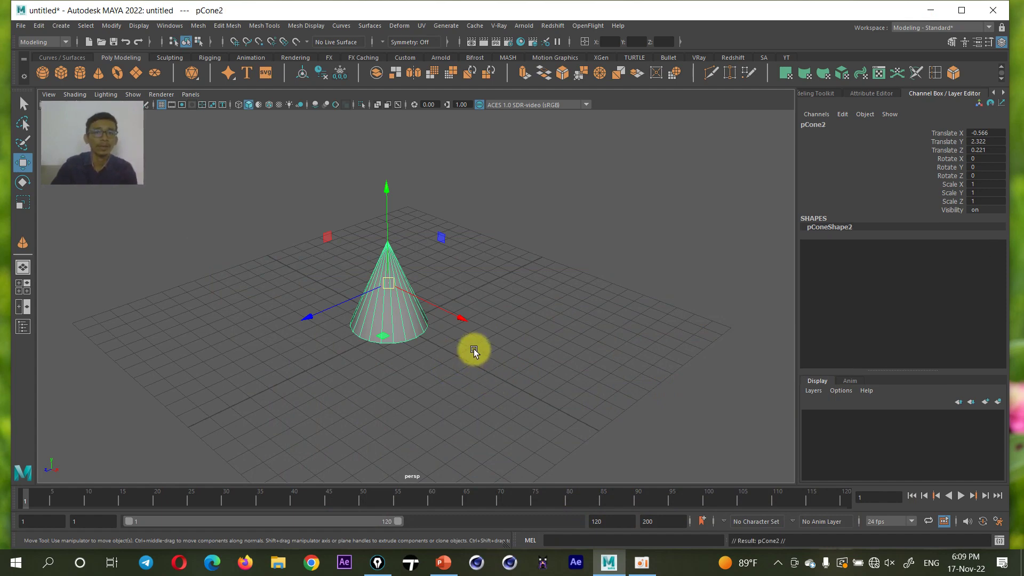
mouse_move(411, 327)
middle_down()
mouse_move(461, 320)
mouse_move(615, 408)
middle_up()
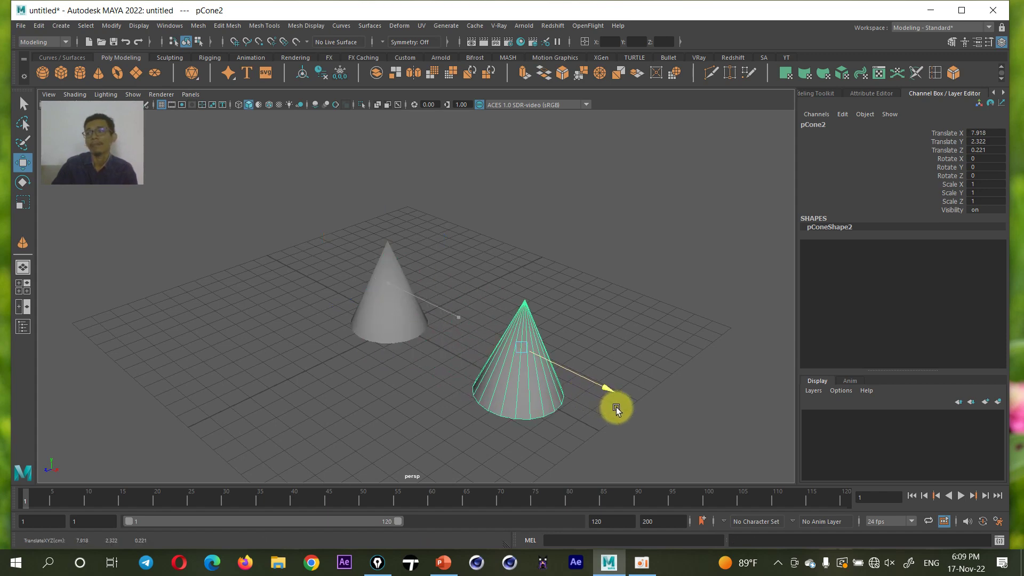
alt+right_drag(615, 408, 532, 367)
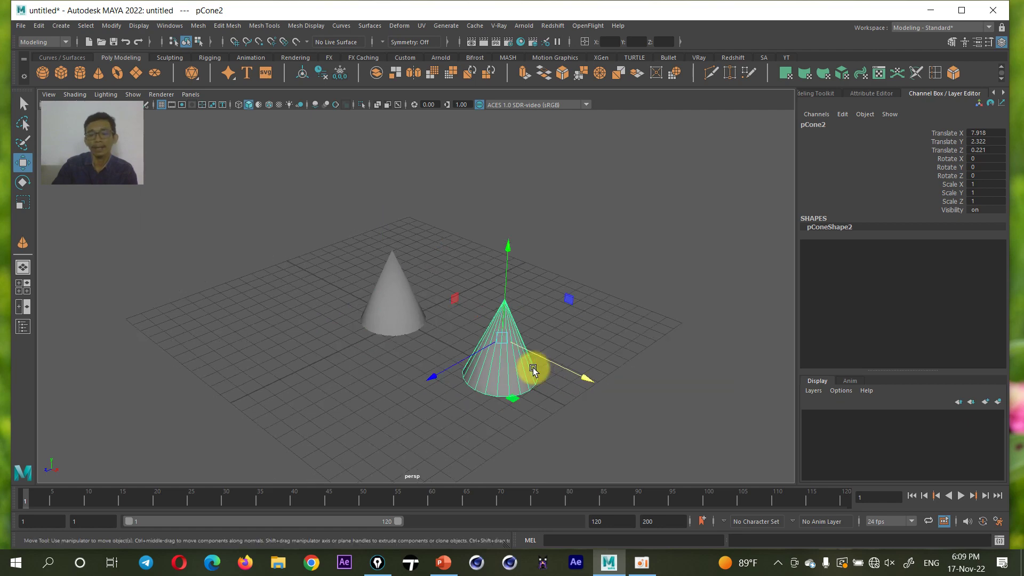
scroll(531, 368, down, 2)
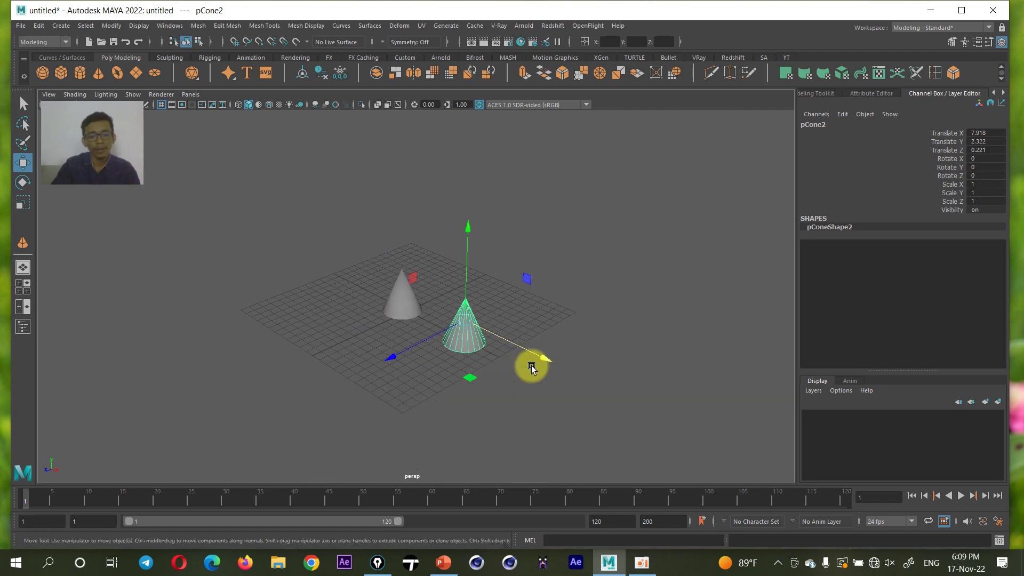
key(shift+d)
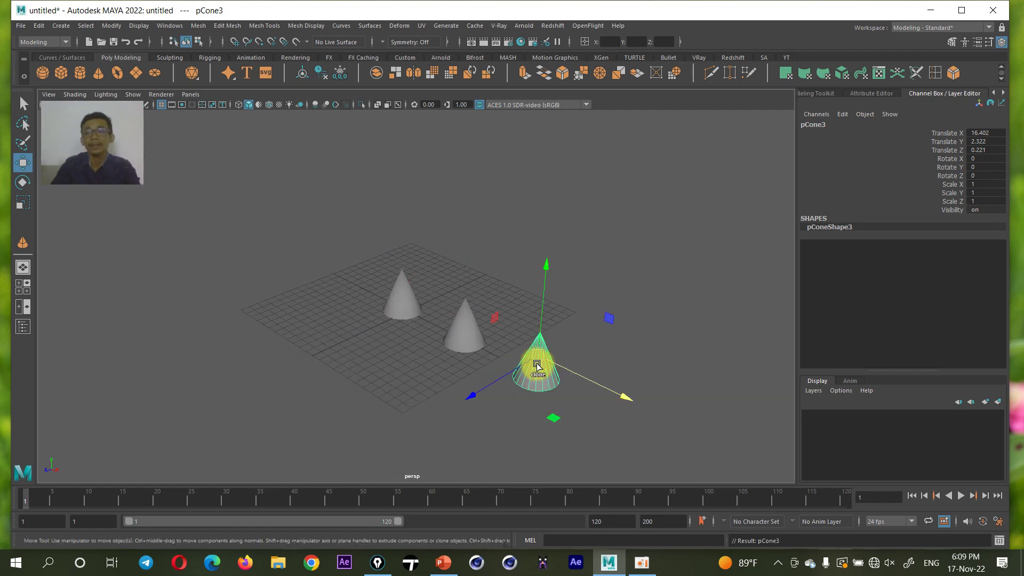
key(shift+d)
key(shift+d)
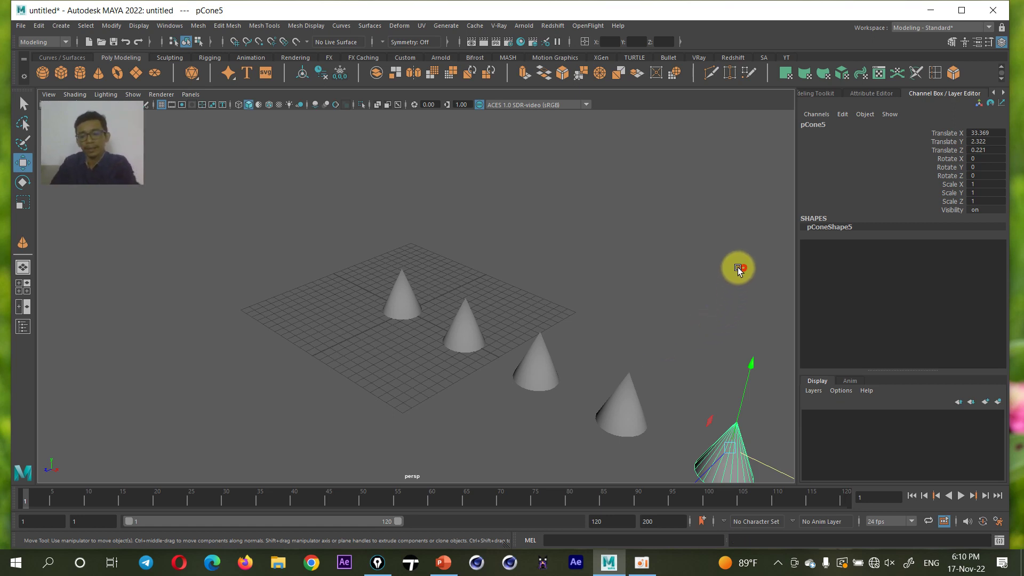
mouse_move(738, 267)
mouse_down()
mouse_move(496, 446)
mouse_move(442, 467)
mouse_up()
key(Delete)
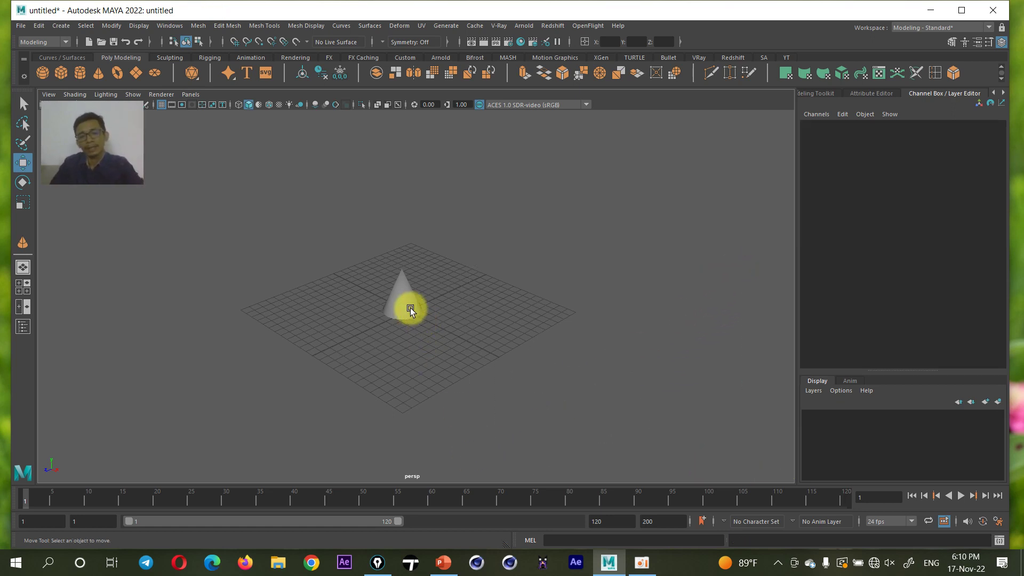
Duplicate the cone, move it right, scale it up slightly and tilt it
click(410, 311)
scroll(404, 315, up, 2)
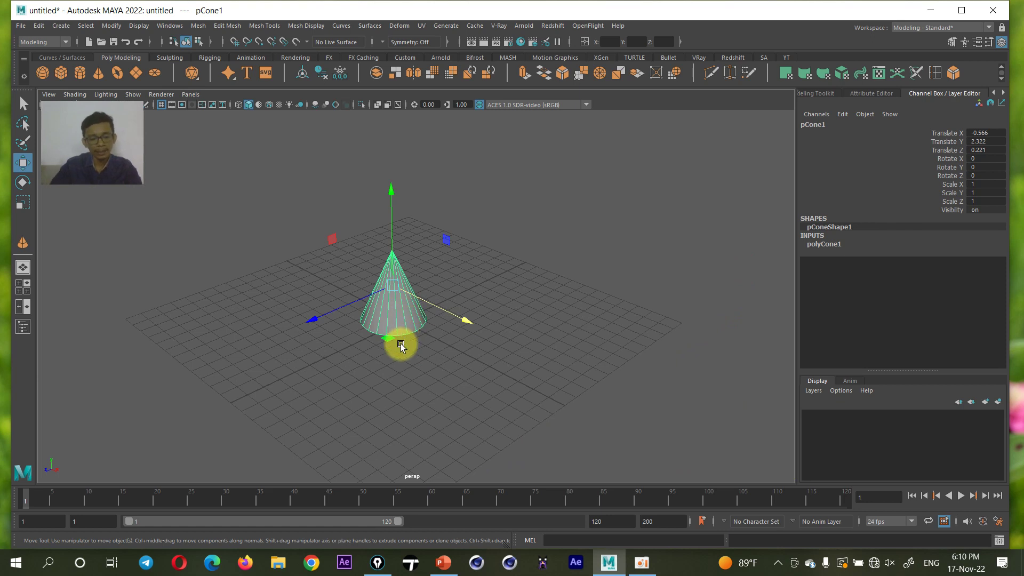
key(ctrl+d)
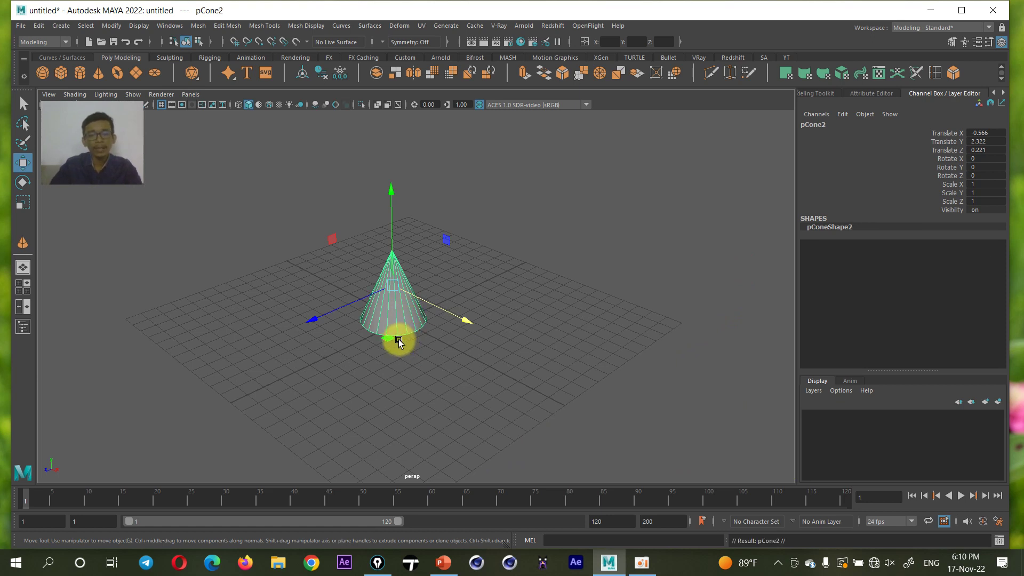
drag(398, 342, 529, 334)
key(r)
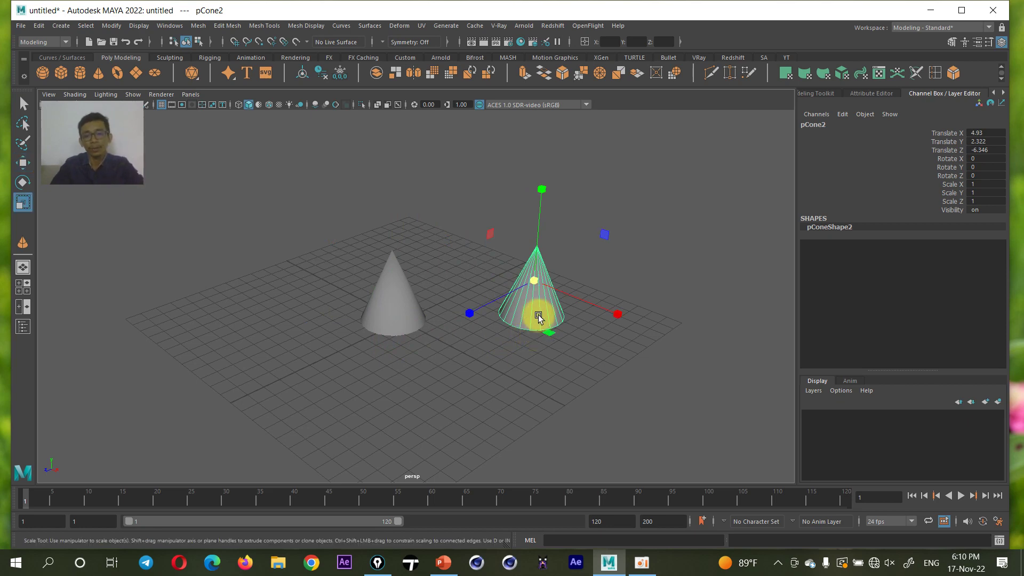
drag(535, 278, 544, 295)
key(e)
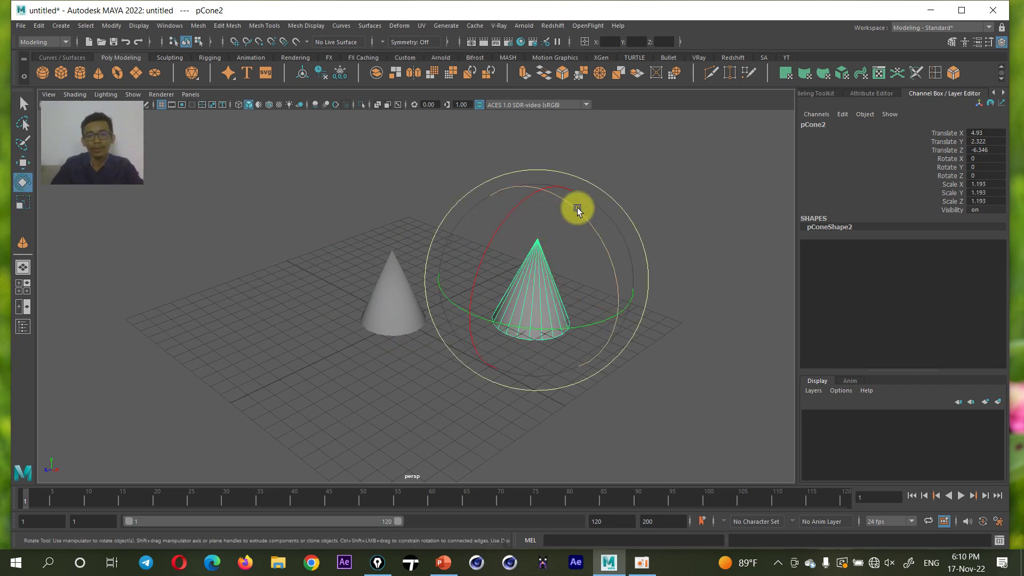
drag(570, 221, 538, 248)
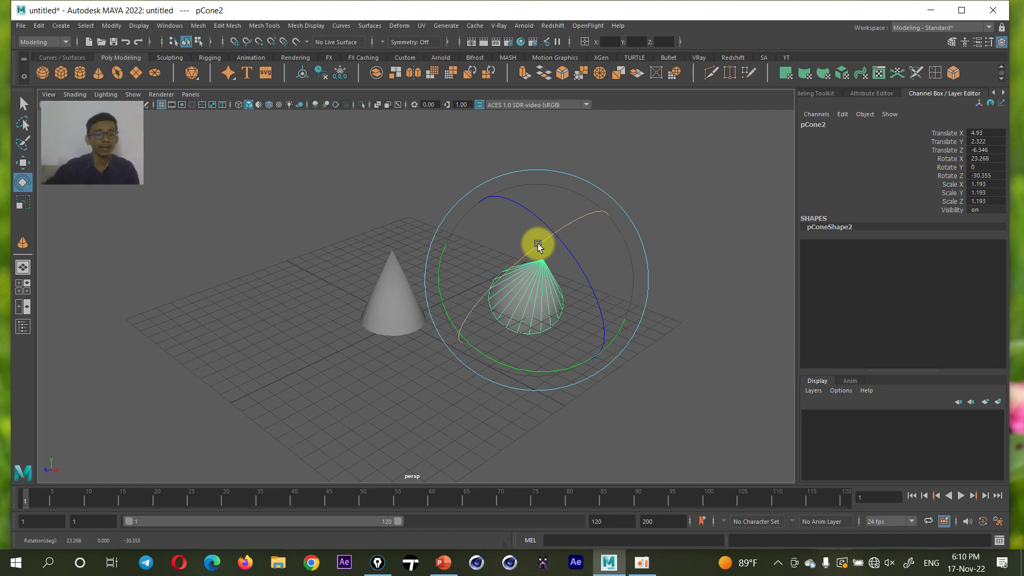
Repeat Duplicate With Transform three times for a growing, tilting cone trail
key(shift+d)
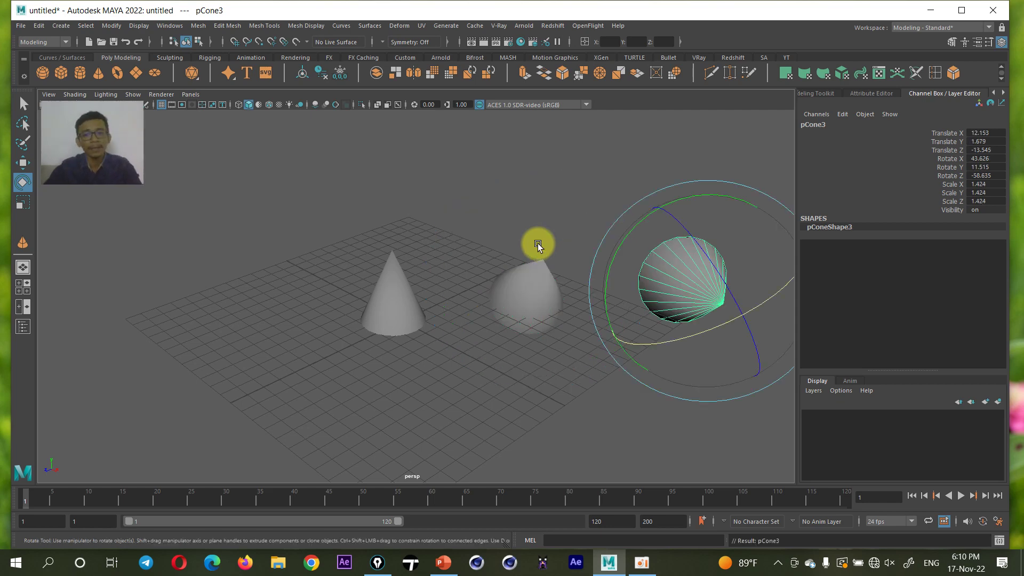
key(shift+d)
scroll(559, 259, down, 2)
key(shift+d)
key(shift+d)
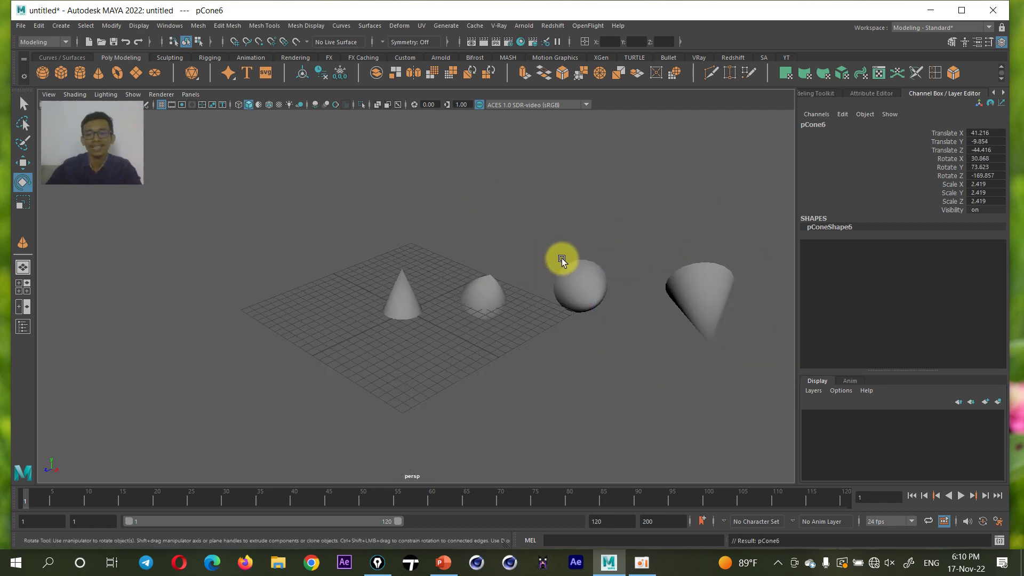
scroll(562, 258, down, 2)
scroll(563, 258, down, 1)
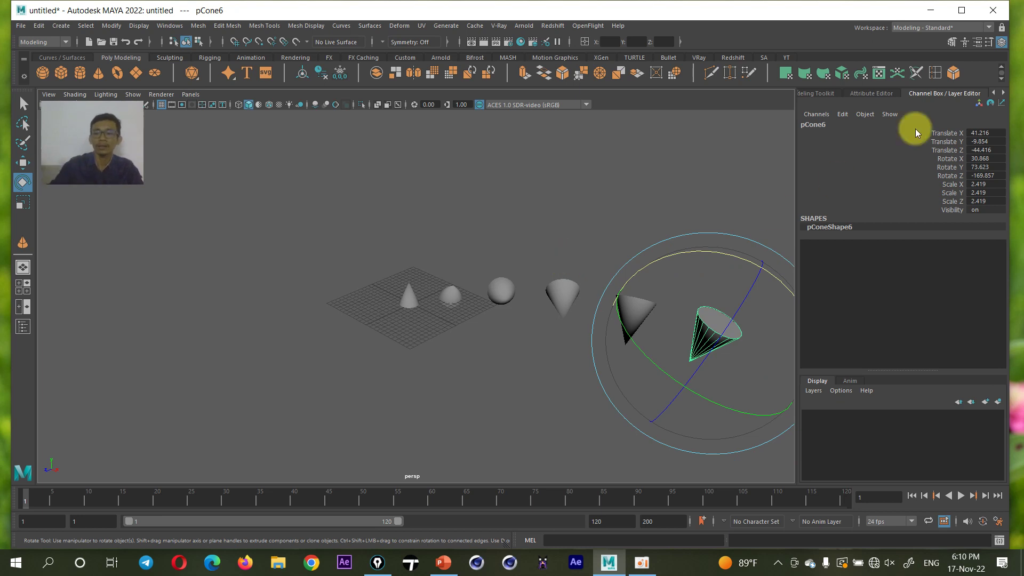
drag(949, 133, 955, 209)
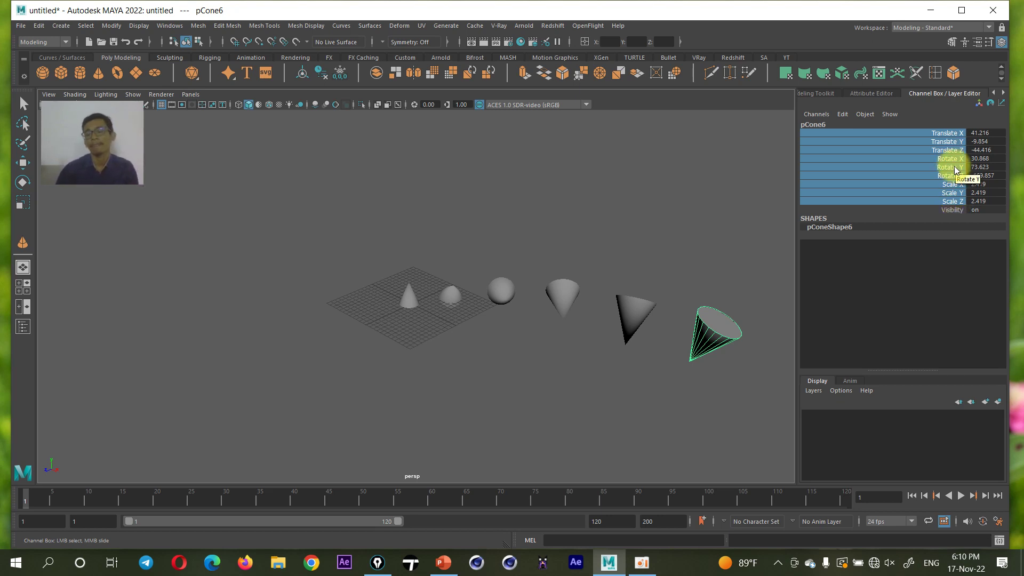
Delete all duplicated cones and the original cone from the scene
drag(731, 238, 463, 373)
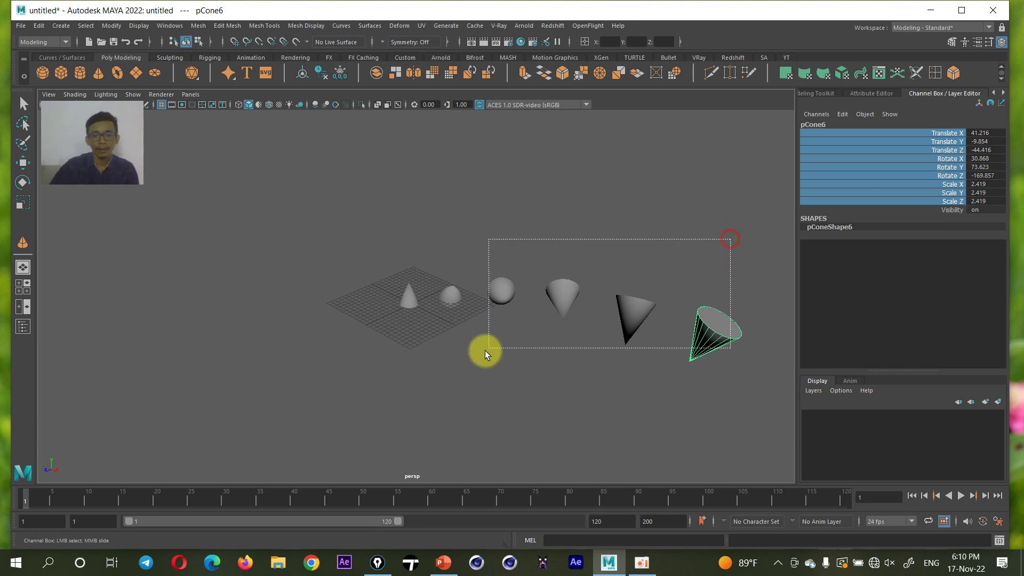
key(Delete)
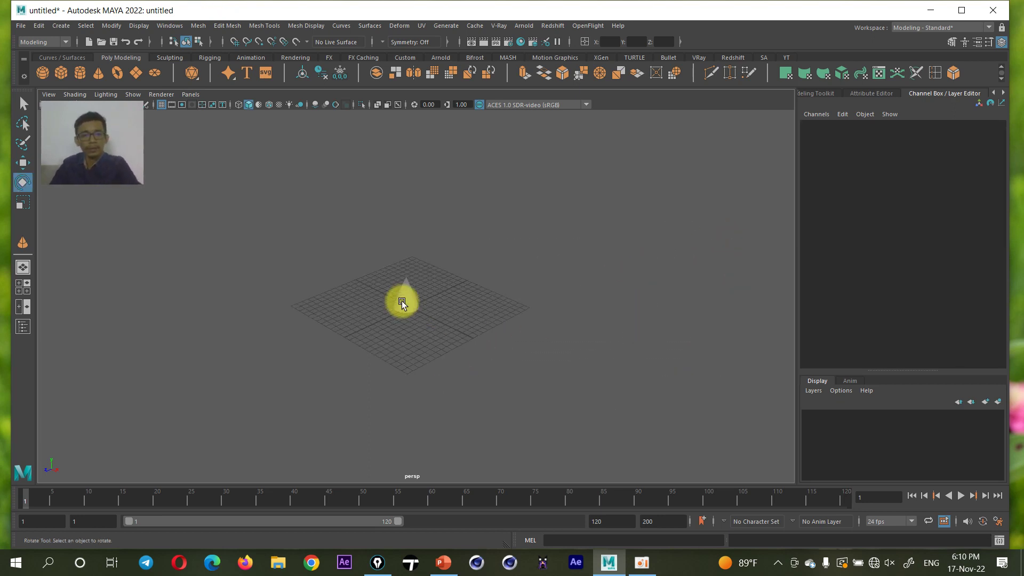
click(409, 308)
key(e)
key(Delete)
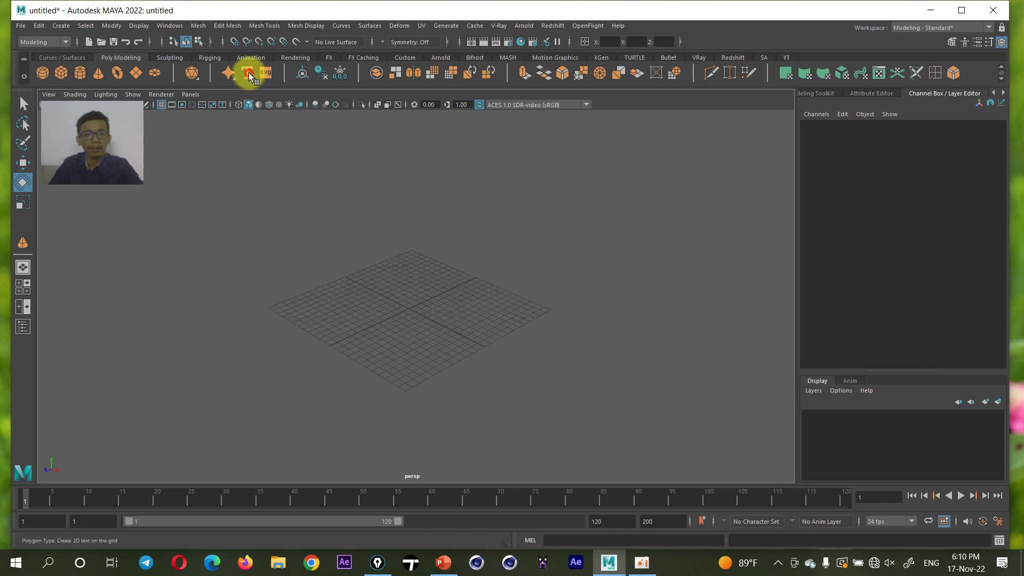
Create a 3D Type mesh and change its text from '3D Type' to '3D'
click(246, 74)
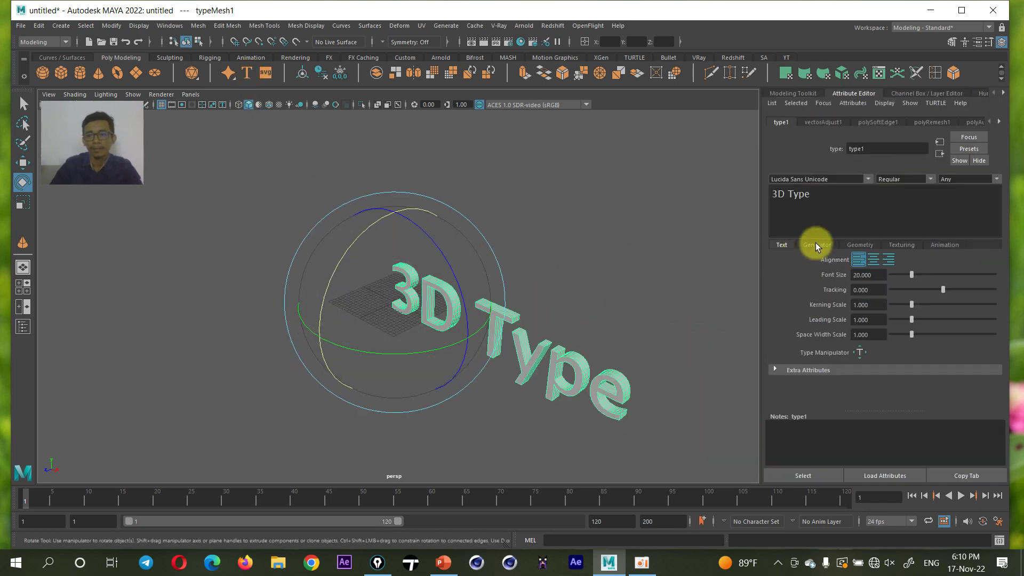
click(815, 179)
click(889, 122)
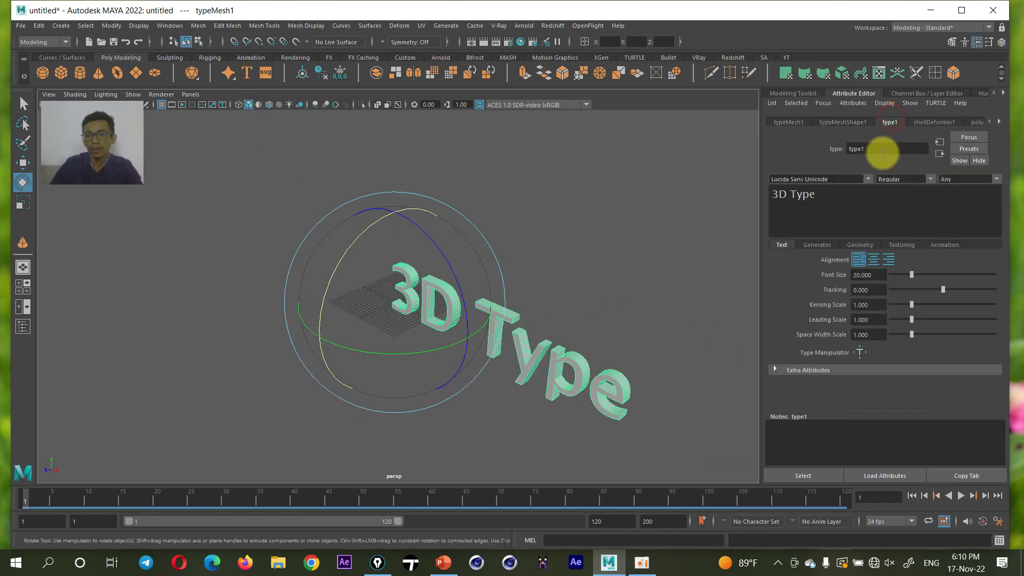
click(824, 200)
triple_click(778, 194)
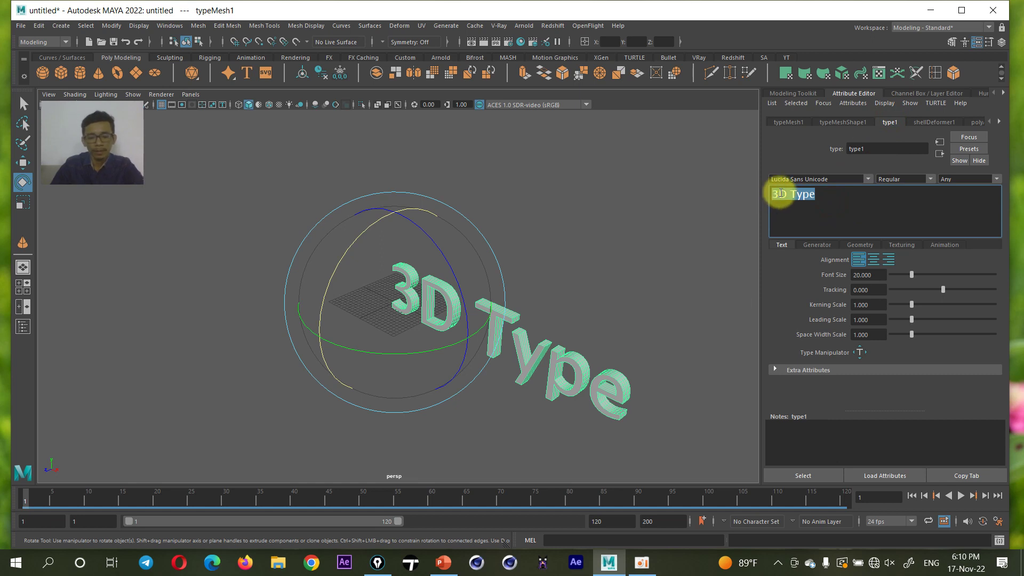
text(#)
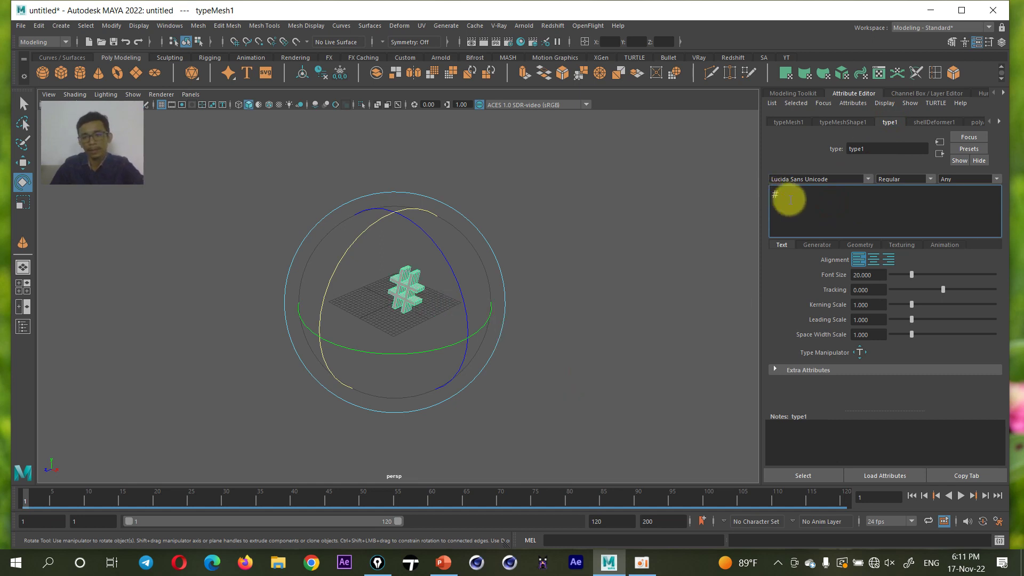
text(\3D)
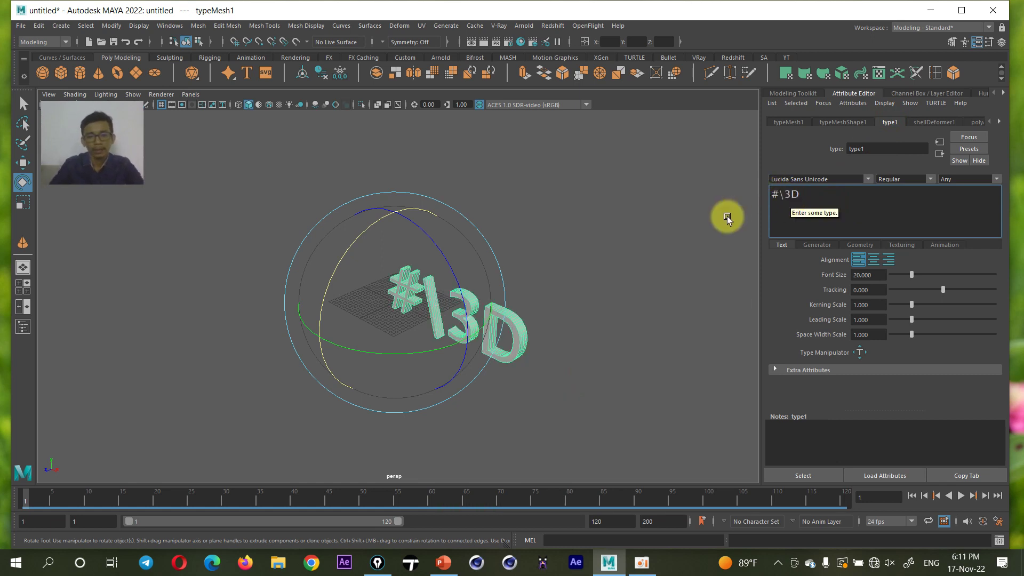
click(786, 196)
key(BackSpace)
key(BackSpace)
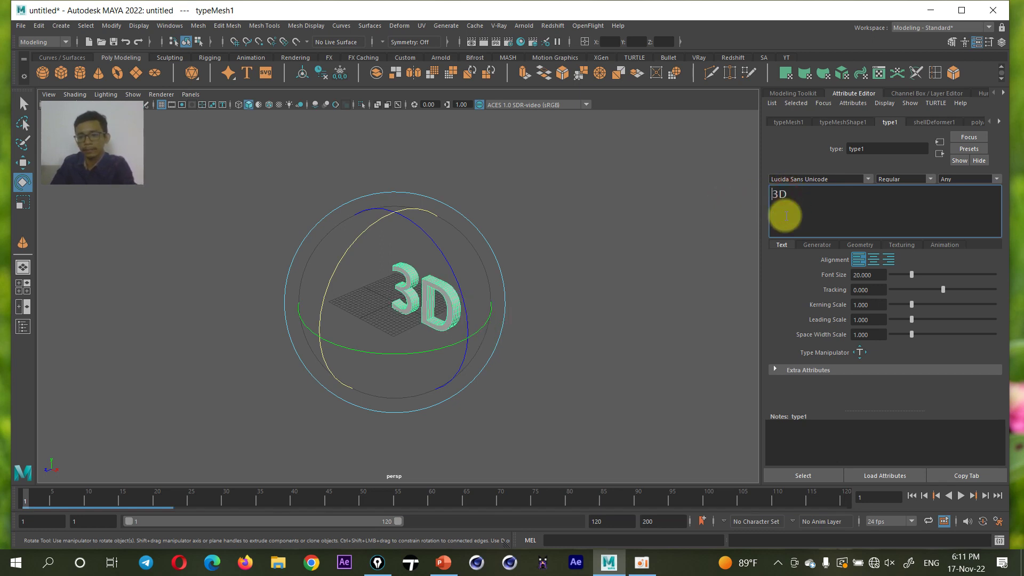
click(530, 299)
click(430, 290)
Centre-align the 3D text on its pivot, then duplicate it forward and scale the copy to 2
key(w)
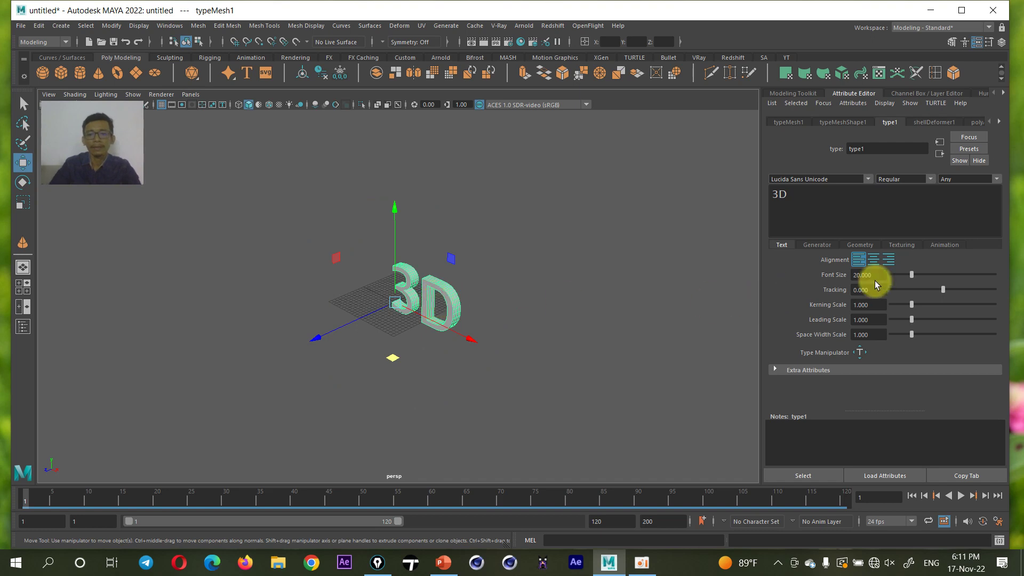
click(875, 260)
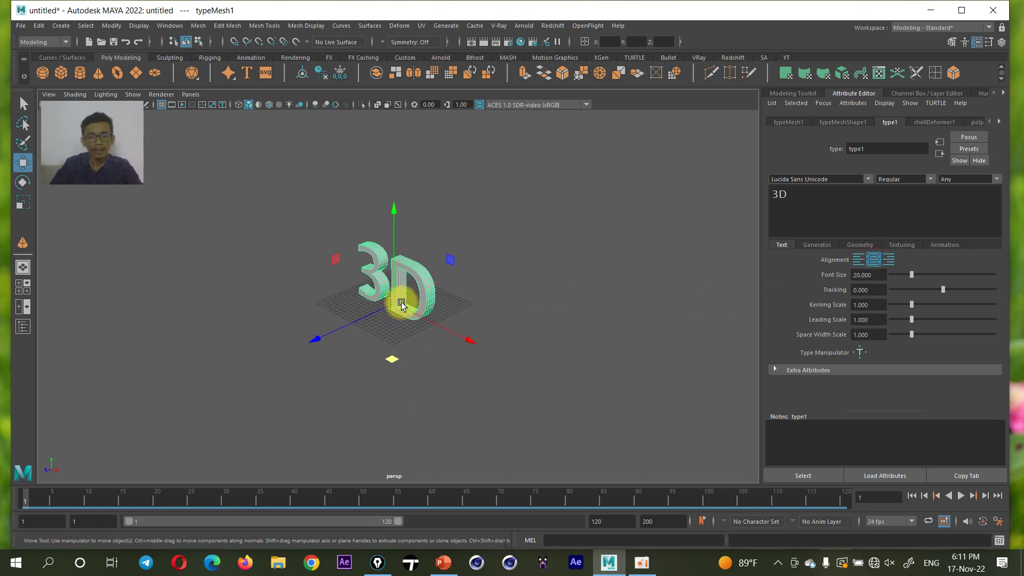
shift+drag(379, 314, 281, 368)
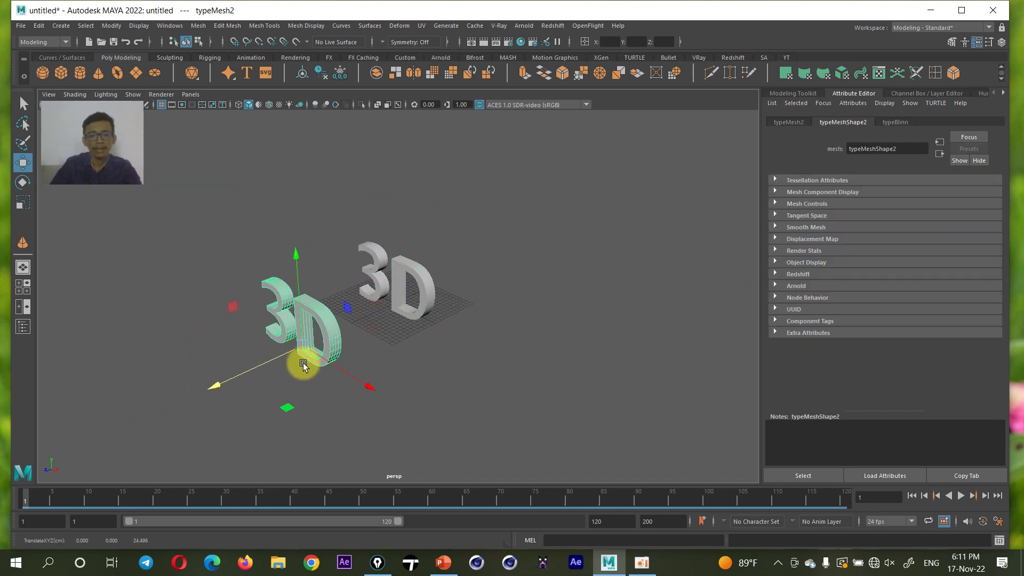
click(1001, 42)
click(979, 200)
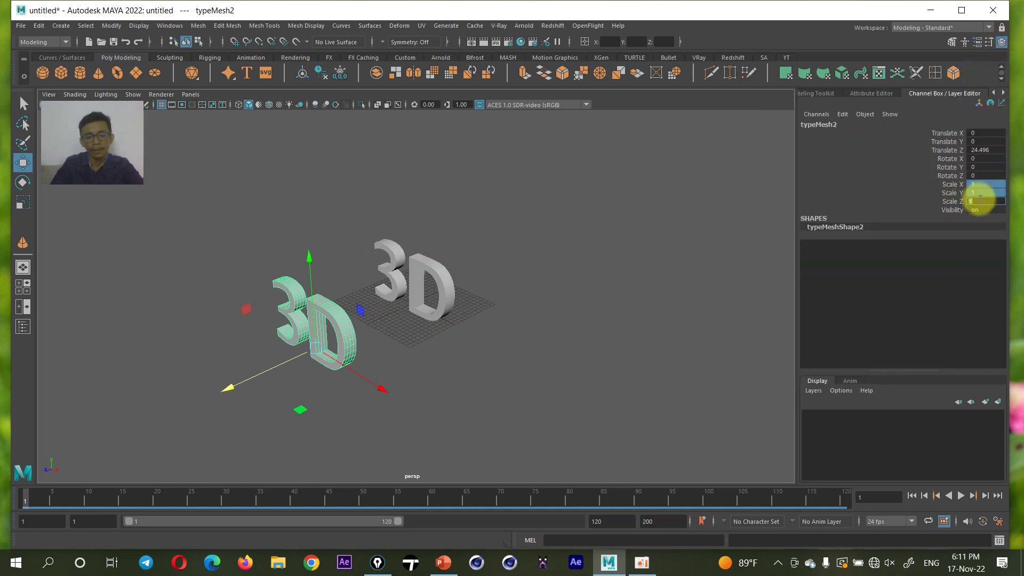
key(Return)
Try repeated duplicates of the scaled text, undo them, re-commit scale 2, and deselect
scroll(457, 263, down, 2)
alt+drag(458, 264, 413, 270)
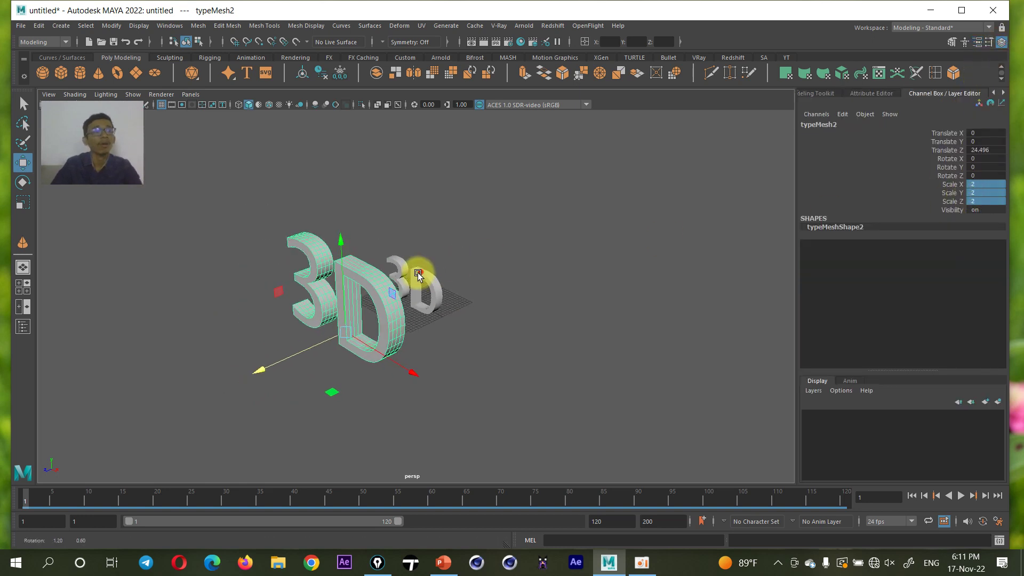
key(ctrl+d)
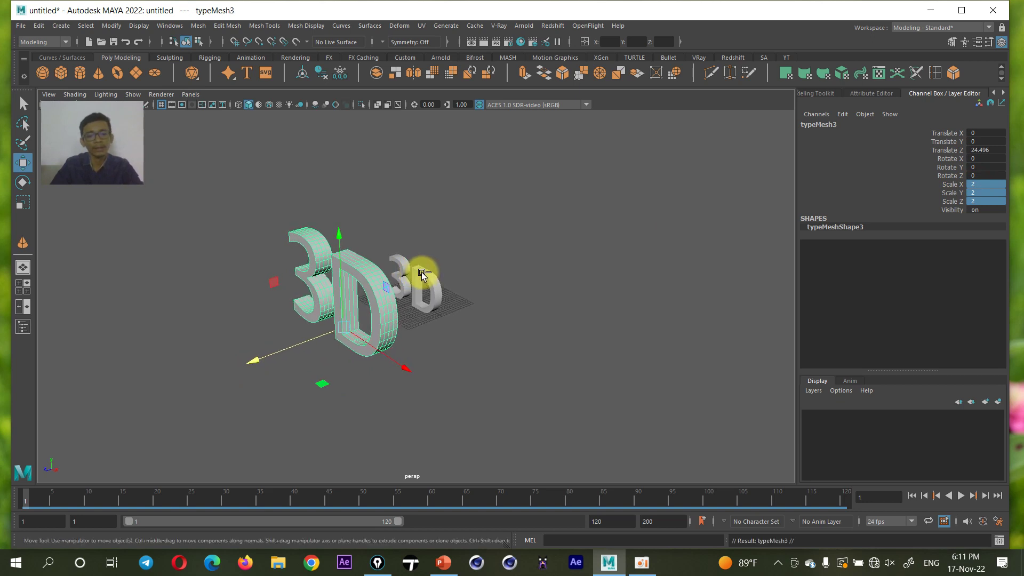
middle_click(459, 270)
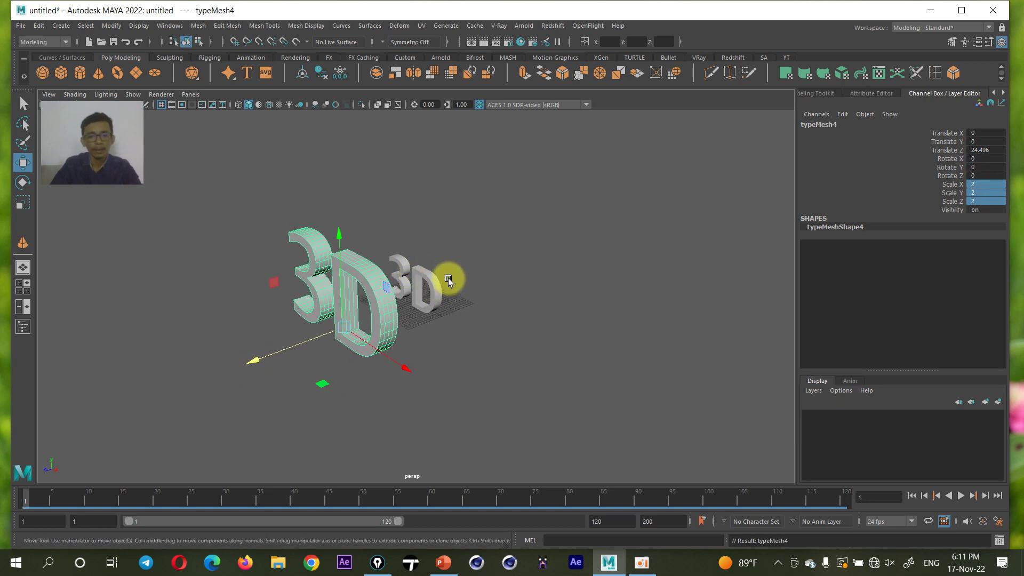
key(shift+d)
key(ctrl+z)
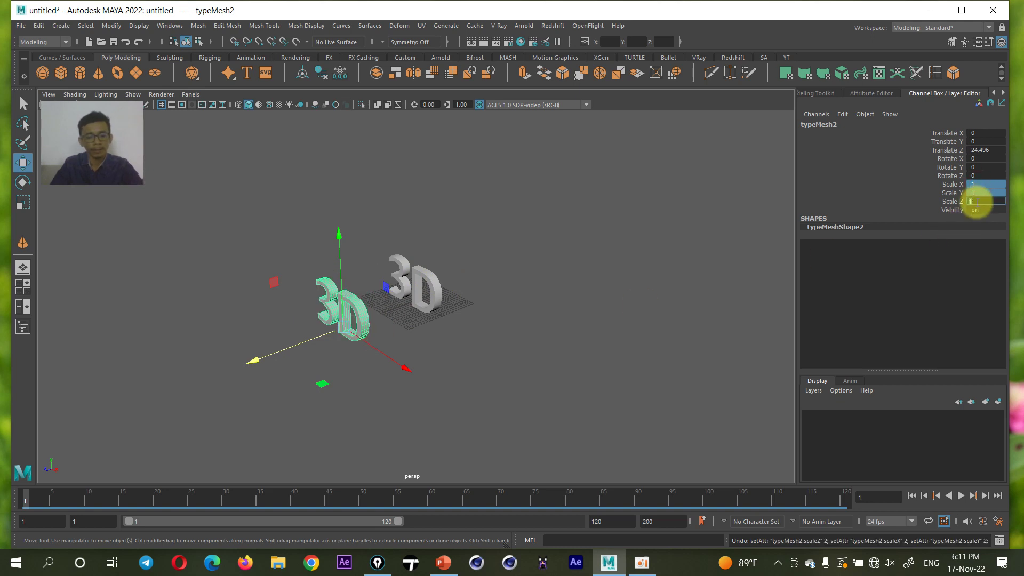
text(2)
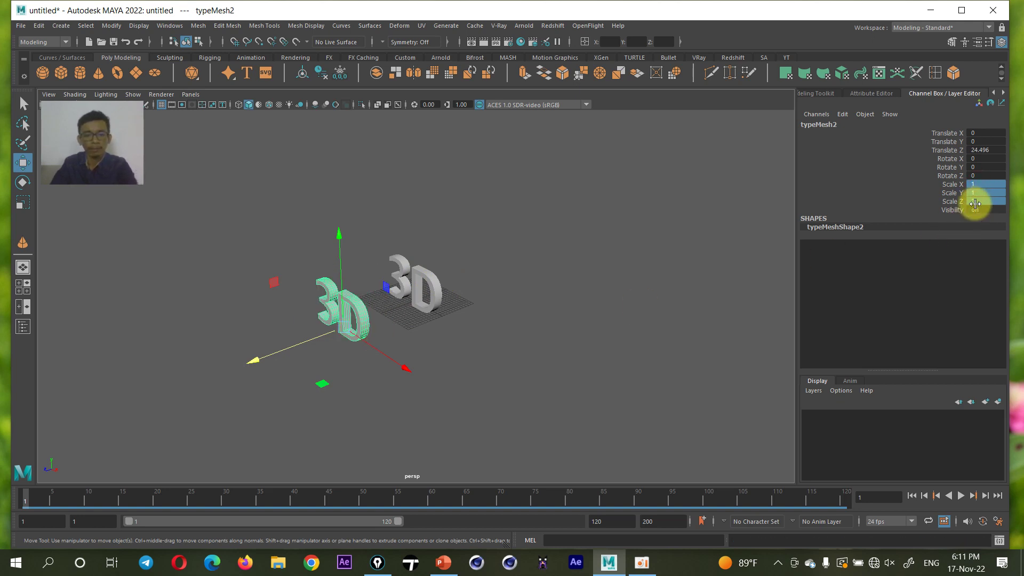
key(Return)
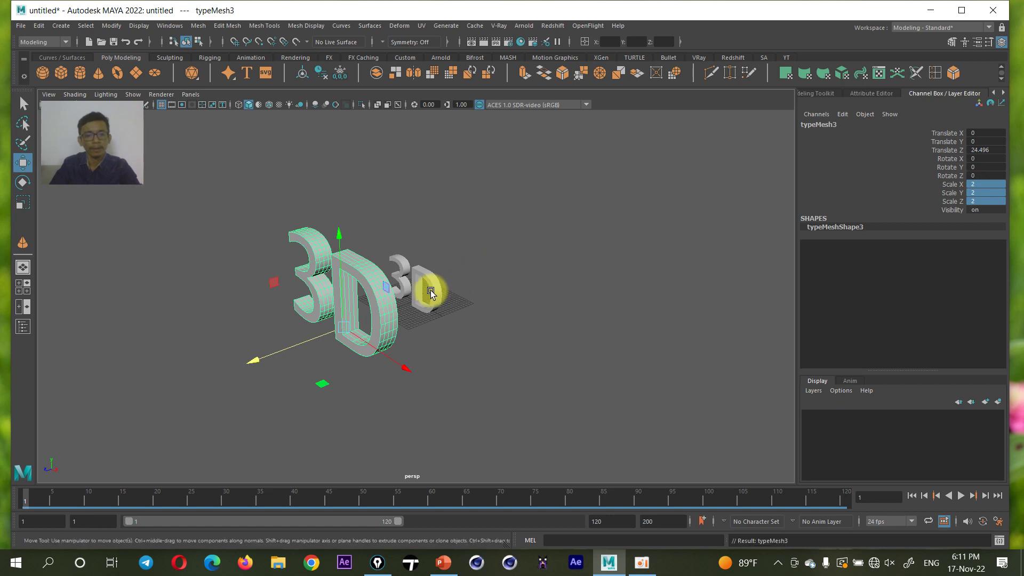
click(414, 299)
Undo to the original text, then duplicate it, move the copy forward along Z and enlarge it
key(ctrl+z)
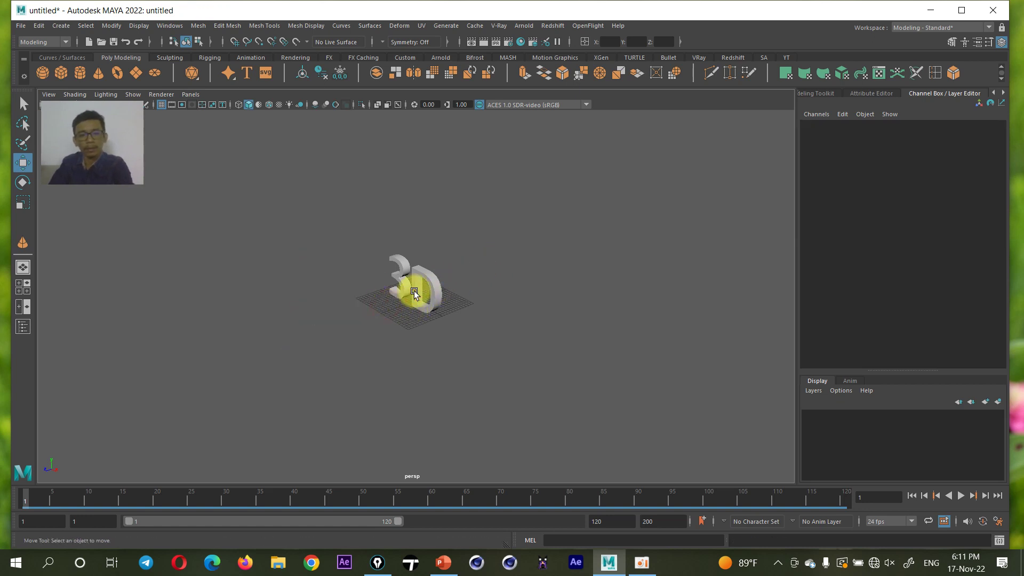
click(417, 289)
key(ctrl+d)
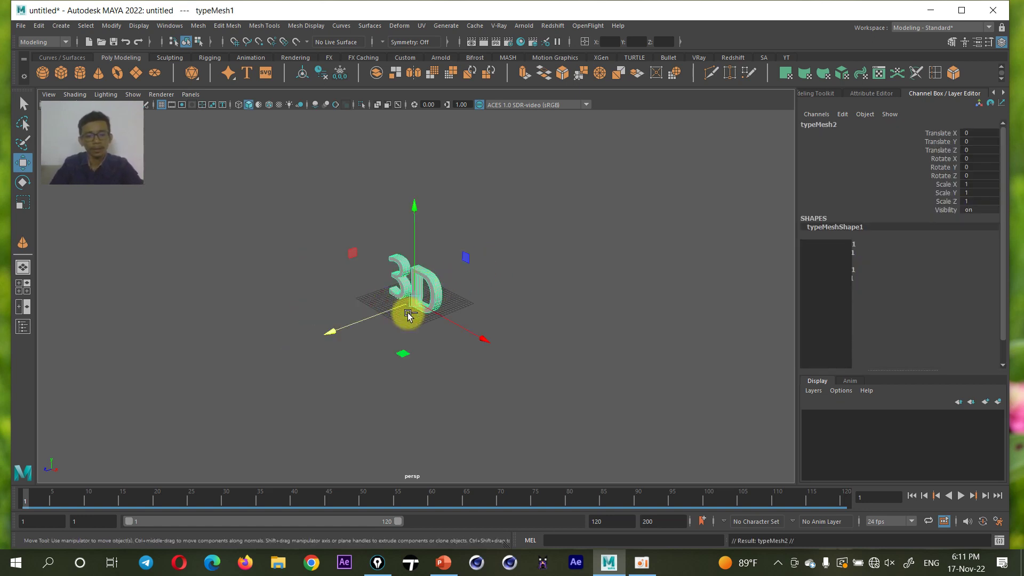
drag(406, 313, 293, 349)
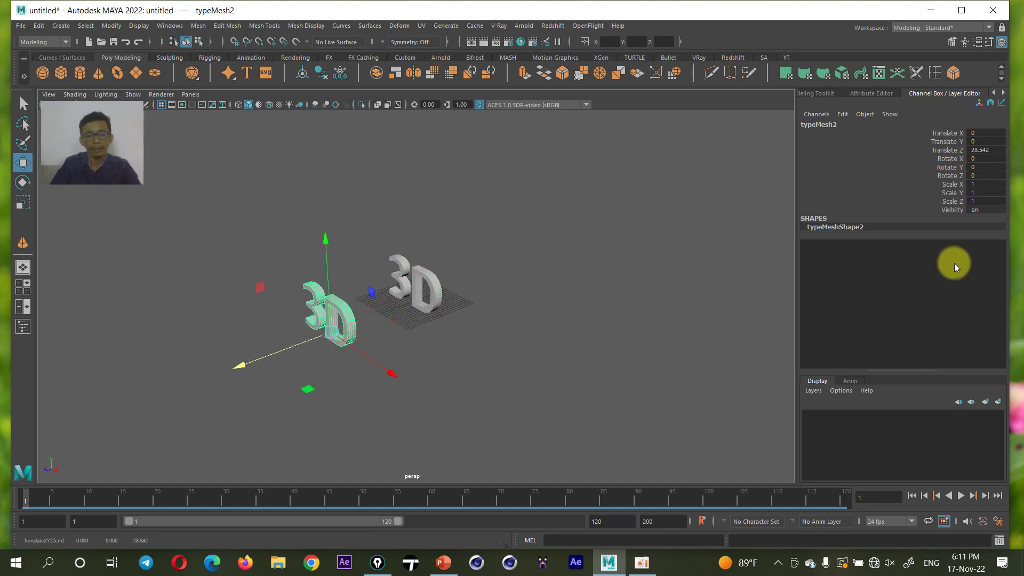
key(r)
drag(332, 338, 491, 339)
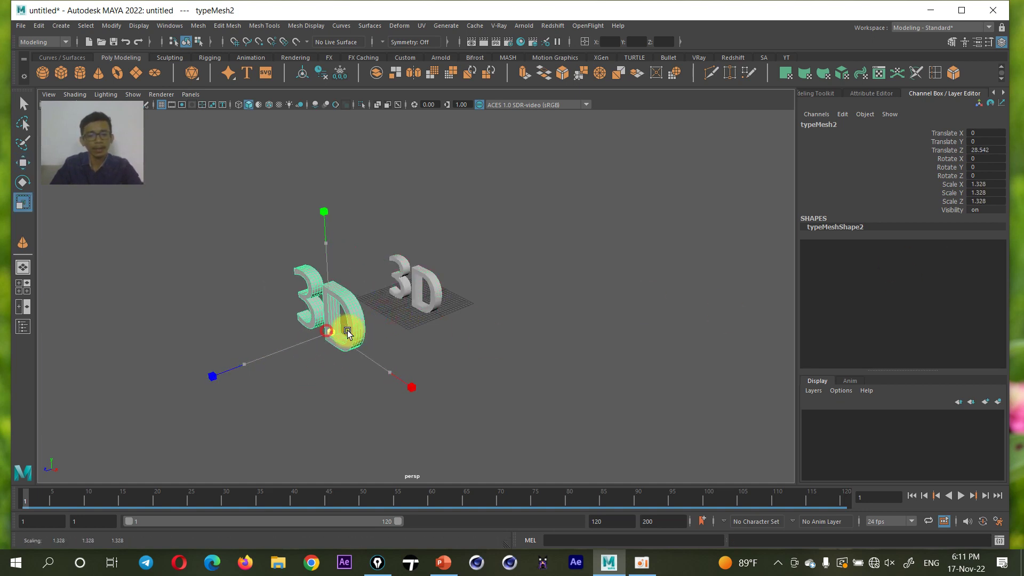
Repeat the scaled duplicate twice with Shift+D, then undo the oversized copies
key(shift+d)
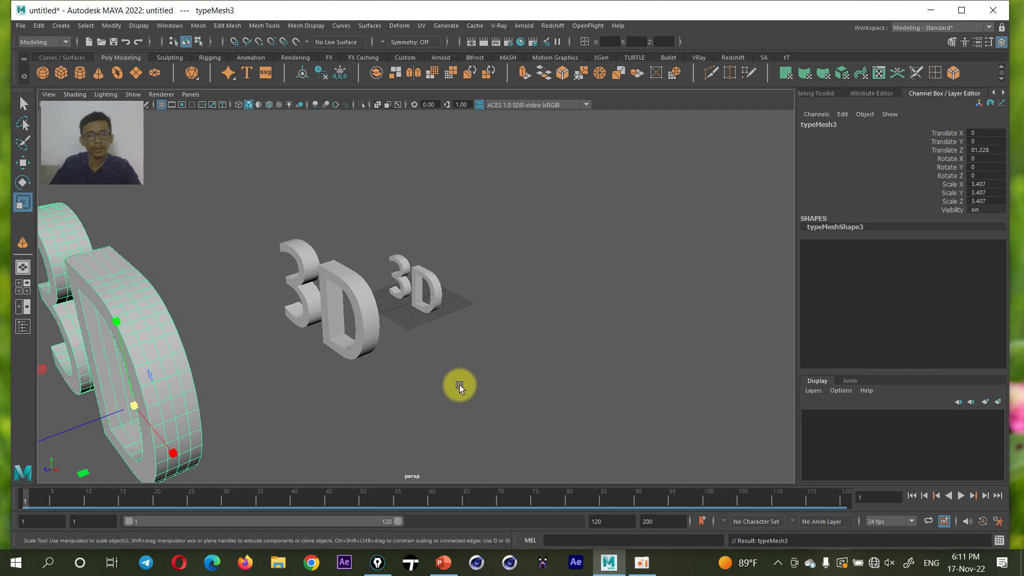
scroll(459, 385, down, 2)
key(shift+d)
key(shift+d)
scroll(454, 376, down, 2)
scroll(455, 376, down, 1)
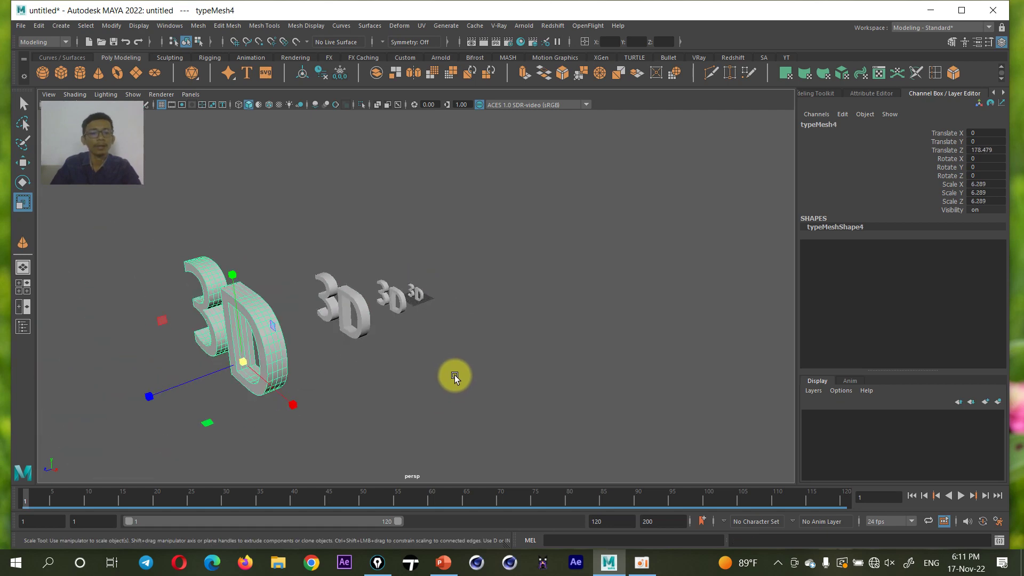
scroll(455, 376, up, 1)
scroll(454, 375, down, 1)
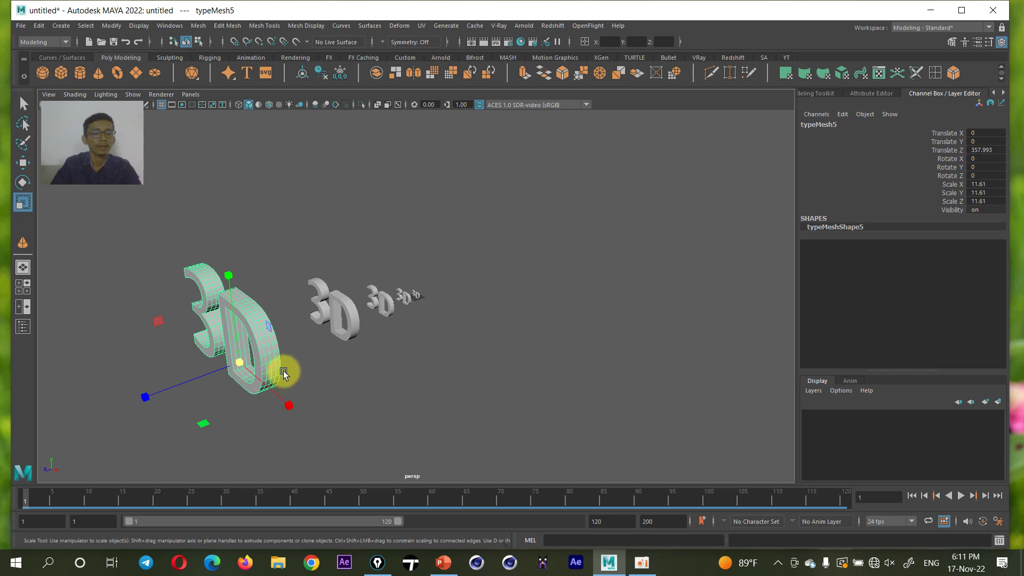
key(ctrl+z)
key(ctrl+z)
key(ctrl+z)
key(ctrl+z)
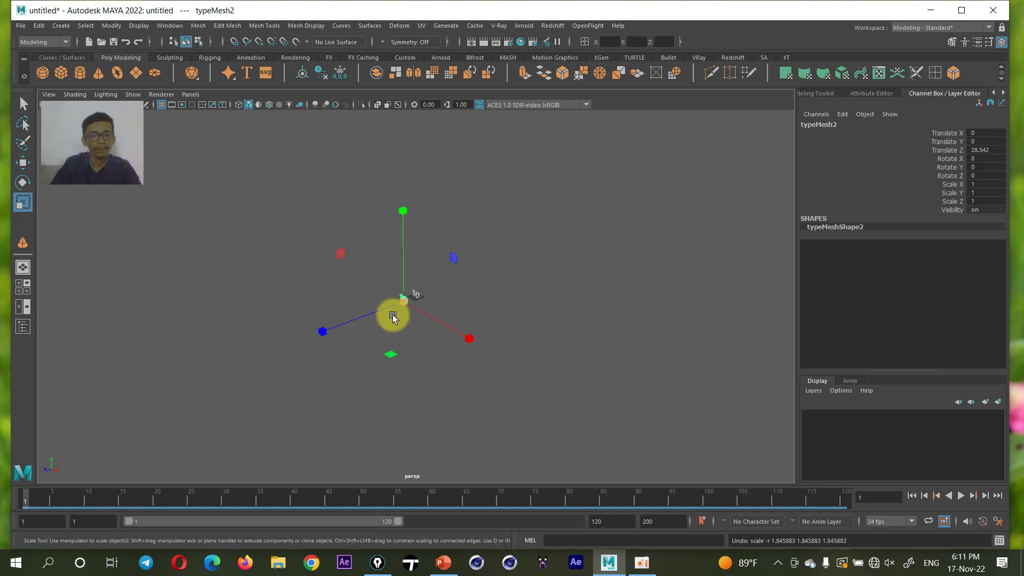
key(ctrl+z)
key(ctrl+z)
key(ctrl+z)
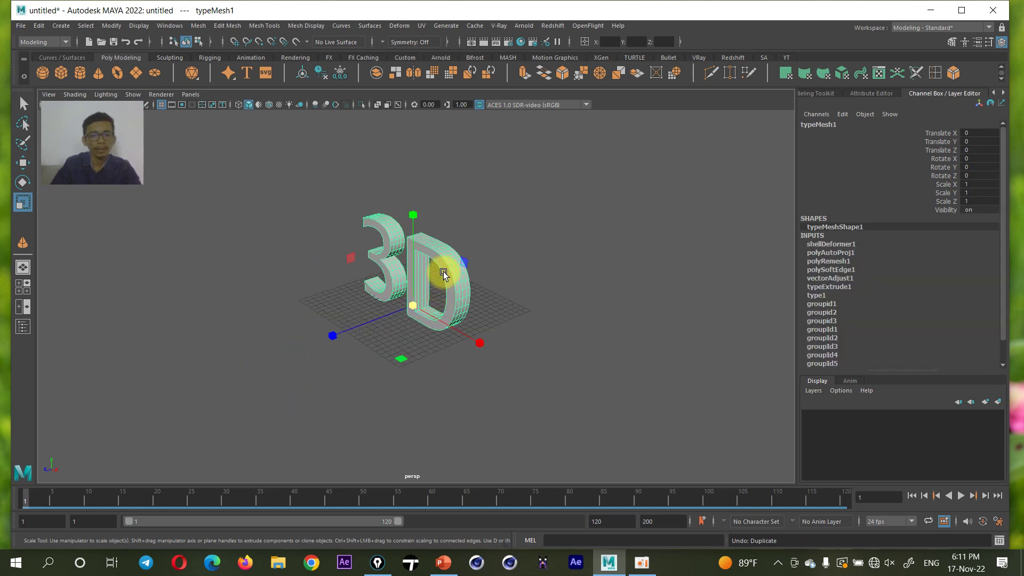
key(w)
drag(410, 306, 230, 370)
key(ctrl+d)
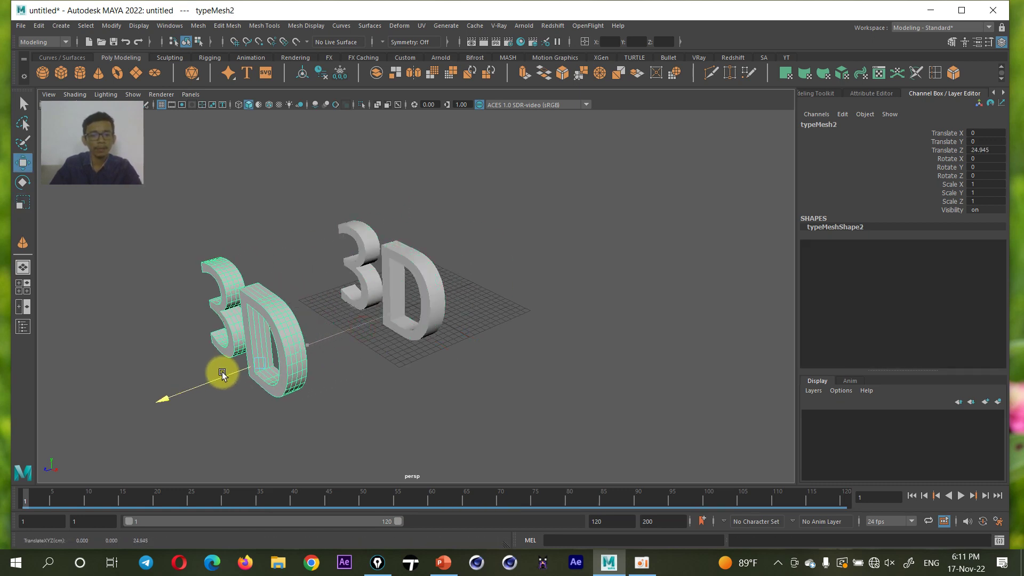
key(e)
drag(283, 419, 246, 391)
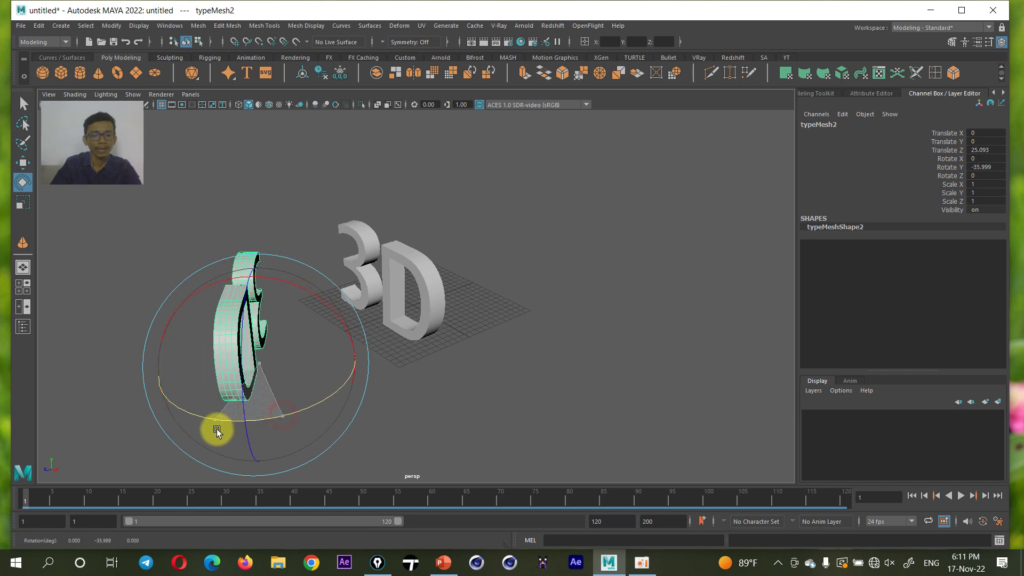
key(r)
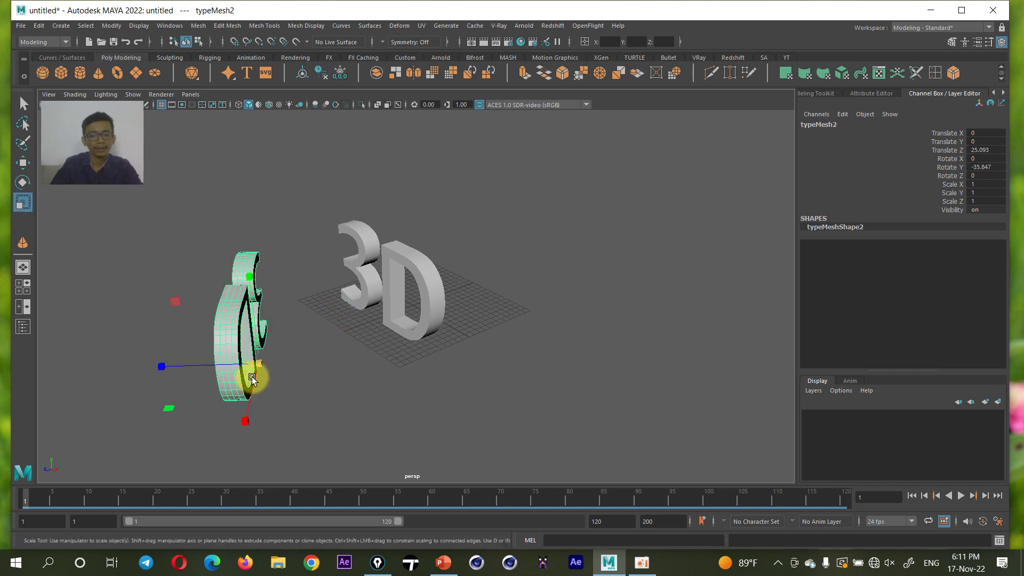
mouse_move(258, 361)
mouse_down()
mouse_move(298, 368)
mouse_move(386, 355)
mouse_move(418, 338)
mouse_move(372, 367)
mouse_move(393, 368)
mouse_up()
click(308, 367)
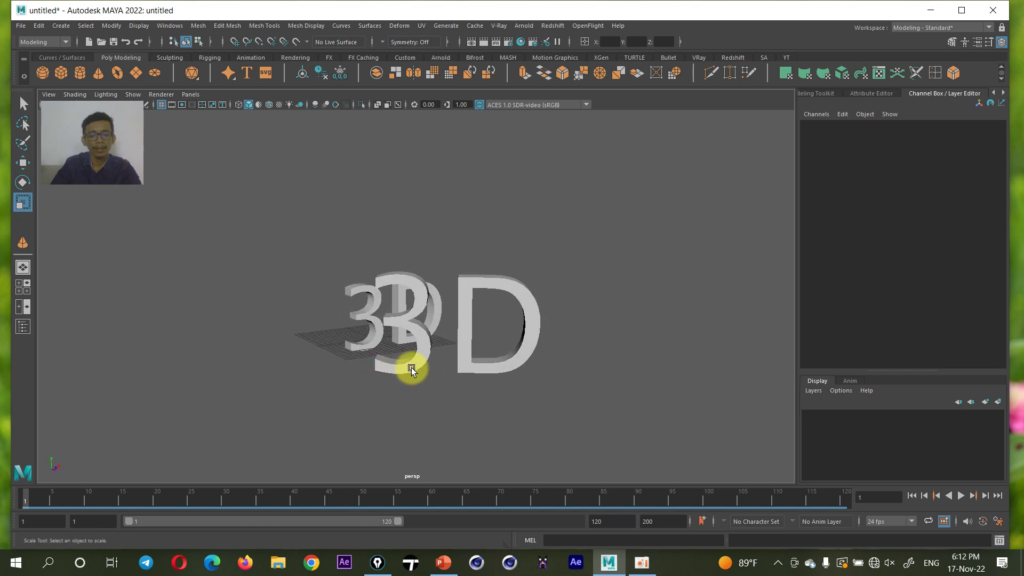
click(458, 361)
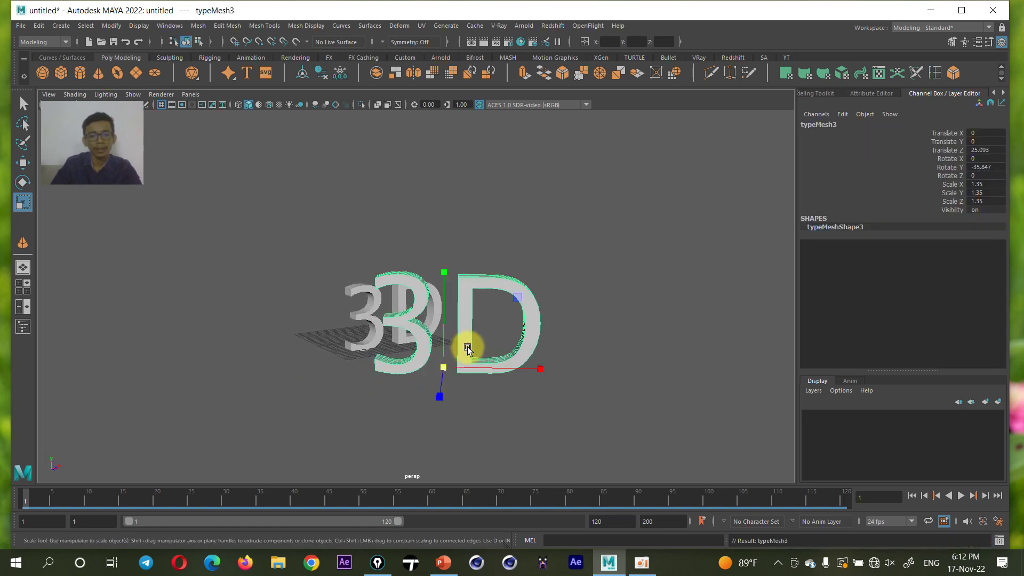
key(ctrl+z)
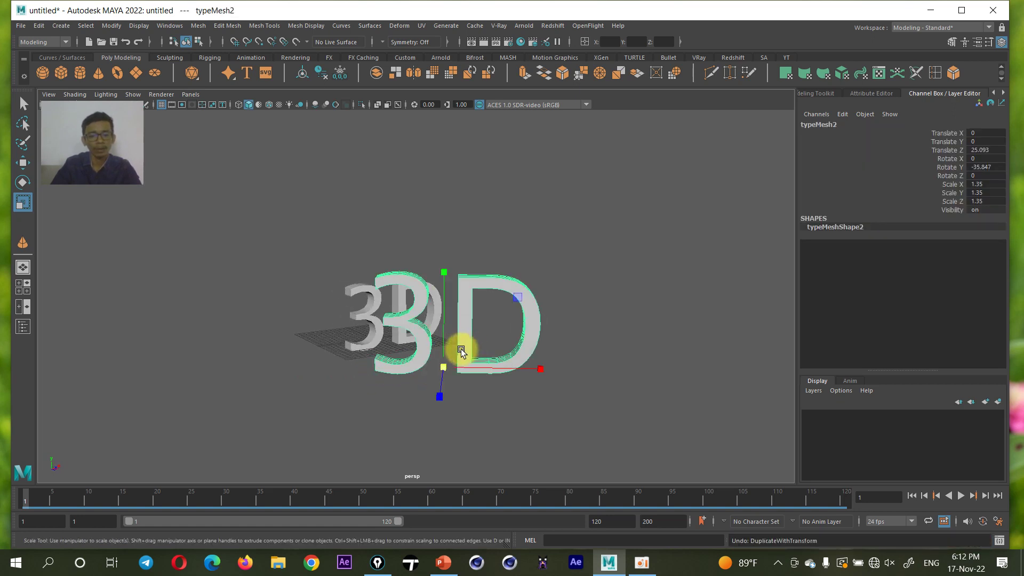
key(Delete)
click(450, 352)
alt+drag(450, 353, 401, 356)
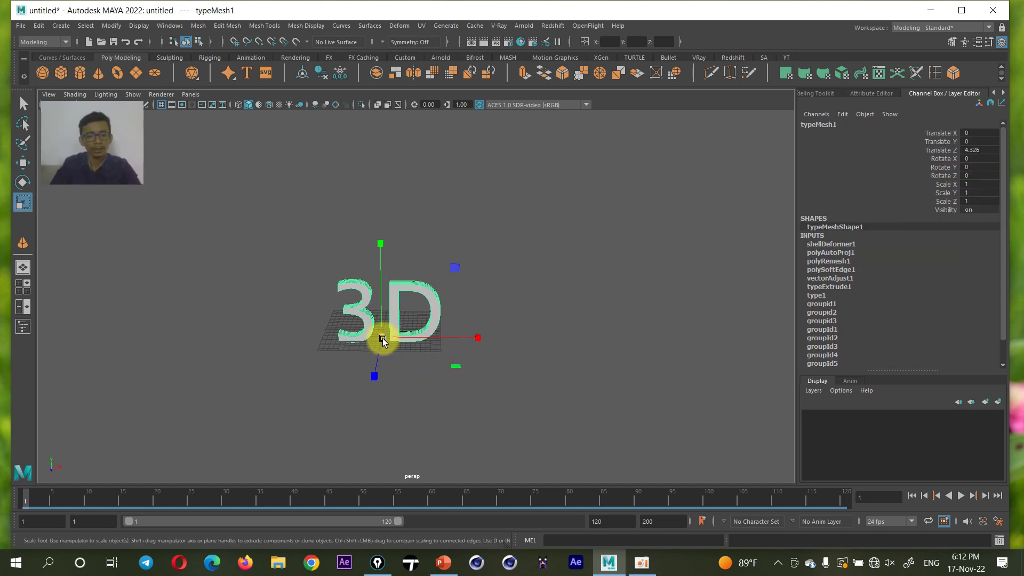
key(w)
mouse_move(381, 338)
mouse_down()
mouse_move(407, 359)
mouse_move(299, 393)
mouse_up()
key(ctrl+z)
key(ctrl+d)
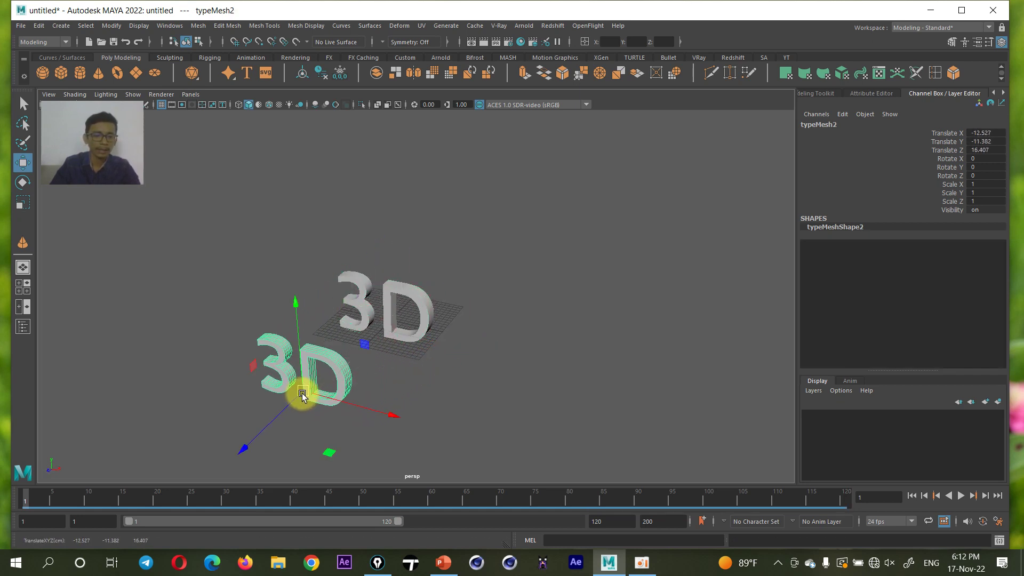
key(r)
mouse_move(298, 393)
mouse_down()
mouse_move(347, 398)
mouse_move(327, 441)
mouse_move(348, 432)
mouse_up()
key(e)
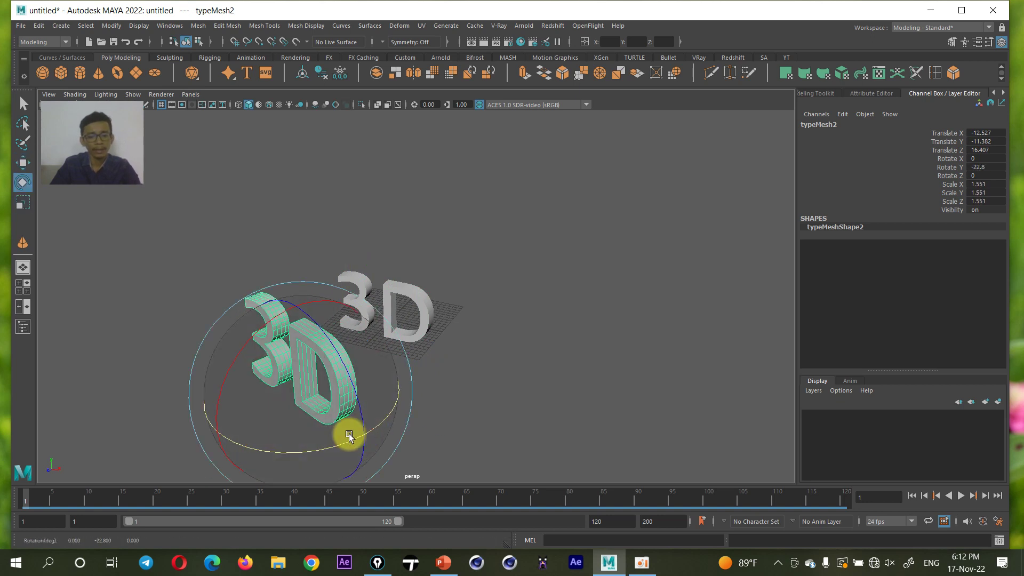
key(shift+d)
key(shift+d)
key(shift+d)
key(shift+d)
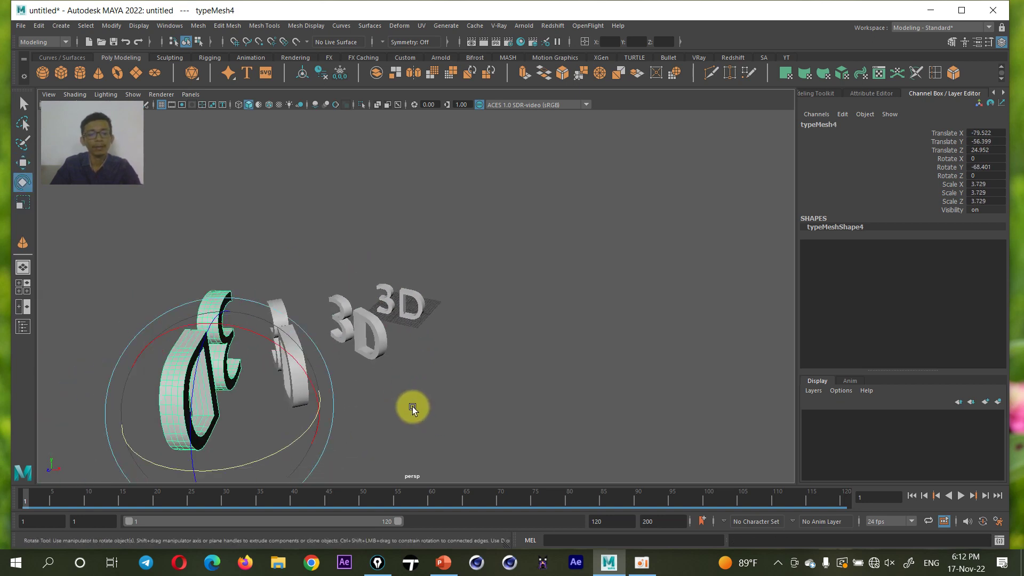
key(shift+d)
key(shift+d)
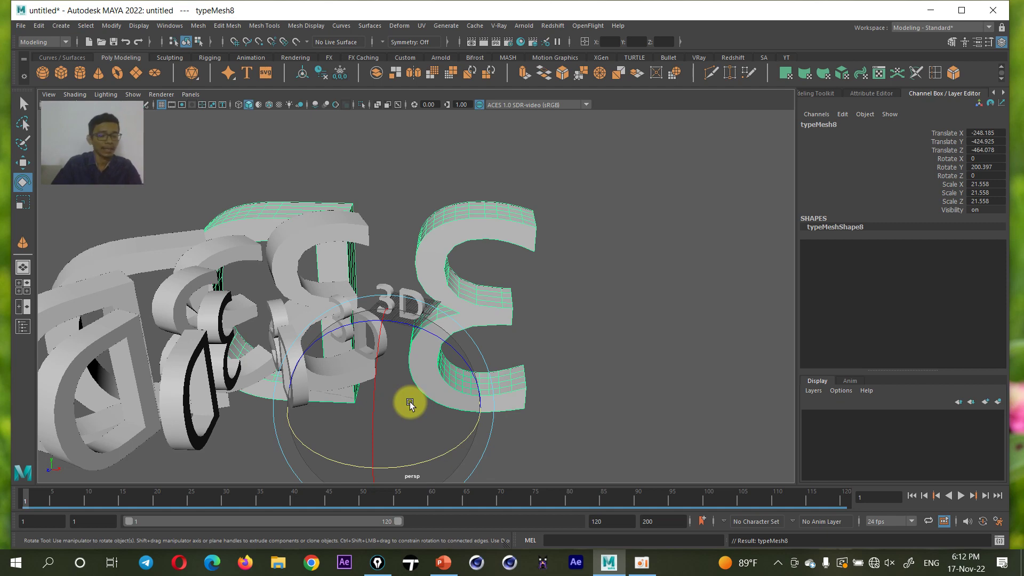
key(ctrl+z)
key(ctrl+z)
key(ctrl+z)
key(ctrl+z)
key(ctrl+z)
key(ctrl+z)
key(ctrl+z)
key(ctrl+z)
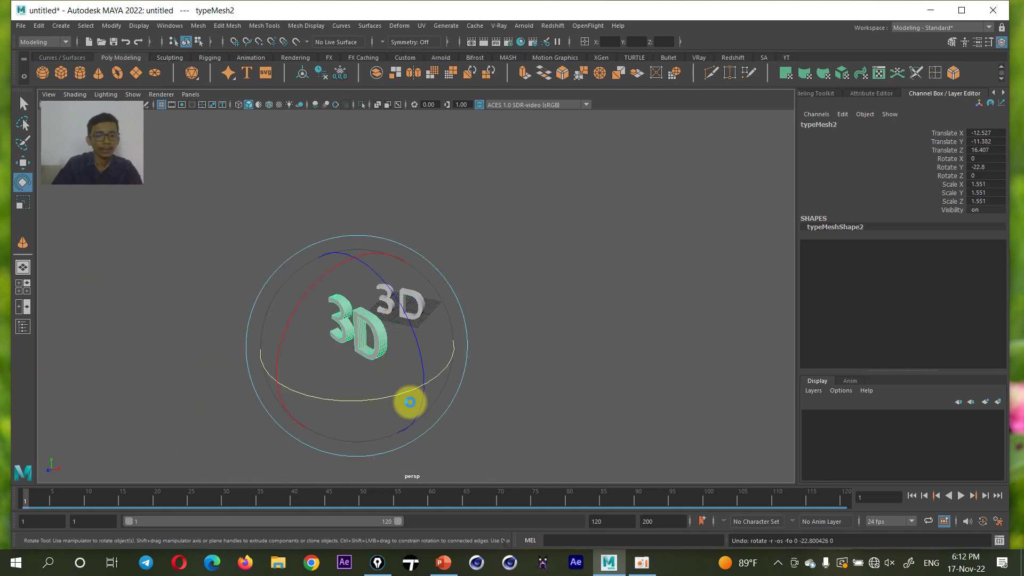
key(ctrl+z)
key(ctrl+z)
key(ctrl+z)
key(w)
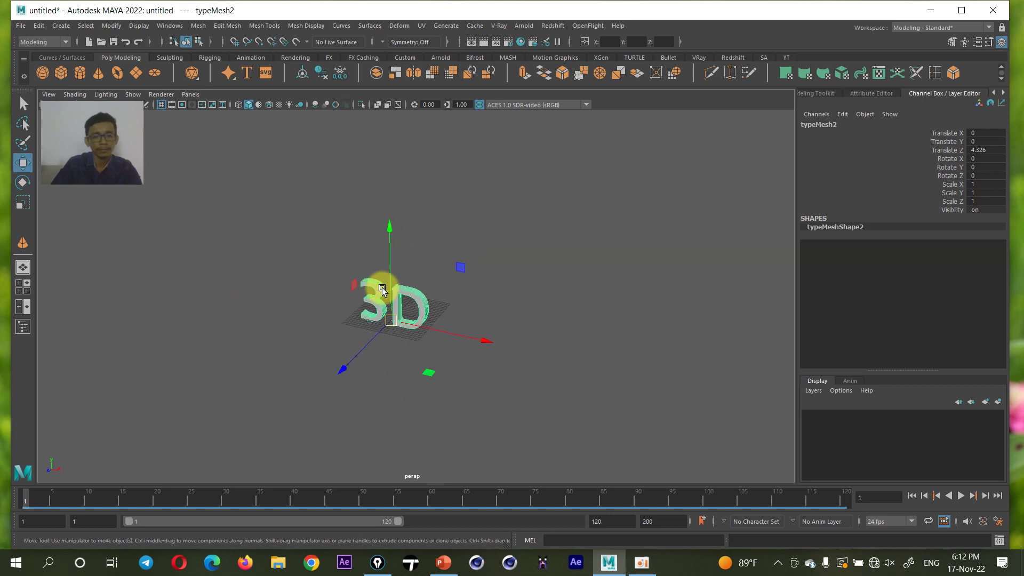
scroll(379, 291, up, 5)
drag(383, 414, 522, 369)
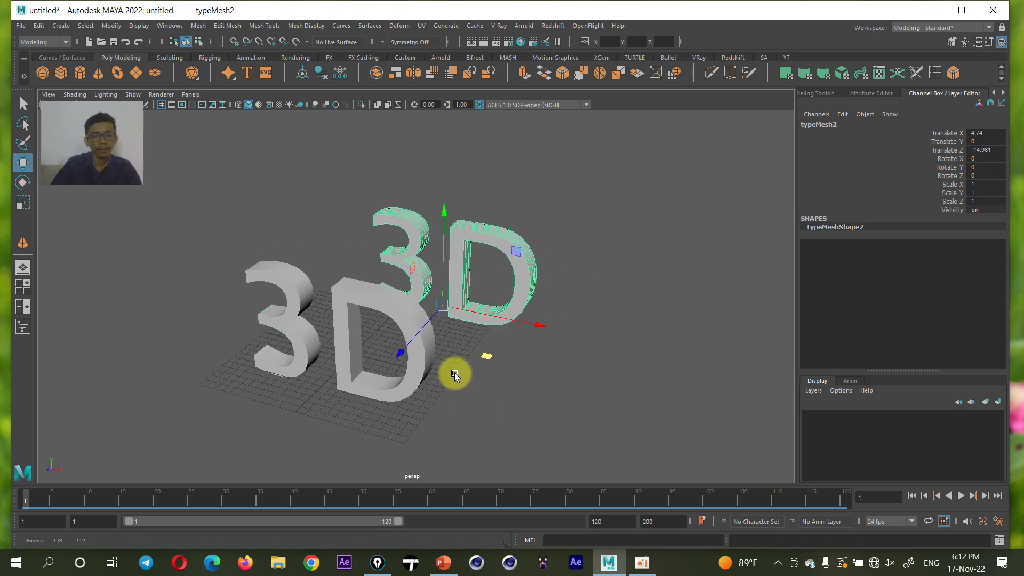
alt+middle_drag(522, 370, 452, 371)
key(Delete)
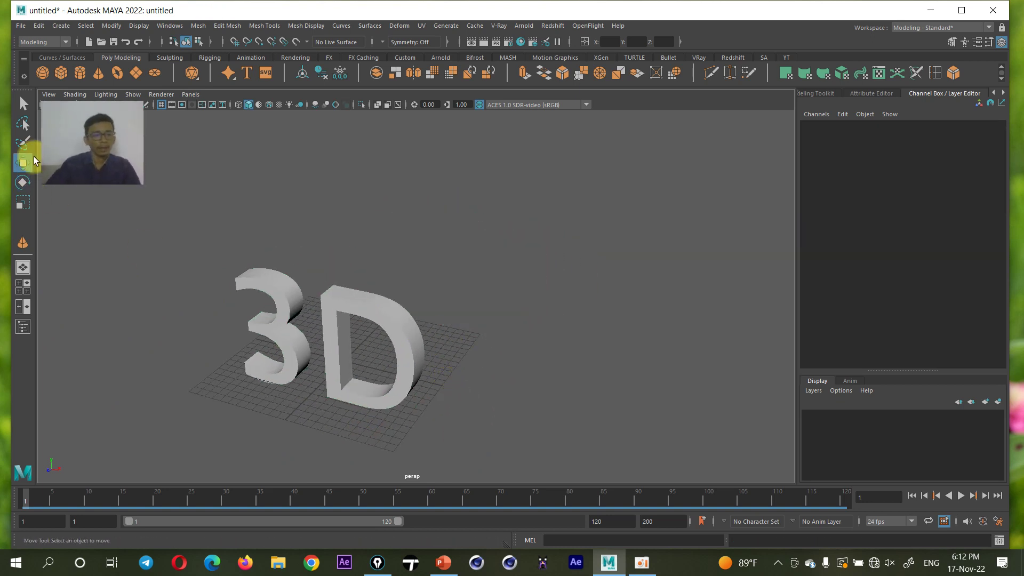
Show the Edit menu's Duplicate, Duplicate Special and Duplicate with Transform commands
click(39, 26)
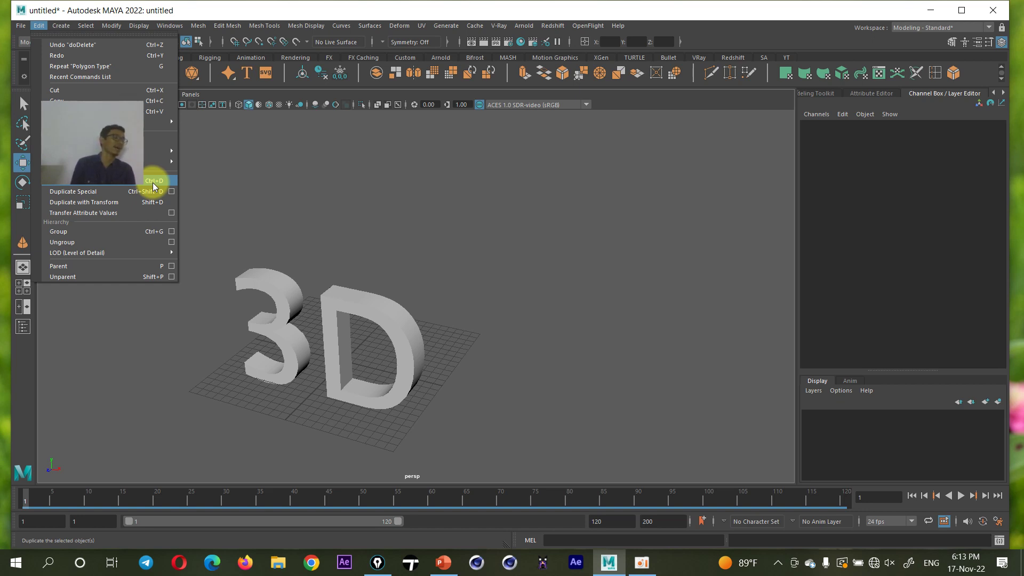
Shift-drag the 3D text to clone one copy to its right and another to its left
click(342, 316)
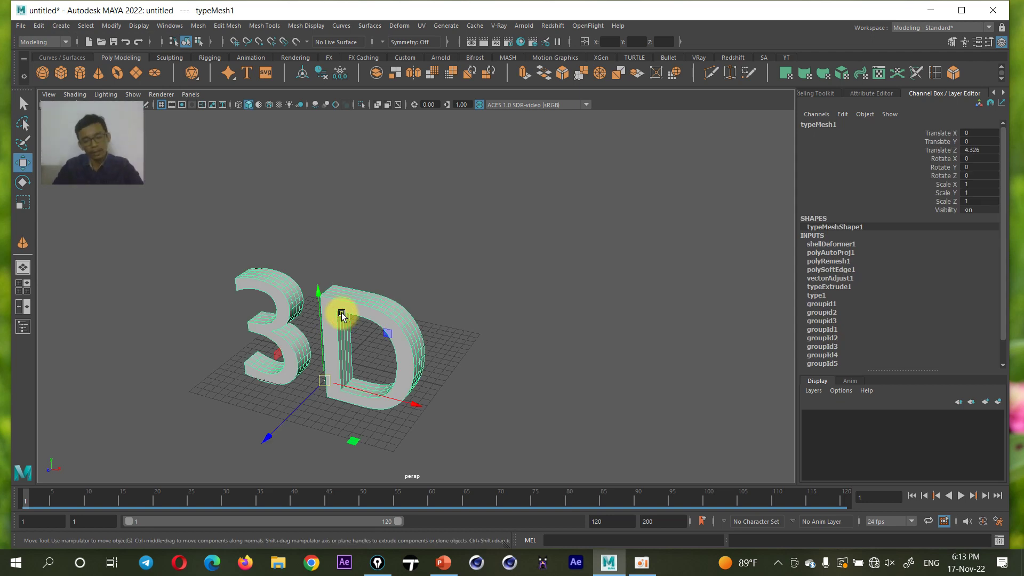
mouse_move(353, 441)
shift+mouse_down()
mouse_move(235, 425)
mouse_move(516, 417)
shift+mouse_up()
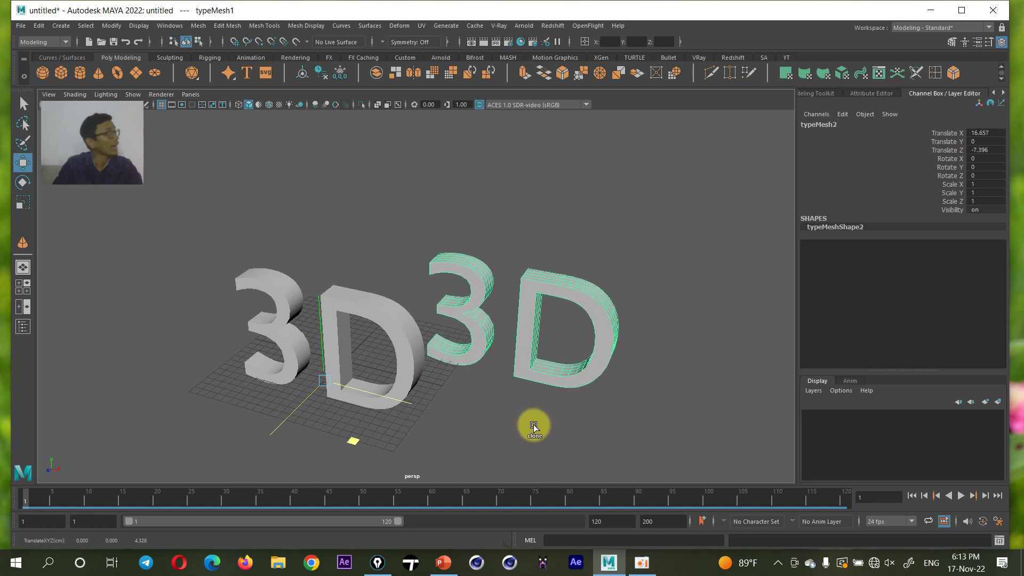
shift+drag(516, 417, 539, 410)
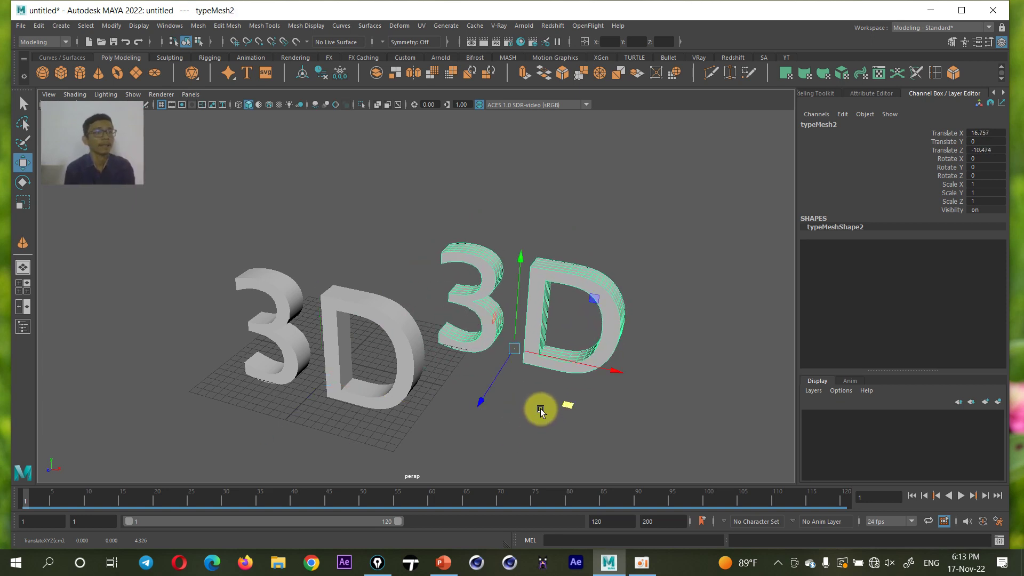
click(406, 354)
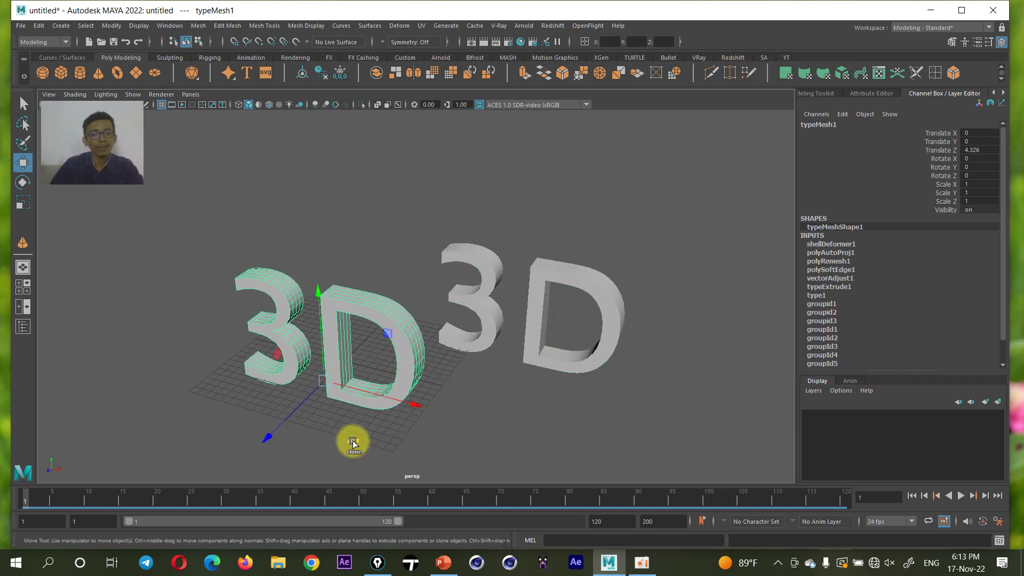
mouse_move(323, 380)
shift+mouse_down()
mouse_move(344, 234)
mouse_move(206, 256)
mouse_move(155, 347)
mouse_move(201, 405)
mouse_move(368, 416)
mouse_move(562, 392)
mouse_move(619, 325)
mouse_move(512, 224)
mouse_move(329, 224)
mouse_move(238, 235)
mouse_move(156, 338)
mouse_move(155, 359)
shift+mouse_up()
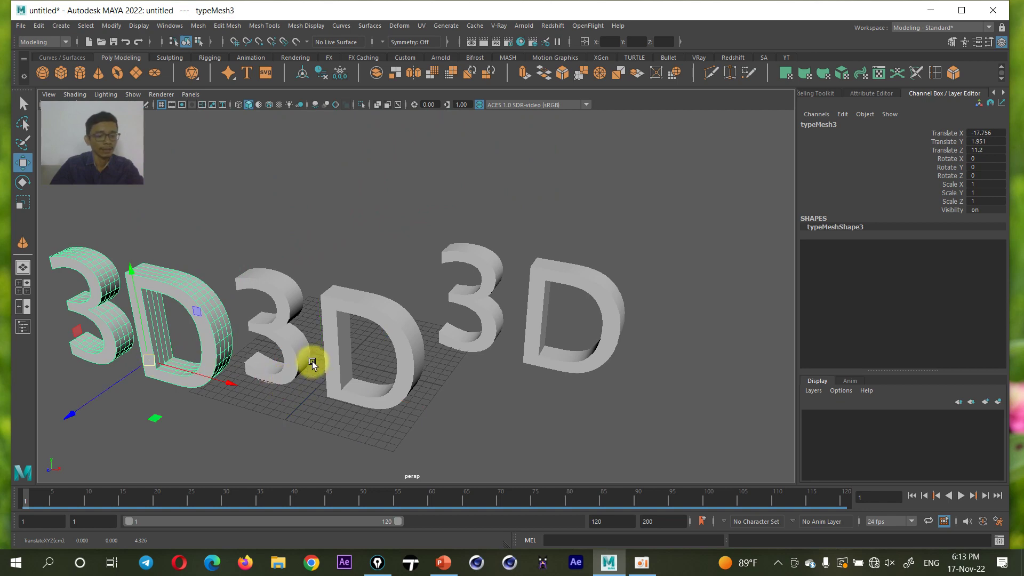
Orbit to view the row at an angle and check the middle and right copies
mouse_move(312, 361)
alt+mouse_down()
mouse_move(274, 377)
mouse_move(293, 399)
alt+mouse_up()
click(375, 333)
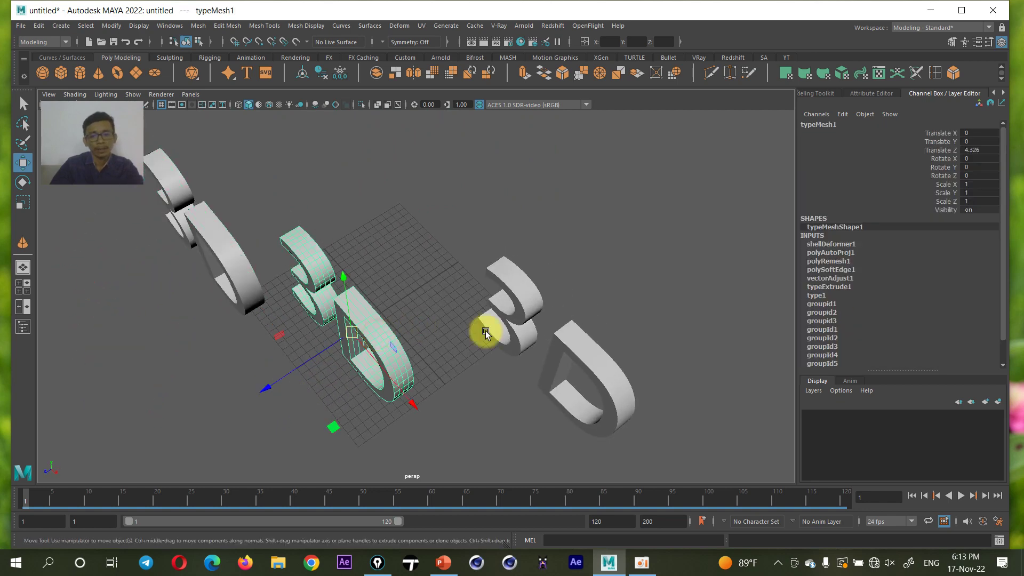
scroll(821, 349, down, 1)
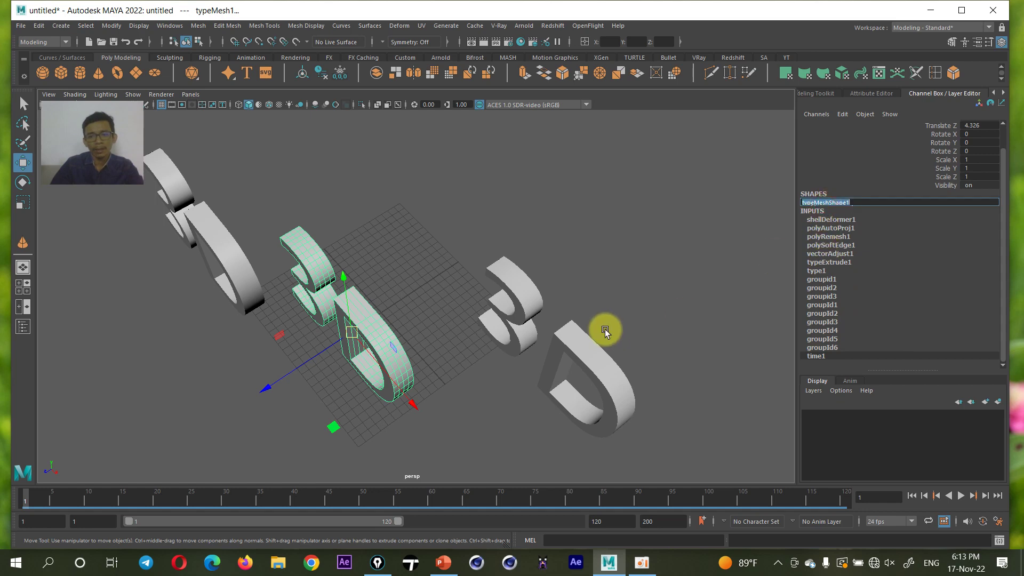
click(573, 336)
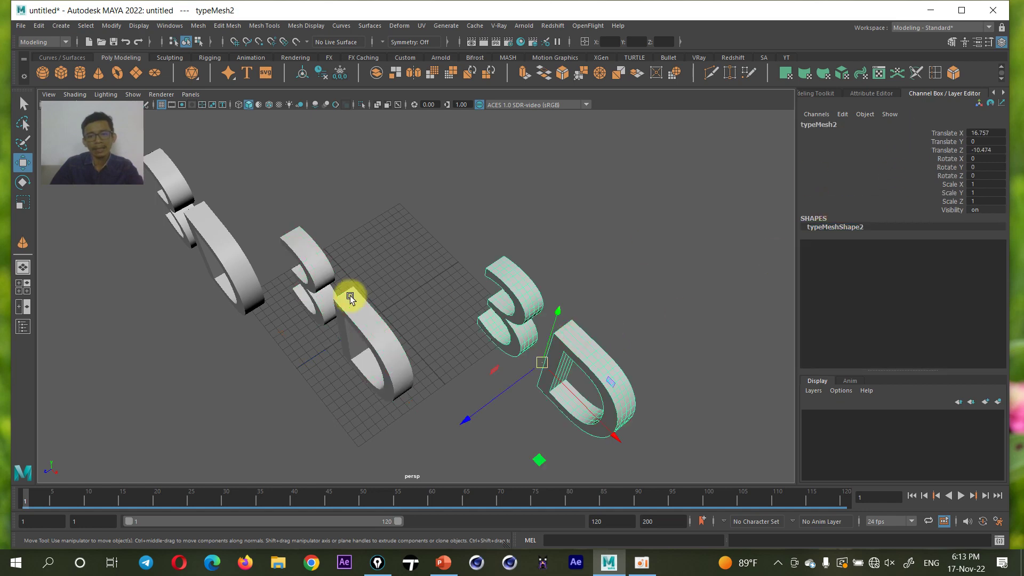
click(360, 314)
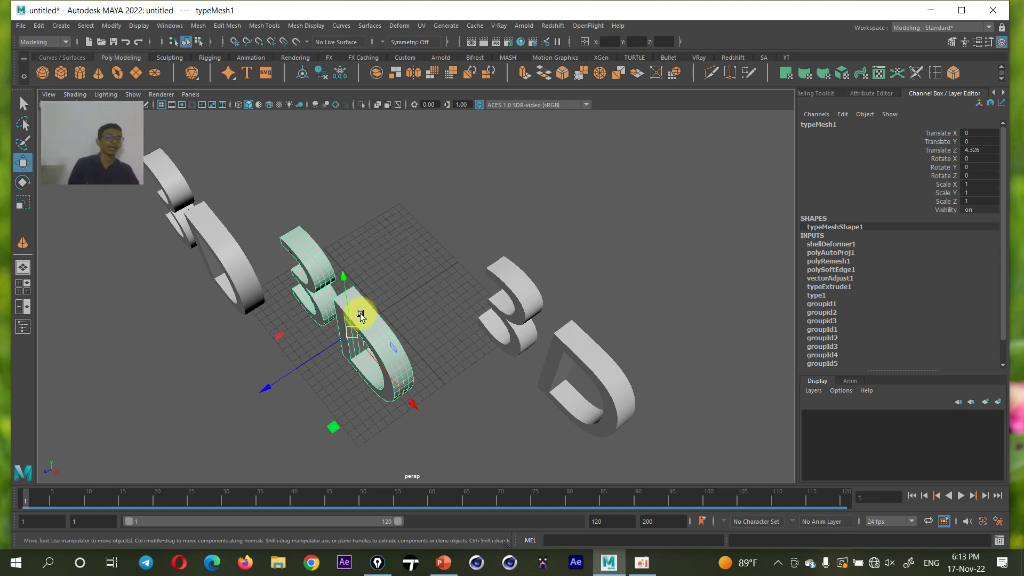
Set the Duplicate Special geometry type to Instance, close the options, and open the Windows menu
click(39, 26)
click(171, 191)
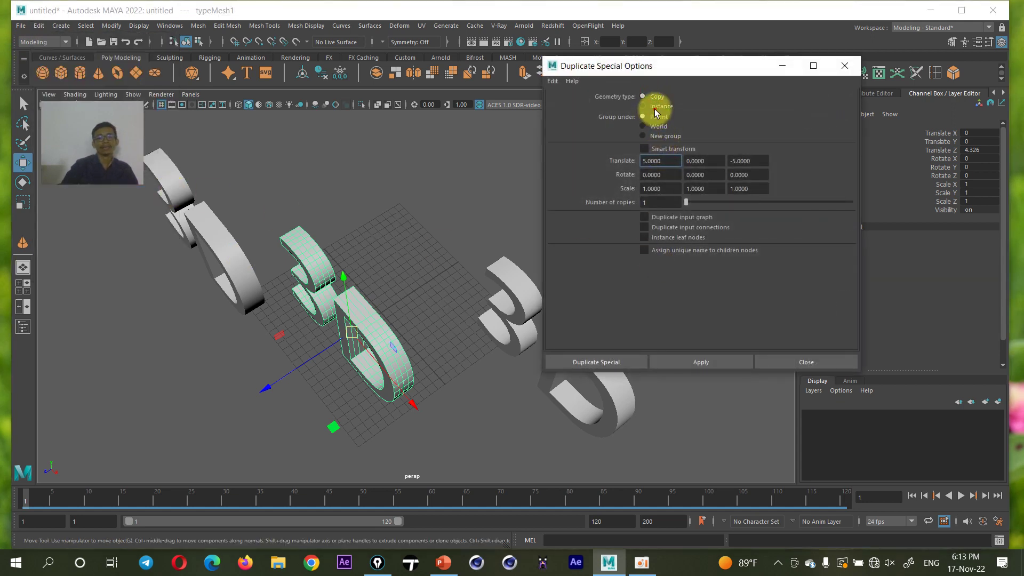
click(653, 98)
click(653, 106)
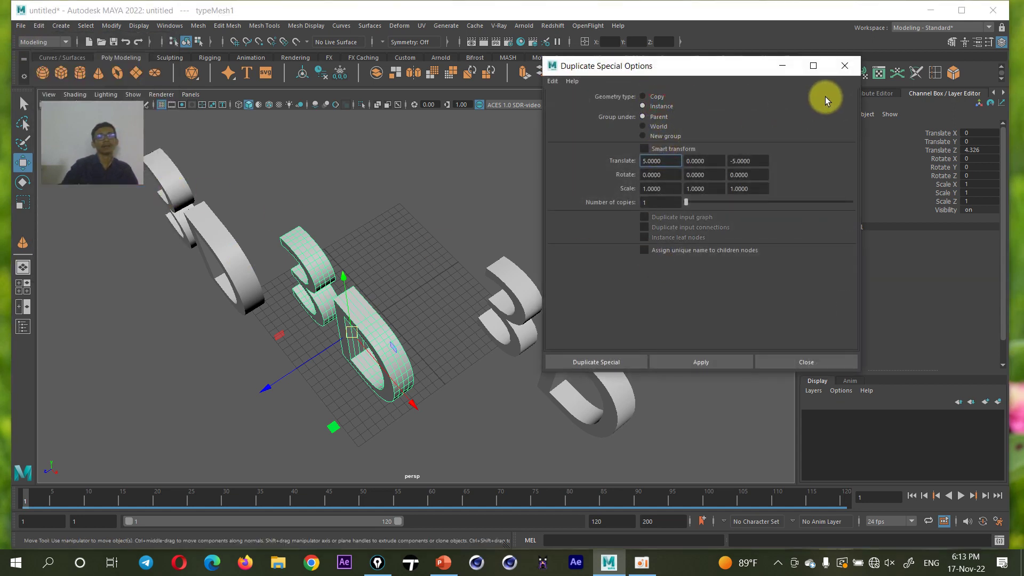
click(843, 66)
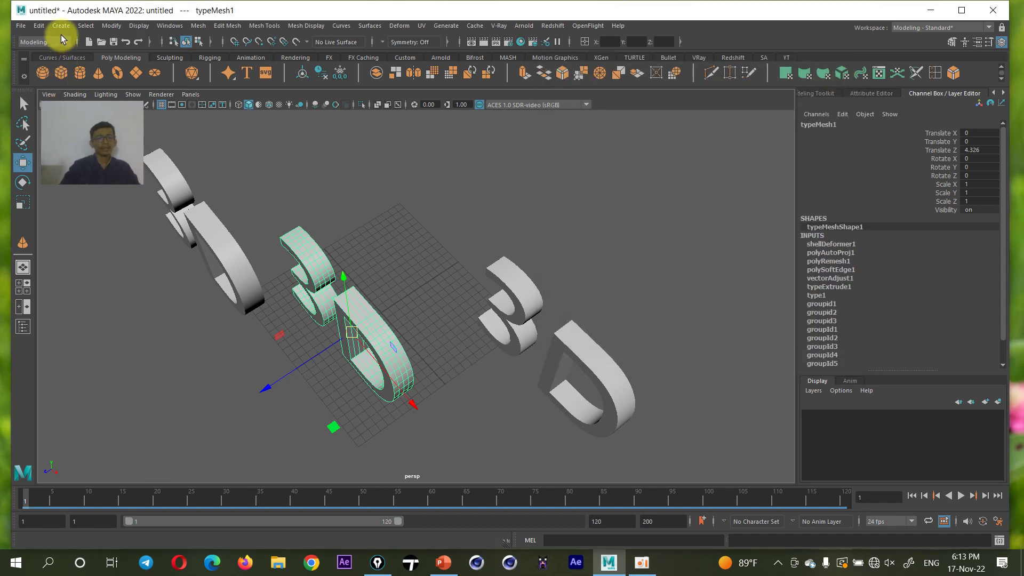
click(142, 27)
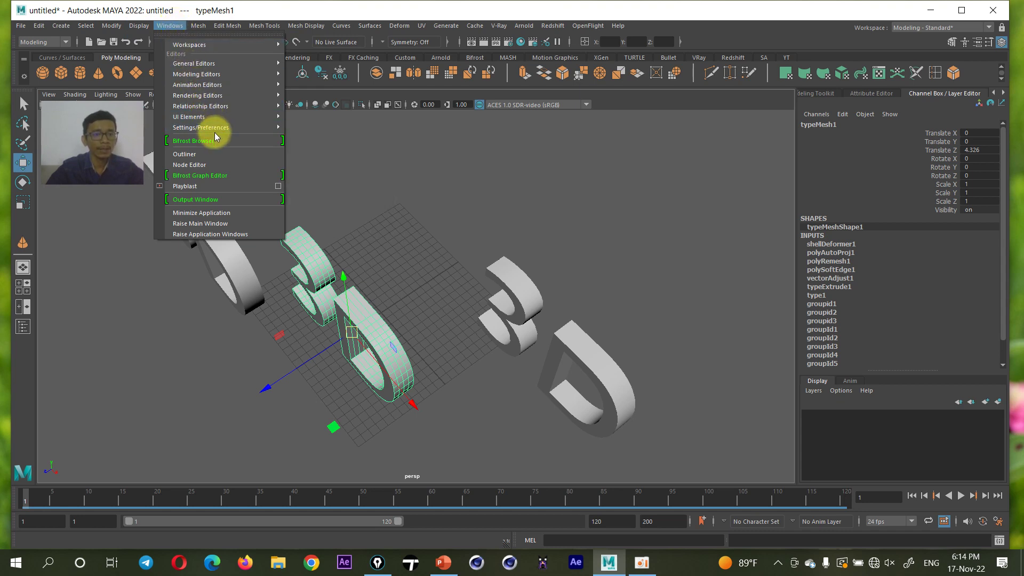
mouse_move(200, 127)
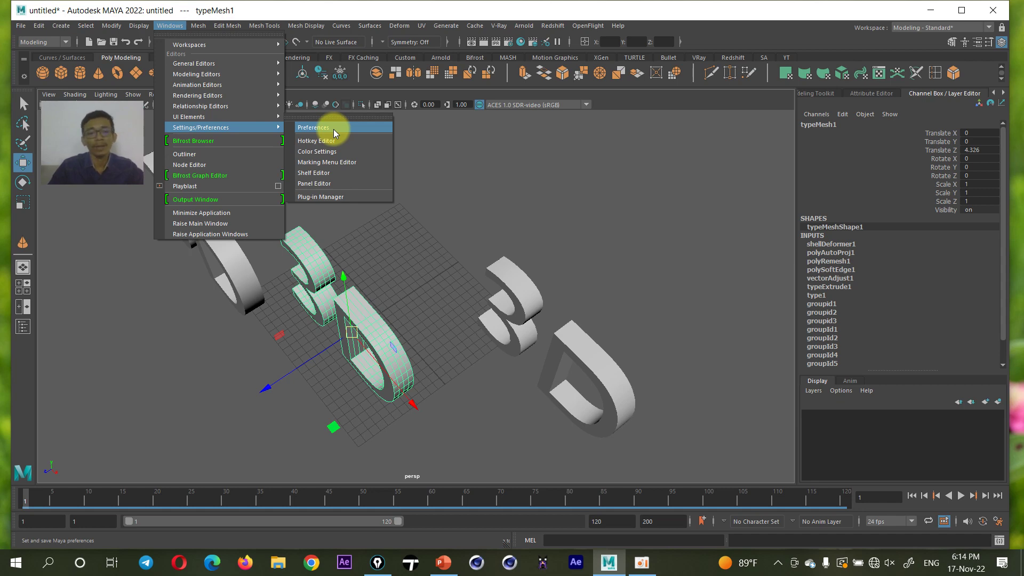
Open Preferences, reposition it, glance at Help, then show the Settings category's units and tolerance
click(334, 129)
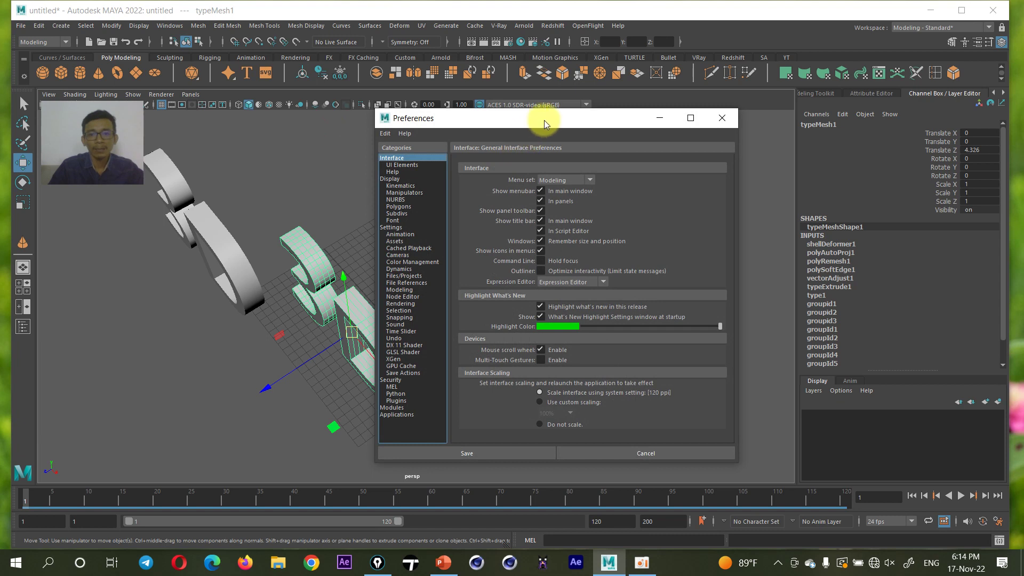
mouse_move(544, 120)
mouse_down()
mouse_move(498, 114)
mouse_move(537, 132)
mouse_up()
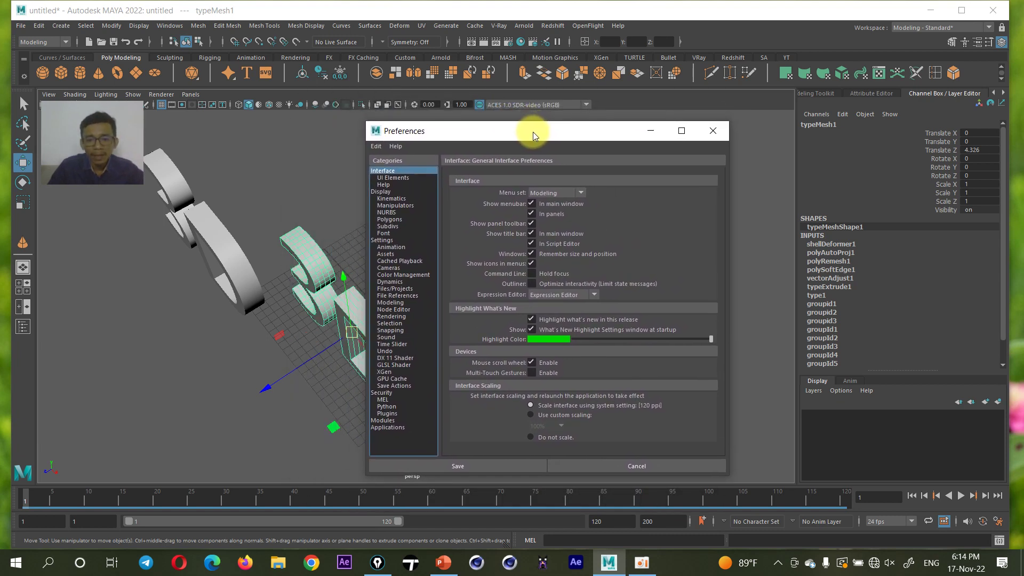
click(395, 185)
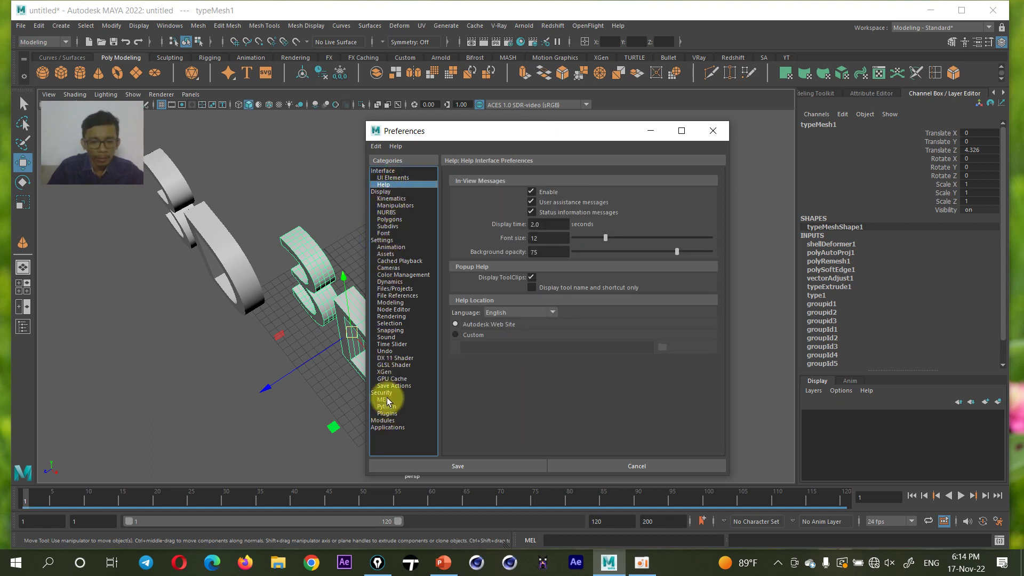
click(384, 241)
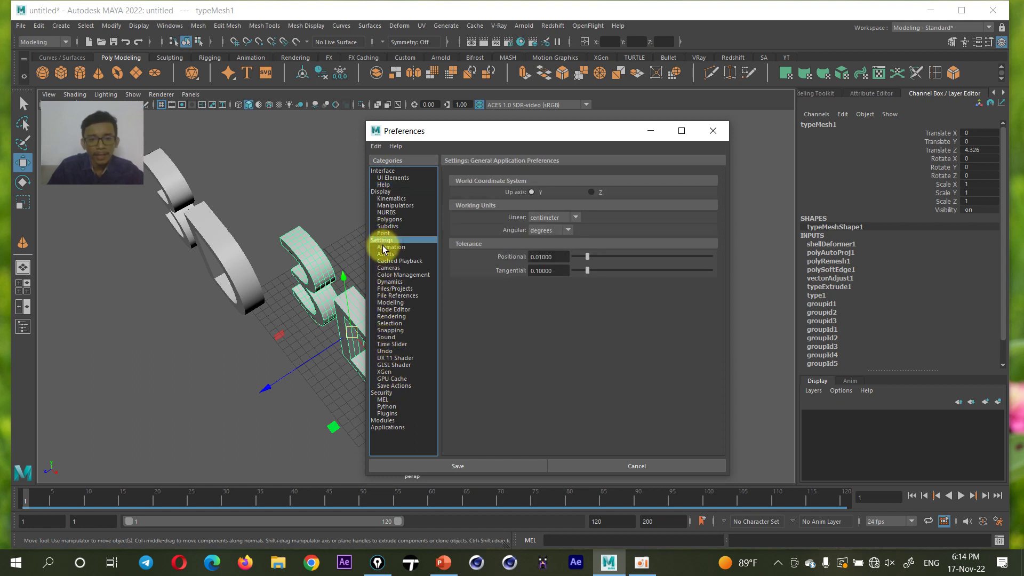
Keep linear units at centimeter, browse Animation, Interface and Display preferences, then save
click(557, 218)
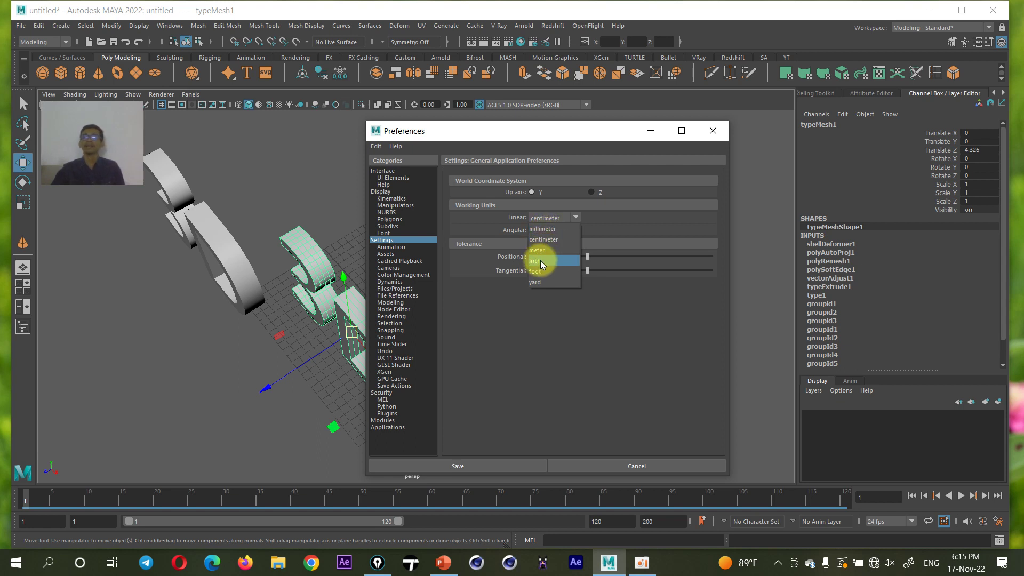
click(644, 345)
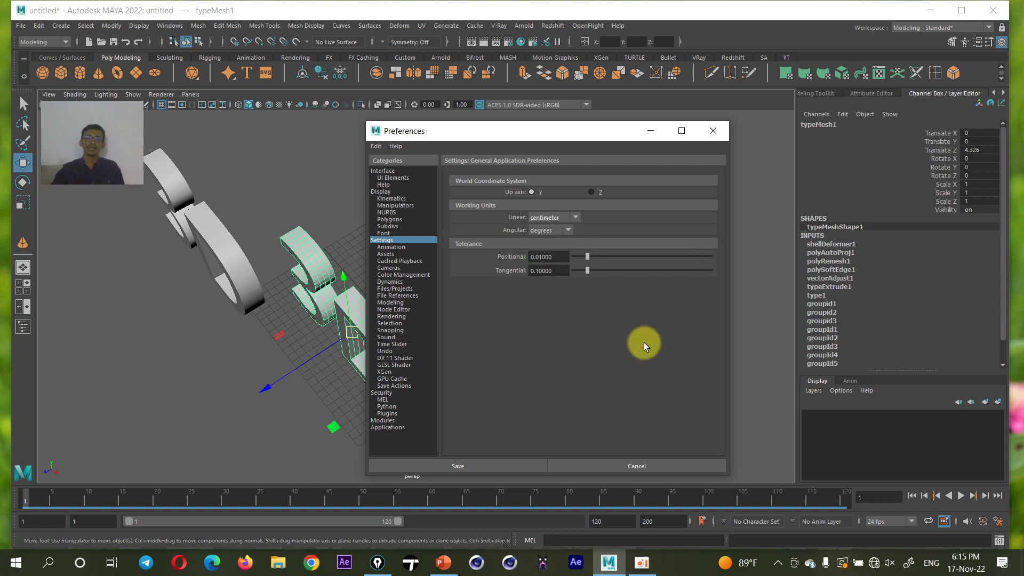
click(387, 247)
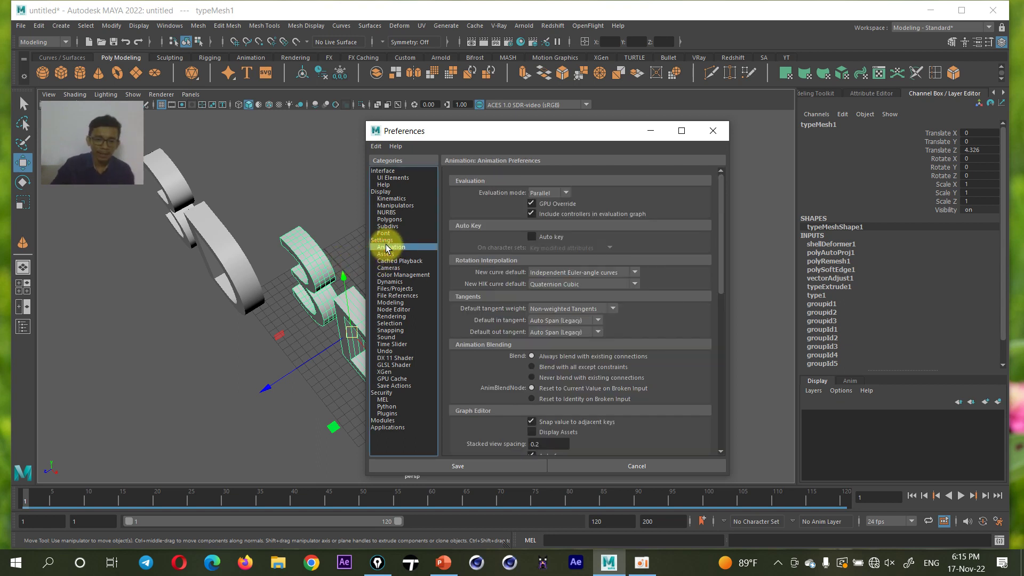
click(387, 240)
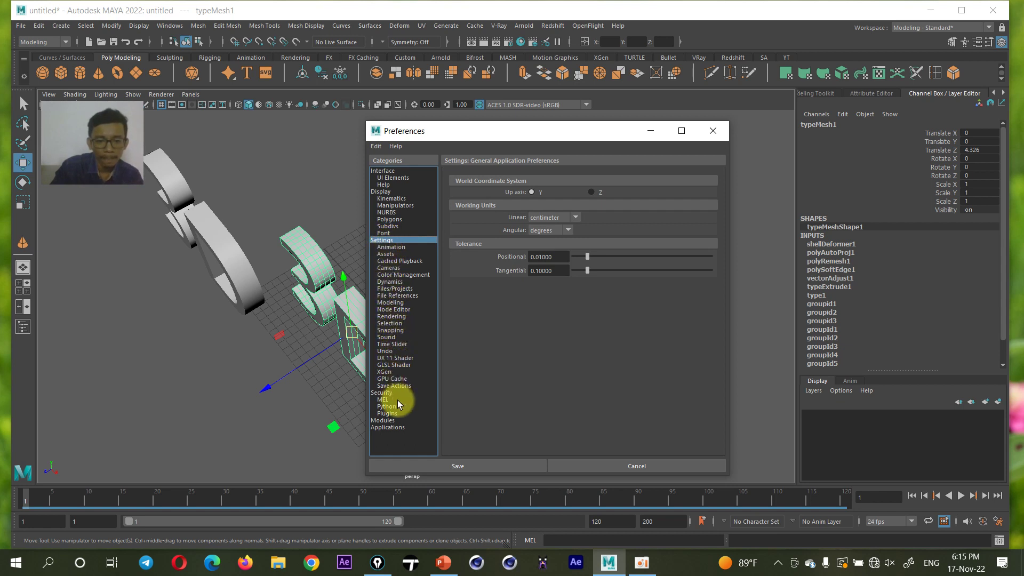
click(547, 217)
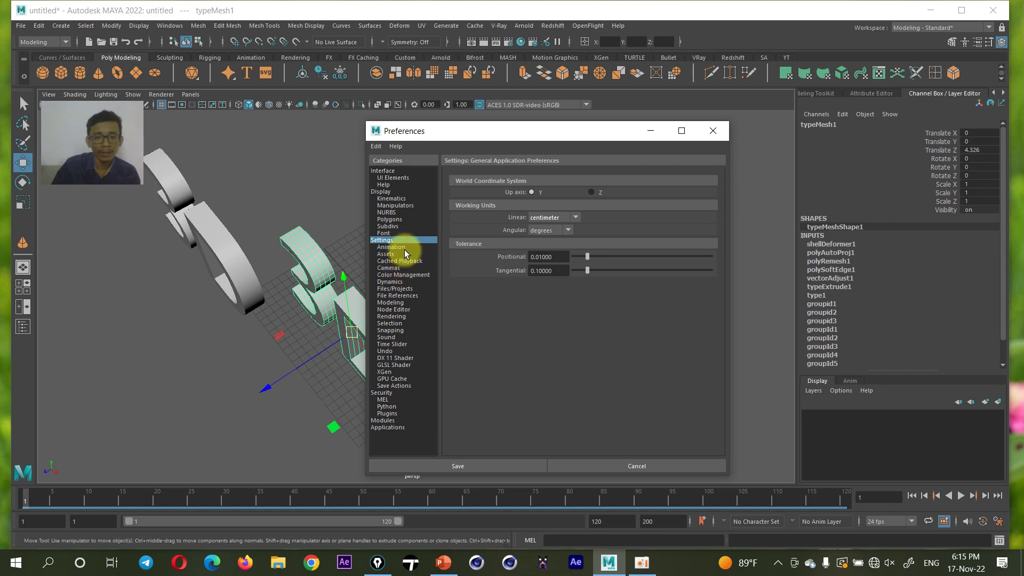
click(386, 171)
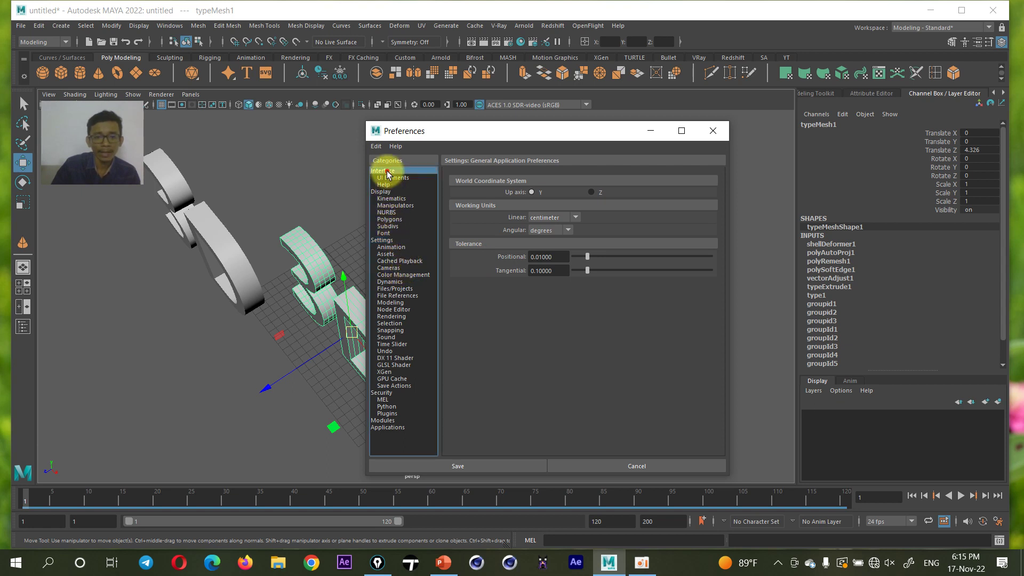
click(382, 240)
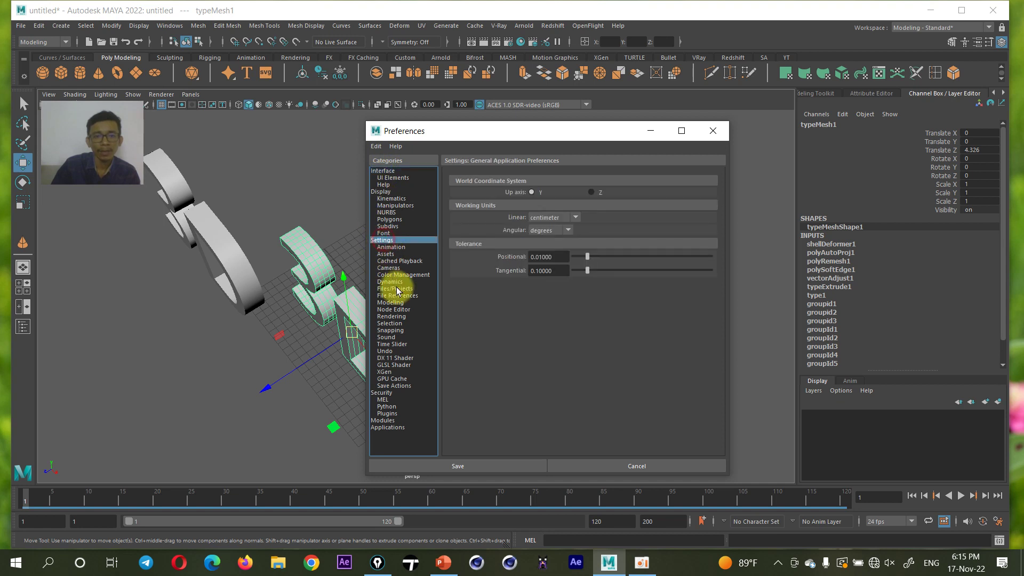
click(383, 192)
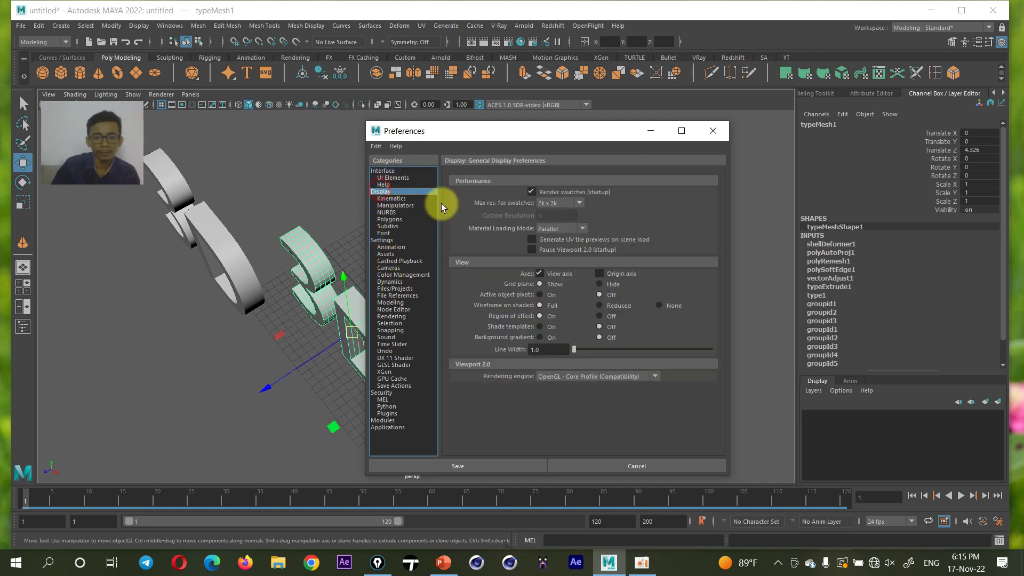
click(486, 466)
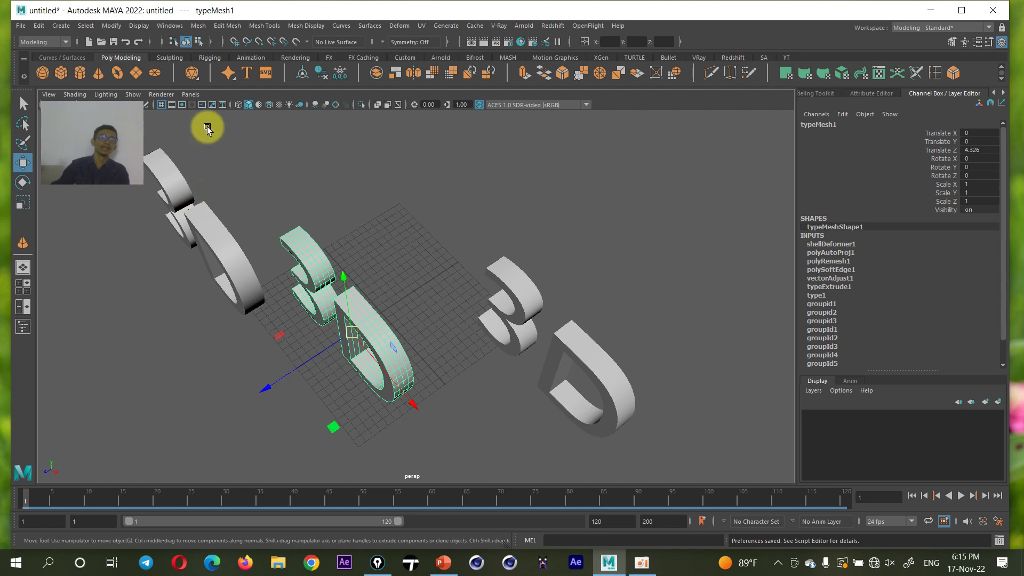
Reopen and close Preferences, deselect, and orbit to face the three 3D texts
click(171, 26)
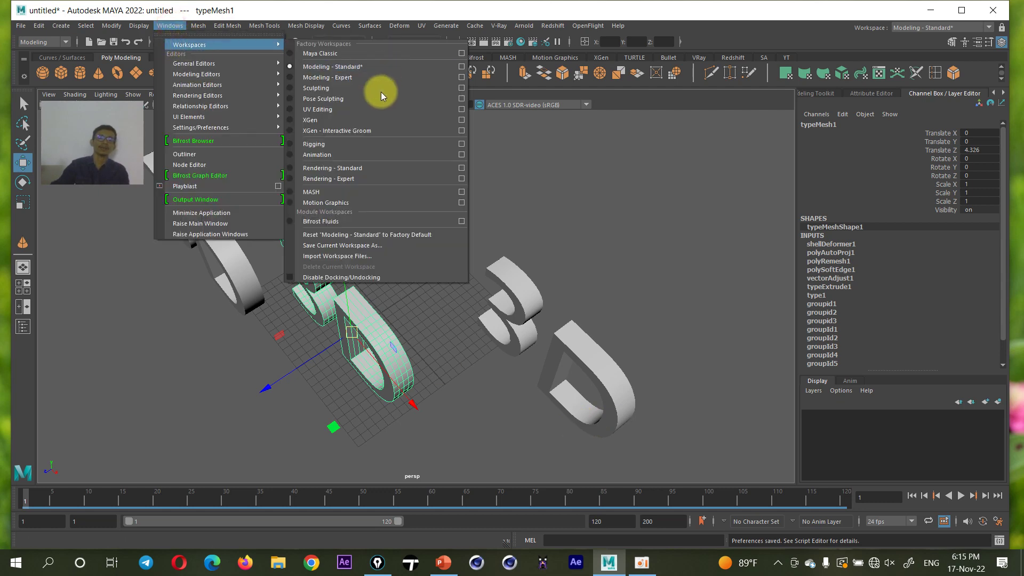
mouse_move(201, 127)
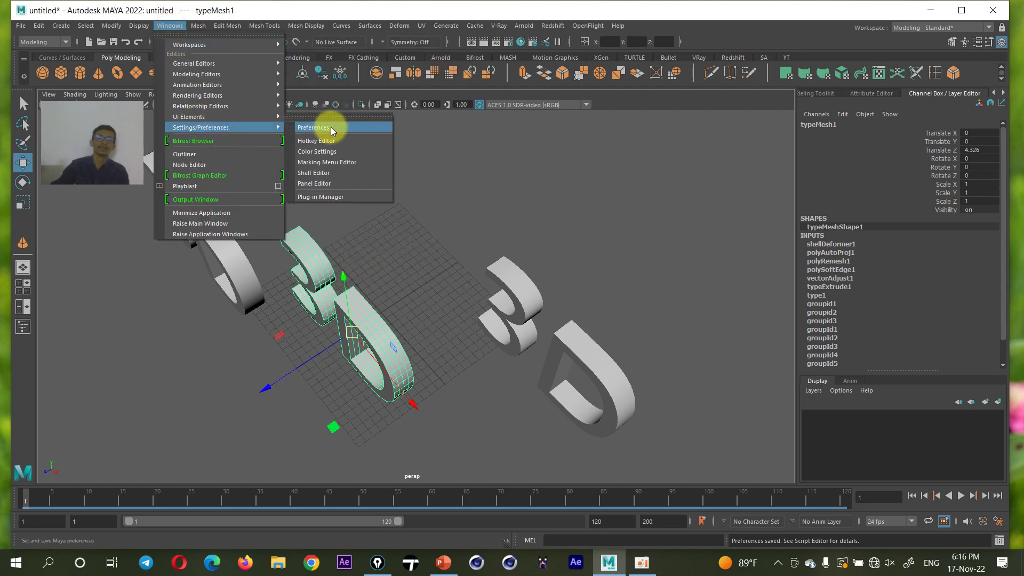
click(330, 128)
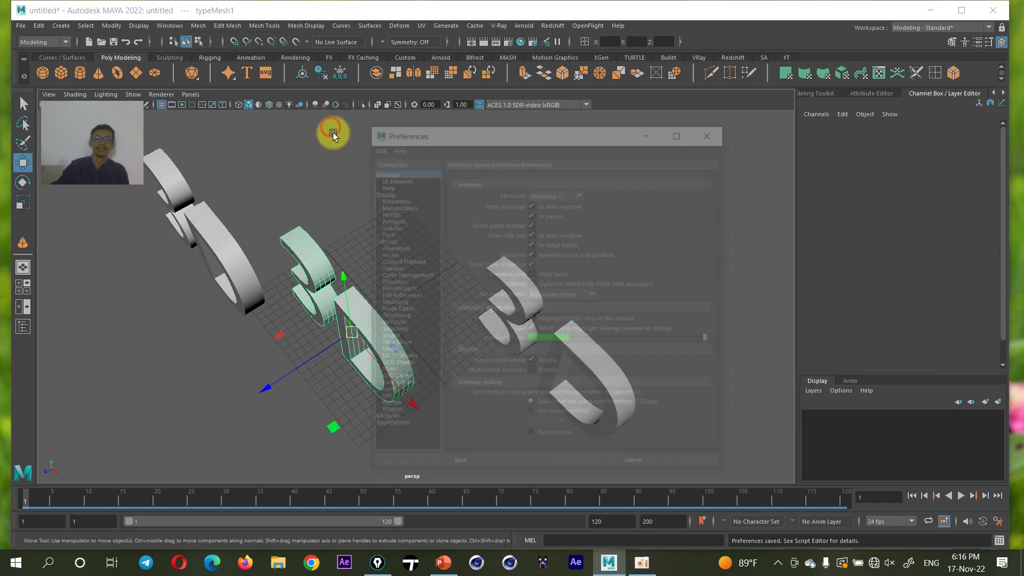
click(714, 132)
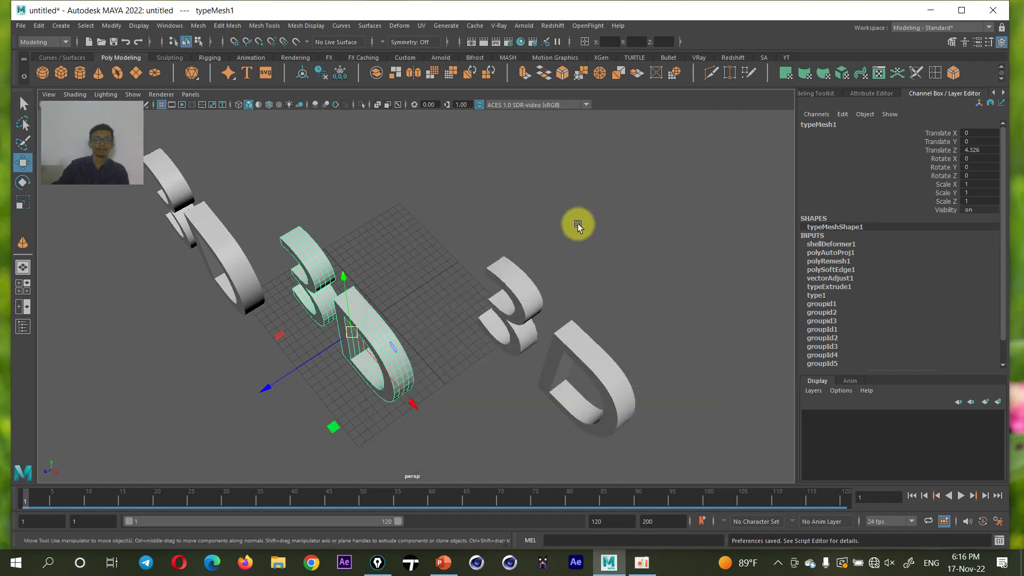
click(521, 244)
alt+drag(458, 331, 481, 296)
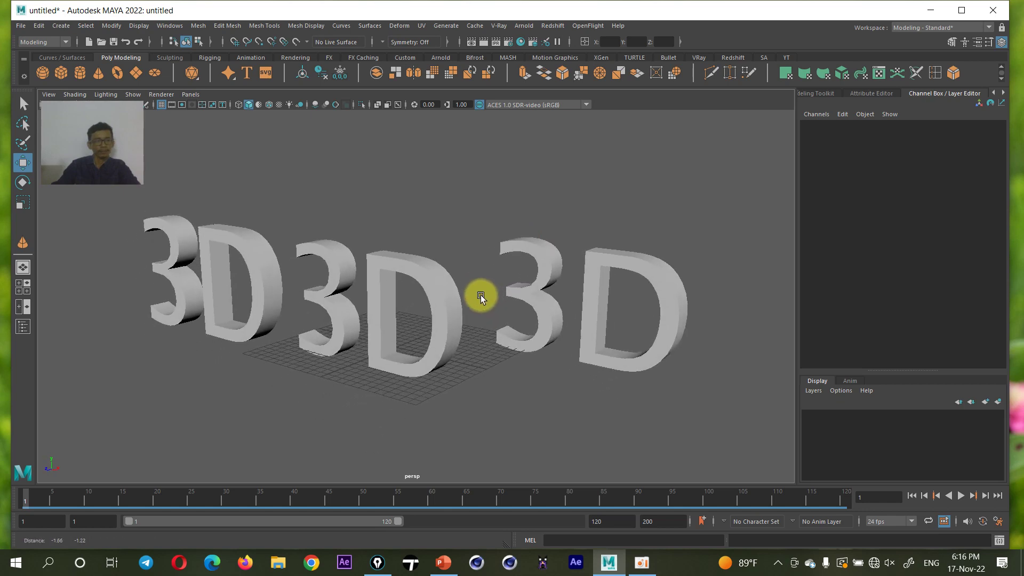
Click through the middle, left and right text meshes, then undo two camera changes
click(404, 296)
click(254, 273)
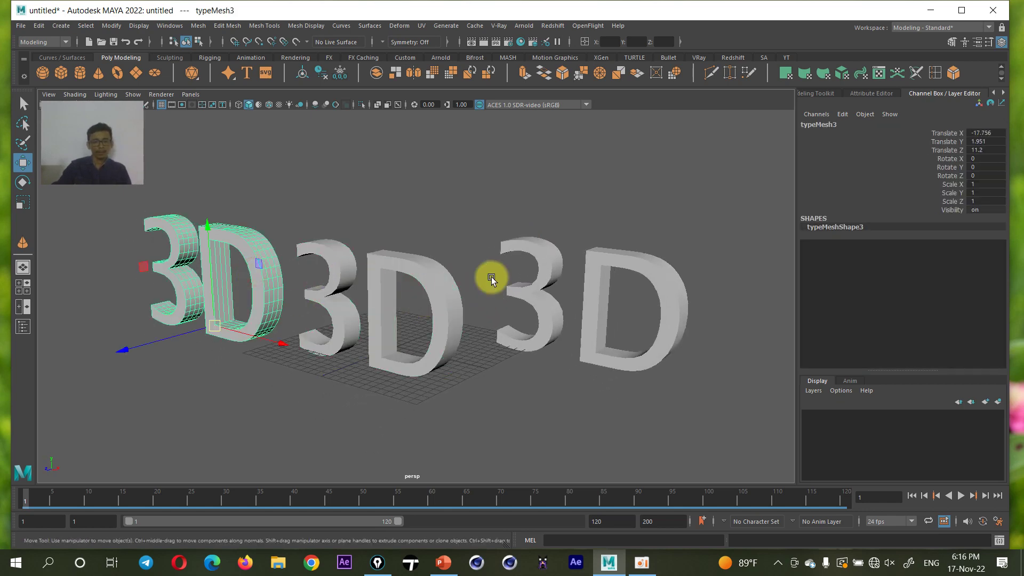
click(599, 264)
mouse_move(716, 209)
mouse_down()
mouse_move(244, 311)
mouse_move(250, 320)
mouse_up()
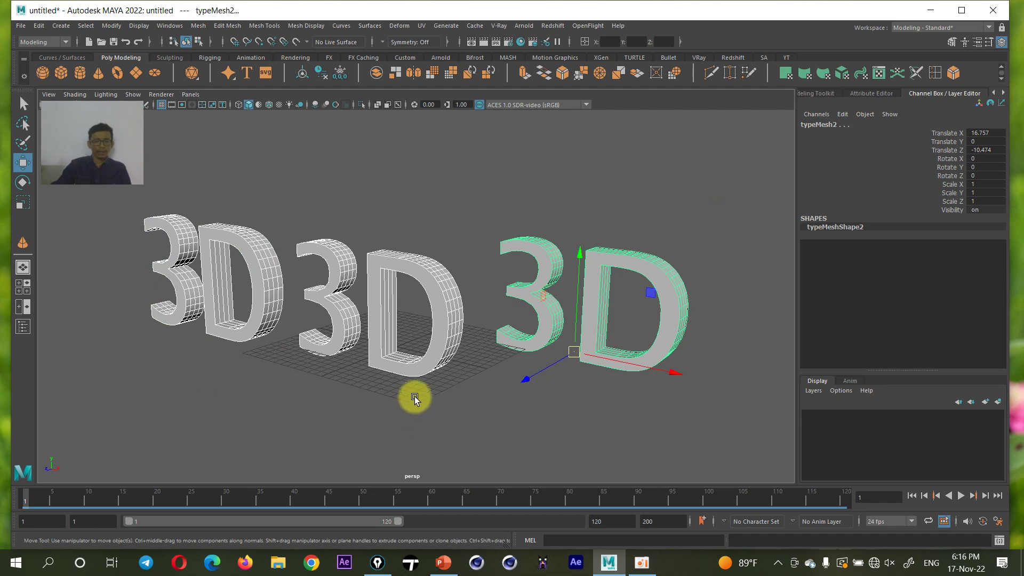
key(ctrl+z)
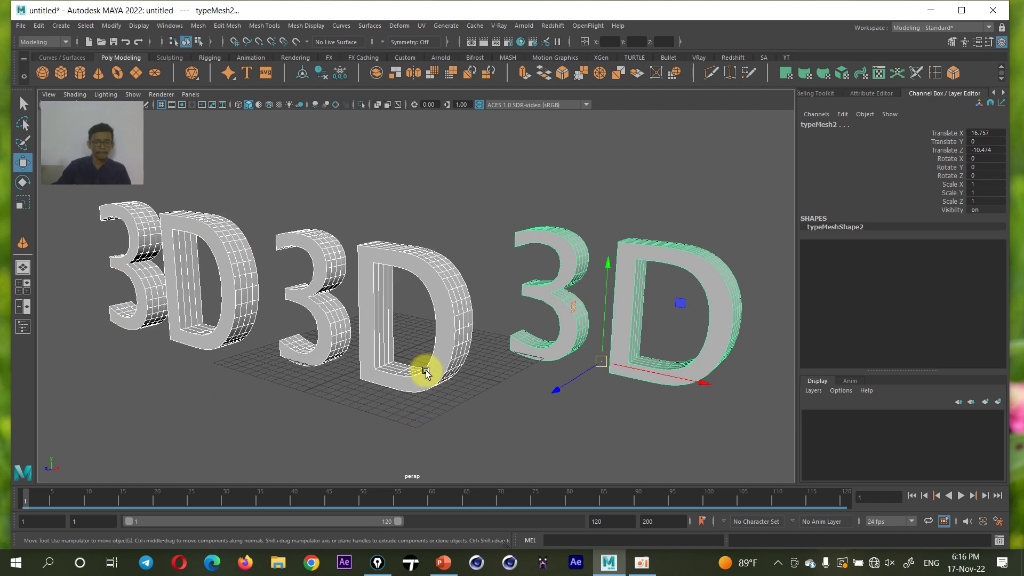
key(ctrl+z)
key(ctrl+z)
Select the left, middle, then only the right typeMesh2 and open the Edit menu
click(235, 263)
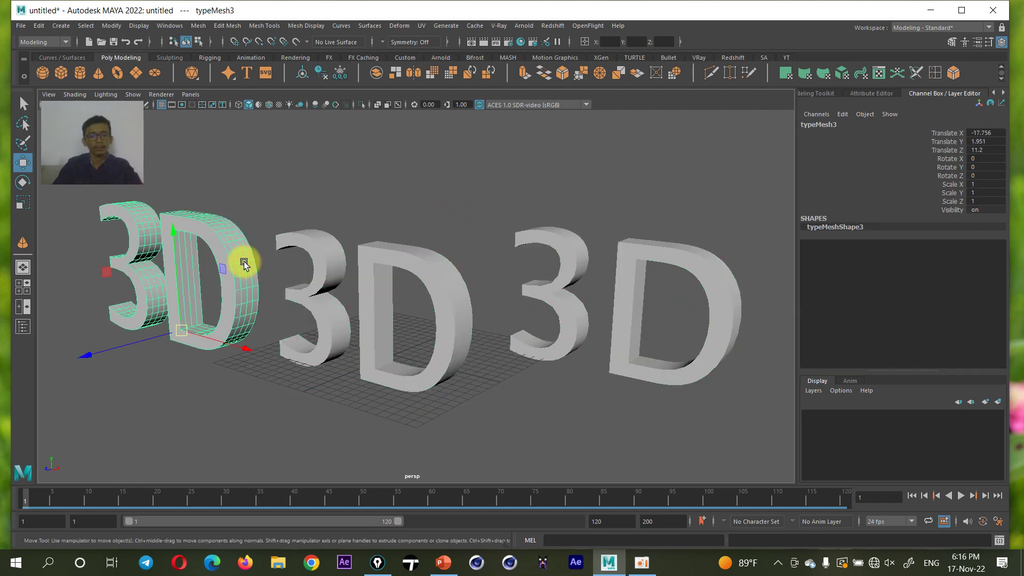
shift+click(397, 254)
click(574, 298)
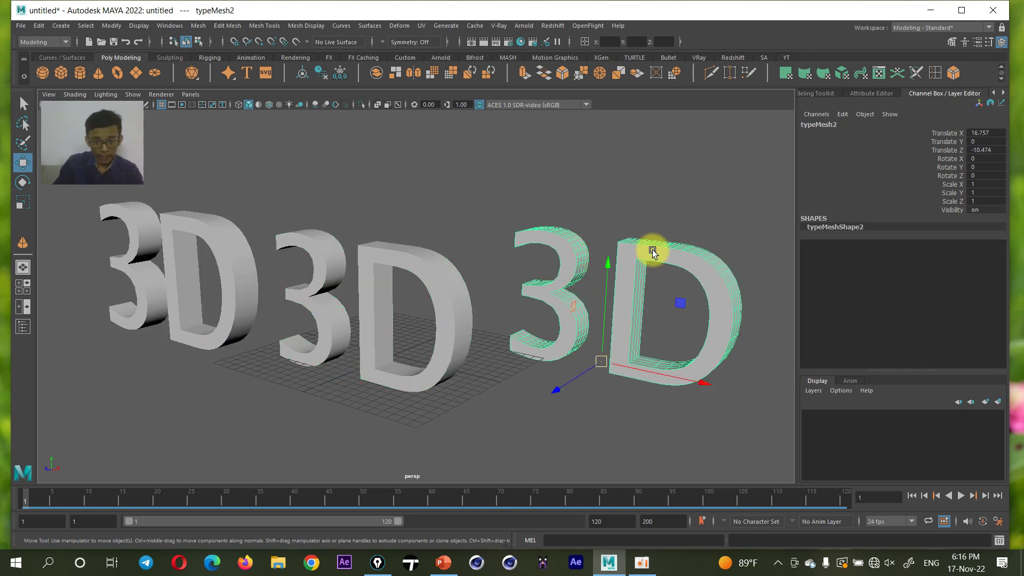
click(39, 25)
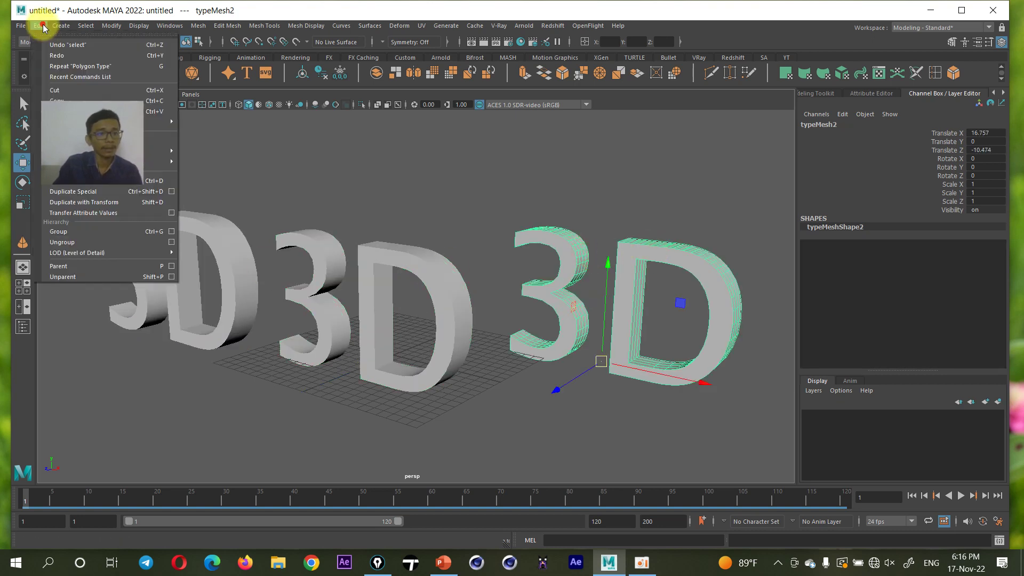